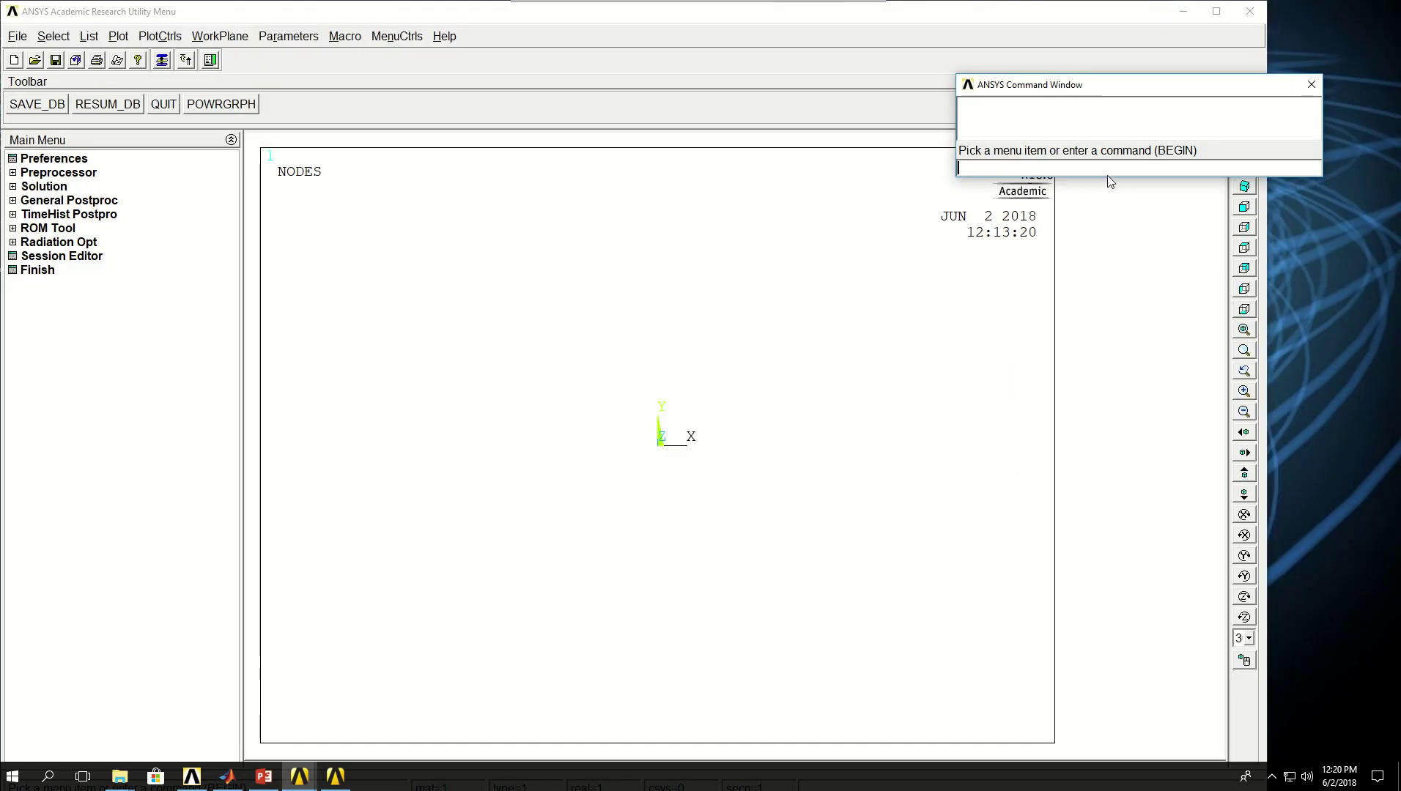
- Enter the preprocessor with /PREP7 and define element type 1 as type 186
{"action": "left_click_drag", "start_coordinate": [1097, 177], "coordinate": [1107, 590]}
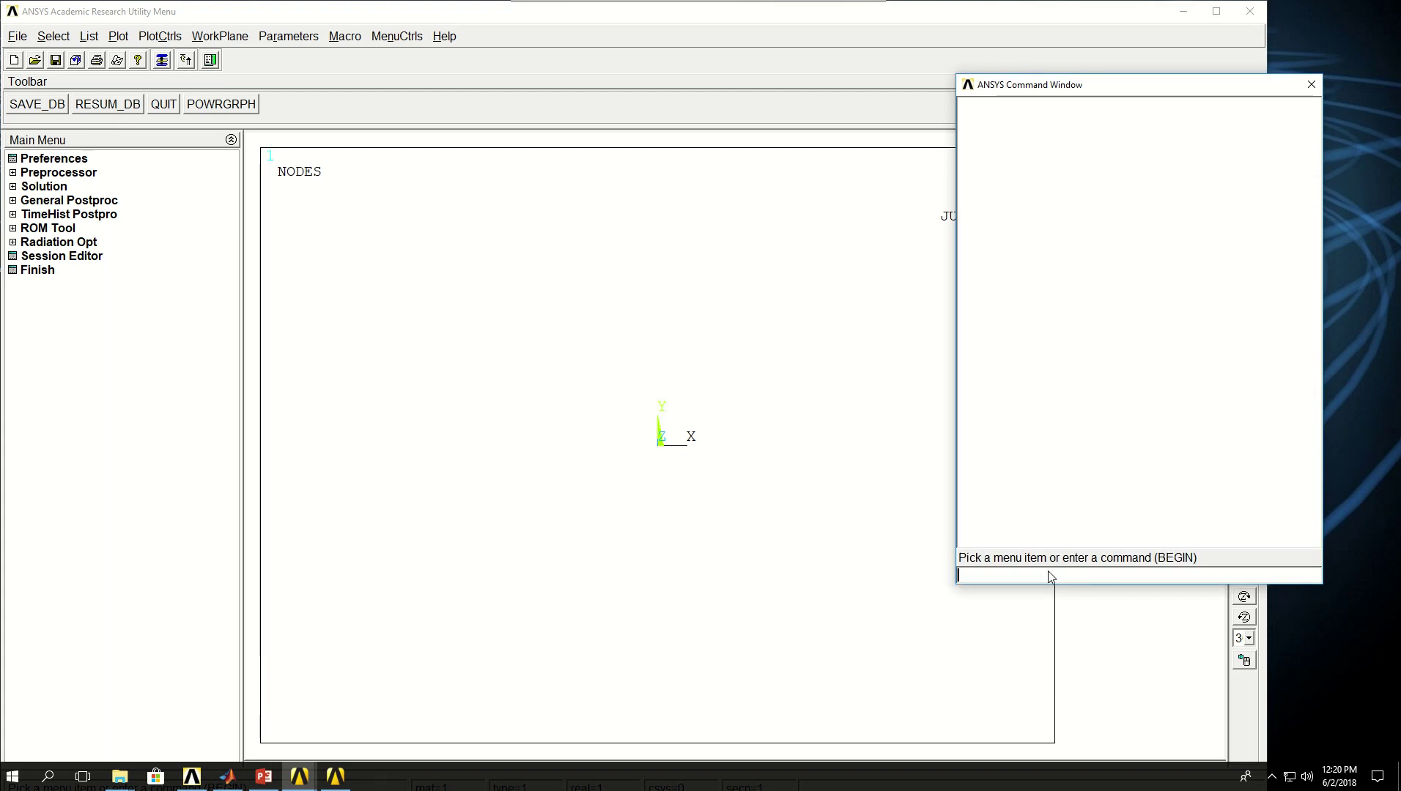
{"action": "left_click", "coordinate": [1051, 577]}
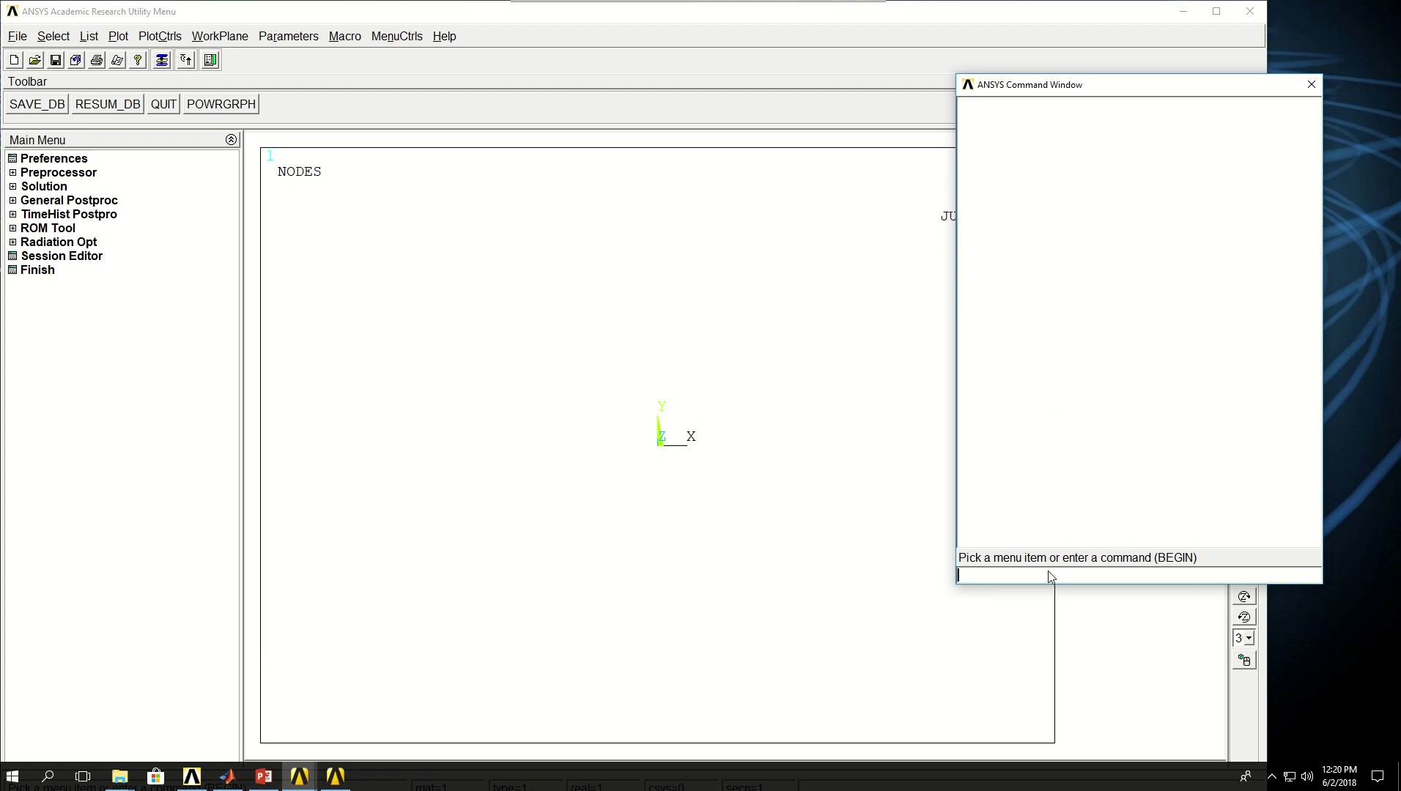
{"action": "type", "text": "/PREP"}
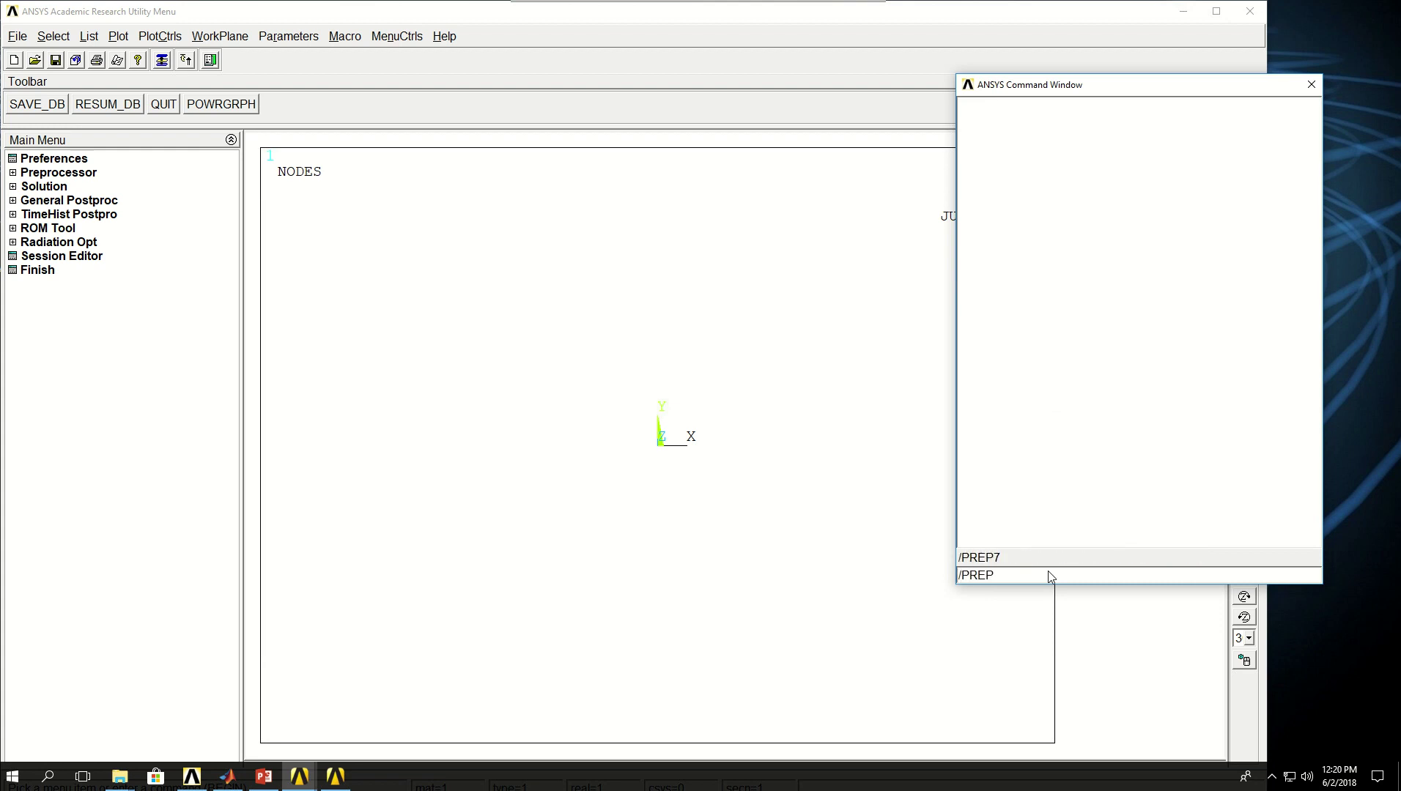
{"action": "type", "text": "7"}
{"action": "key", "text": "Return"}
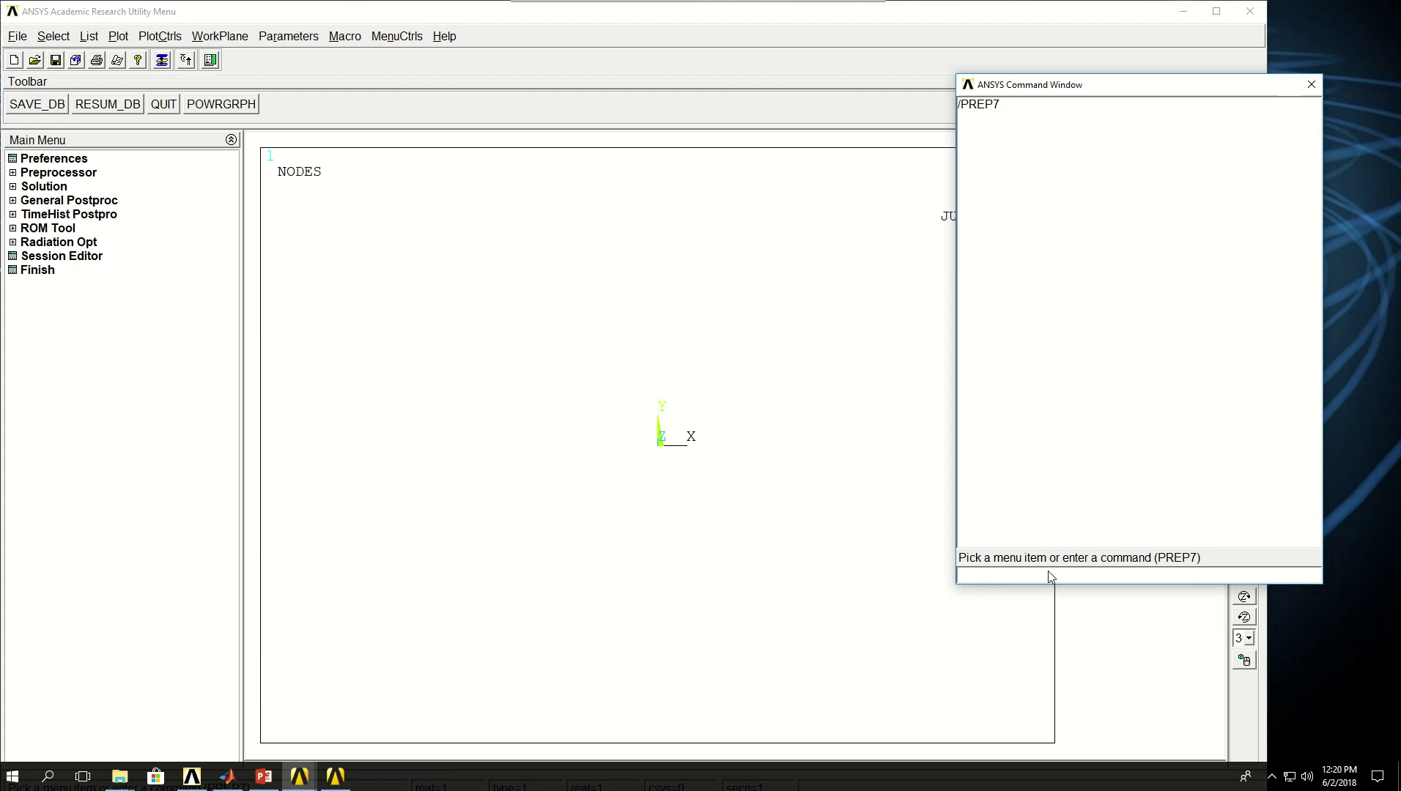
{"action": "type", "text": "ET,1,186"}
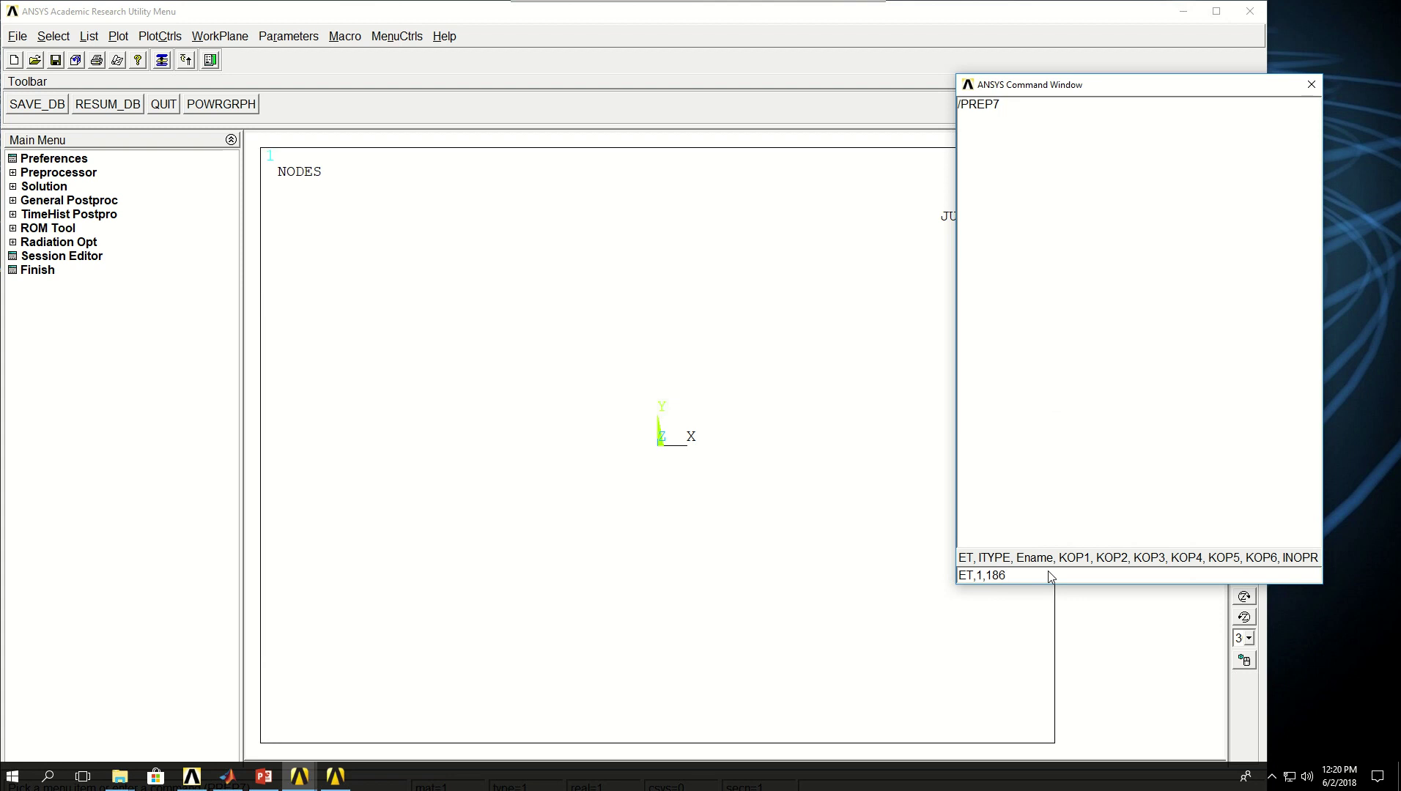
{"action": "key", "text": "Return"}
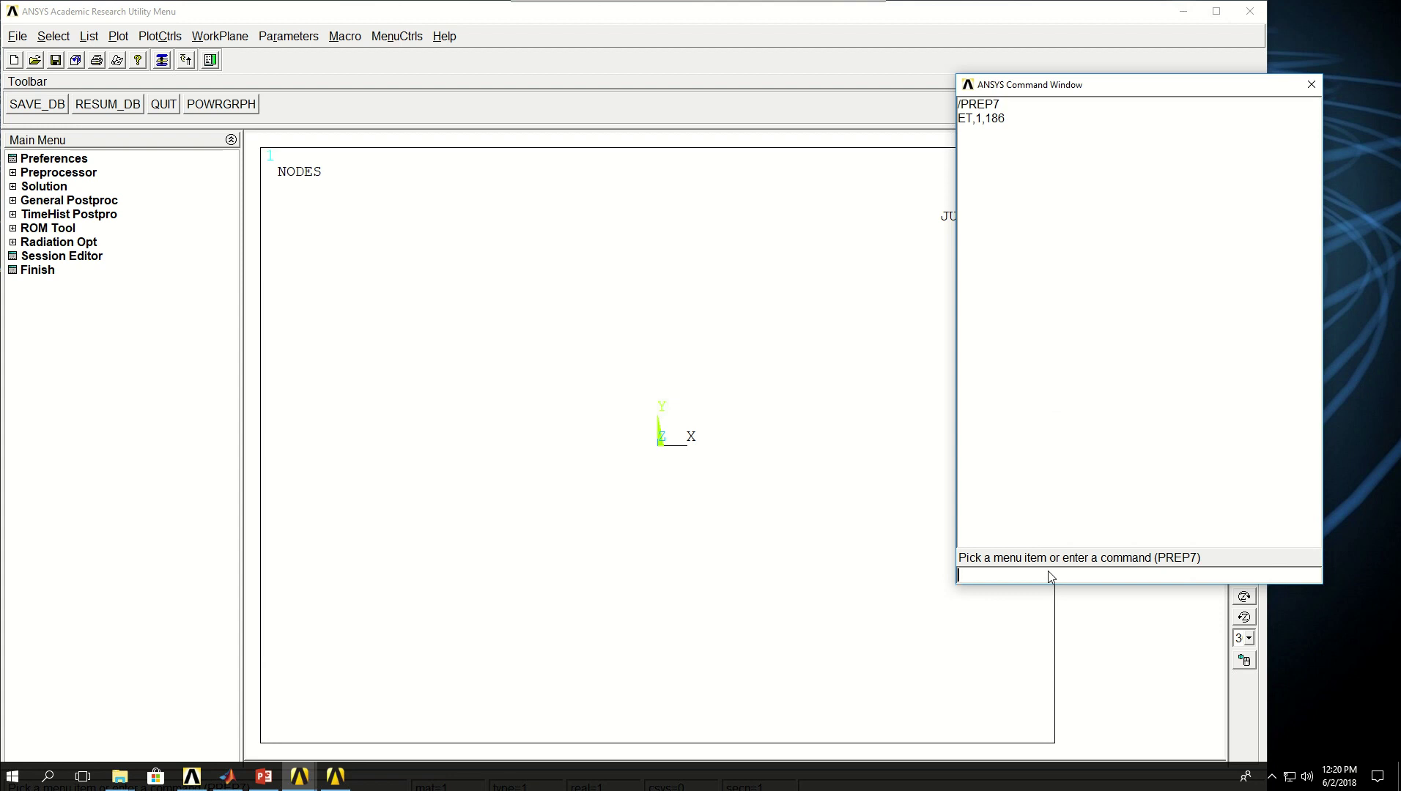
- Define material 1 with Young's modulus 2E11 and Poisson's ratio 0.27
{"action": "type", "text": "MP,EX"}
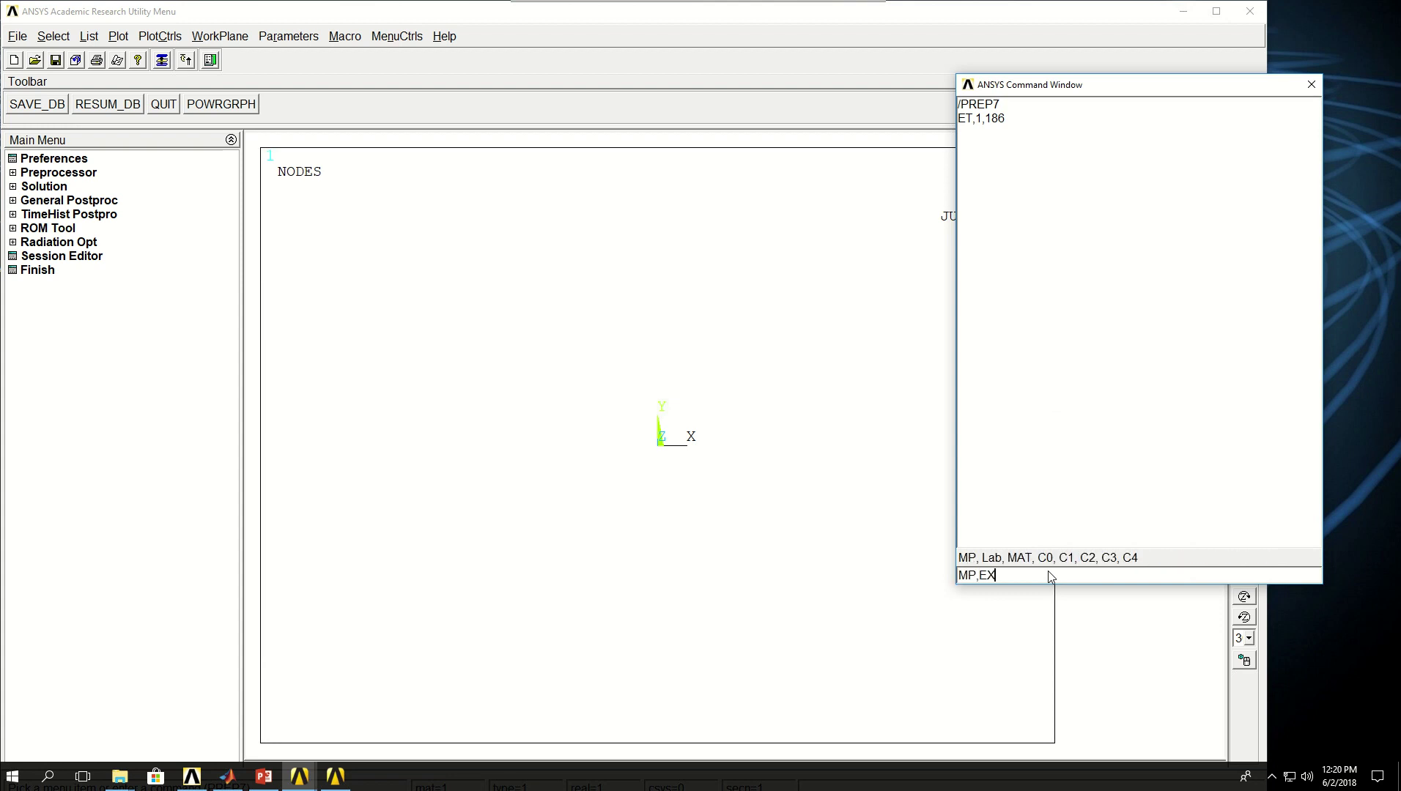
{"action": "type", "text": ",2E11"}
{"action": "key", "text": "Return"}
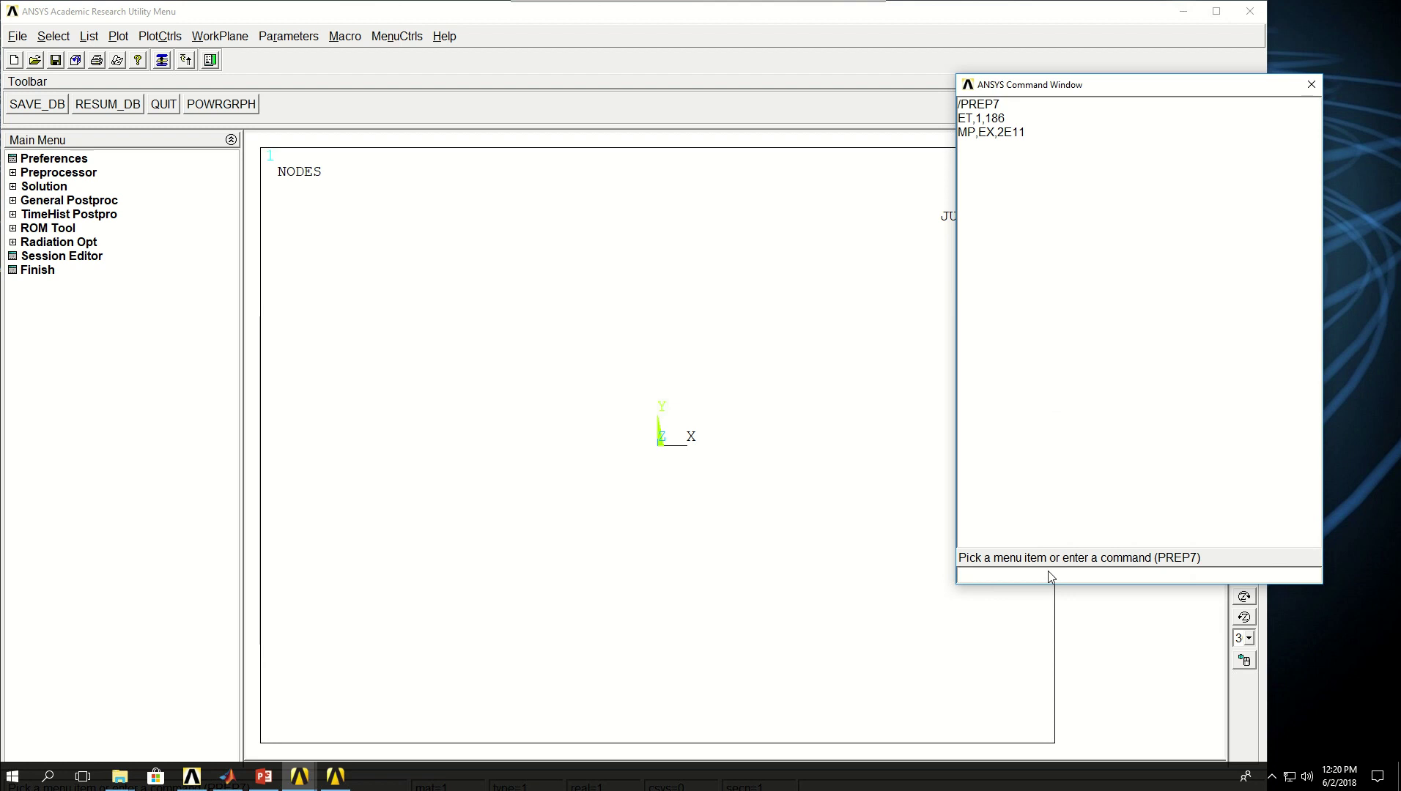
{"action": "type", "text": "MP,PRXY,1,0"}
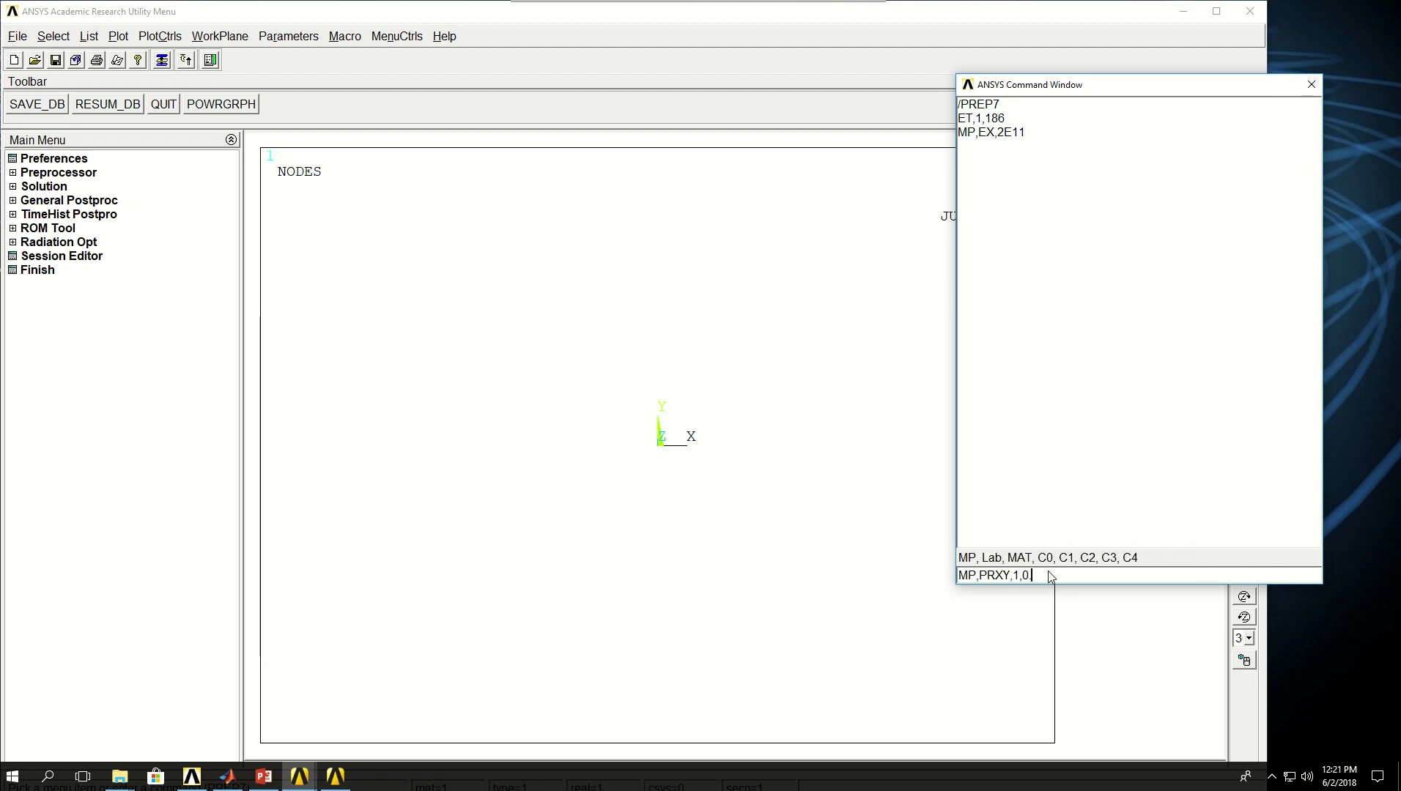
{"action": "type", "text": ".27"}
{"action": "key", "text": "Return"}
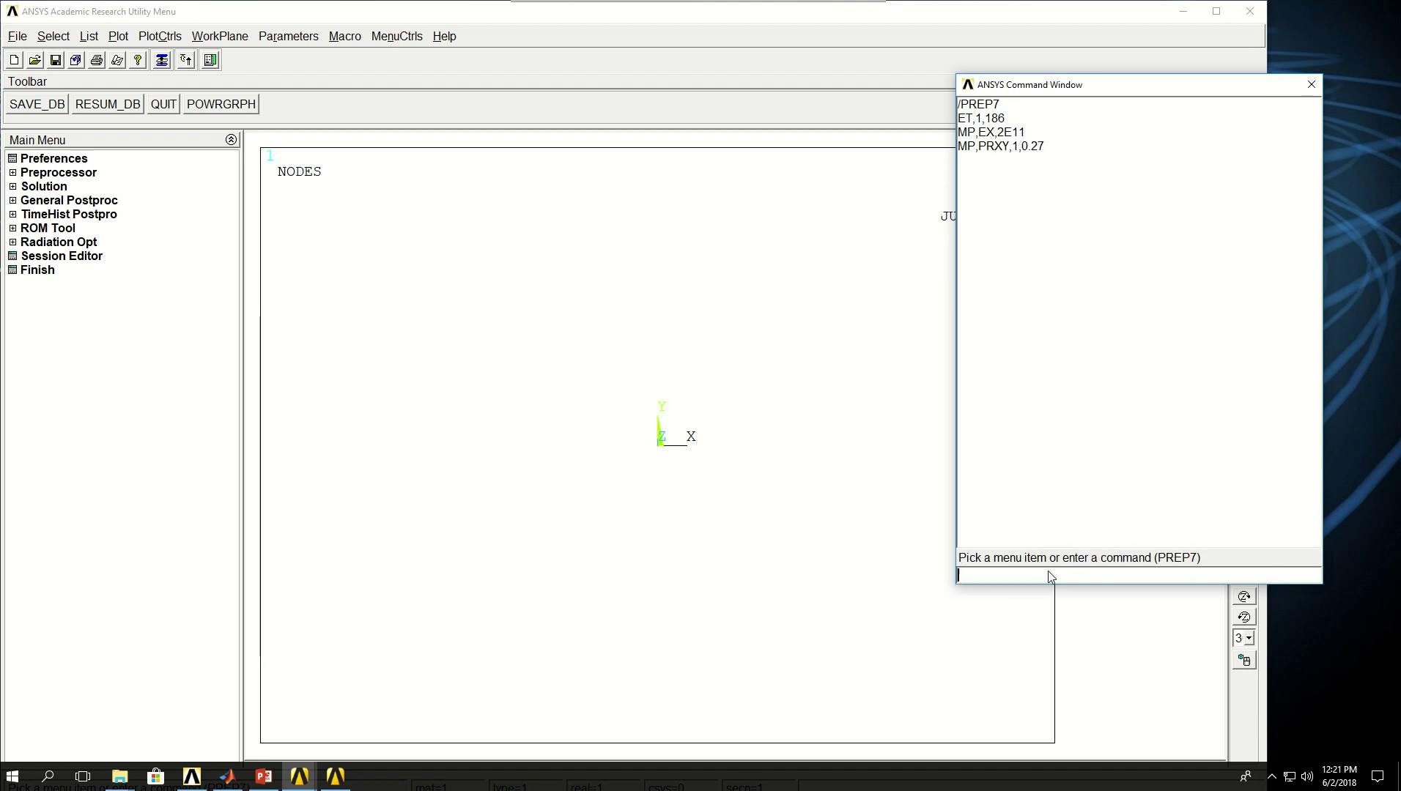
- Create the block with BLOCK,0,0.2,0,1,0,0.2 and show it in isometric view
{"action": "type", "text": "BLO"}
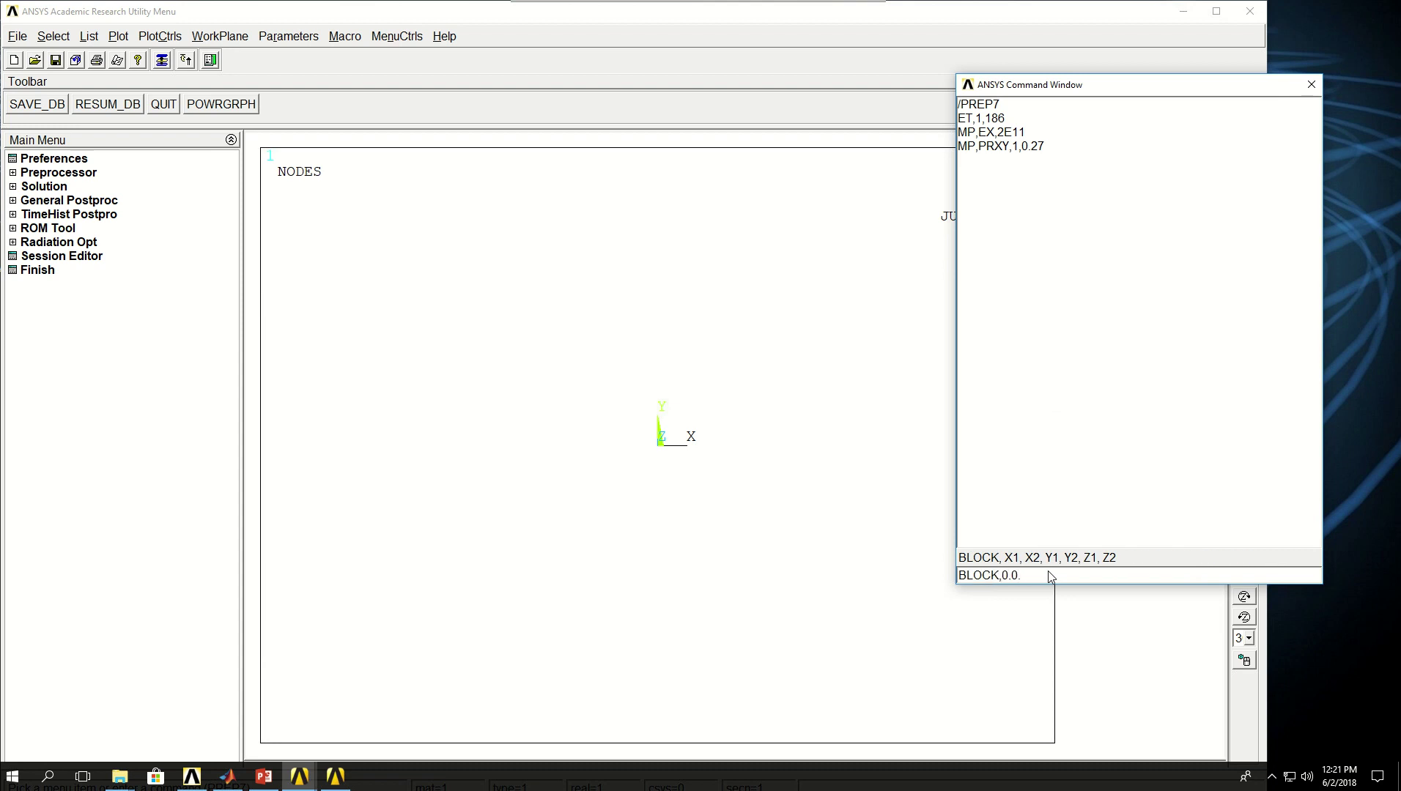
{"action": "type", "text": "CK,0,0"}
{"action": "key", "text": "BackSpace"}
{"action": "key", "text": "BackSpace"}
{"action": "type", "text": ".2,0,1,0,0.2"}
{"action": "key", "text": "Return"}
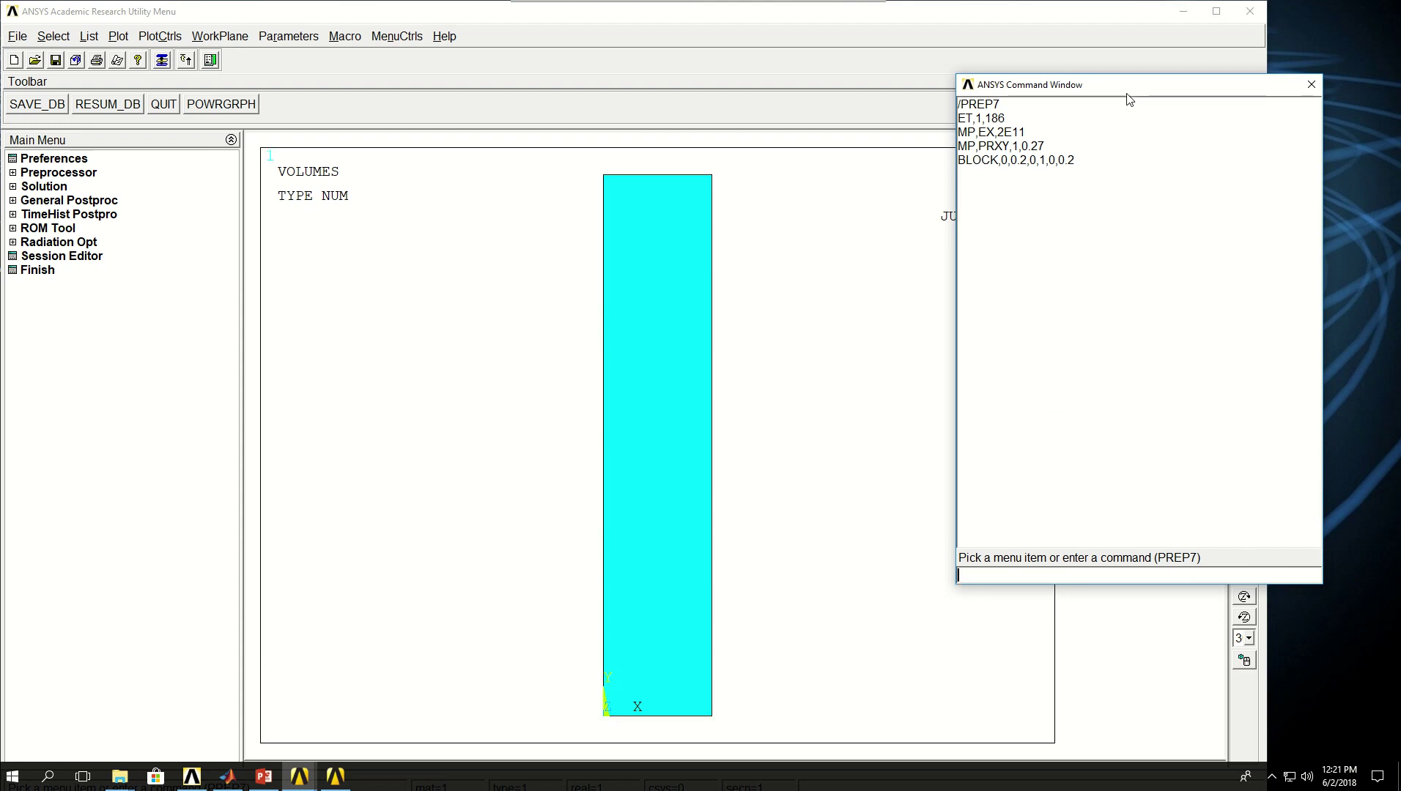
{"action": "left_click_drag", "start_coordinate": [1129, 97], "coordinate": [979, 268]}
{"action": "left_click", "coordinate": [1245, 167]}
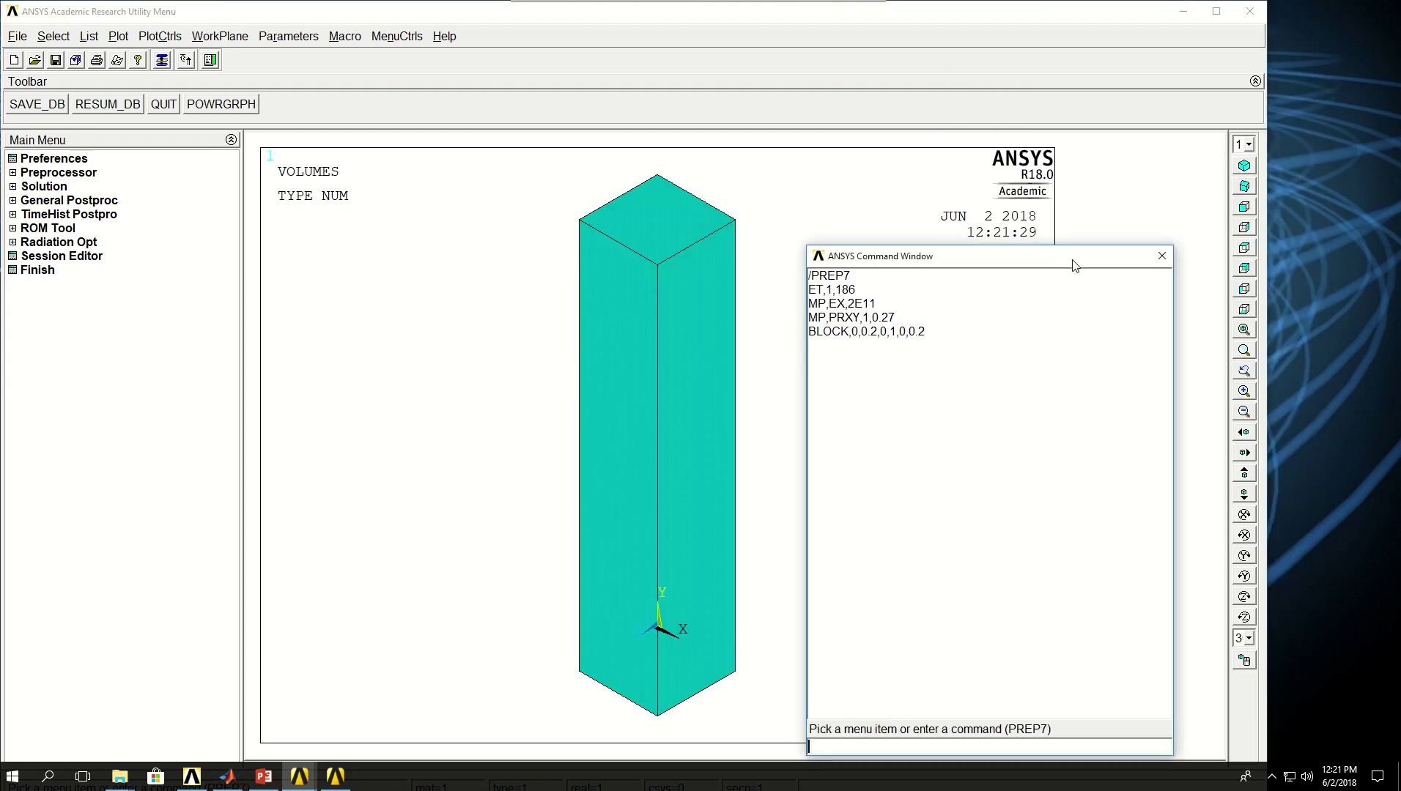
{"action": "left_click_drag", "start_coordinate": [1070, 257], "coordinate": [1147, 111]}
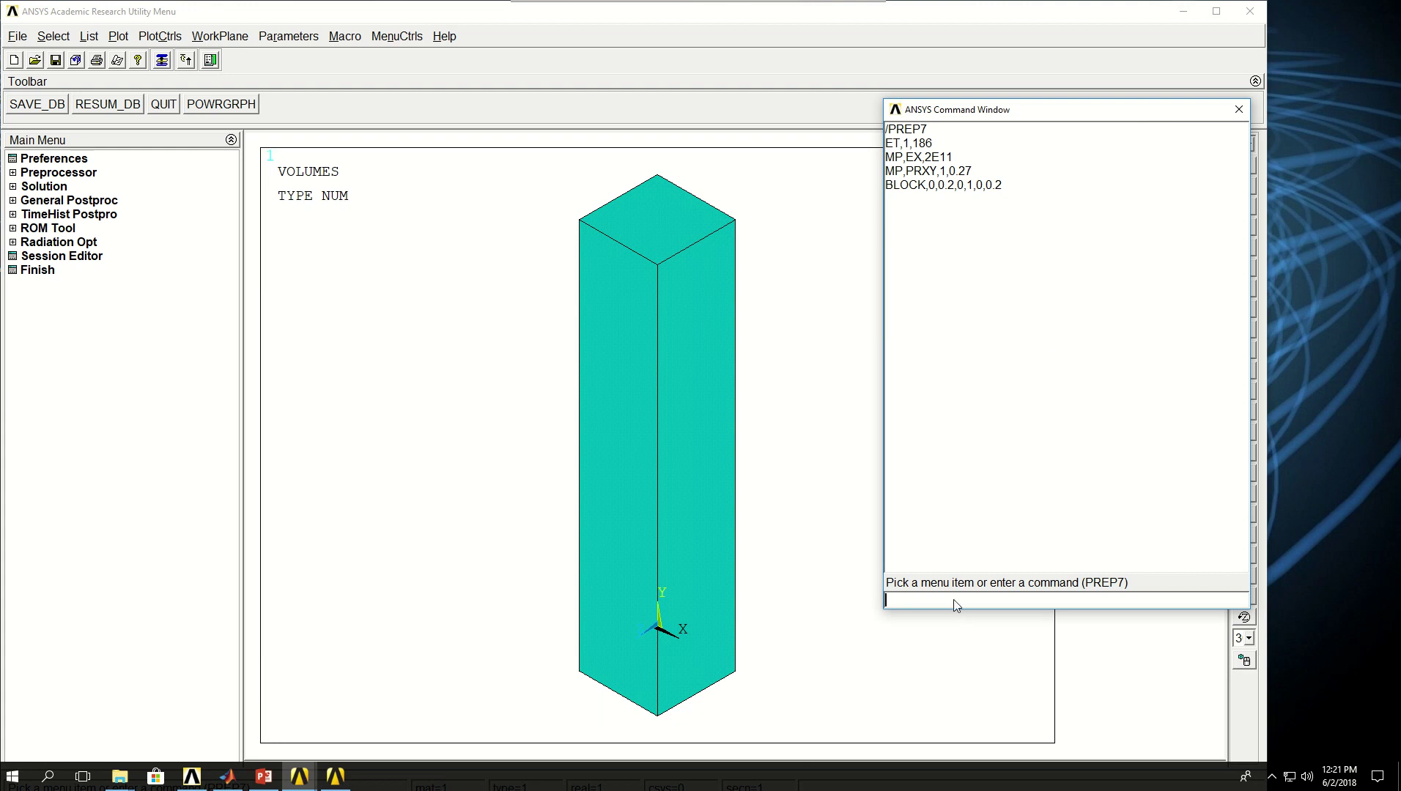
- Activate element type 1 and material 1, set element size 0.05, and mesh volume 1 with VMESH
{"action": "type", "text": "TYPE,1"}
{"action": "key", "text": "Return"}
{"action": "type", "text": "TY"}
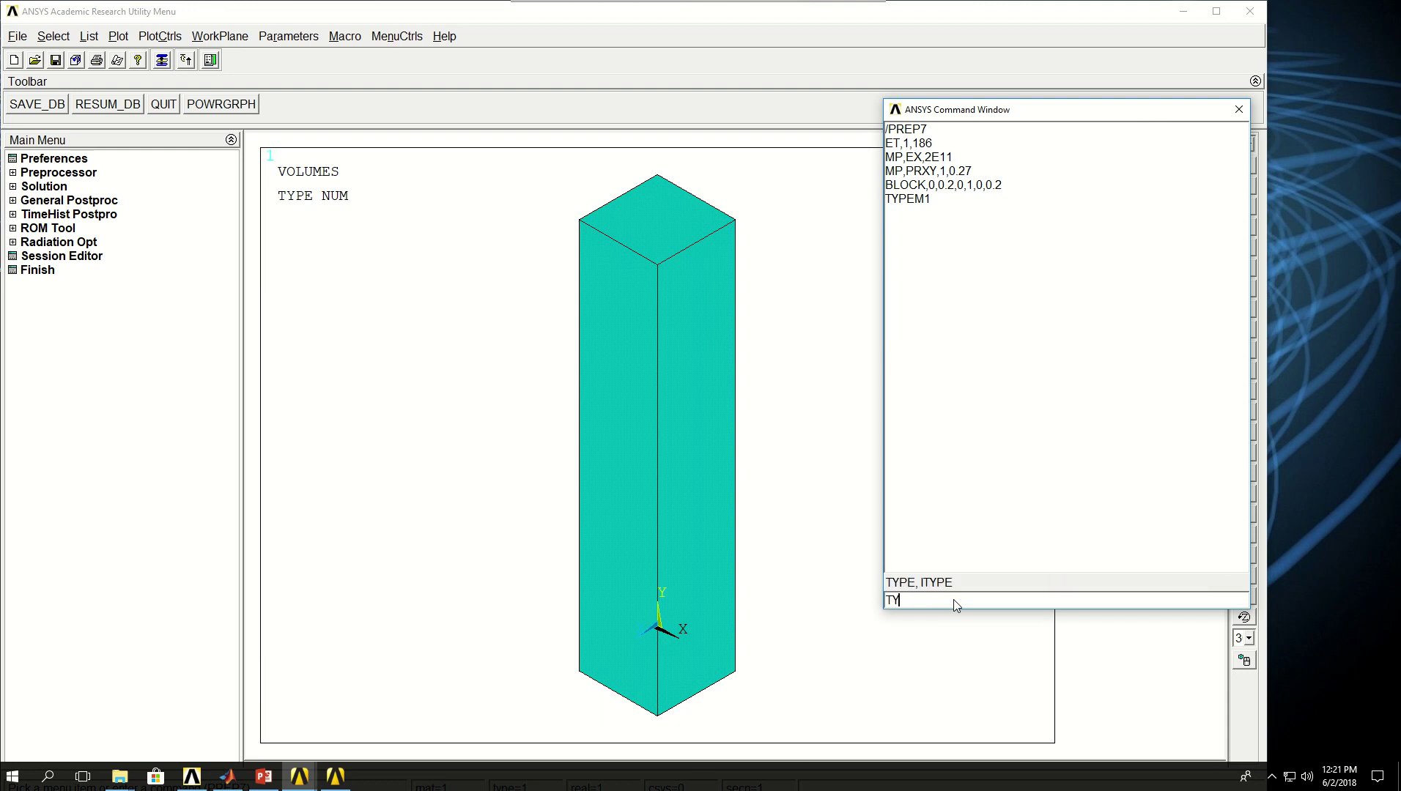
{"action": "type", "text": "PE,1"}
{"action": "key", "text": "Return"}
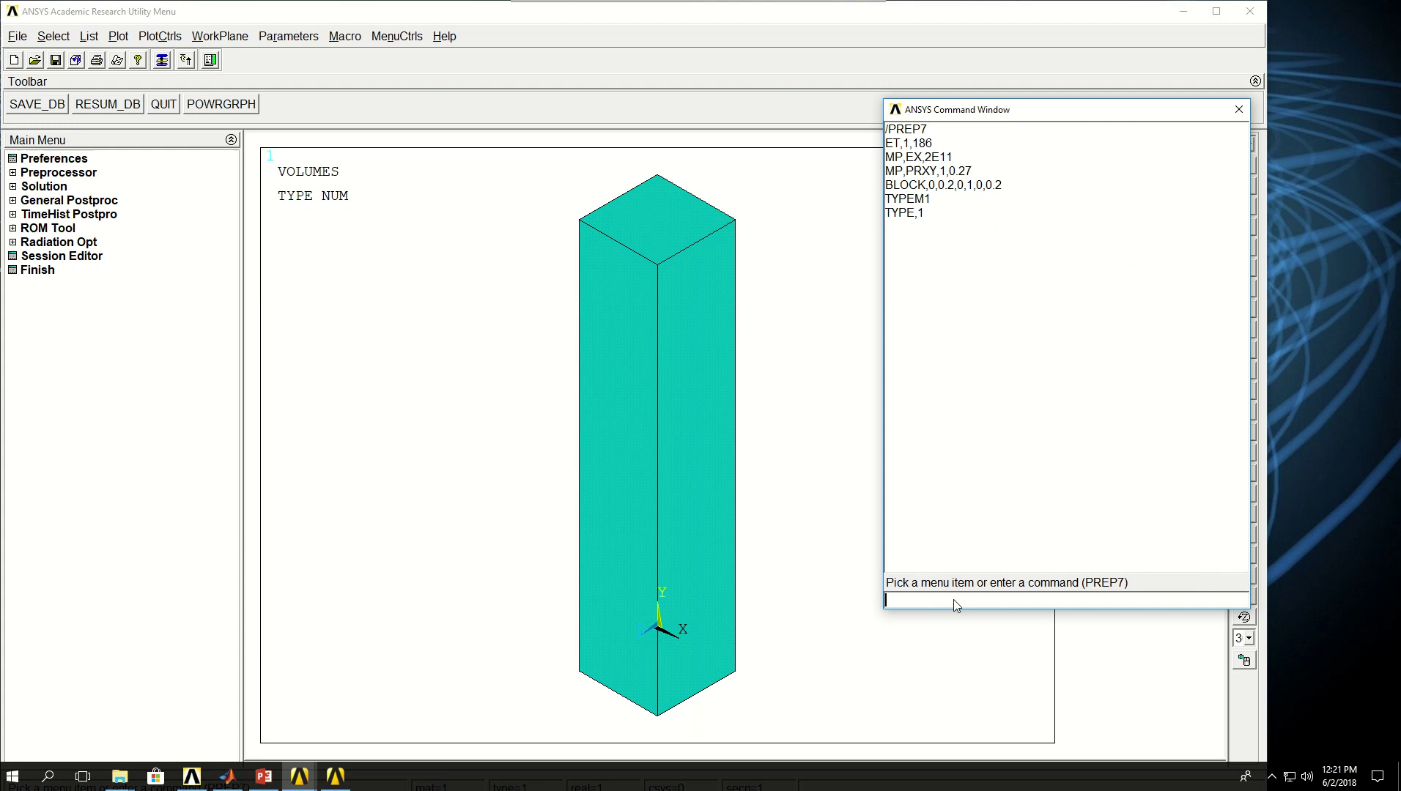
{"action": "type", "text": "MAT,1"}
{"action": "key", "text": "Return"}
{"action": "type", "text": "ESIZE,0.05"}
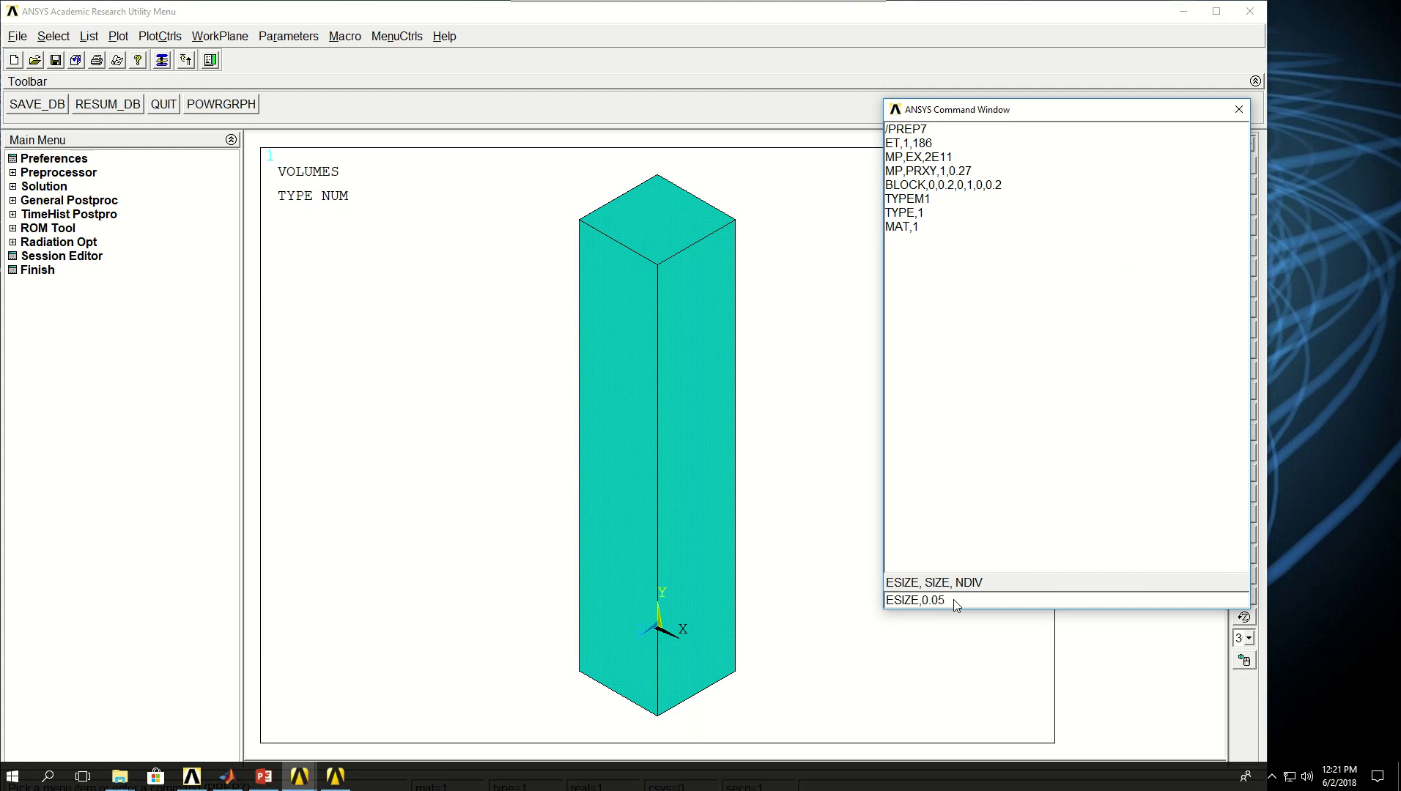
{"action": "key", "text": "Return"}
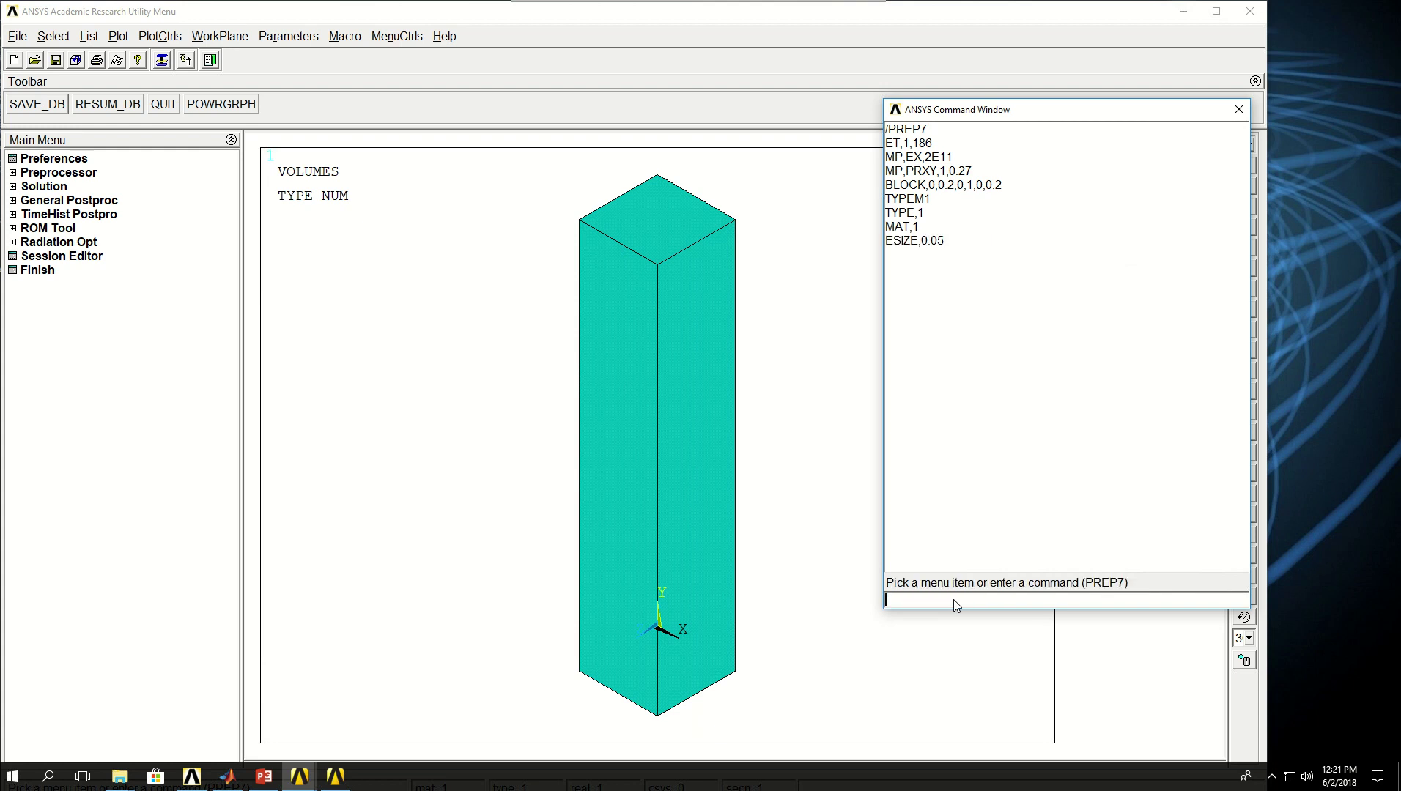
{"action": "type", "text": "VMESH,1"}
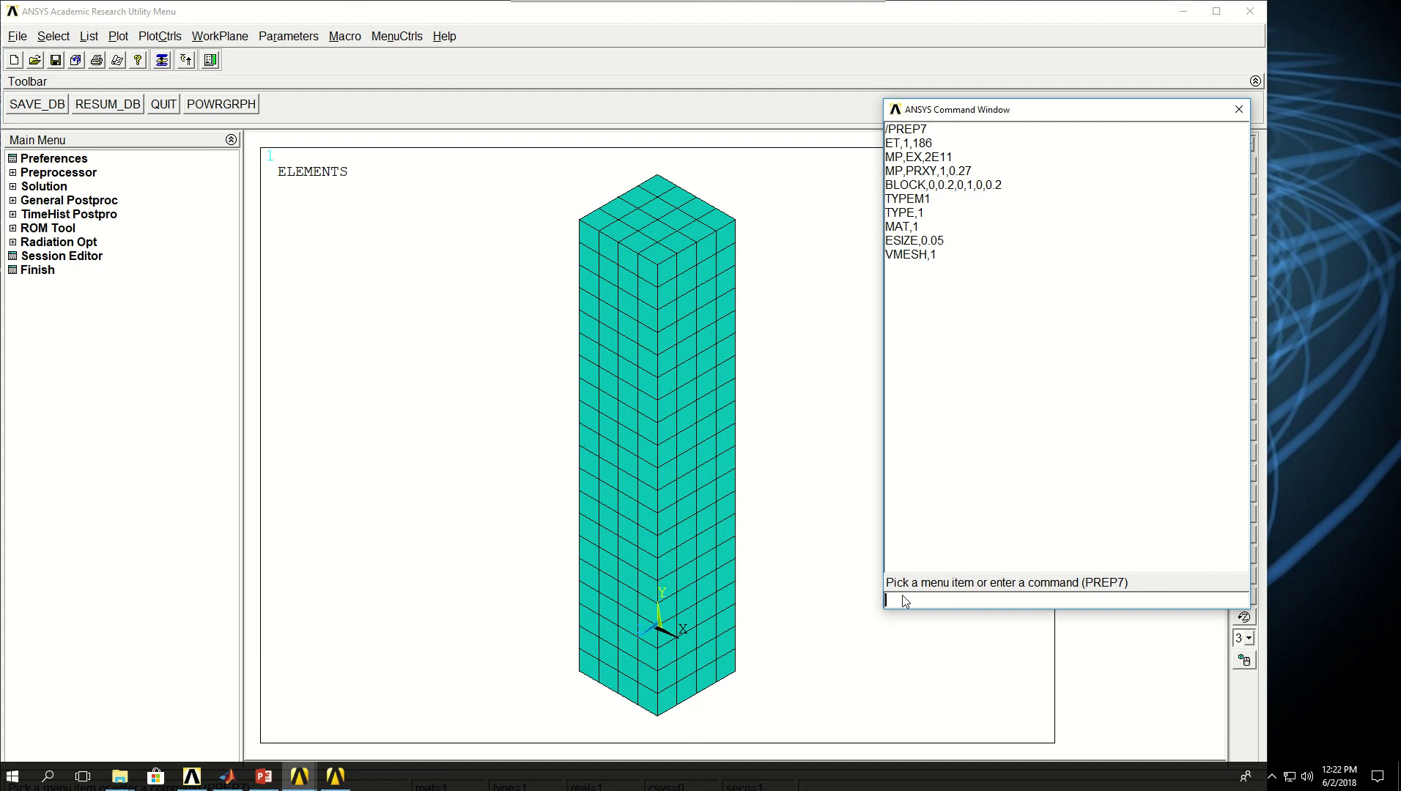
- Store the nodes at (0,1,0) and (0.2,1,0) as parameters N1 and N2
{"action": "type", "text": "N1"}
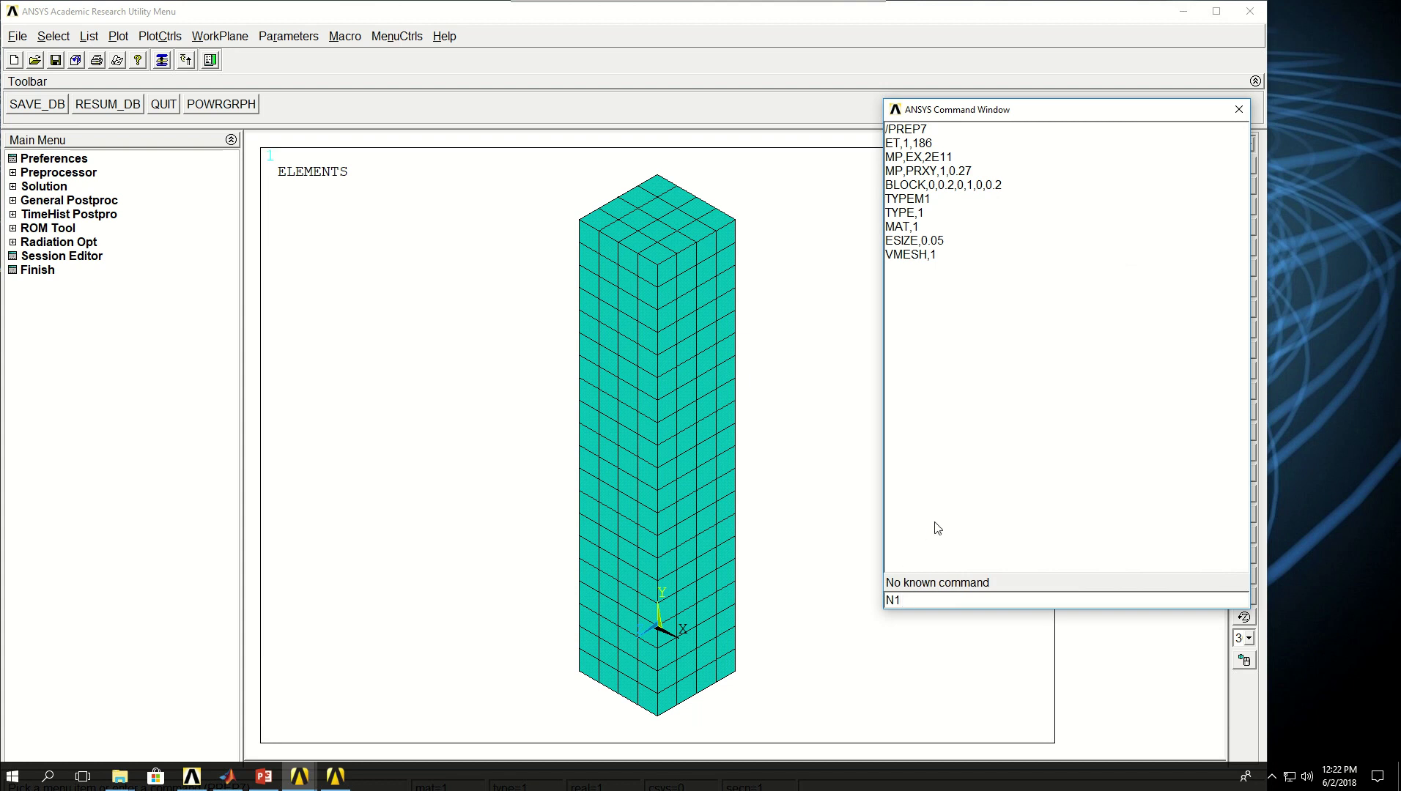
{"action": "type", "text": "=NODE(0,1,0)"}
{"action": "key", "text": "Return"}
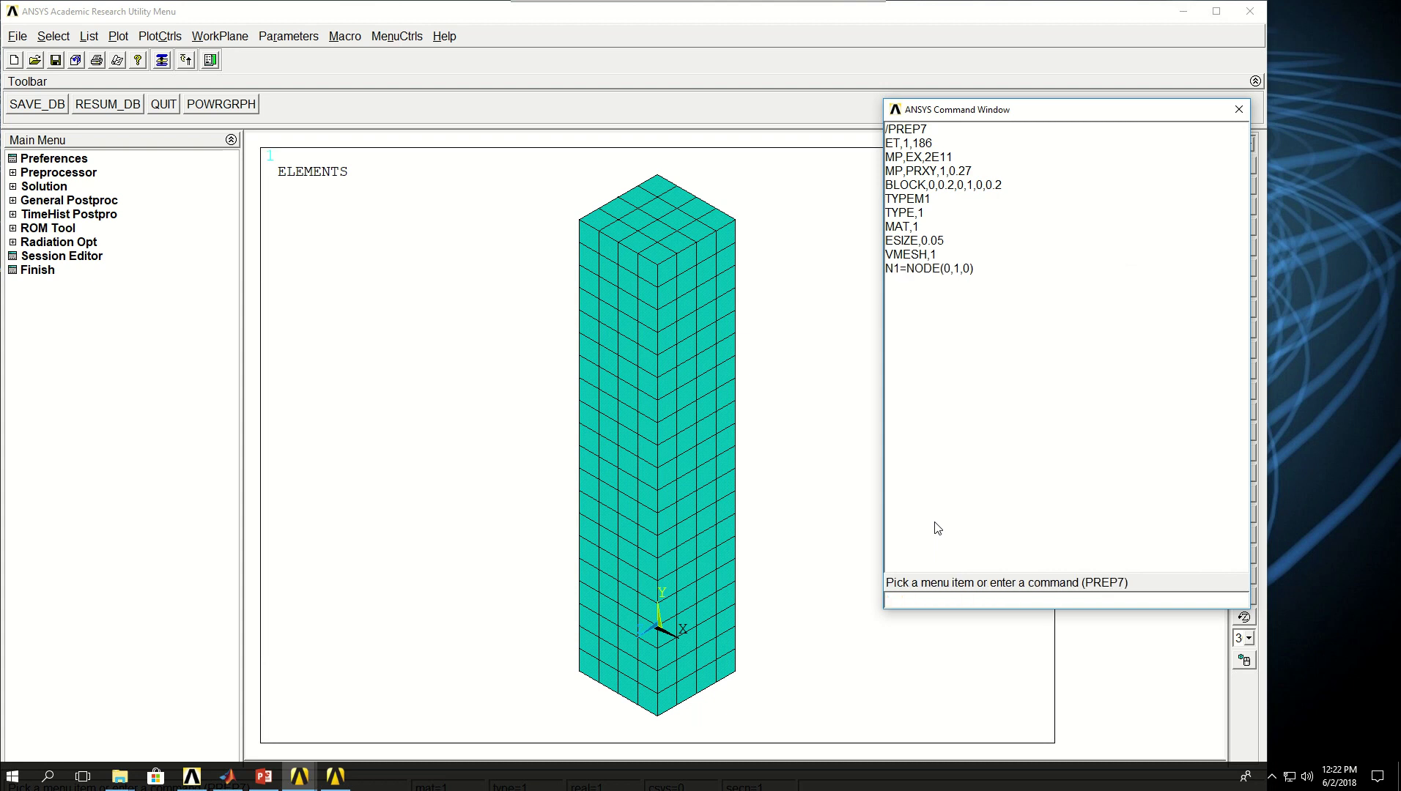
{"action": "key", "text": "Up"}
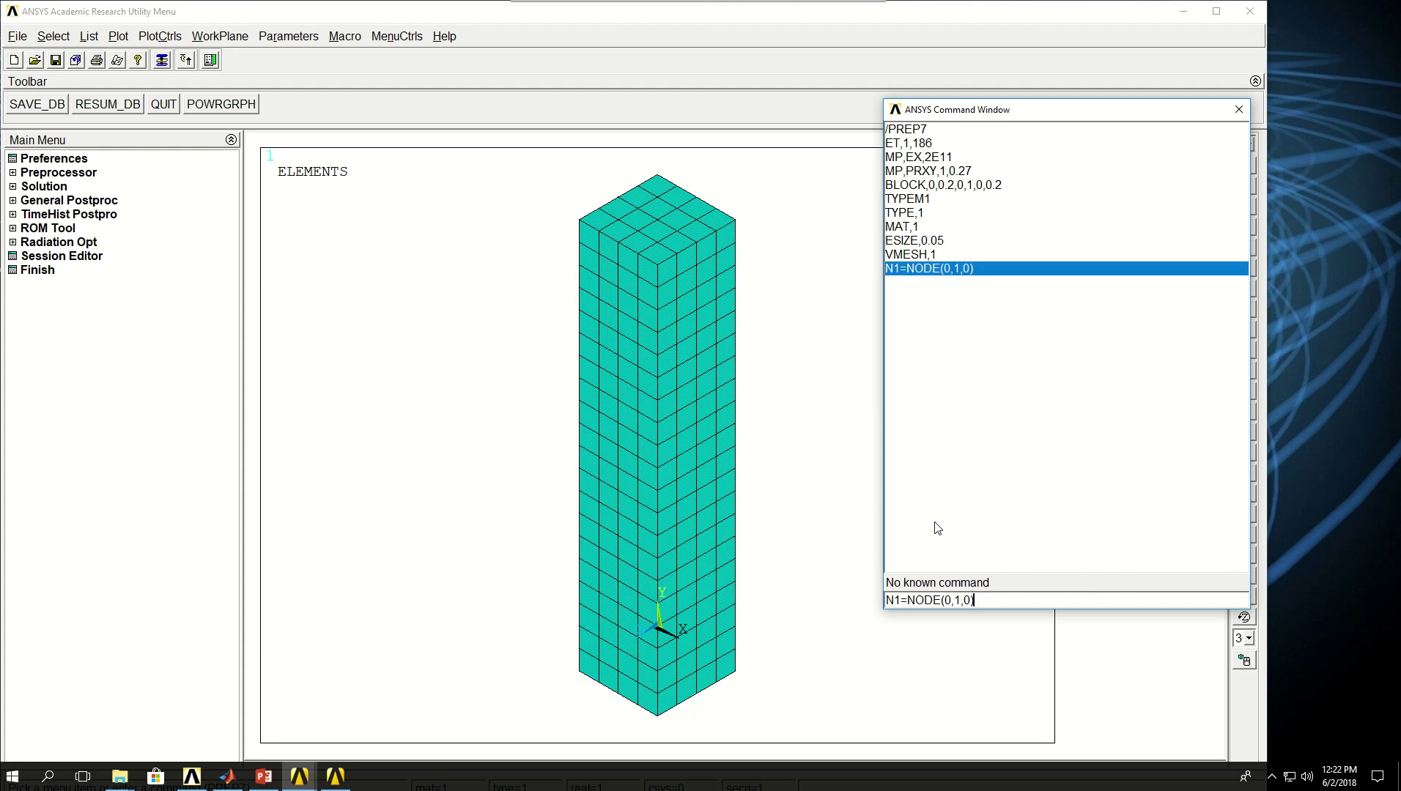
{"action": "key", "text": "Left"}
{"action": "key", "text": "Left"}
{"action": "key", "text": "Left"}
{"action": "key", "text": "Left"}
{"action": "key", "text": "Delete"}
{"action": "type", "text": "2"}
{"action": "key", "text": "Right"}
{"action": "type", "text": ".2"}
{"action": "key", "text": "Right"}
{"action": "key", "text": "Right"}
{"action": "key", "text": "Return"}
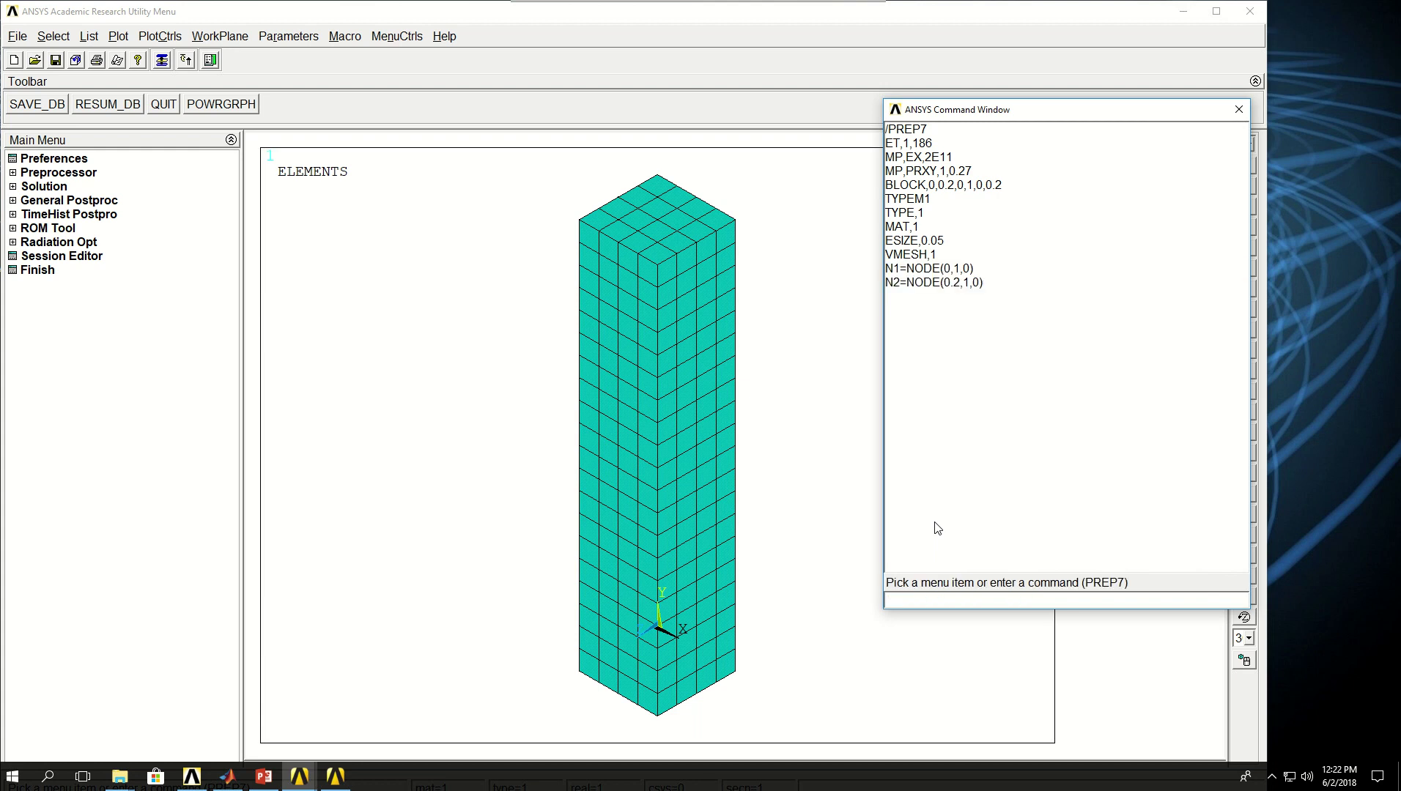
- Store the nodes at (0.2,1,0.2) and (0,1,0.2) as parameters N3 and N4
{"action": "key", "text": "Up"}
{"action": "key", "text": "Left"}
{"action": "key", "text": "Left"}
{"action": "key", "text": "Left"}
{"action": "key", "text": "Left"}
{"action": "key", "text": "Left"}
{"action": "key", "text": "Left"}
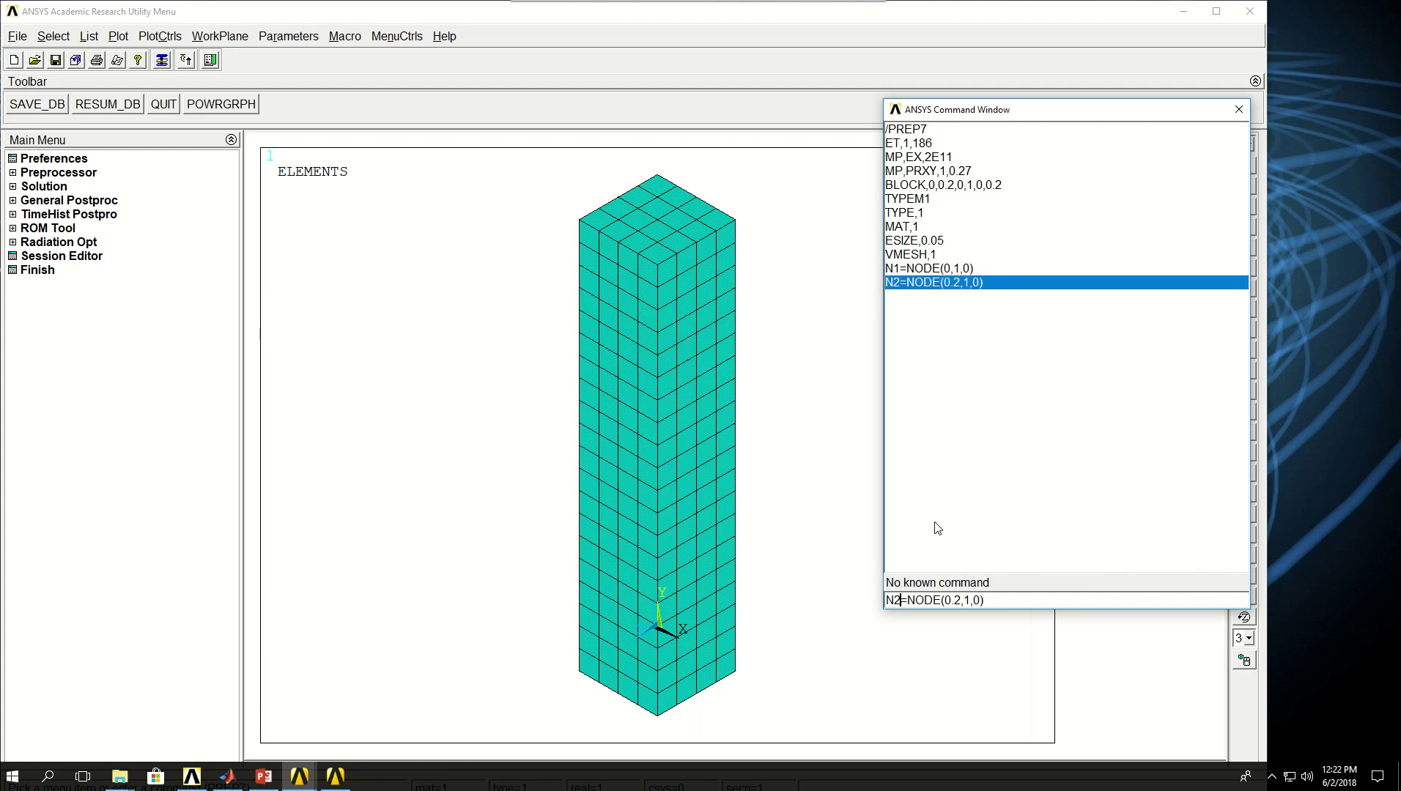
{"action": "key", "text": "shift+Left"}
{"action": "type", "text": "3"}
{"action": "key", "text": "Right"}
{"action": "key", "text": "Right"}
{"action": "key", "text": "Right"}
{"action": "key", "text": "Right"}
{"action": "type", "text": ".2"}
{"action": "key", "text": "Return"}
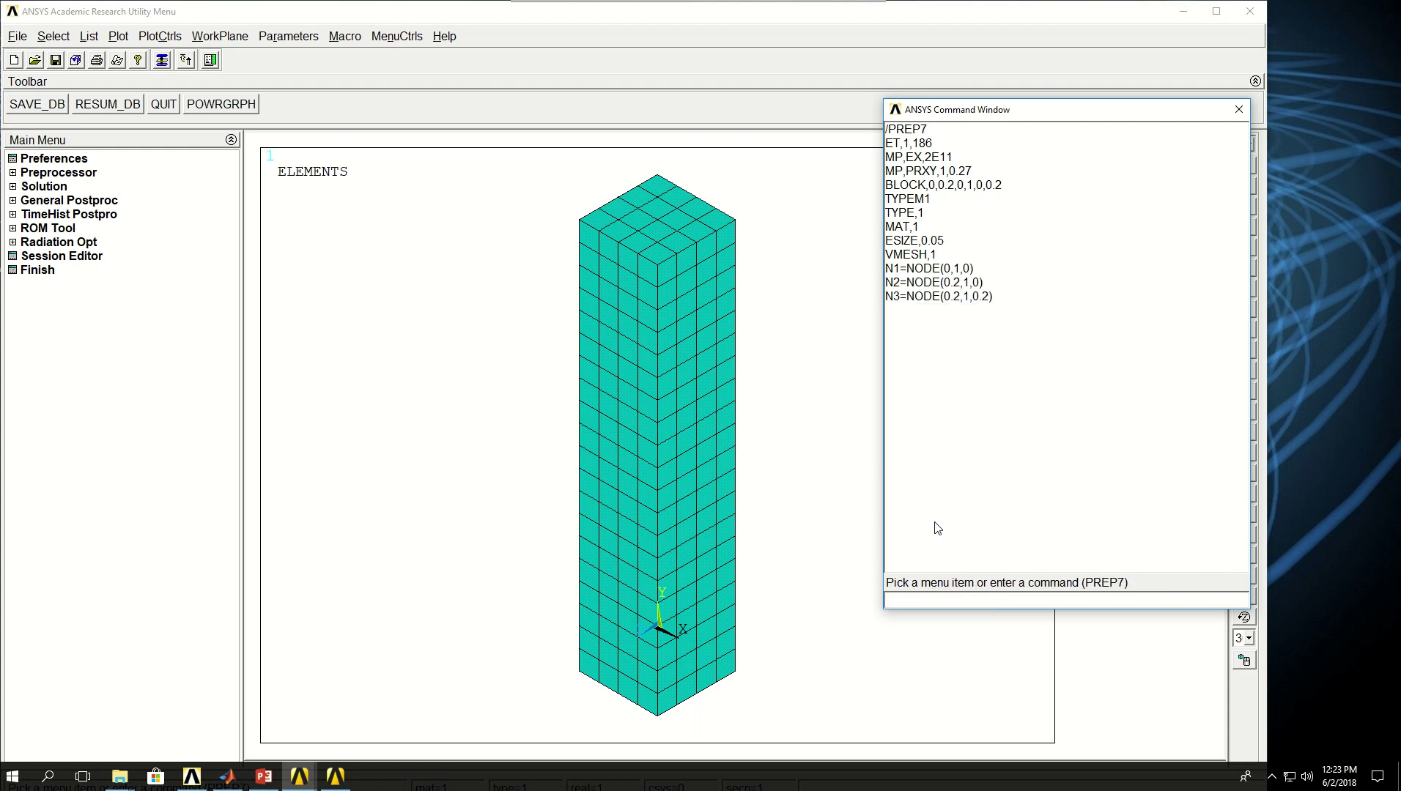
{"action": "key", "text": "Up"}
{"action": "key", "text": "Left"}
{"action": "key", "text": "Left"}
{"action": "key", "text": "Left"}
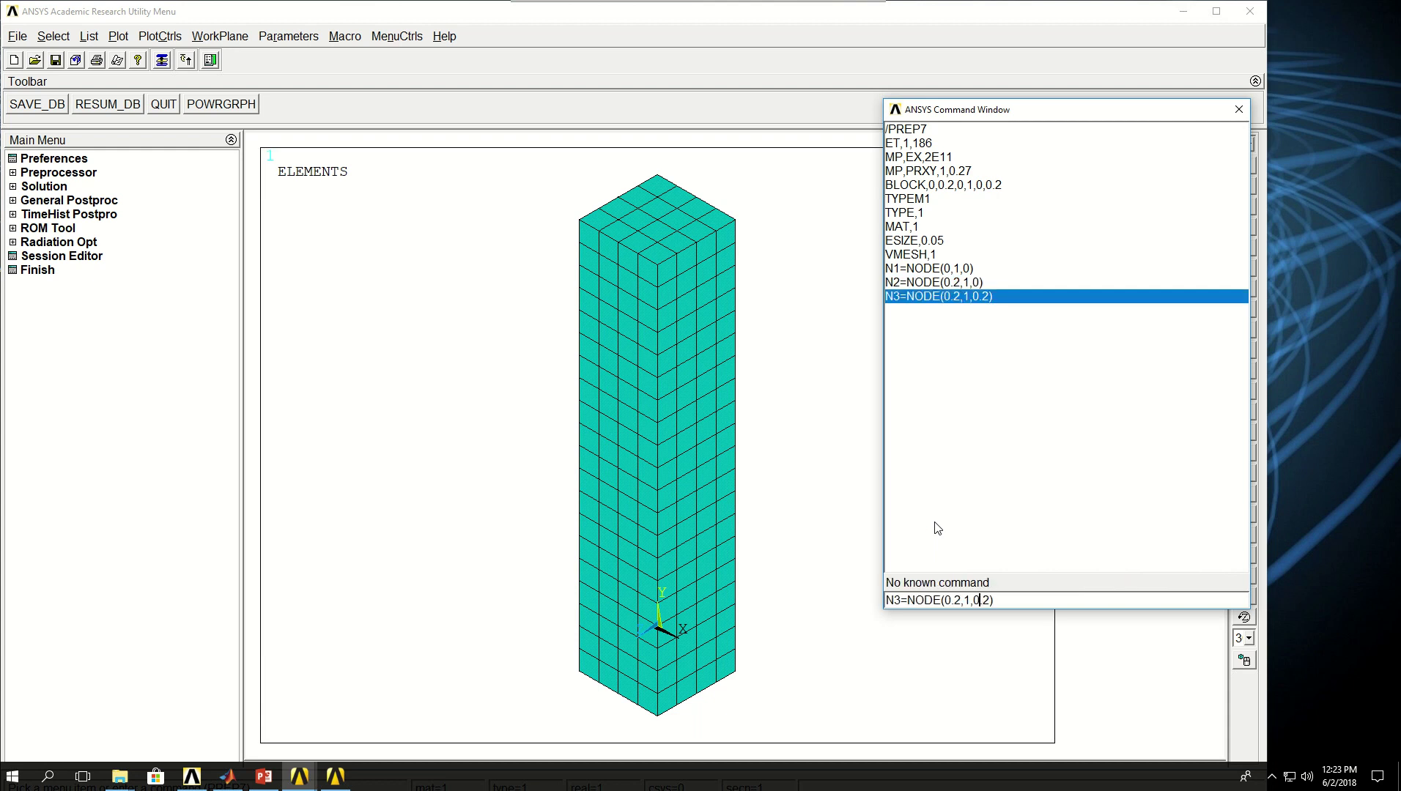
{"action": "key", "text": "BackSpace"}
{"action": "key", "text": "BackSpace"}
{"action": "key", "text": "shift+Right"}
{"action": "type", "text": "4"}
{"action": "key", "text": "Return"}
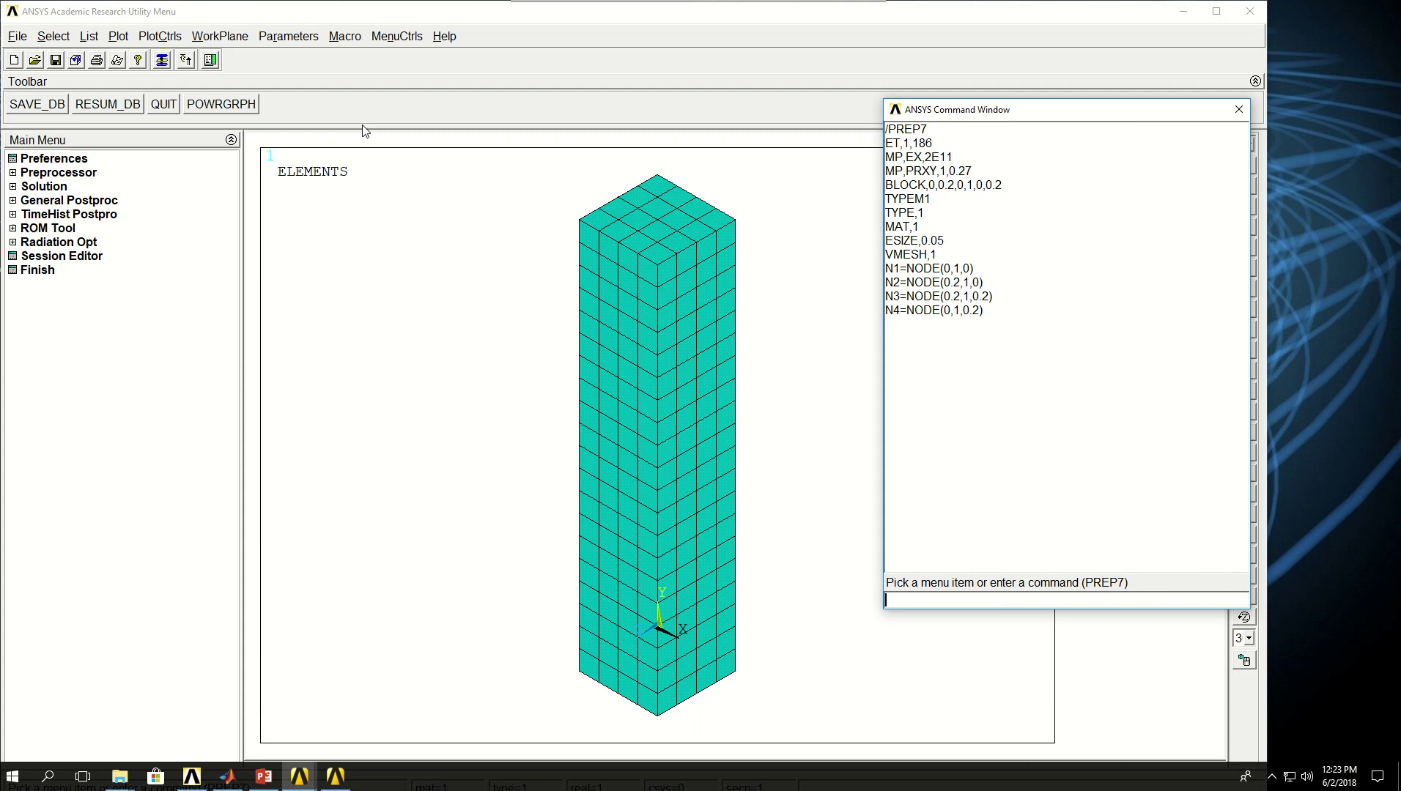
- List the scalar parameters to confirm N1–N4 are nodes 1, 42, 299 and 339
{"action": "left_click", "coordinate": [288, 37]}
{"action": "left_click", "coordinate": [298, 59]}
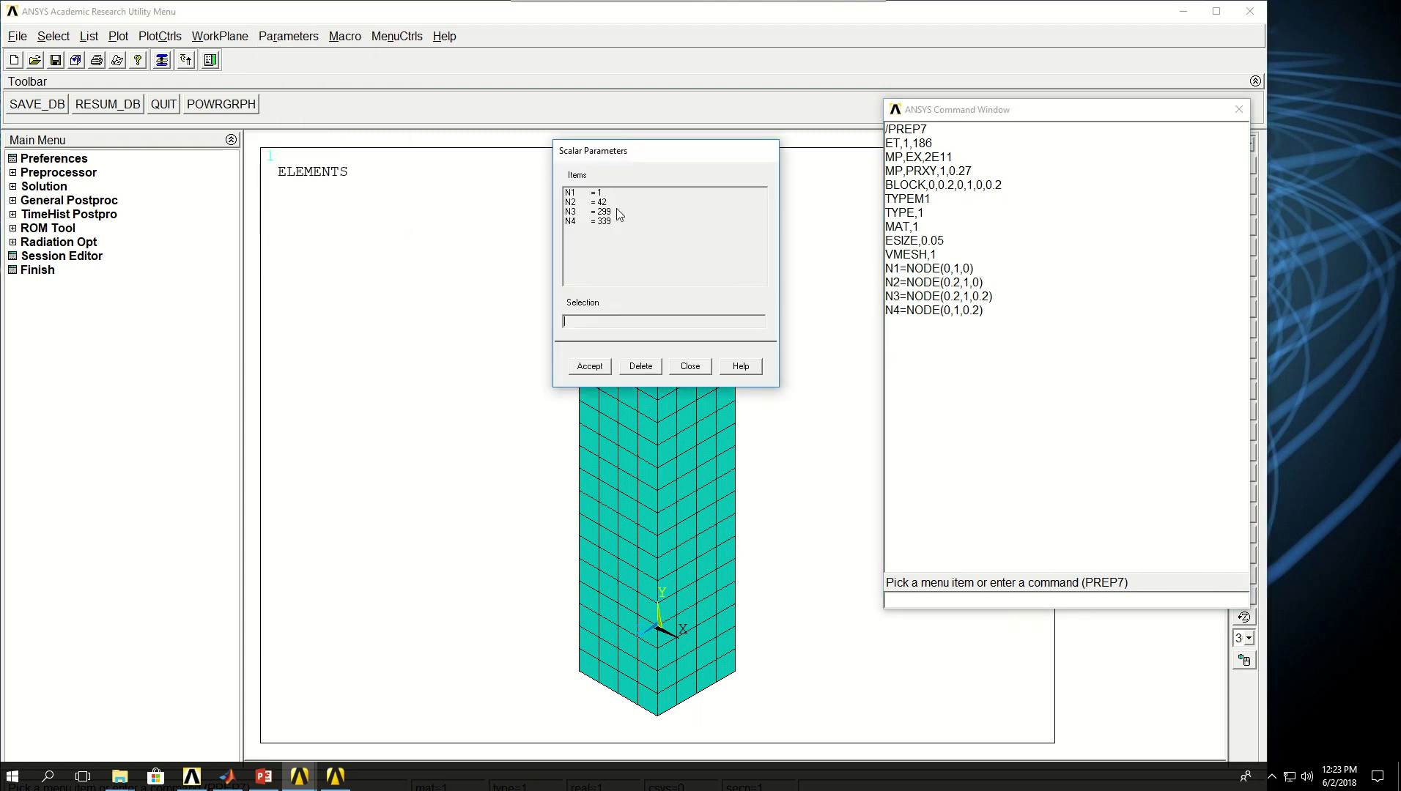
{"action": "left_click", "coordinate": [687, 369]}
{"action": "left_click", "coordinate": [954, 601]}
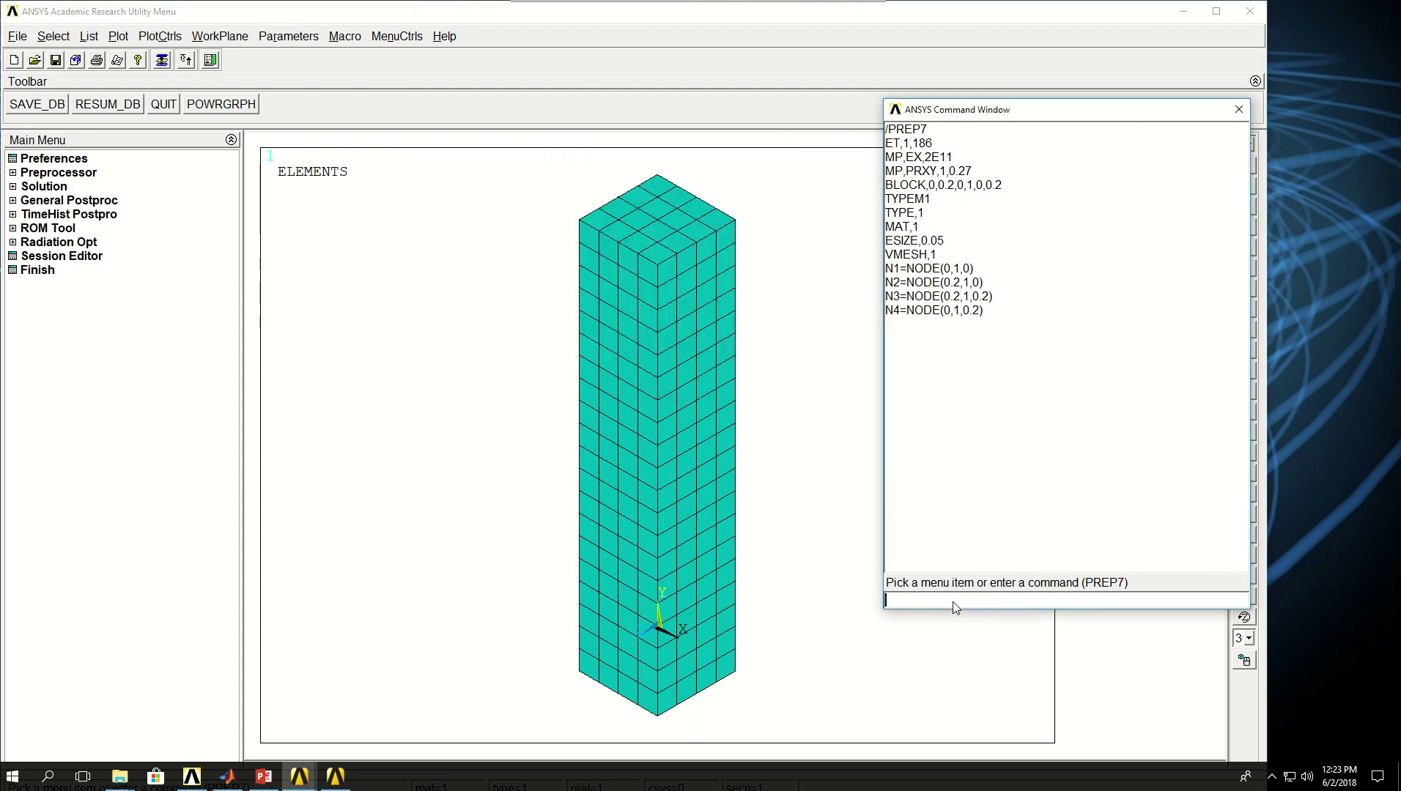
- Select node N1 alone, then add node N2 to the selection
{"action": "type", "text": "NSEL,S"}
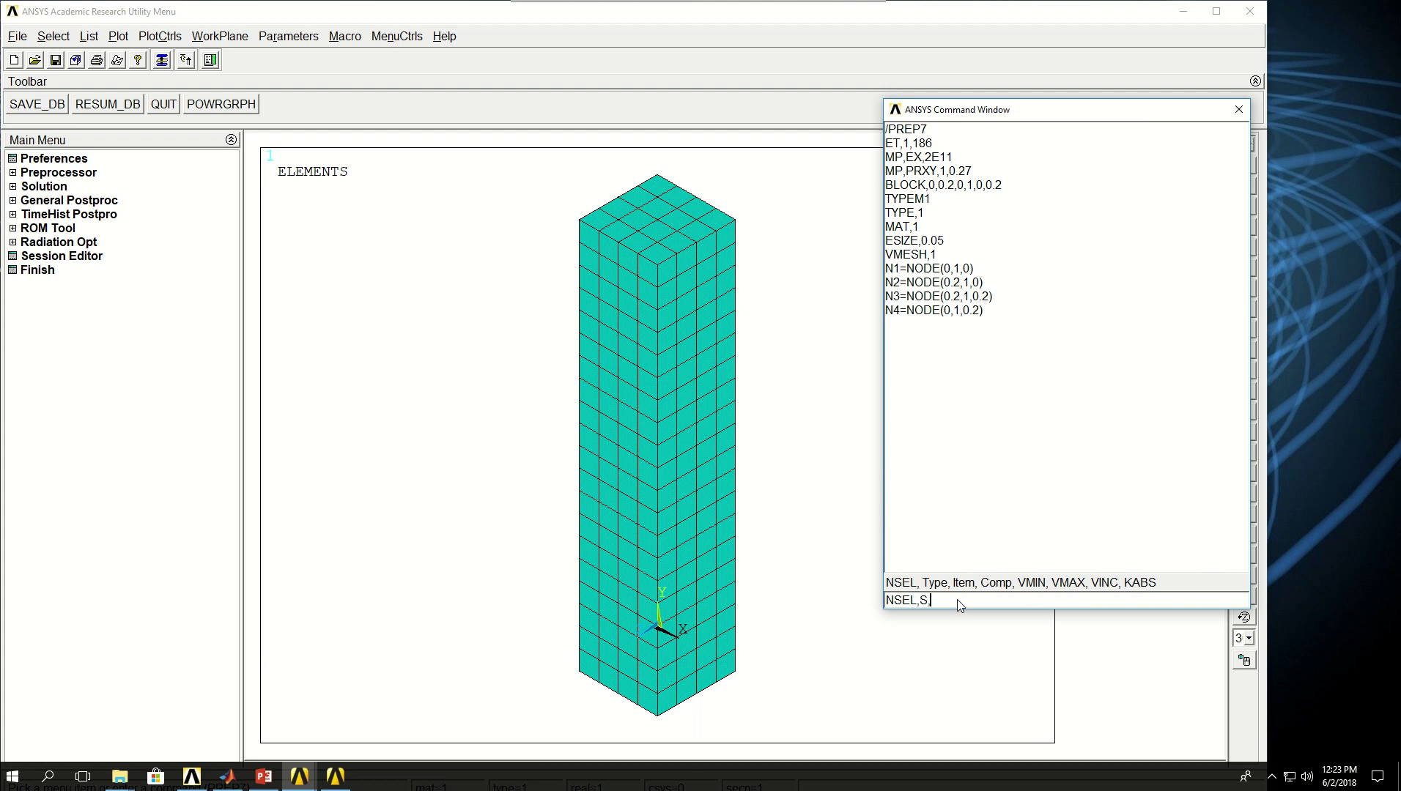
{"action": "type", "text": ",NODE,,N1"}
{"action": "key", "text": "Return"}
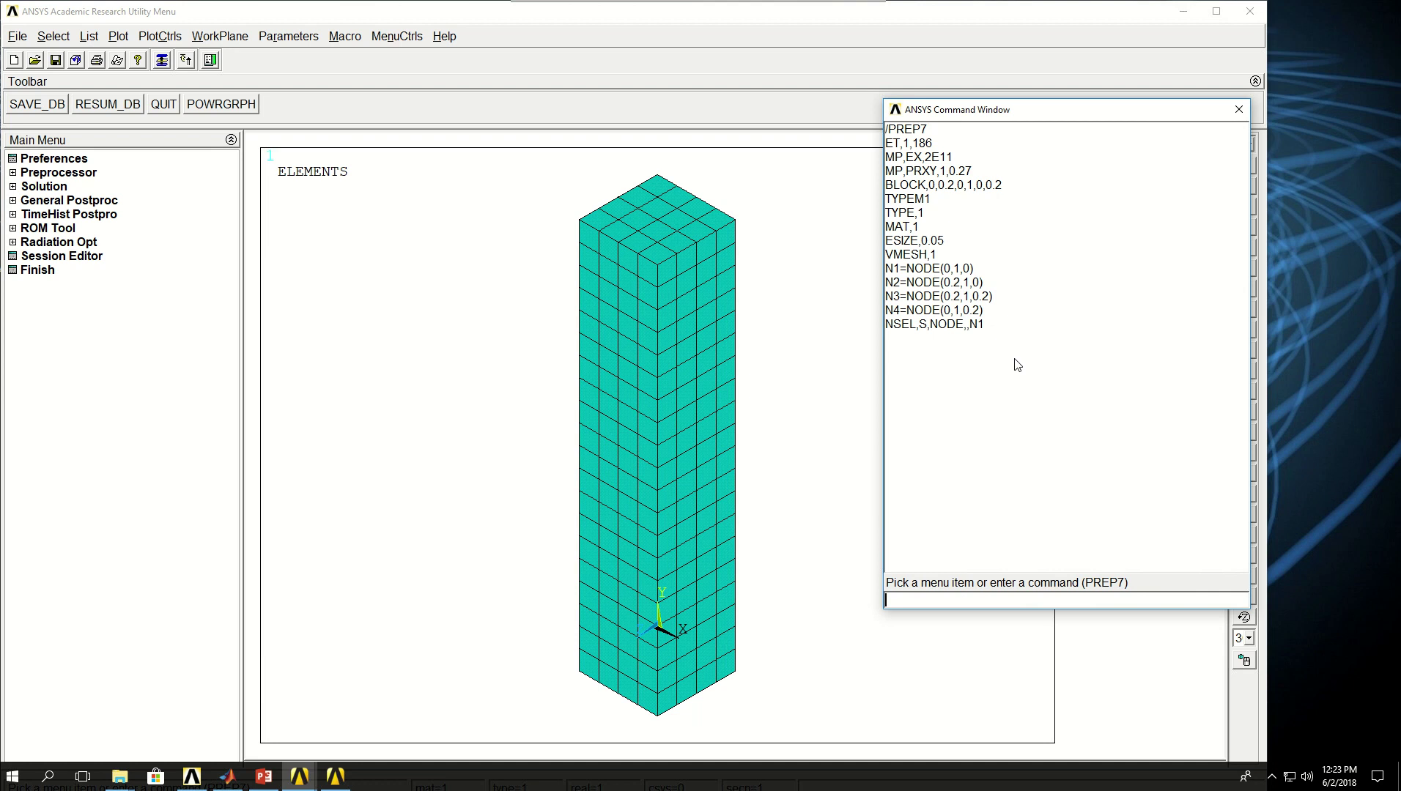
{"action": "type", "text": "NSEL,A,"}
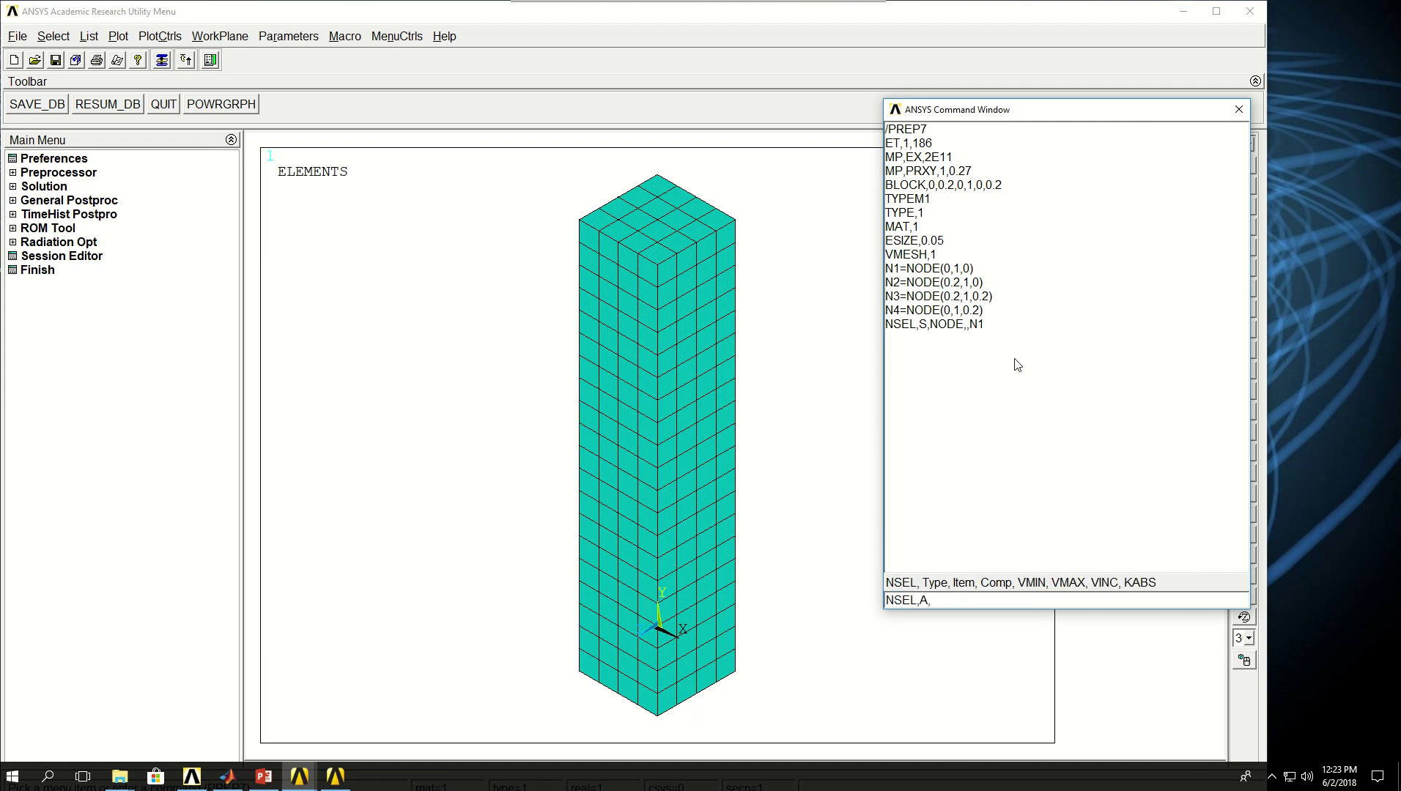
{"action": "type", "text": "NODE,,N2"}
{"action": "key", "text": "Return"}
- Add nodes N3 and N4 to the selection and plot the four corner nodes
{"action": "key", "text": "Up"}
{"action": "key", "text": "BackSpace"}
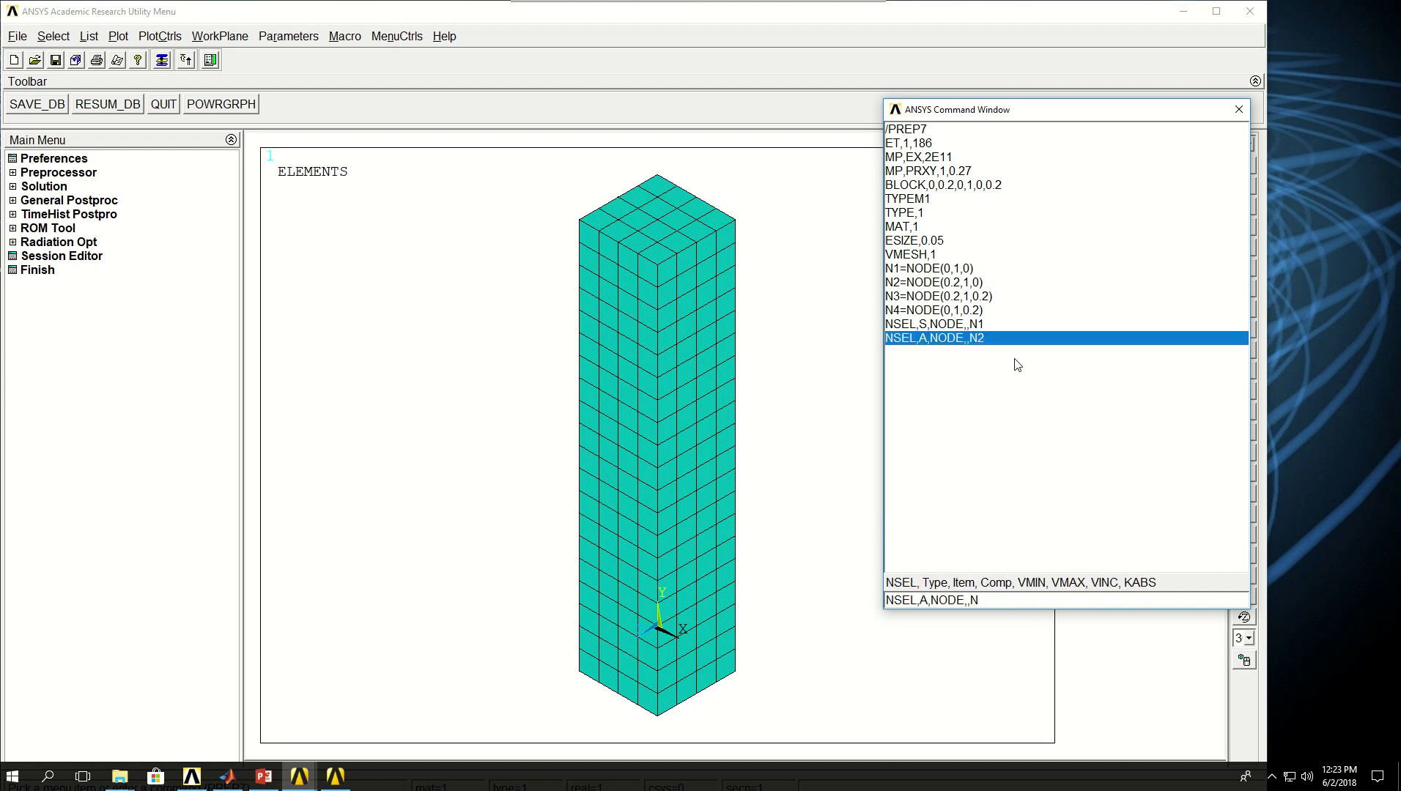
{"action": "type", "text": "3"}
{"action": "key", "text": "Return"}
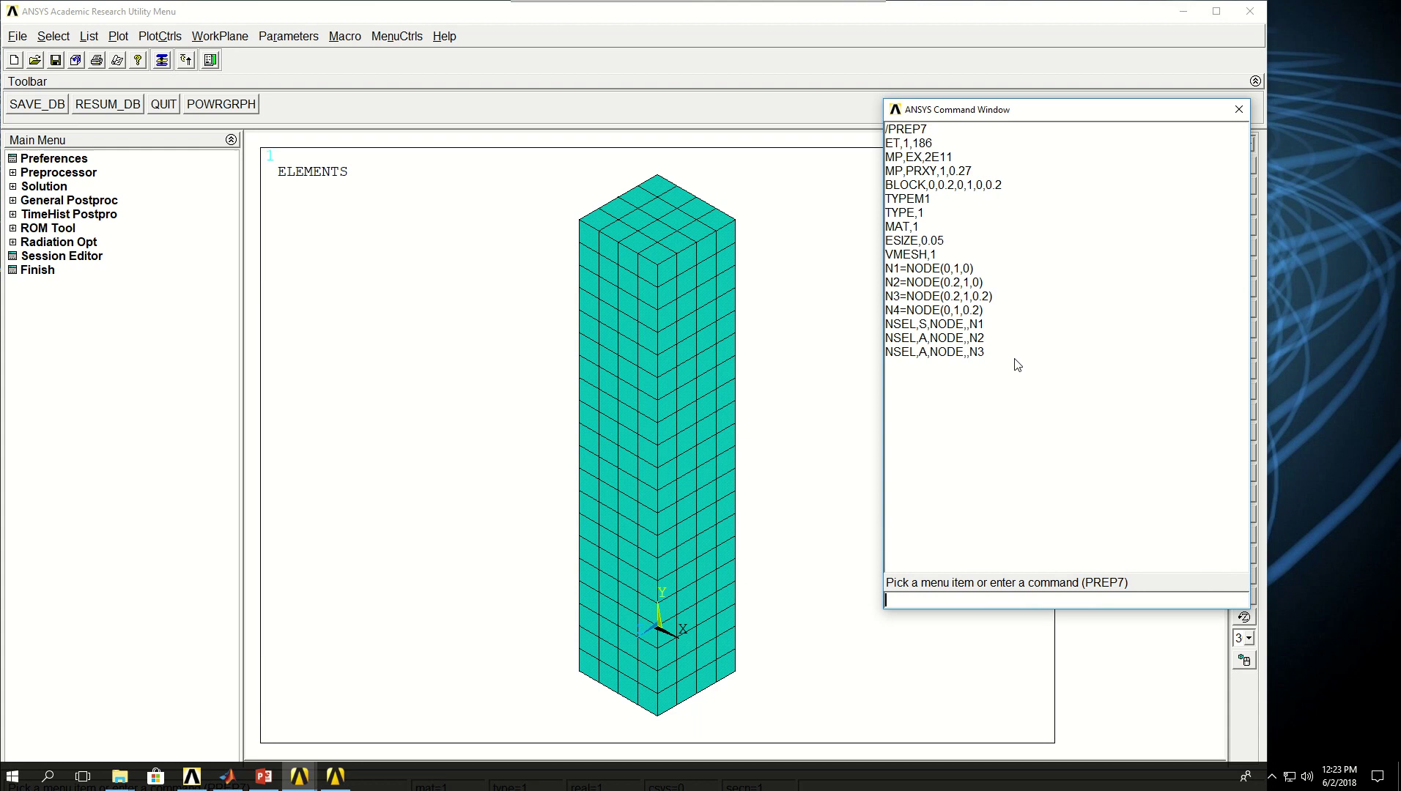
{"action": "key", "text": "Up"}
{"action": "key", "text": "BackSpace"}
{"action": "type", "text": "4"}
{"action": "key", "text": "Return"}
{"action": "type", "text": "NPLOT"}
{"action": "key", "text": "Return"}
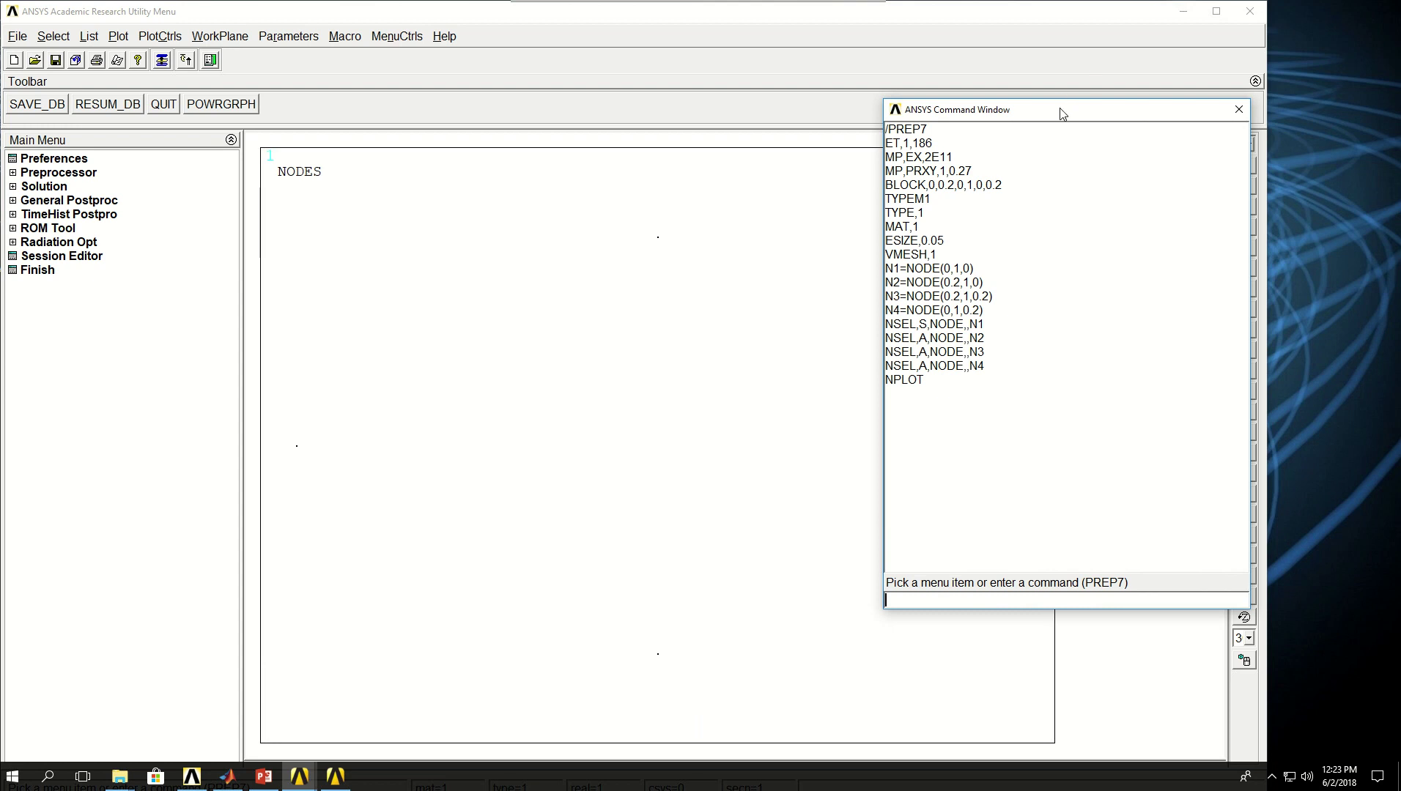
- Save the selected corner nodes as component CRN_NOD and reselect everything with ALLSEL
{"action": "left_click_drag", "start_coordinate": [1062, 113], "coordinate": [883, 111]}
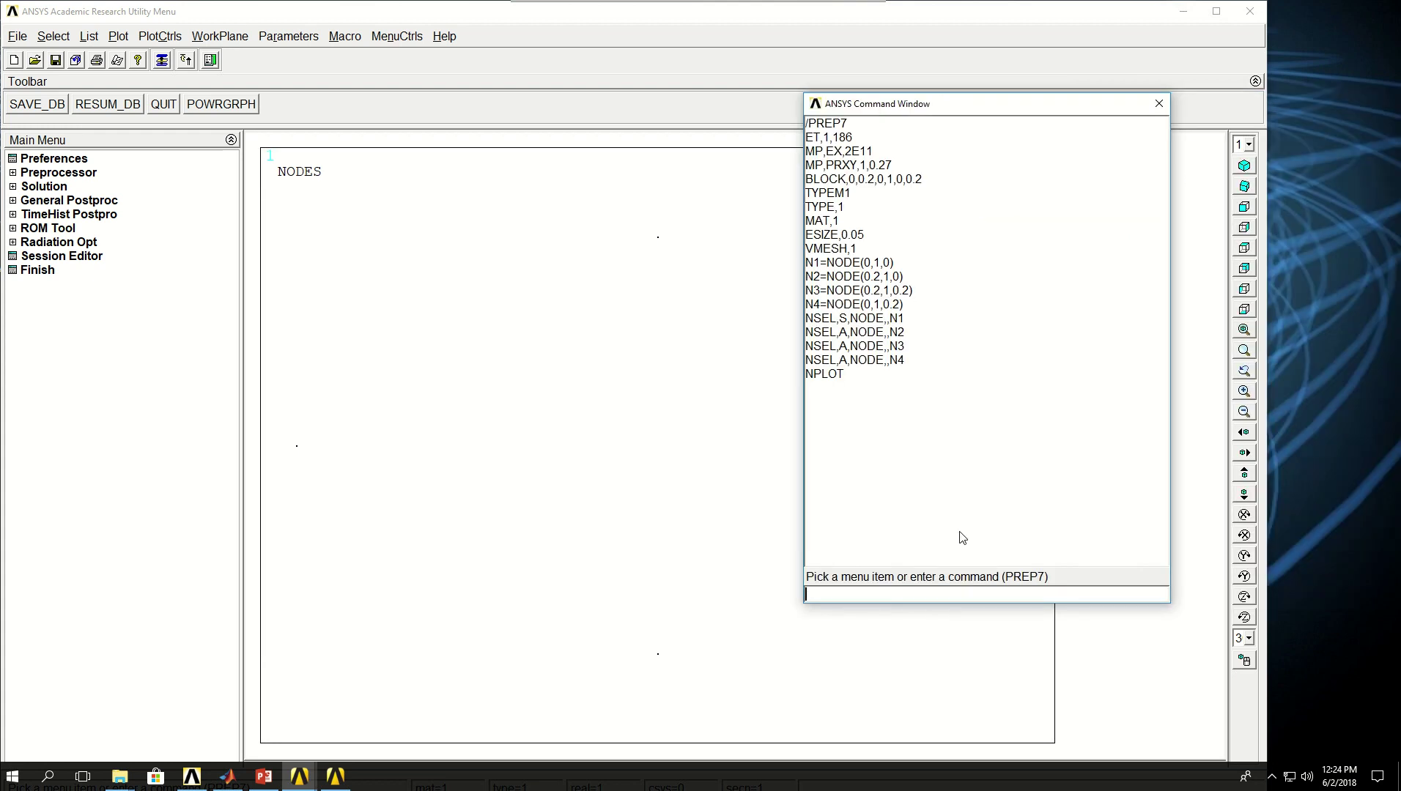
{"action": "type", "text": "C"}
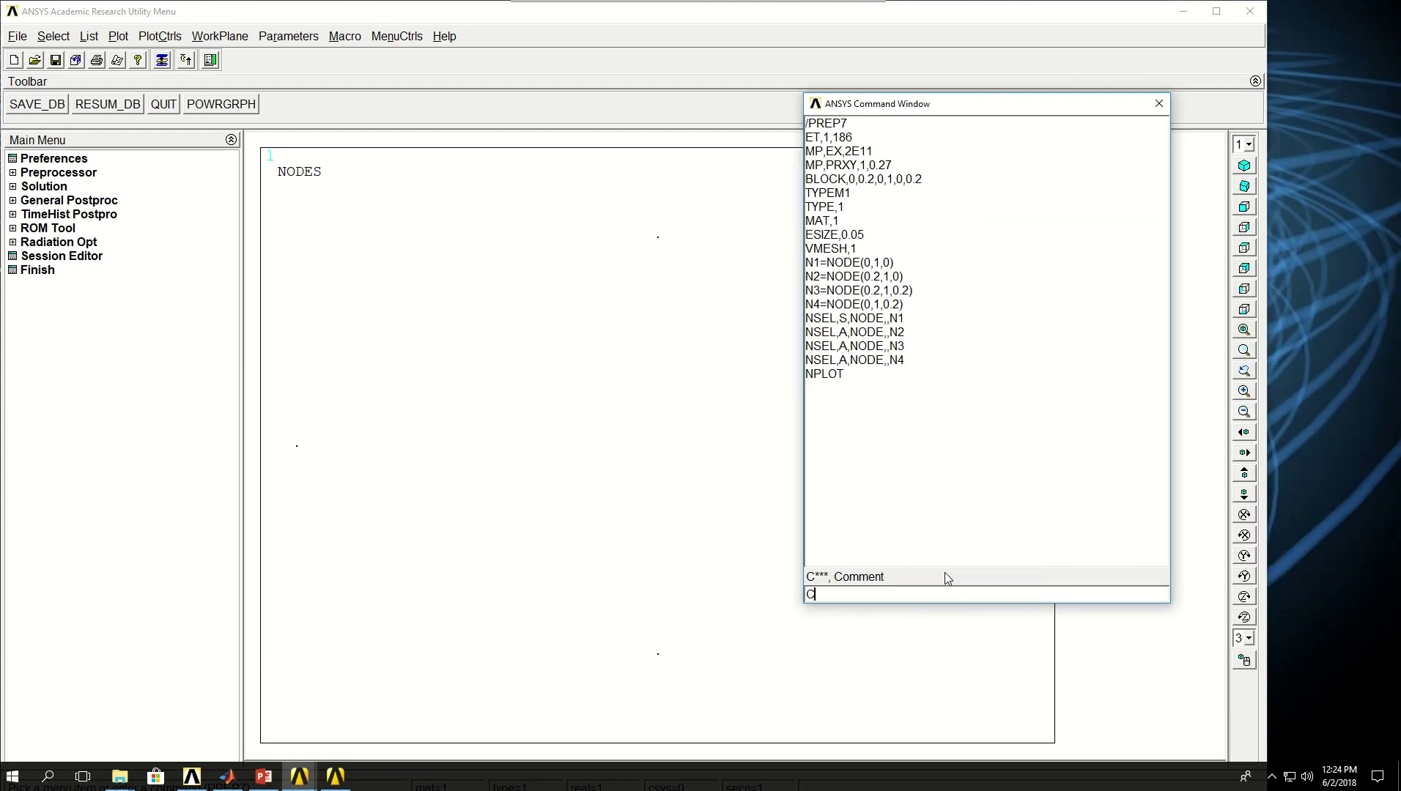
{"action": "type", "text": "M,CRN_"}
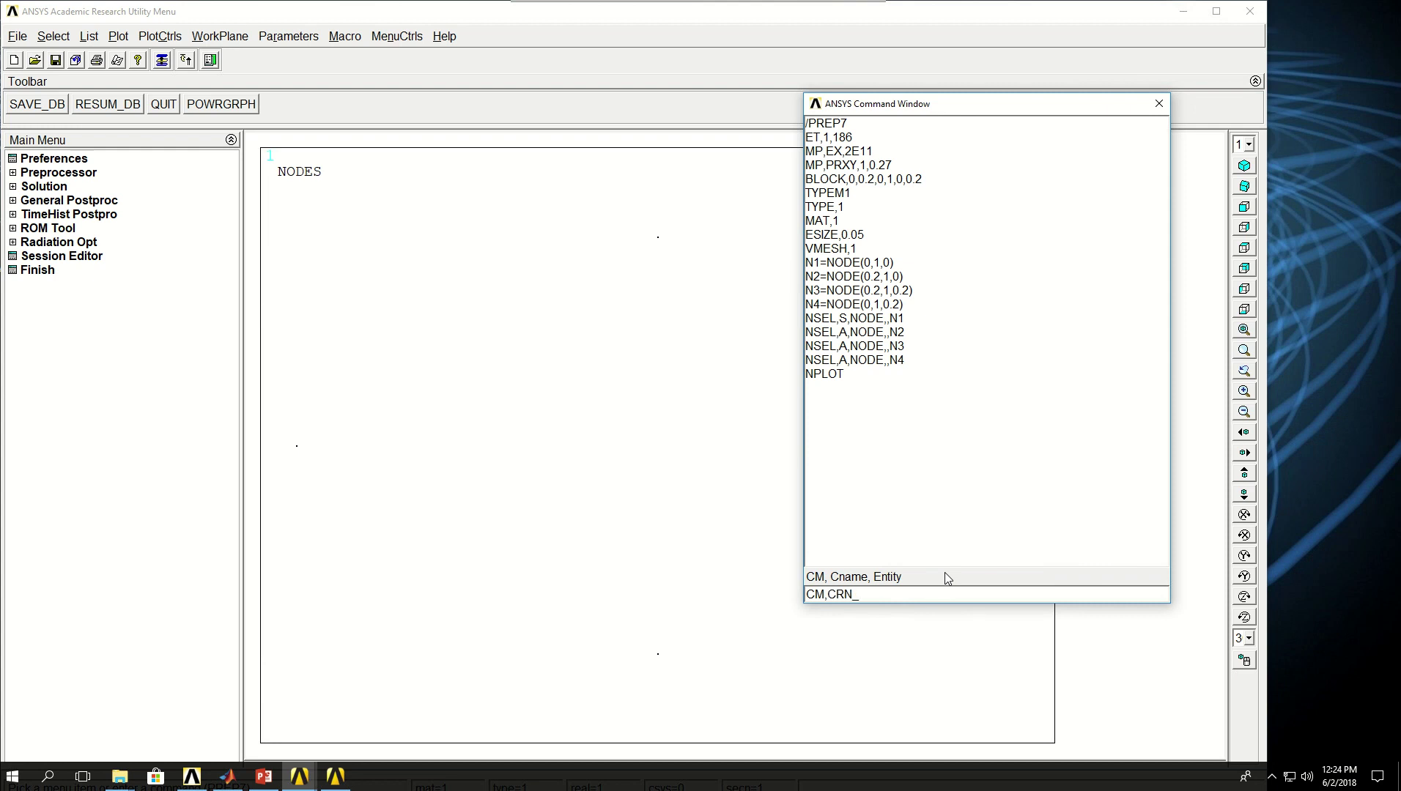
{"action": "type", "text": "NOD,NODES"}
{"action": "key", "text": "Return"}
{"action": "type", "text": "ALLSEL"}
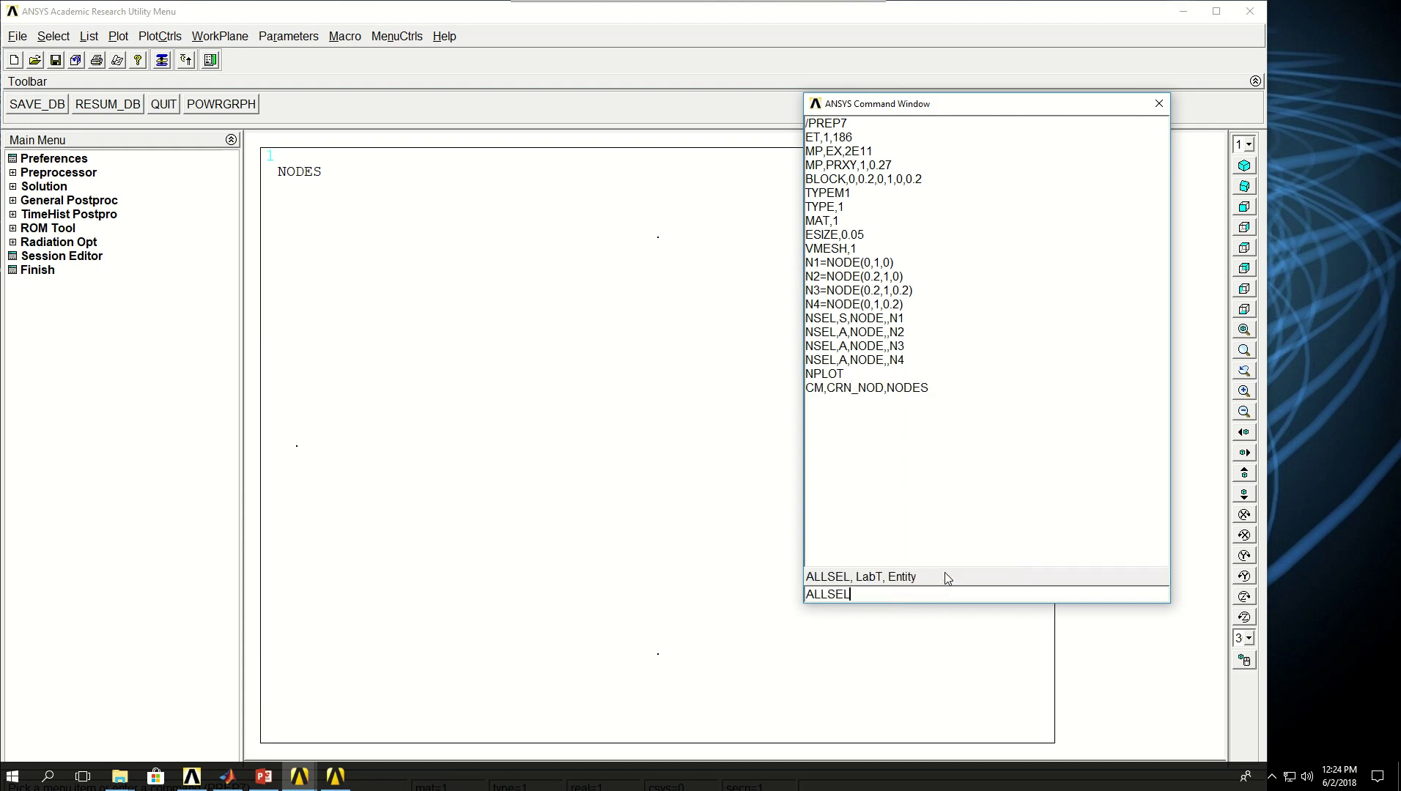
{"action": "key", "text": "Return"}
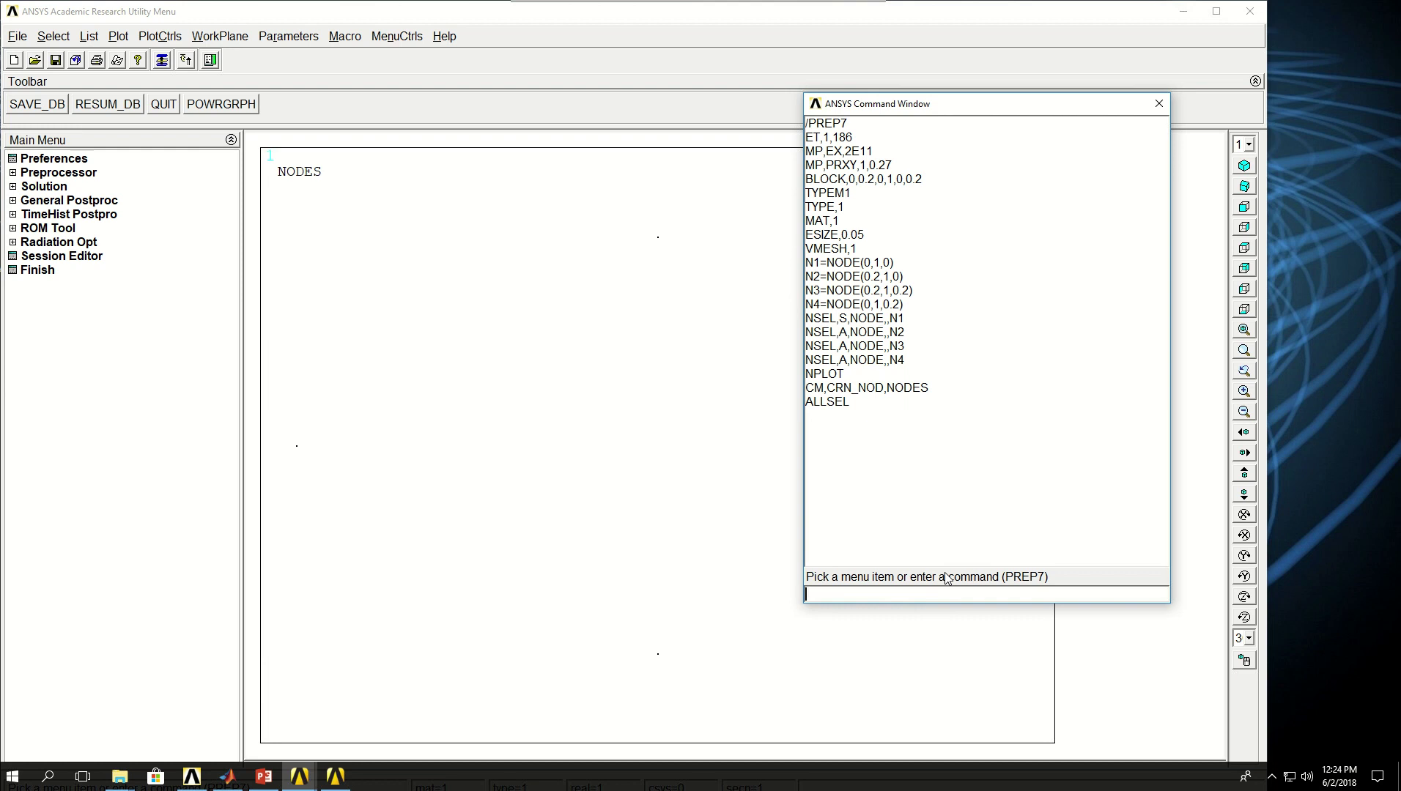
- Reselect the CRN_NOD nodes, plot them to verify, then restore the full selection
{"action": "type", "text": "NSEL,S"}
{"action": "key", "text": "BackSpace"}
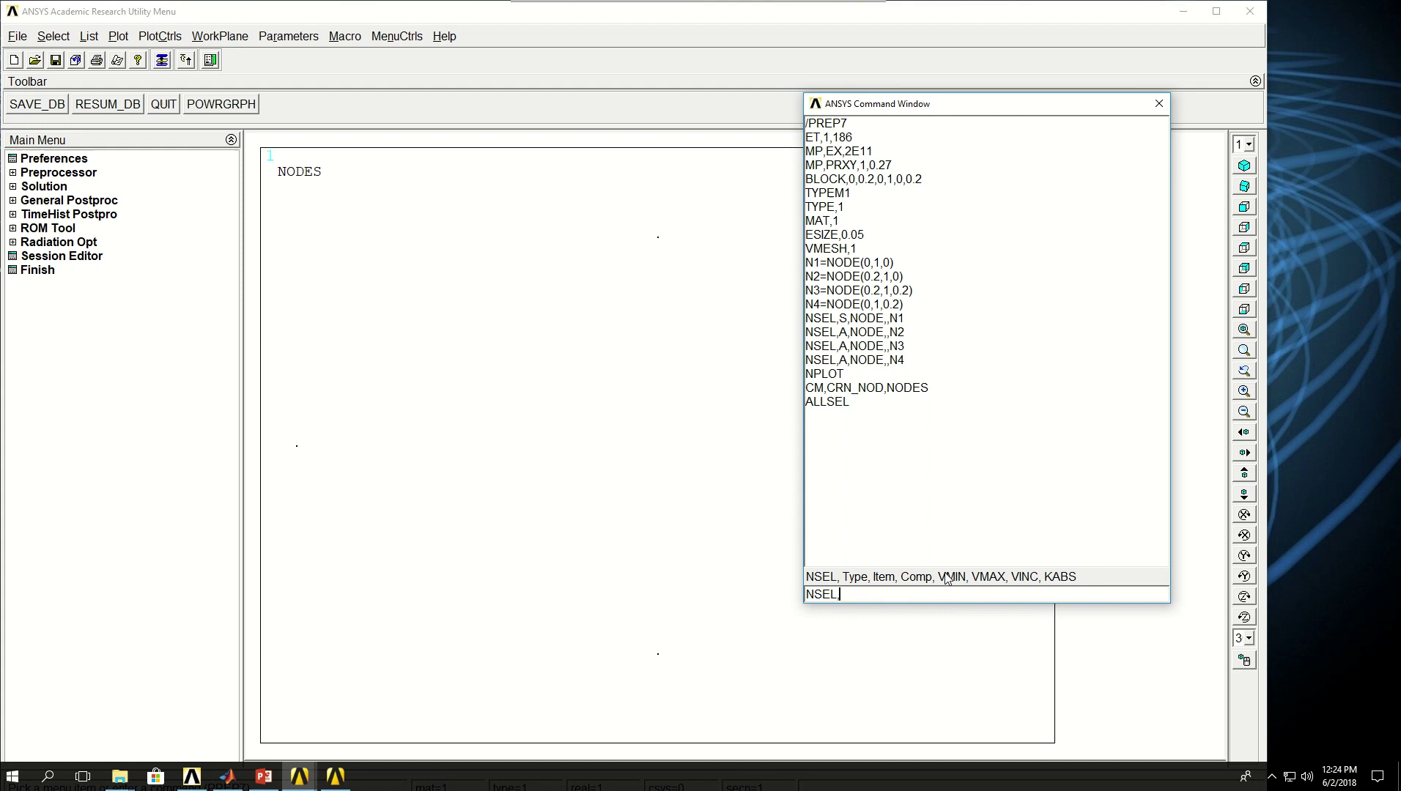
{"action": "type", "text": ",S,NODE,,CRN_NOD"}
{"action": "key", "text": "Return"}
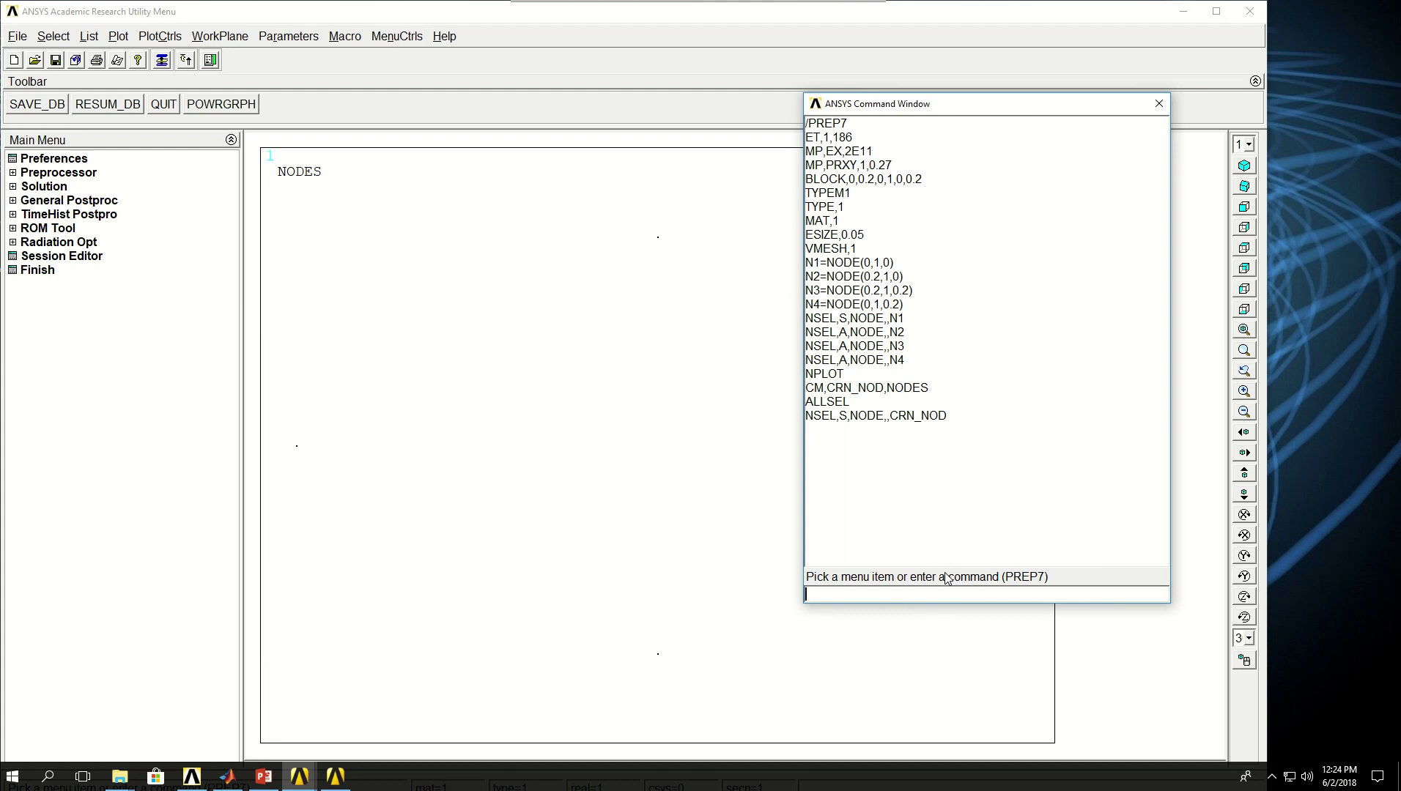
{"action": "type", "text": "NPLOT"}
{"action": "key", "text": "Return"}
{"action": "type", "text": "ALLSEL"}
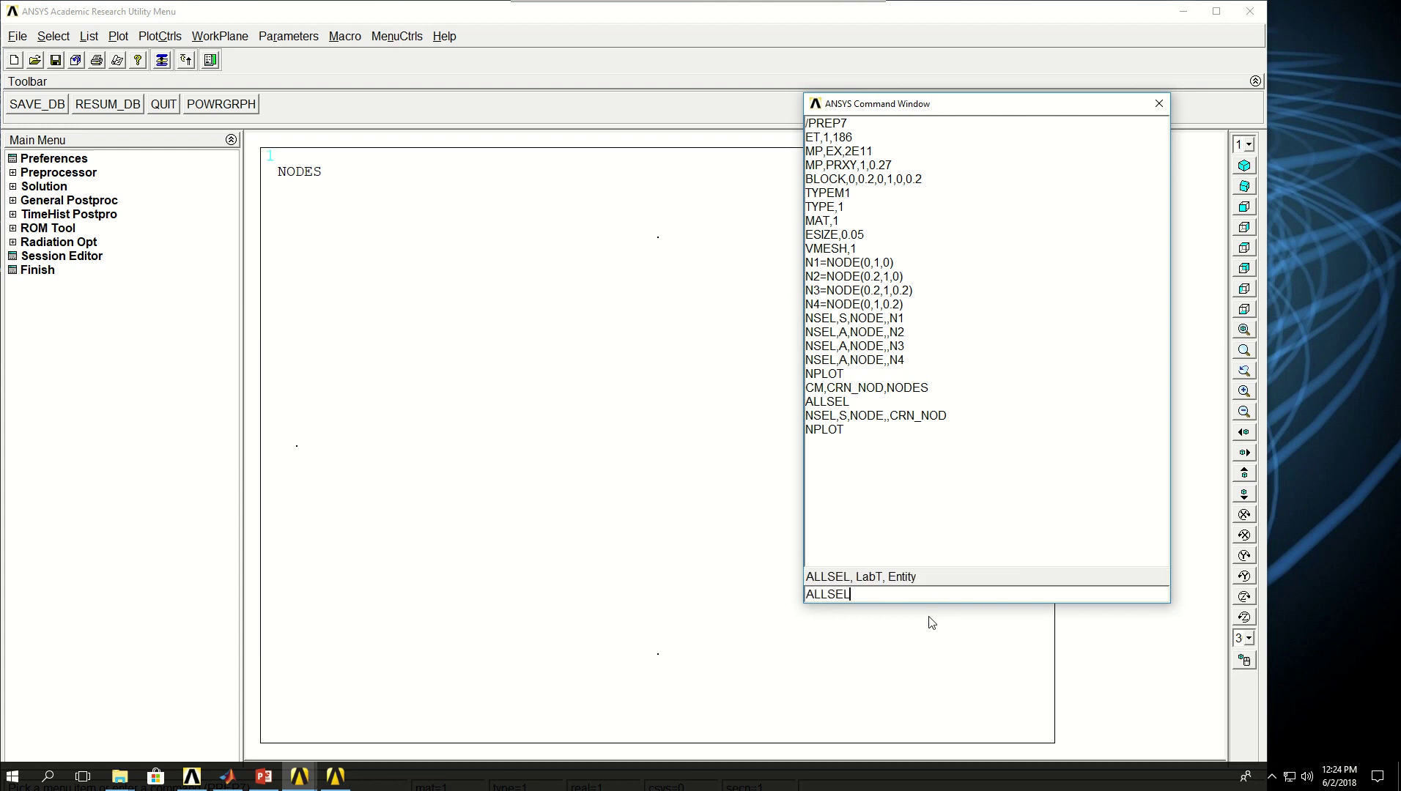
{"action": "key", "text": "Return"}
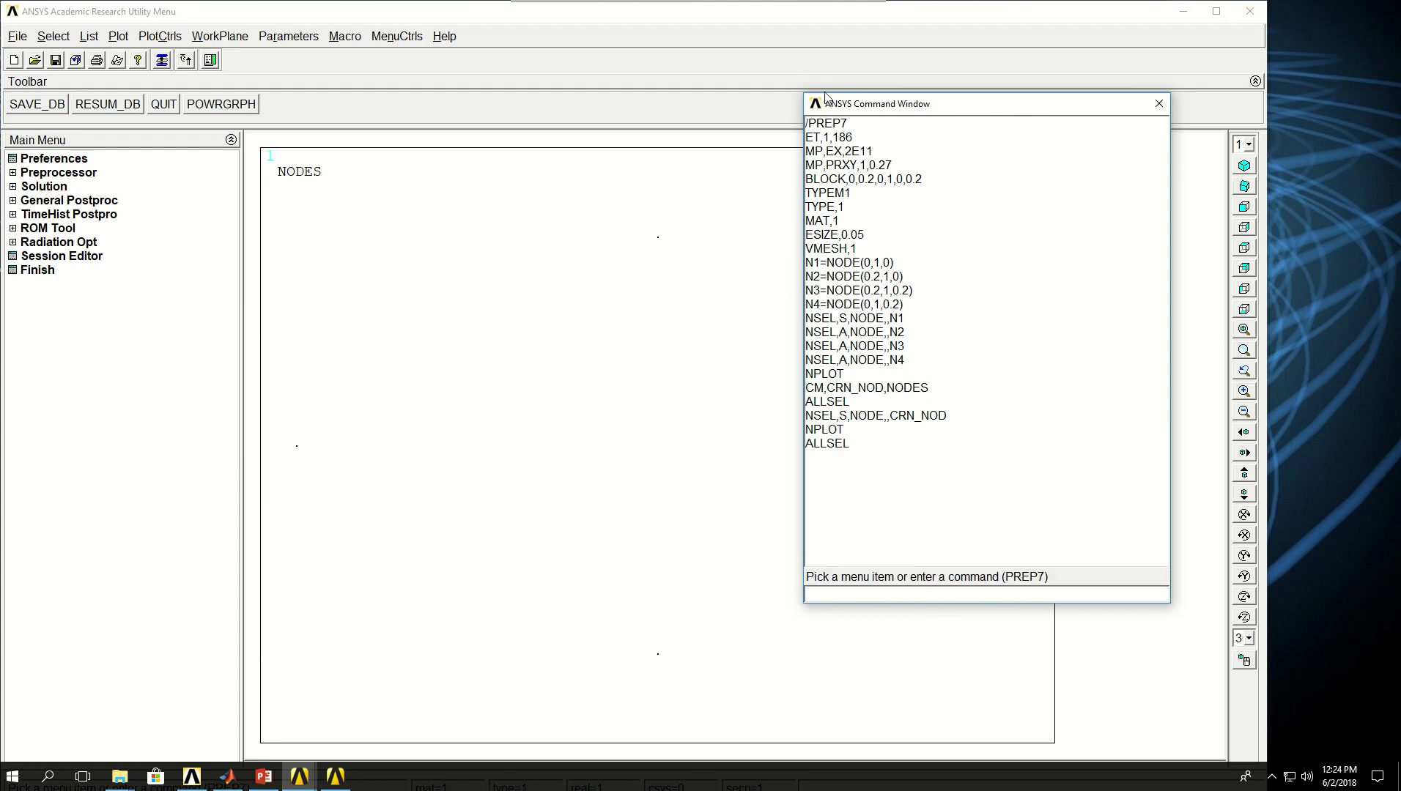
{"action": "left_click_drag", "start_coordinate": [921, 110], "coordinate": [966, 113]}
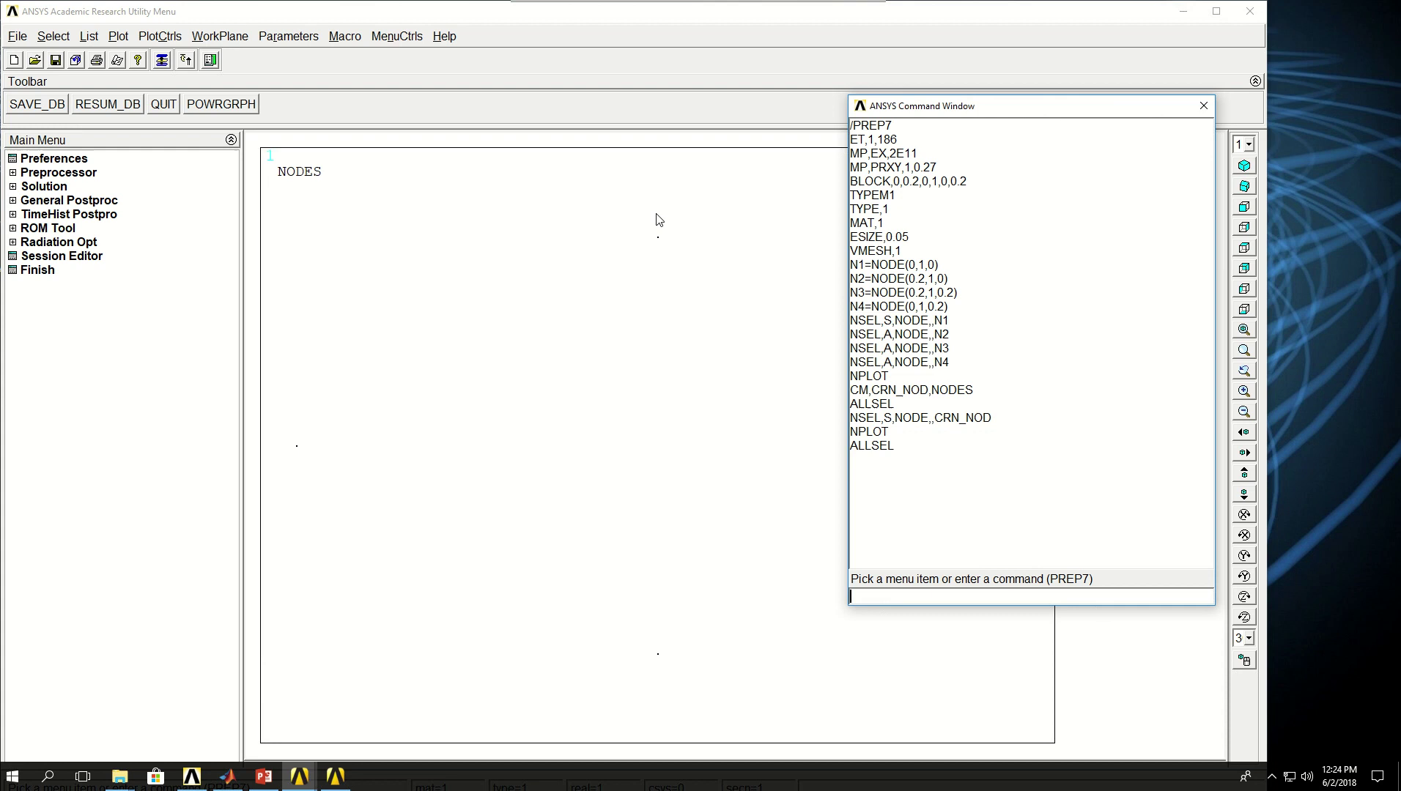
- Plot the meshed elements and select the nodes on the X=0 face
{"action": "type", "text": "EPLOT"}
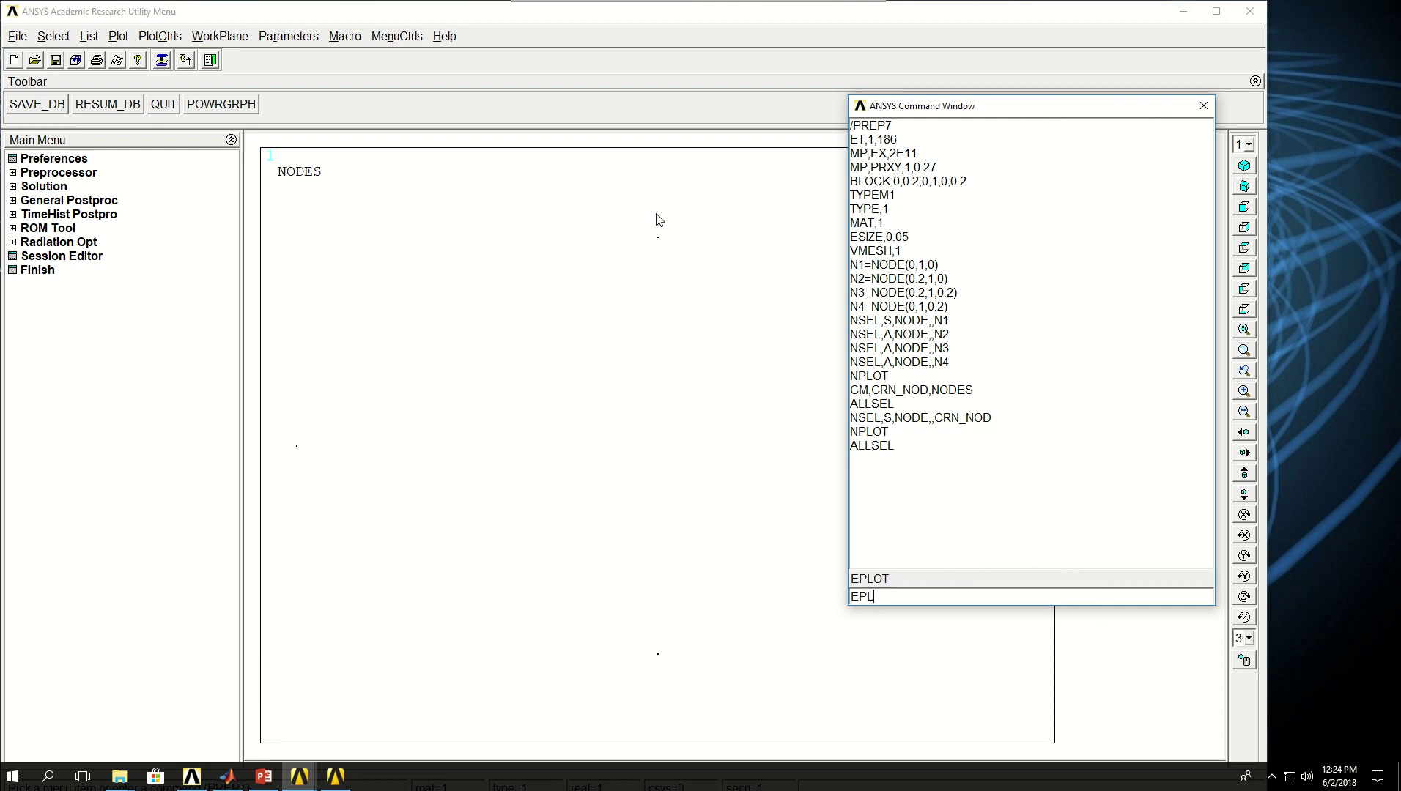
{"action": "key", "text": "Return"}
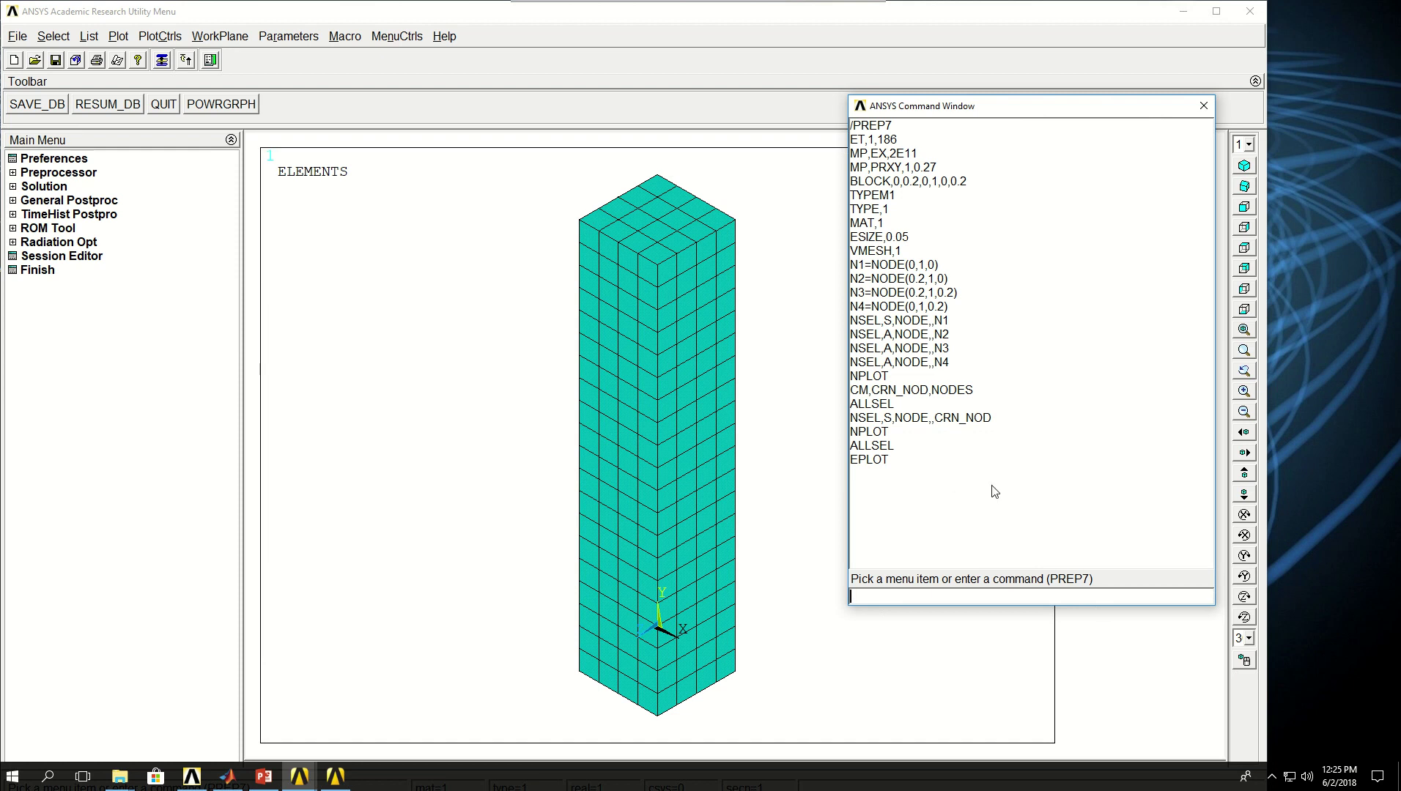
{"action": "type", "text": "N"}
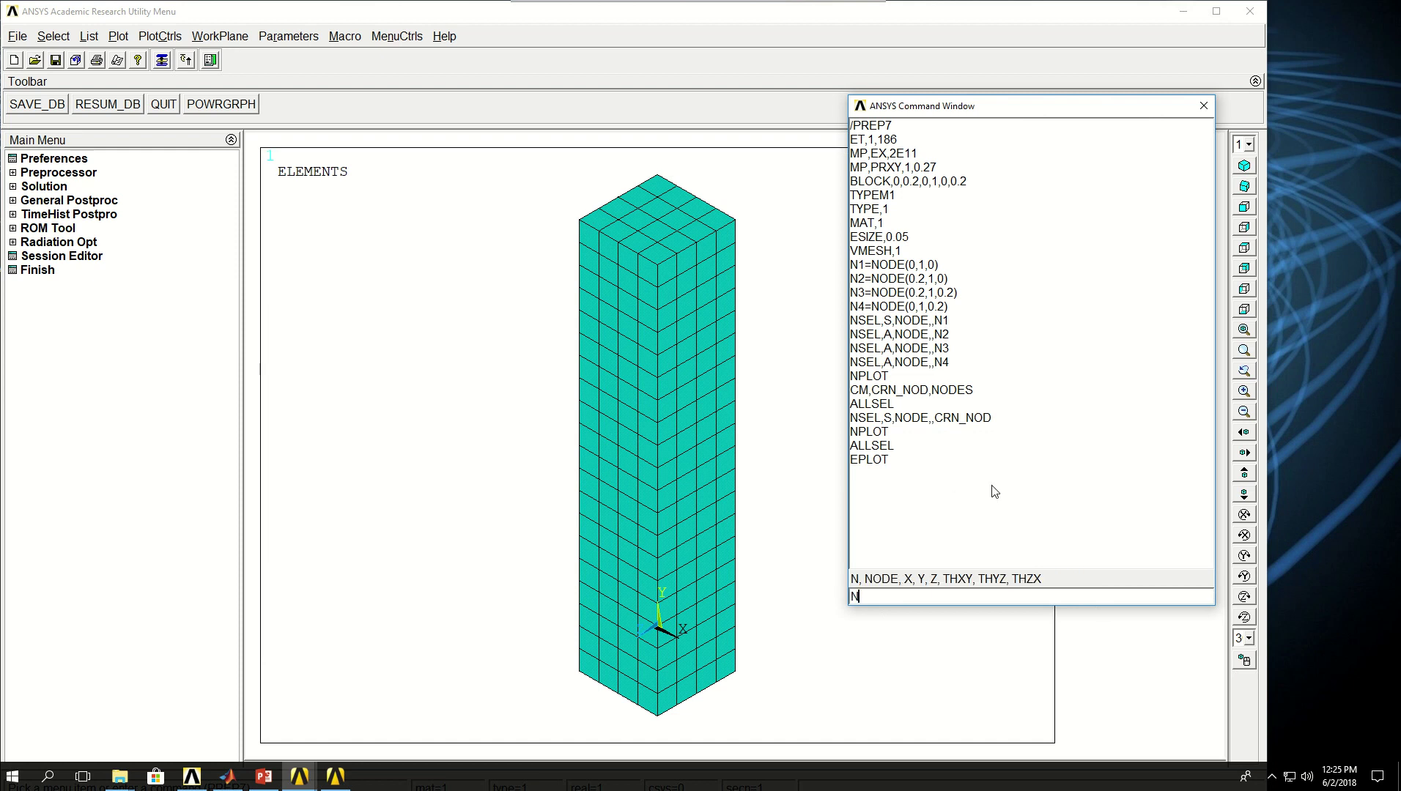
{"action": "type", "text": "SEL,S,LOC,X,0"}
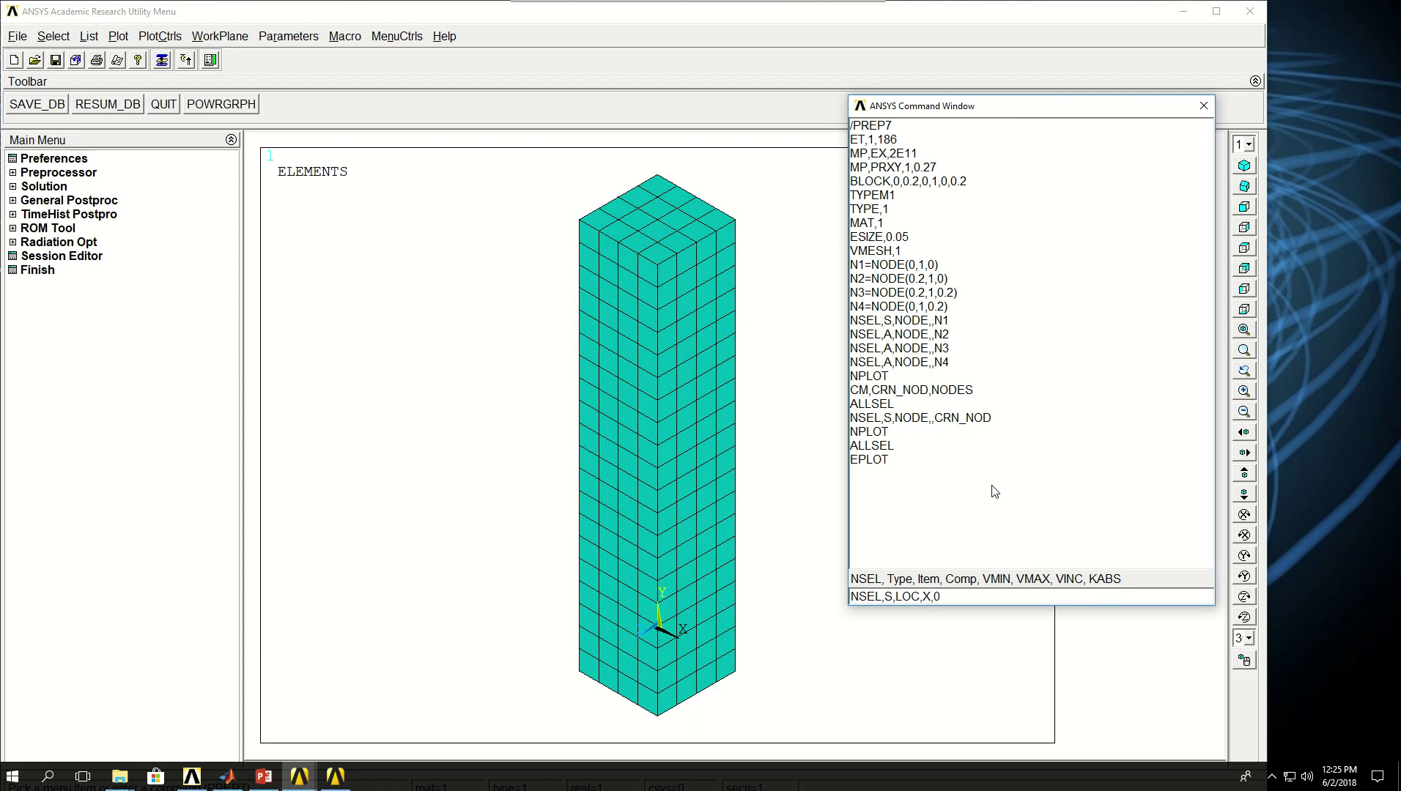
{"action": "key", "text": "Return"}
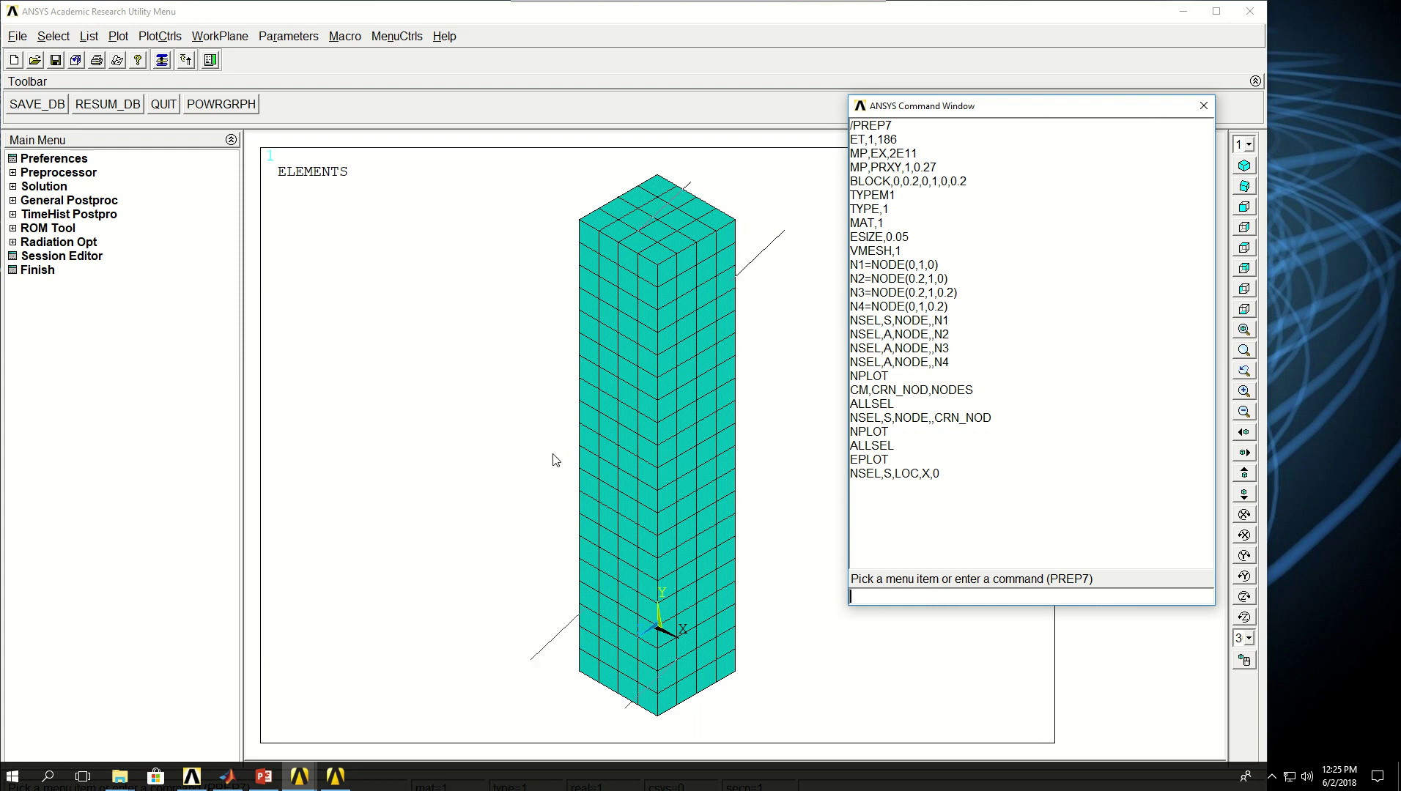
{"action": "right_click_drag", "start_coordinate": [556, 460], "coordinate": [665, 399], "text": "ctrl"}
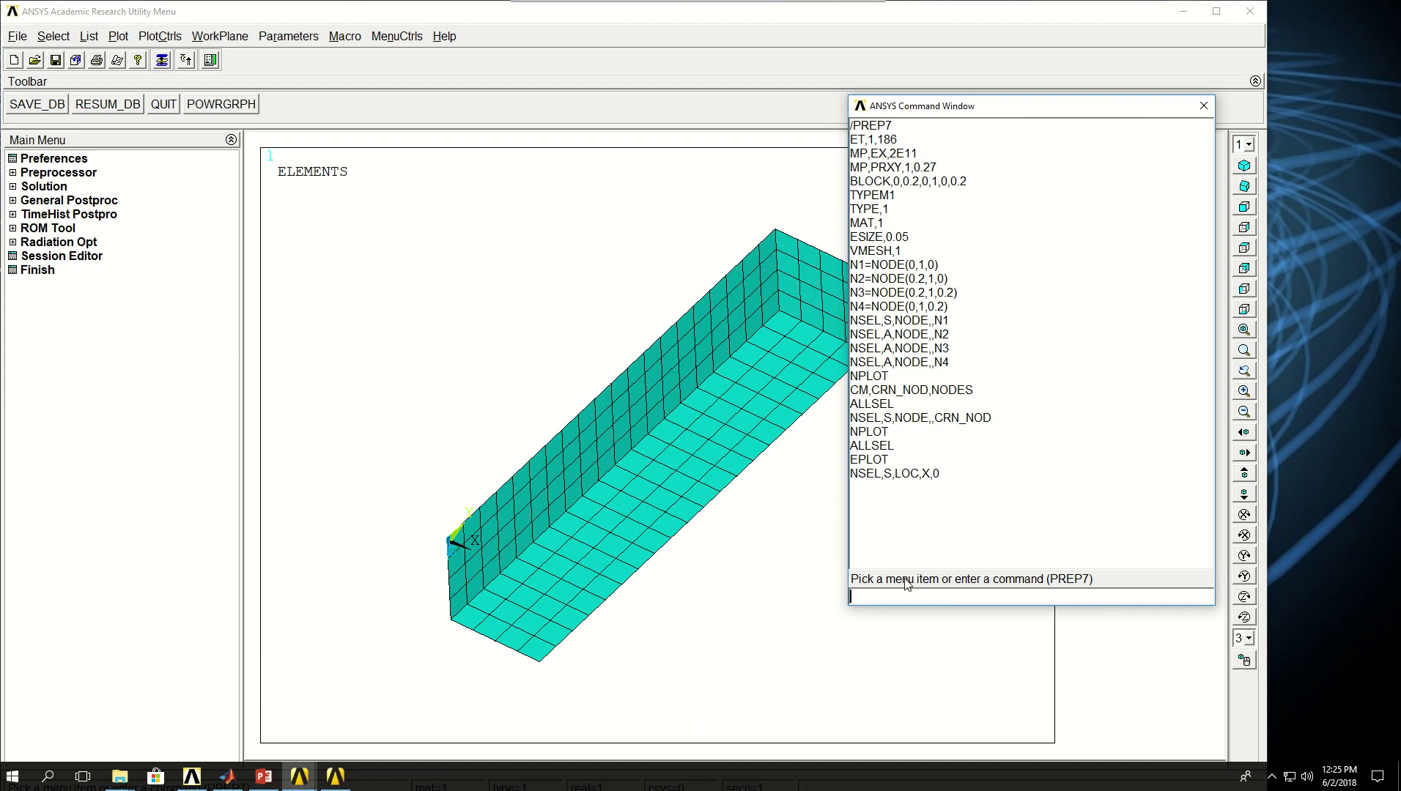
- Add the nodes on the X=0.2, Z=0 and Z=0.2 faces to the selection
{"action": "type", "text": "NSEL,A,"}
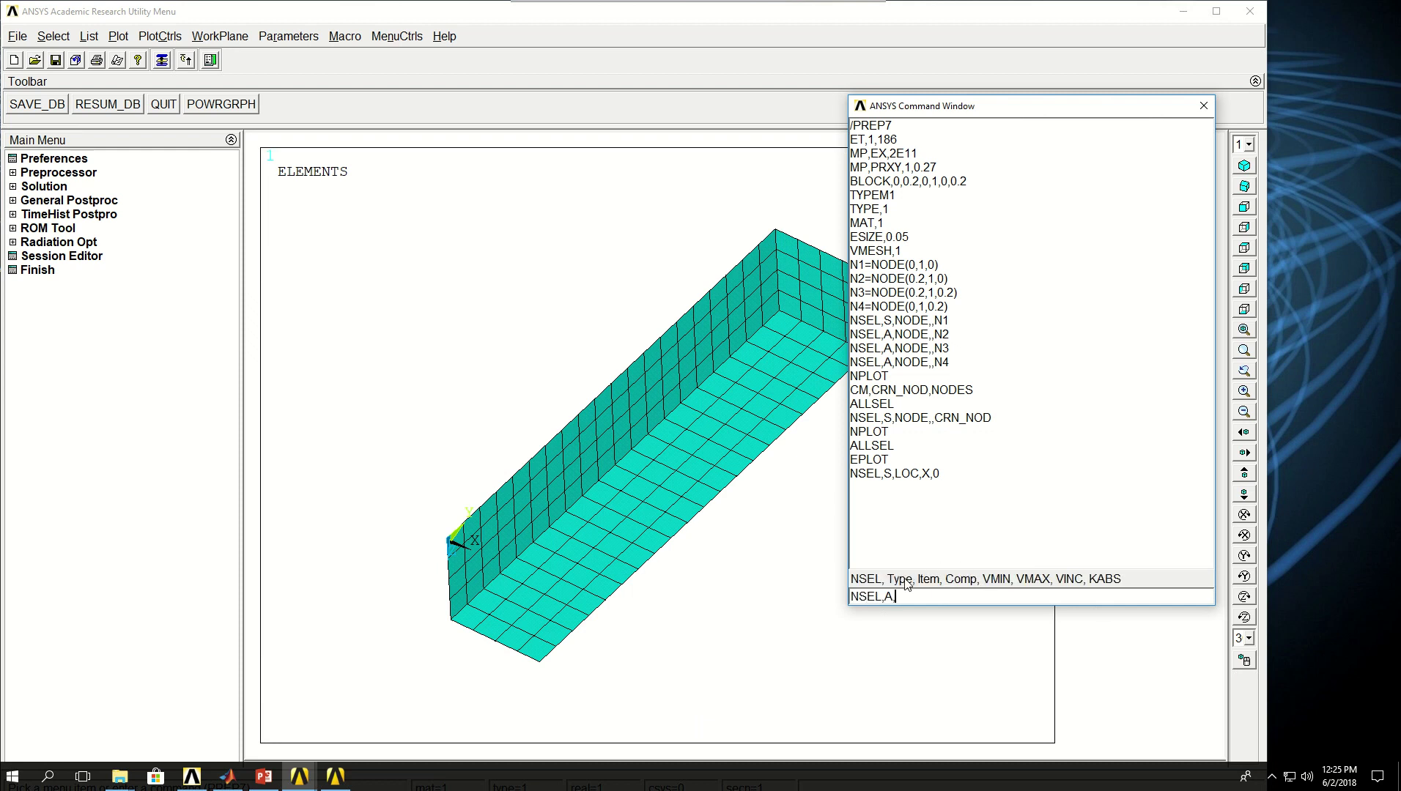
{"action": "type", "text": "LOC,X,0.2"}
{"action": "key", "text": "Return"}
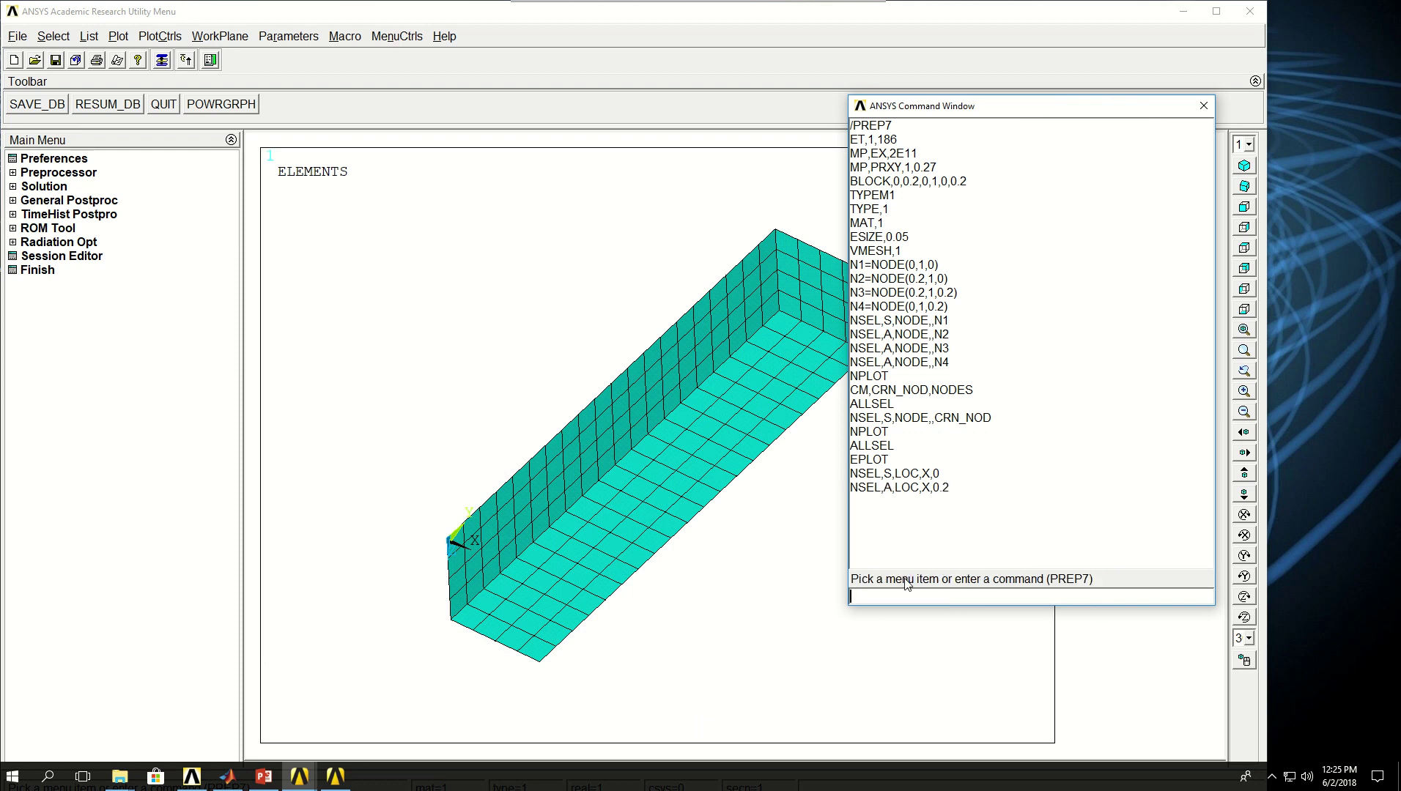
{"action": "type", "text": "NSEL,A"}
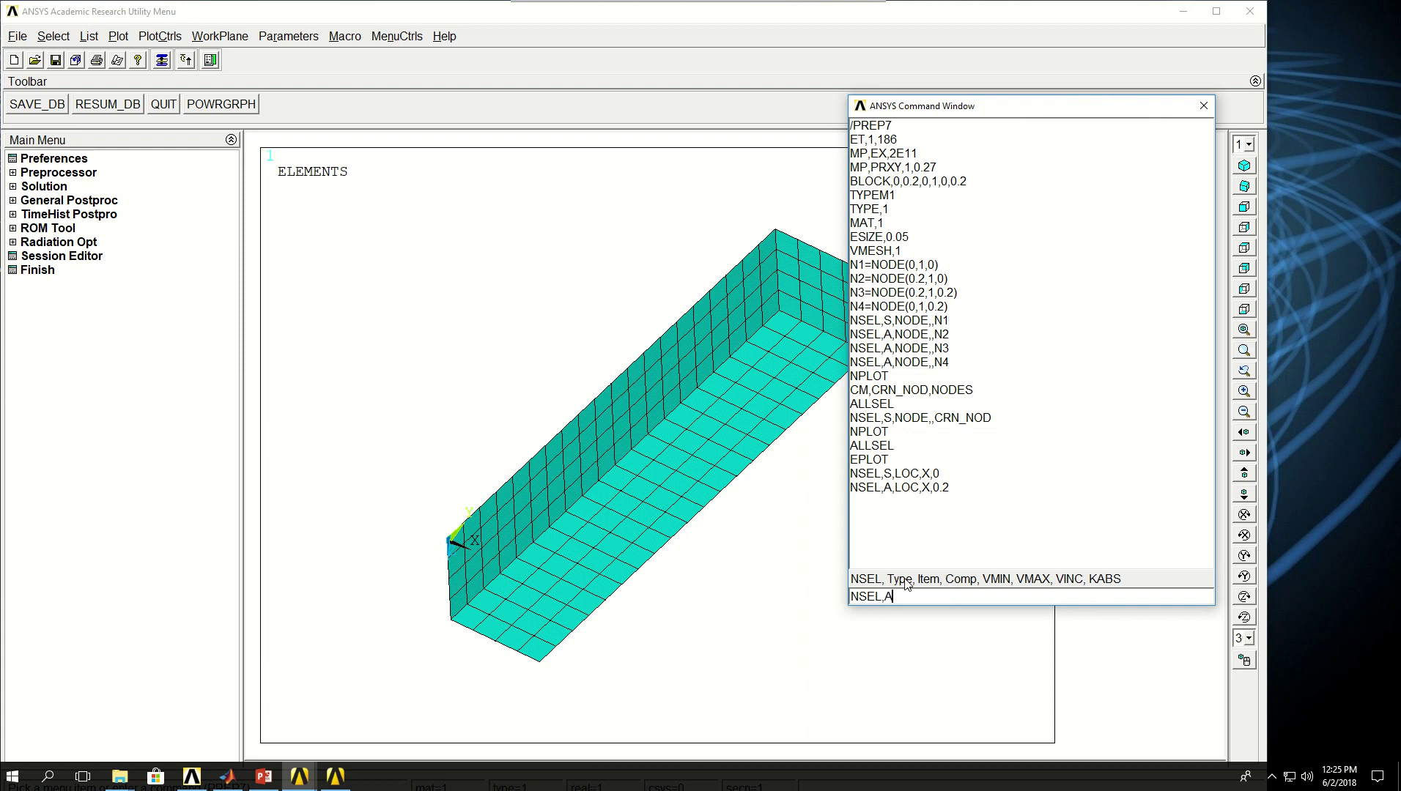
{"action": "type", "text": ",LOC,Z,0"}
{"action": "key", "text": "Return"}
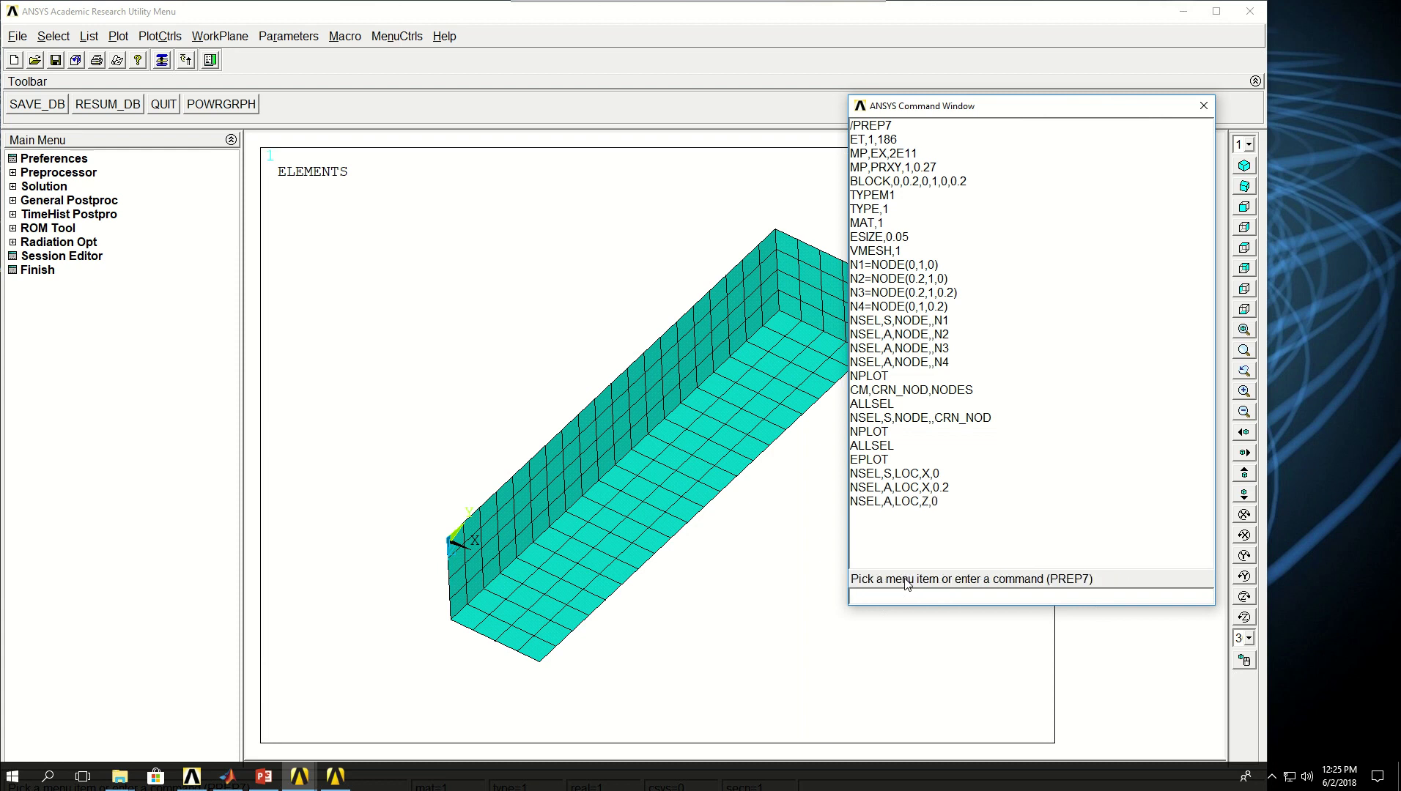
{"action": "key", "text": "Up"}
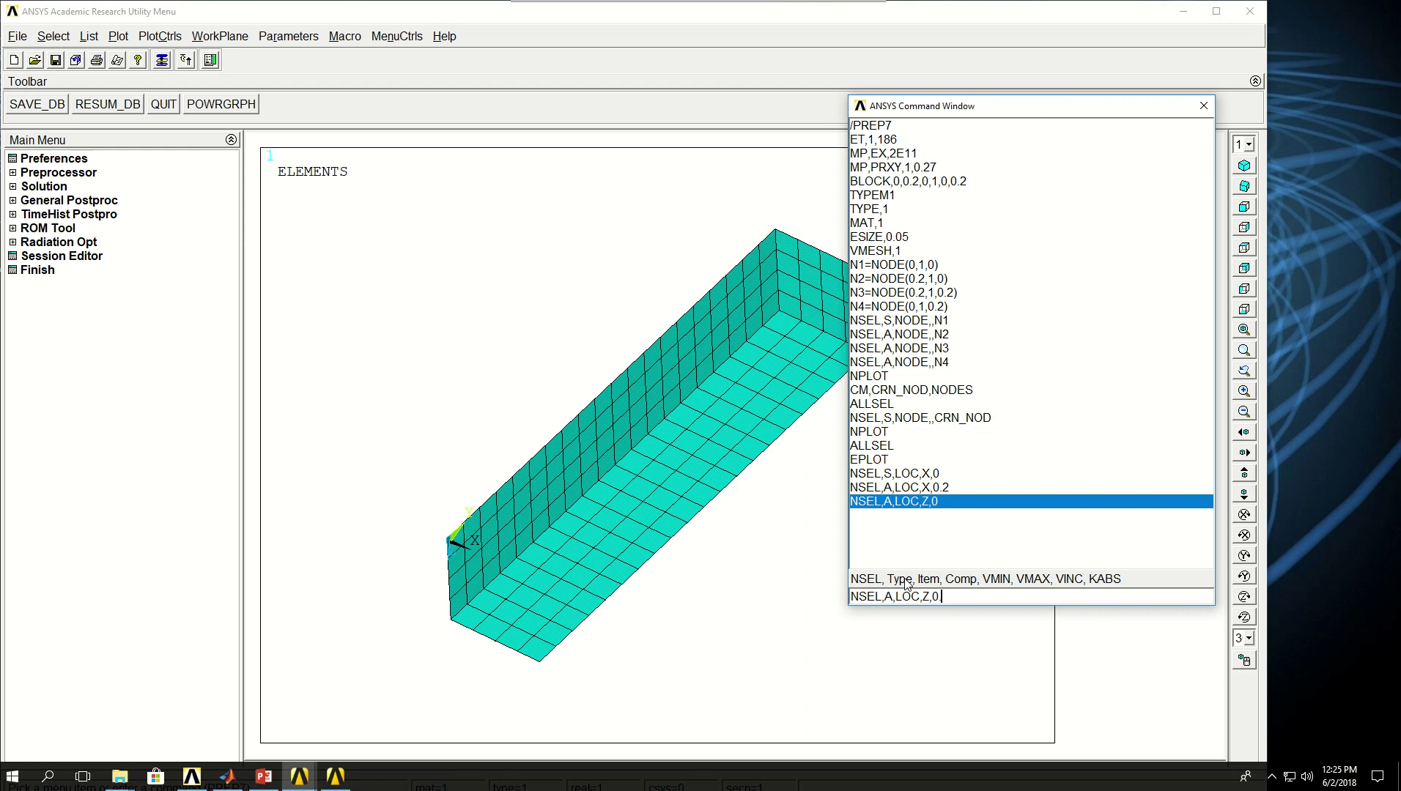
{"action": "type", "text": ".2"}
{"action": "key", "text": "Return"}
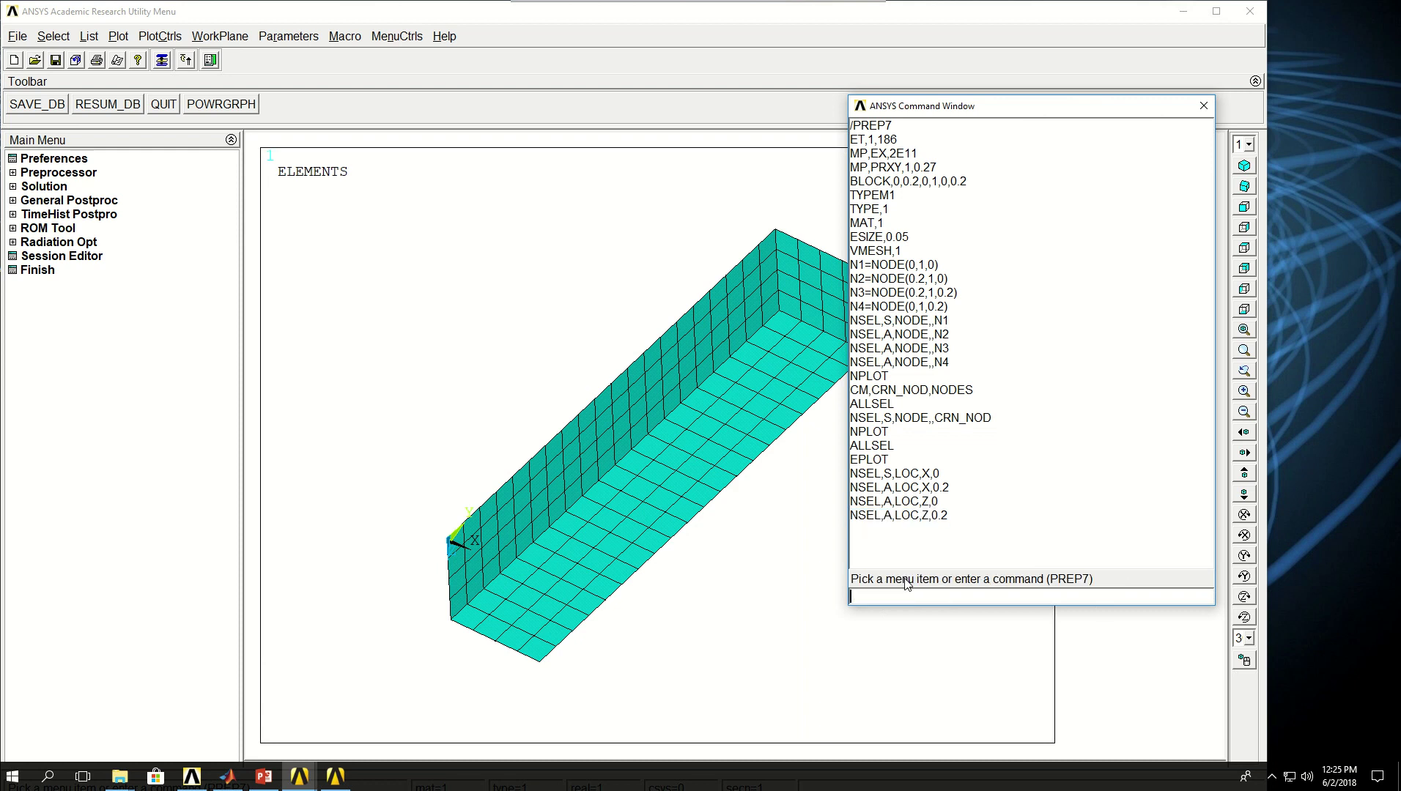
- Plot the selected side-face nodes and inspect them in isometric, top and front views
{"action": "type", "text": "NPLOT"}
{"action": "key", "text": "Return"}
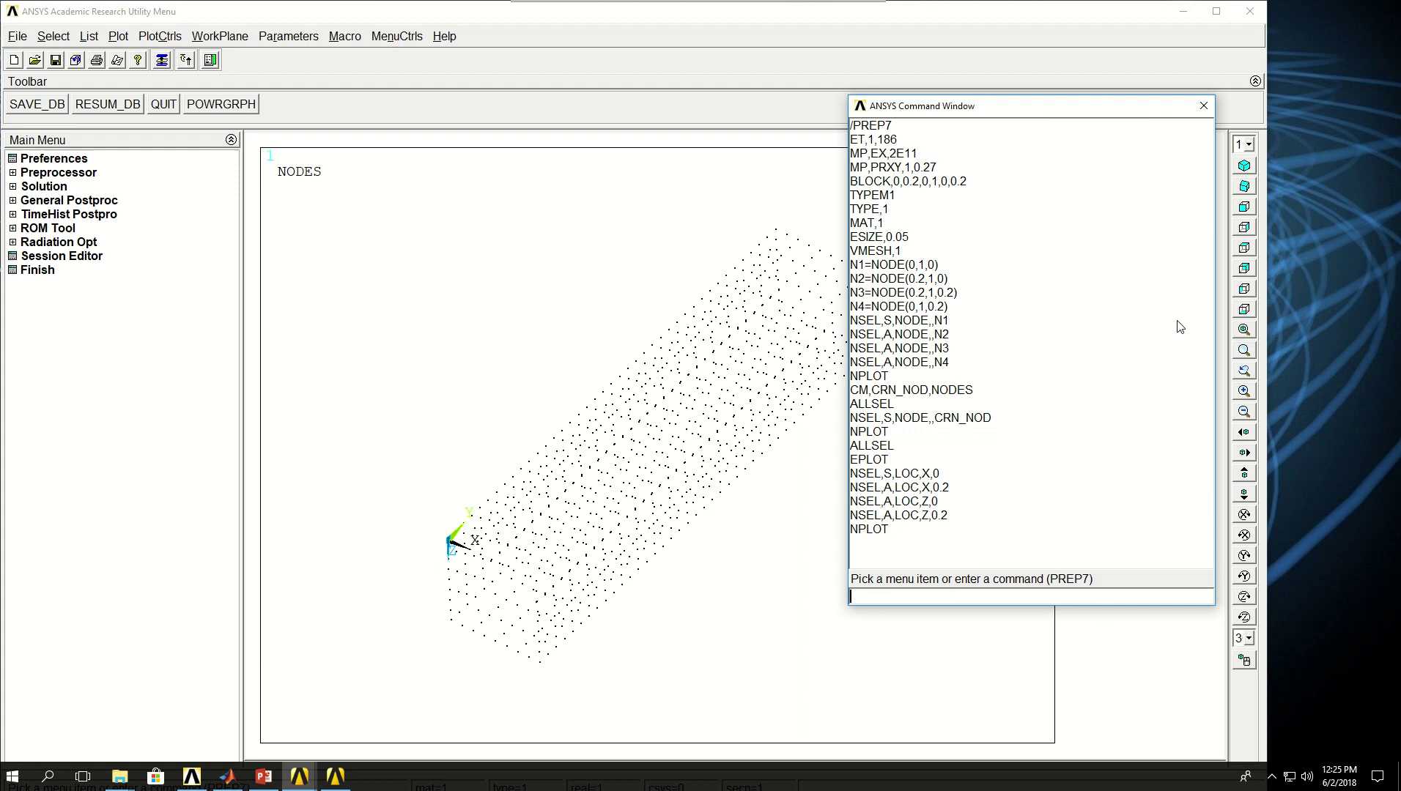
{"action": "left_click", "coordinate": [1245, 166]}
{"action": "left_click", "coordinate": [888, 609]}
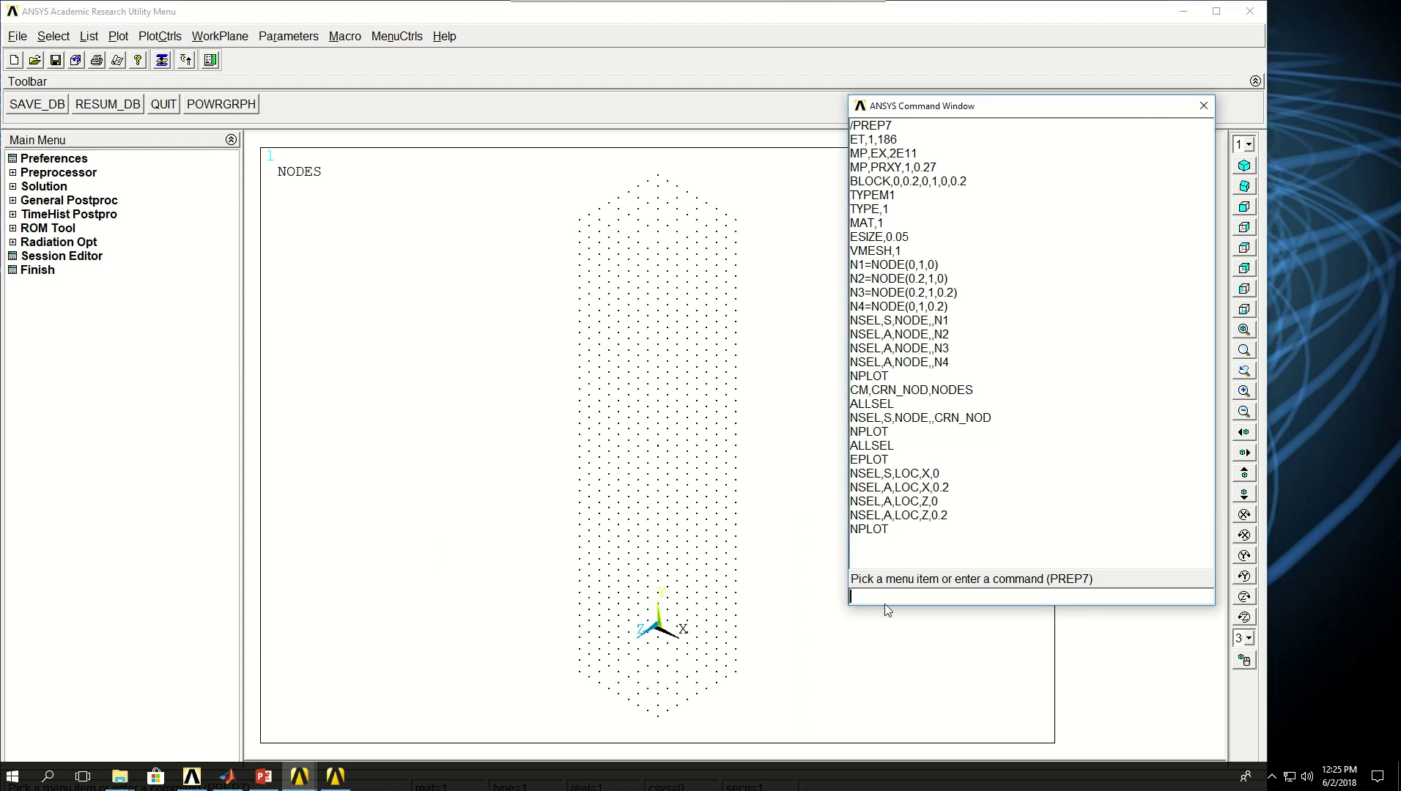
{"action": "left_click", "coordinate": [1246, 250]}
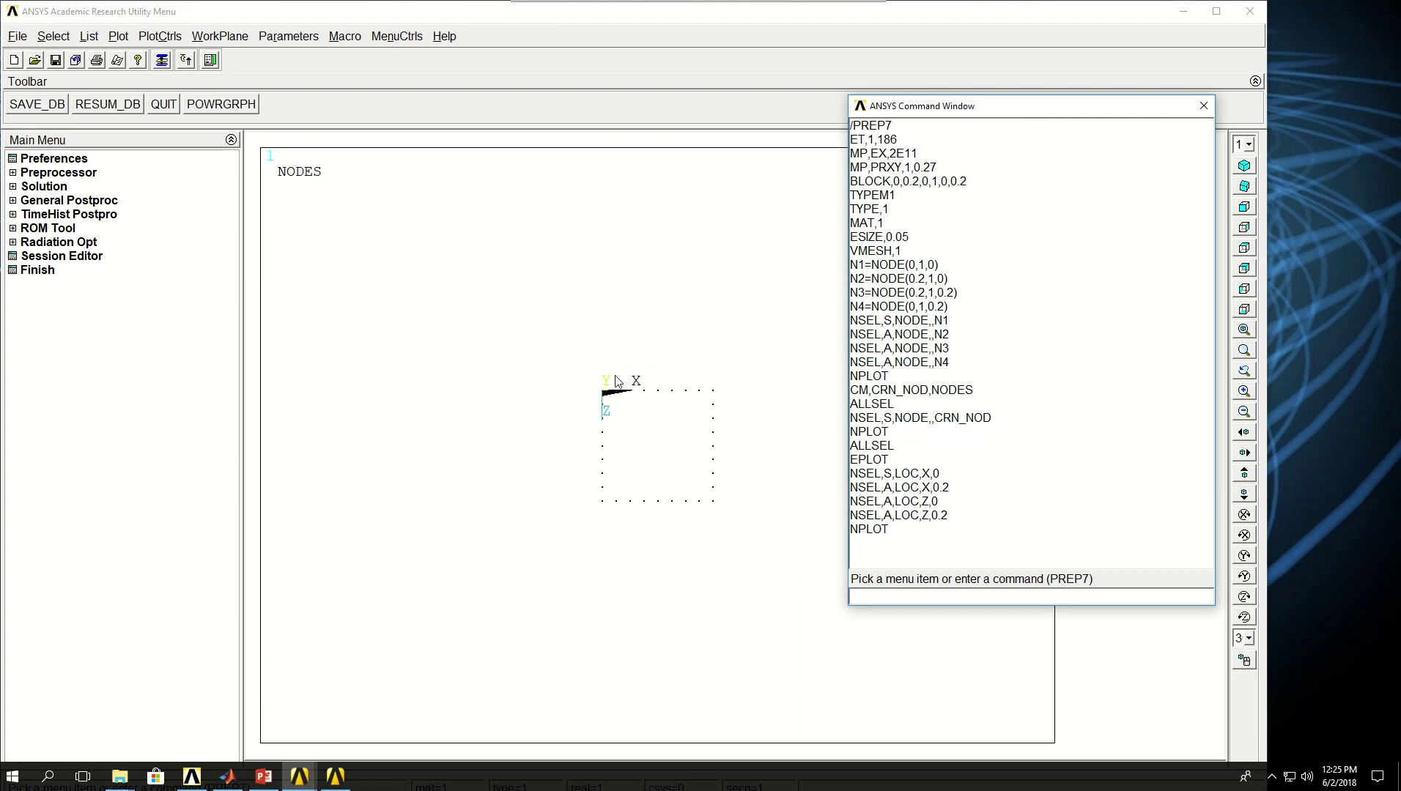
{"action": "right_click_drag", "start_coordinate": [681, 558], "coordinate": [696, 506], "text": "ctrl"}
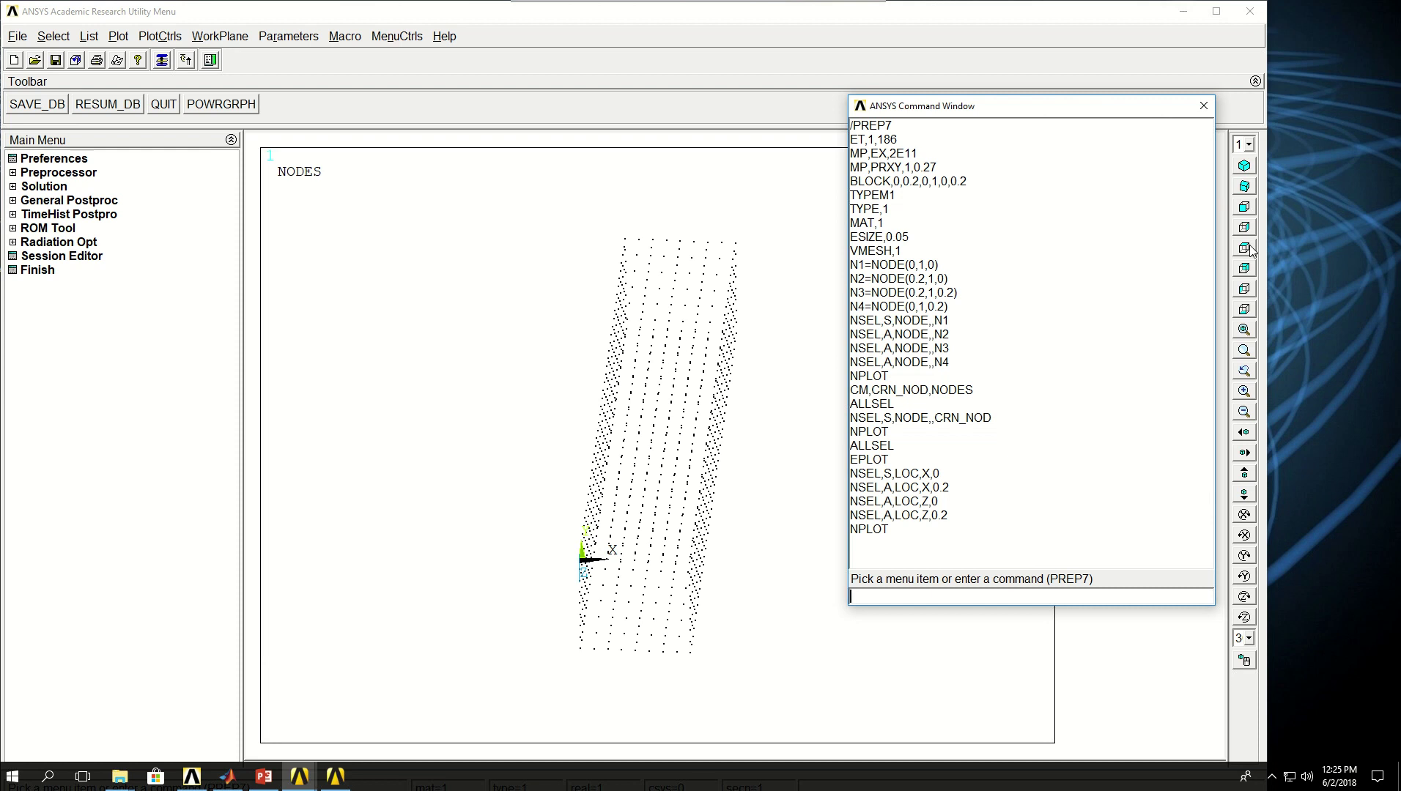
{"action": "left_click", "coordinate": [1245, 207]}
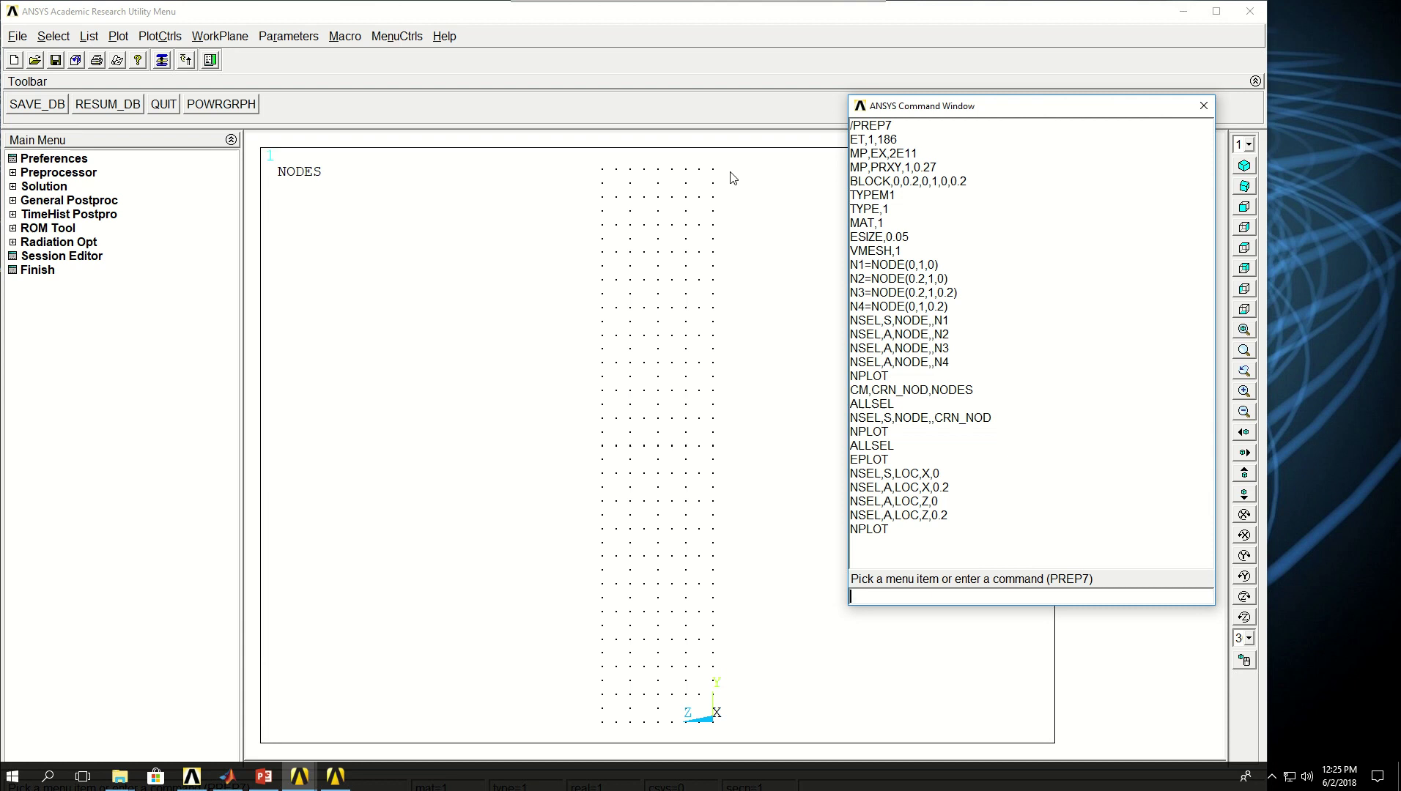
- Reselect only the nodes at Y=1 with NSEL,R,LOC,Y,1 and plot that top row
{"action": "type", "text": "NS"}
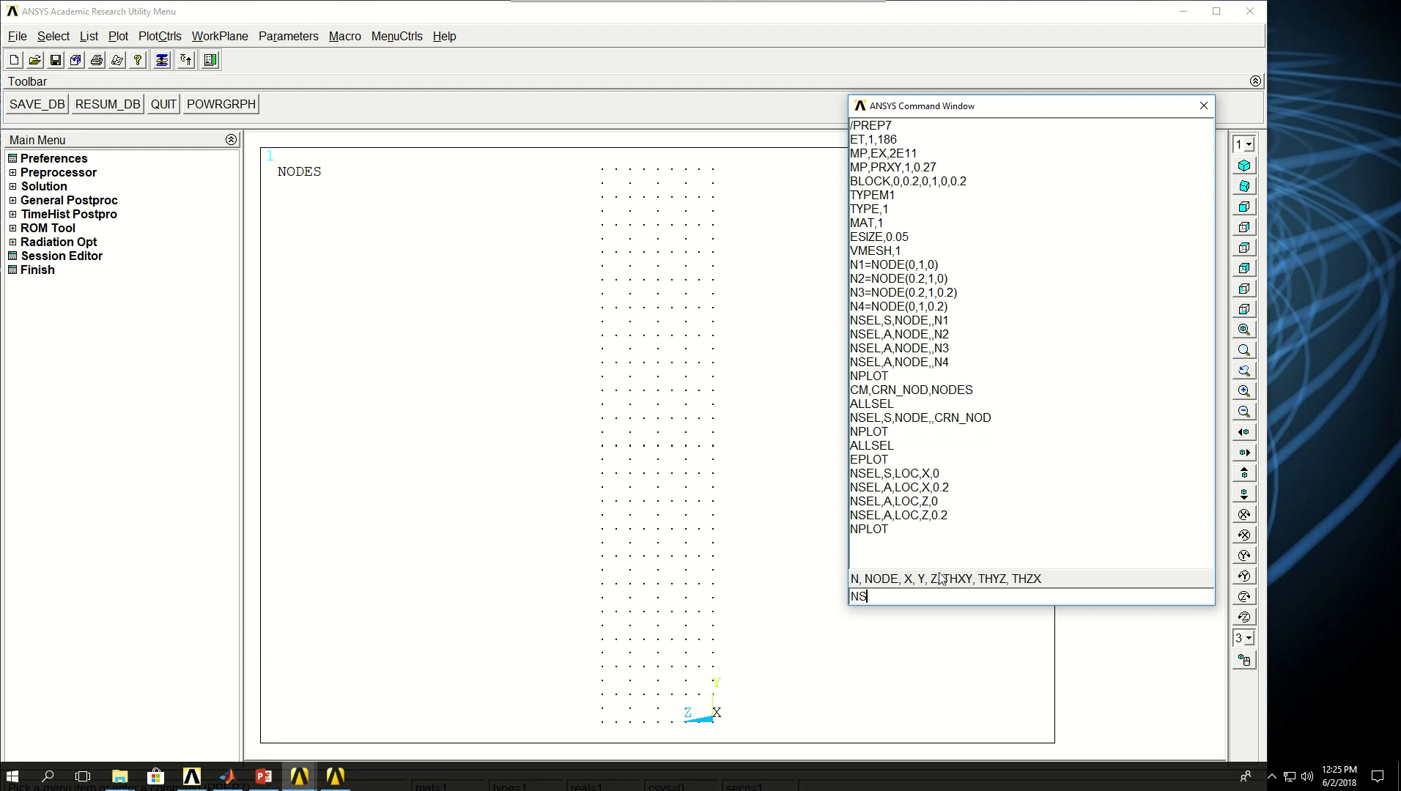
{"action": "type", "text": "EL,R"}
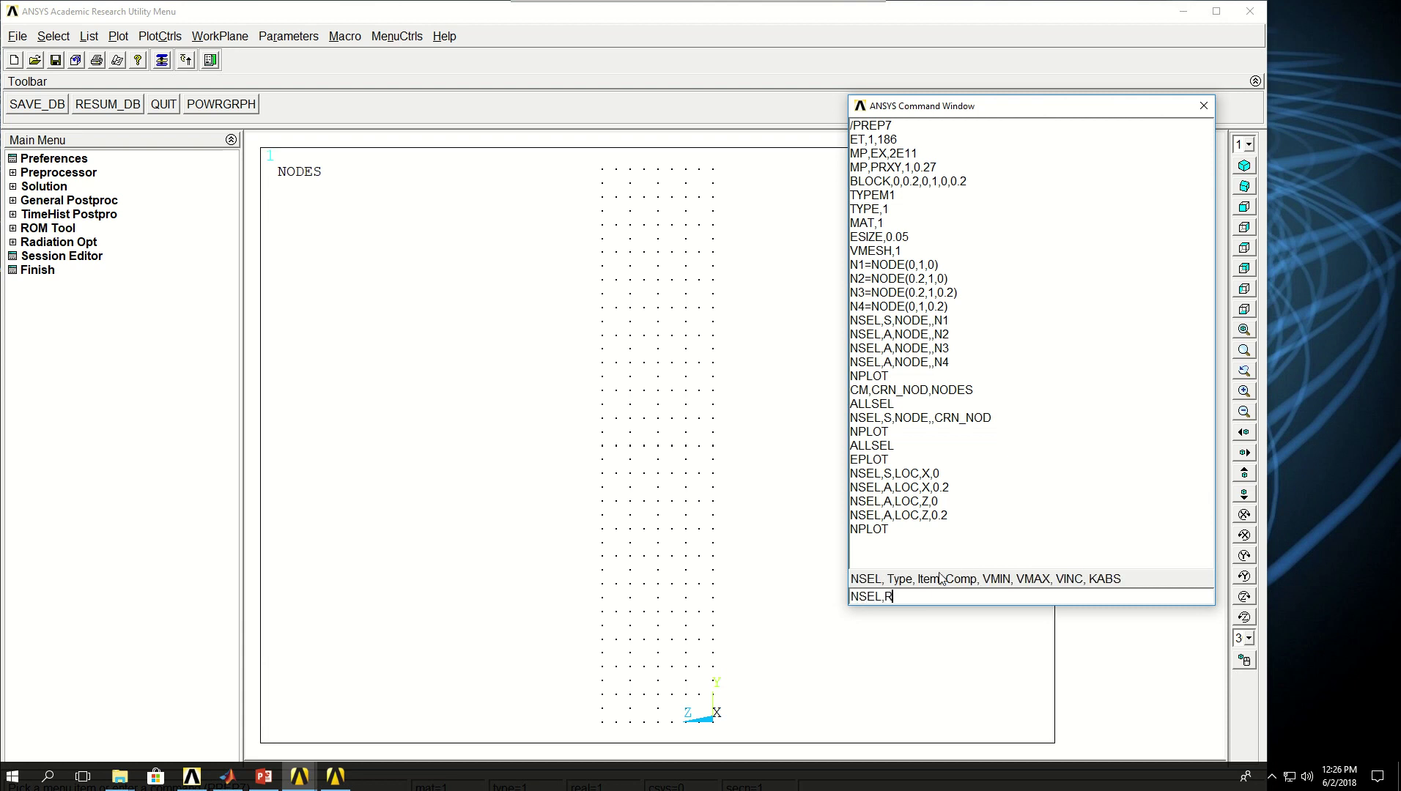
{"action": "type", "text": ",LOC,Y,1"}
{"action": "key", "text": "Return"}
{"action": "type", "text": "NPLOT"}
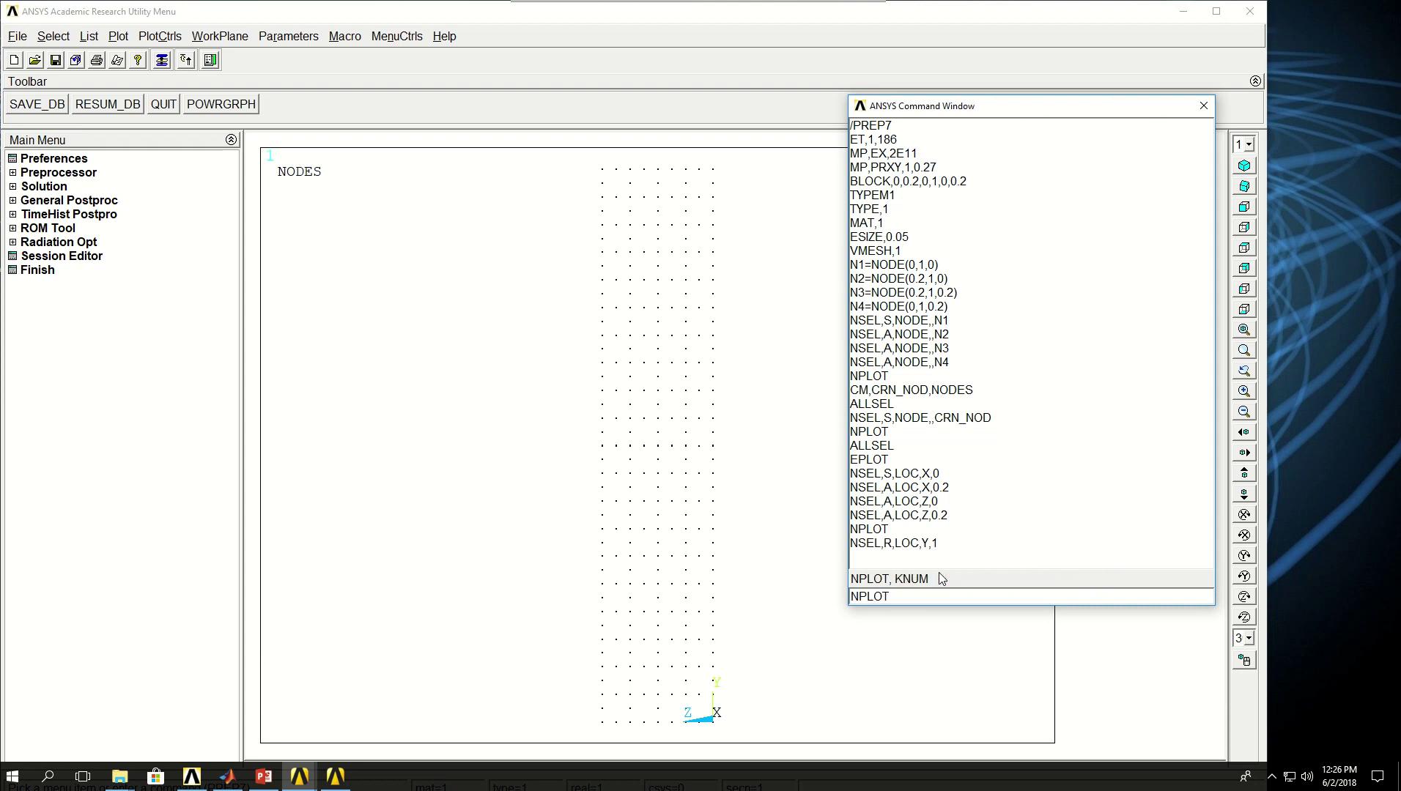
{"action": "key", "text": "Return"}
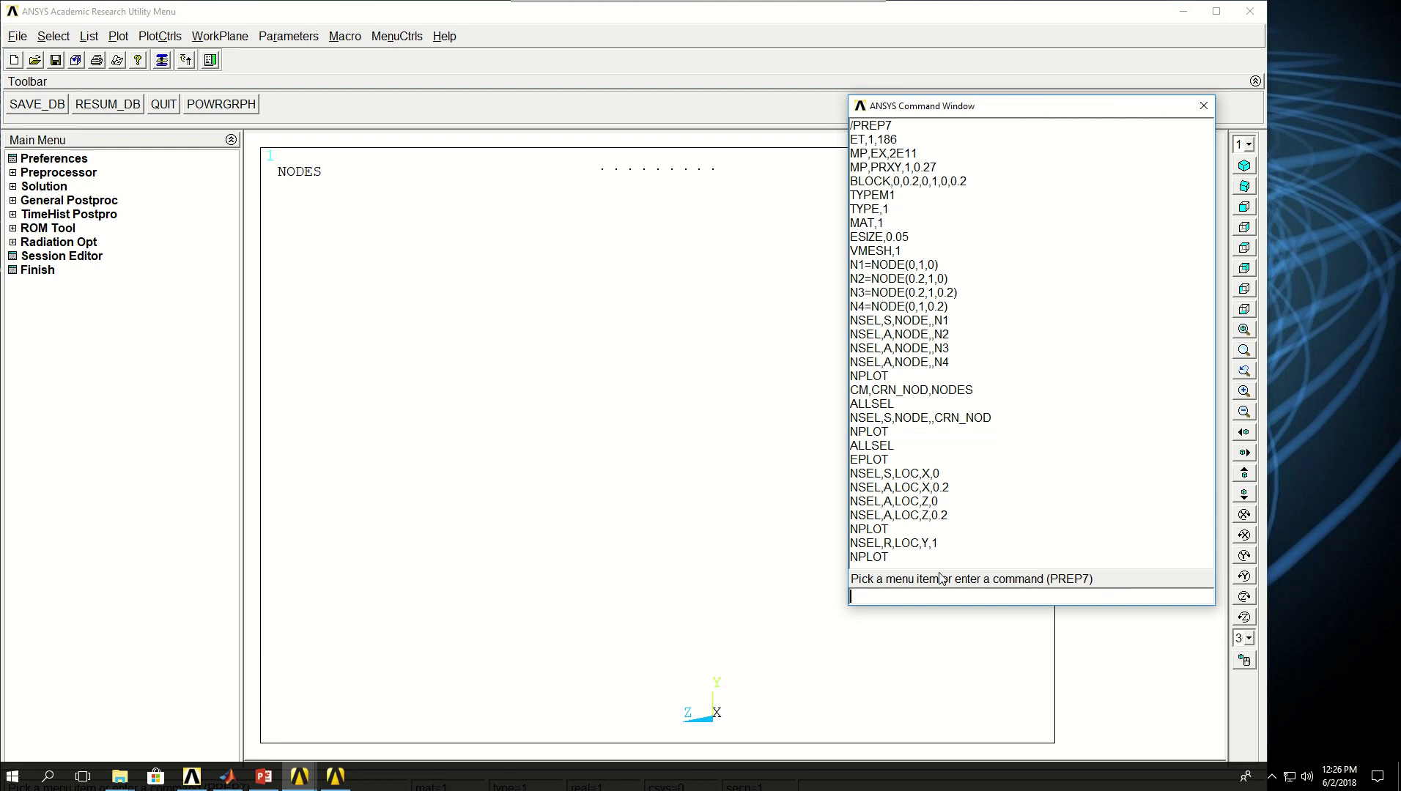
- Unselect the CRN_NOD corner nodes and replot the remaining top-edge nodes, fitted to the view
{"action": "left_click", "coordinate": [1244, 165]}
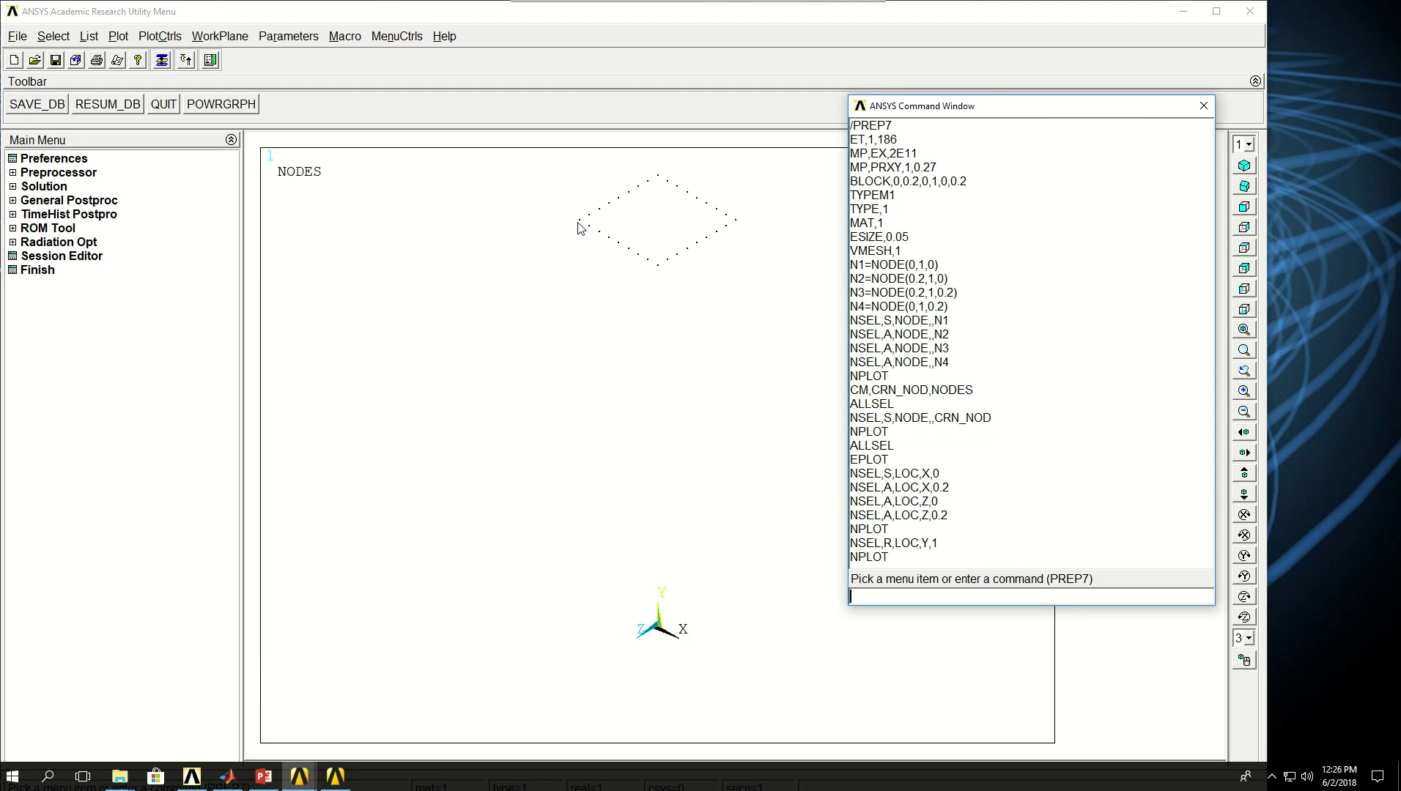
{"action": "type", "text": "NS"}
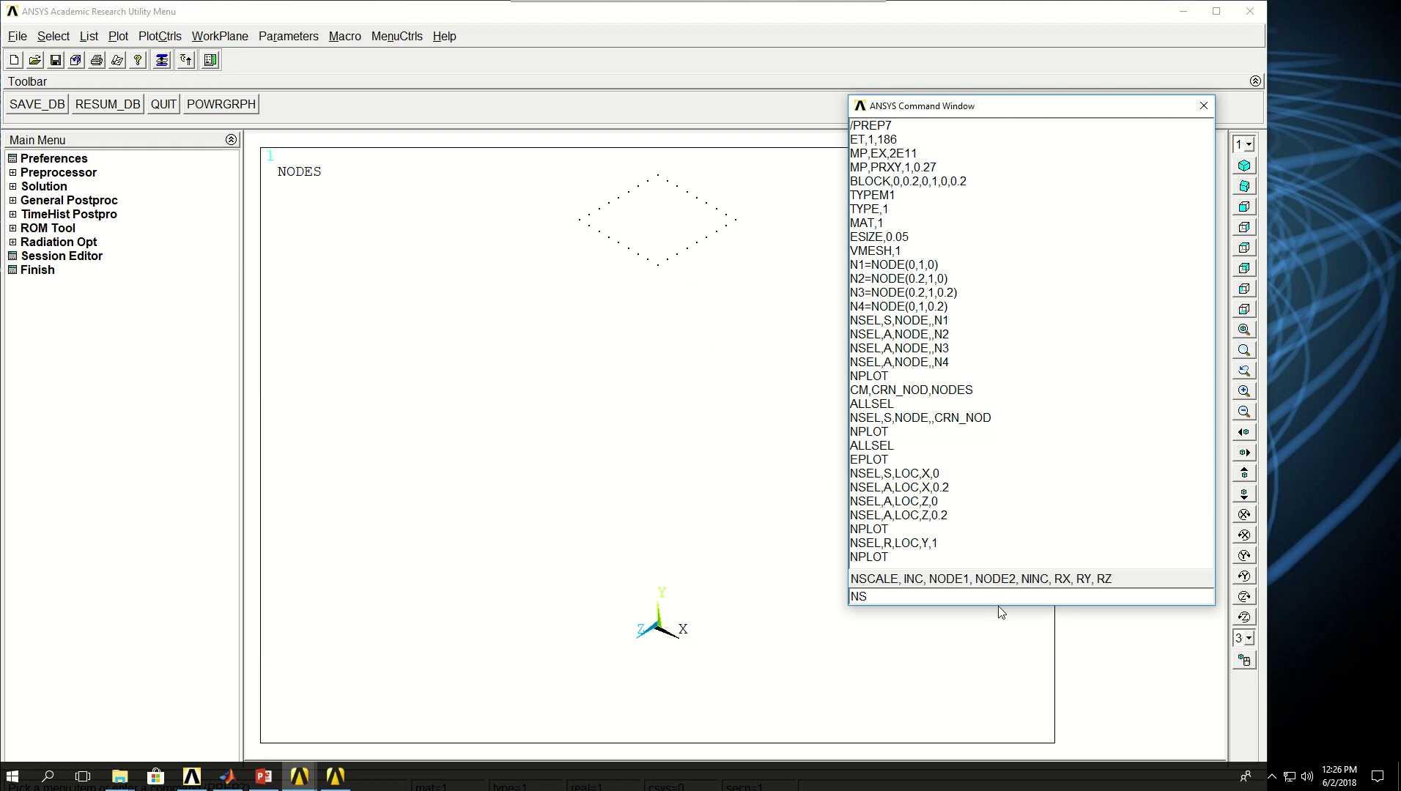
{"action": "type", "text": "EL,U,"}
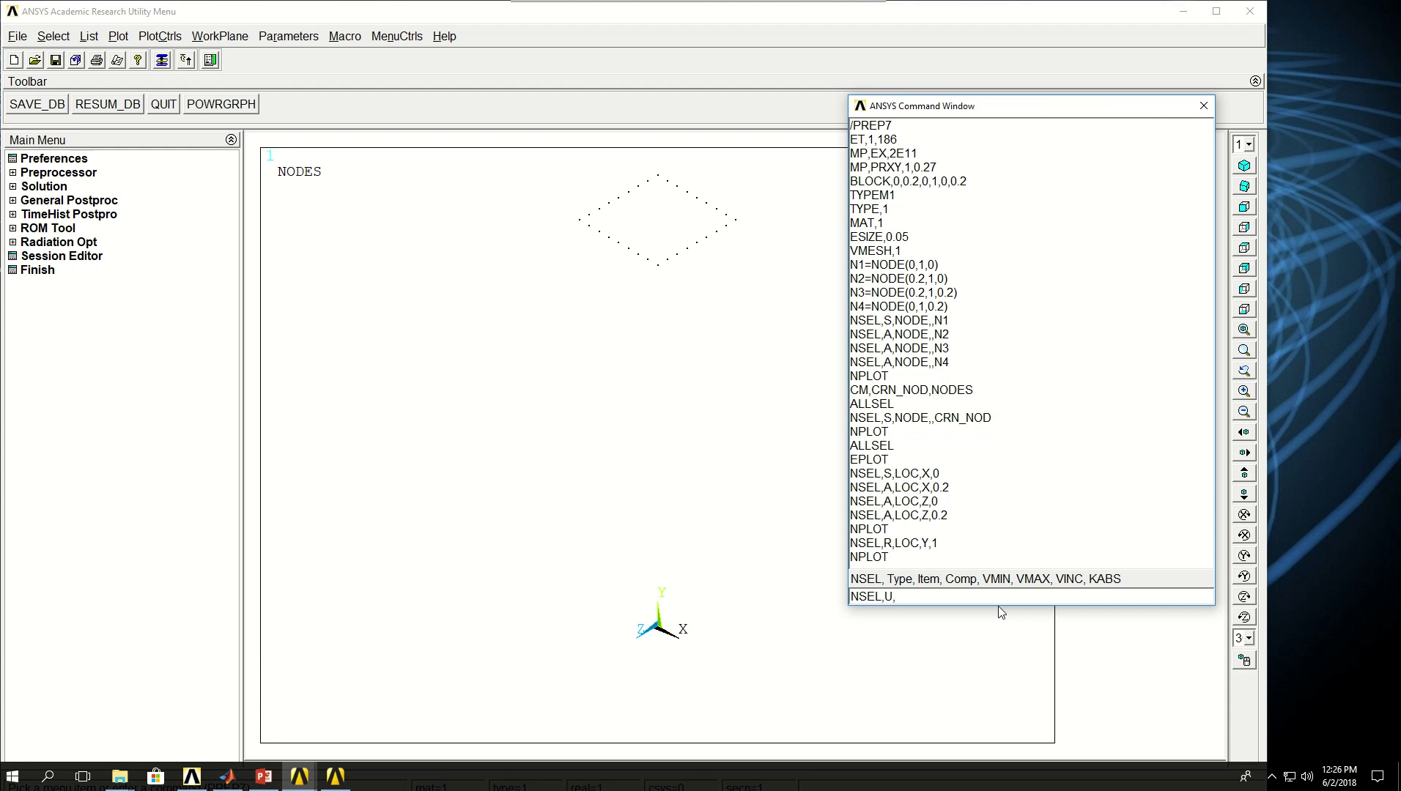
{"action": "type", "text": "NODE,,CRN_NOD"}
{"action": "key", "text": "Return"}
{"action": "type", "text": "NPLOT"}
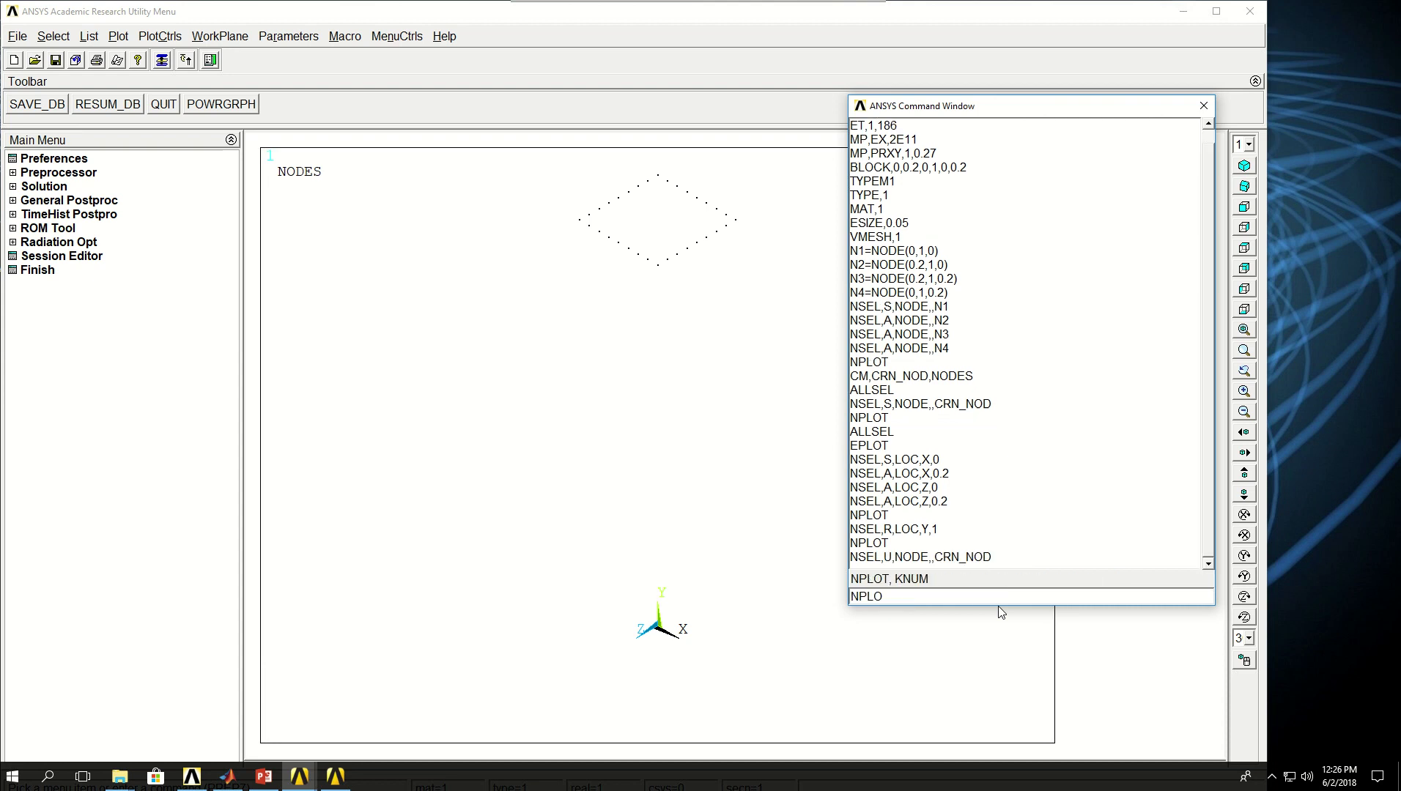
{"action": "key", "text": "Return"}
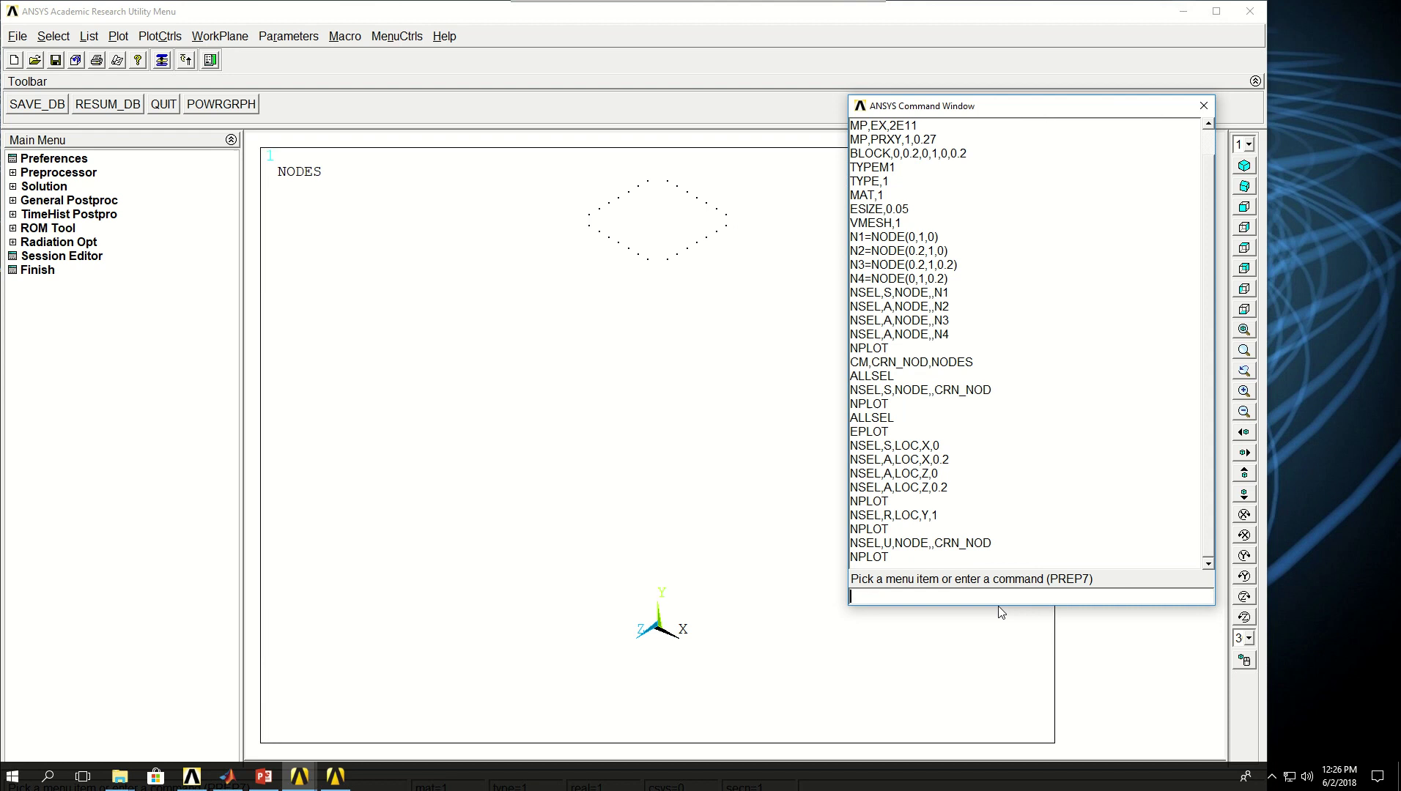
{"action": "left_click", "coordinate": [1244, 330]}
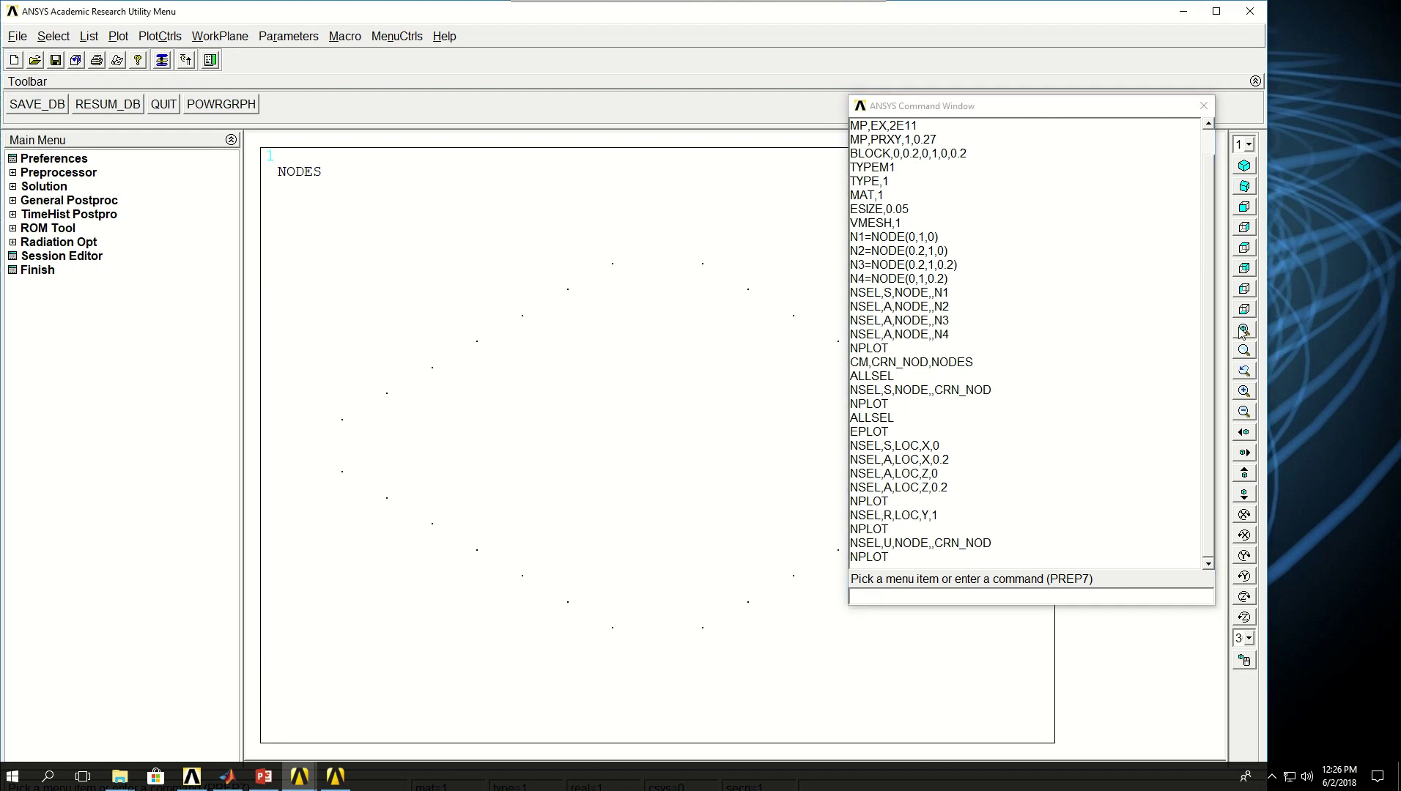
- Store the remaining top-edge nodes as component EDG_NOD with CM,EDG_NOD,NODES
{"action": "left_click_drag", "start_coordinate": [991, 110], "coordinate": [1175, 133]}
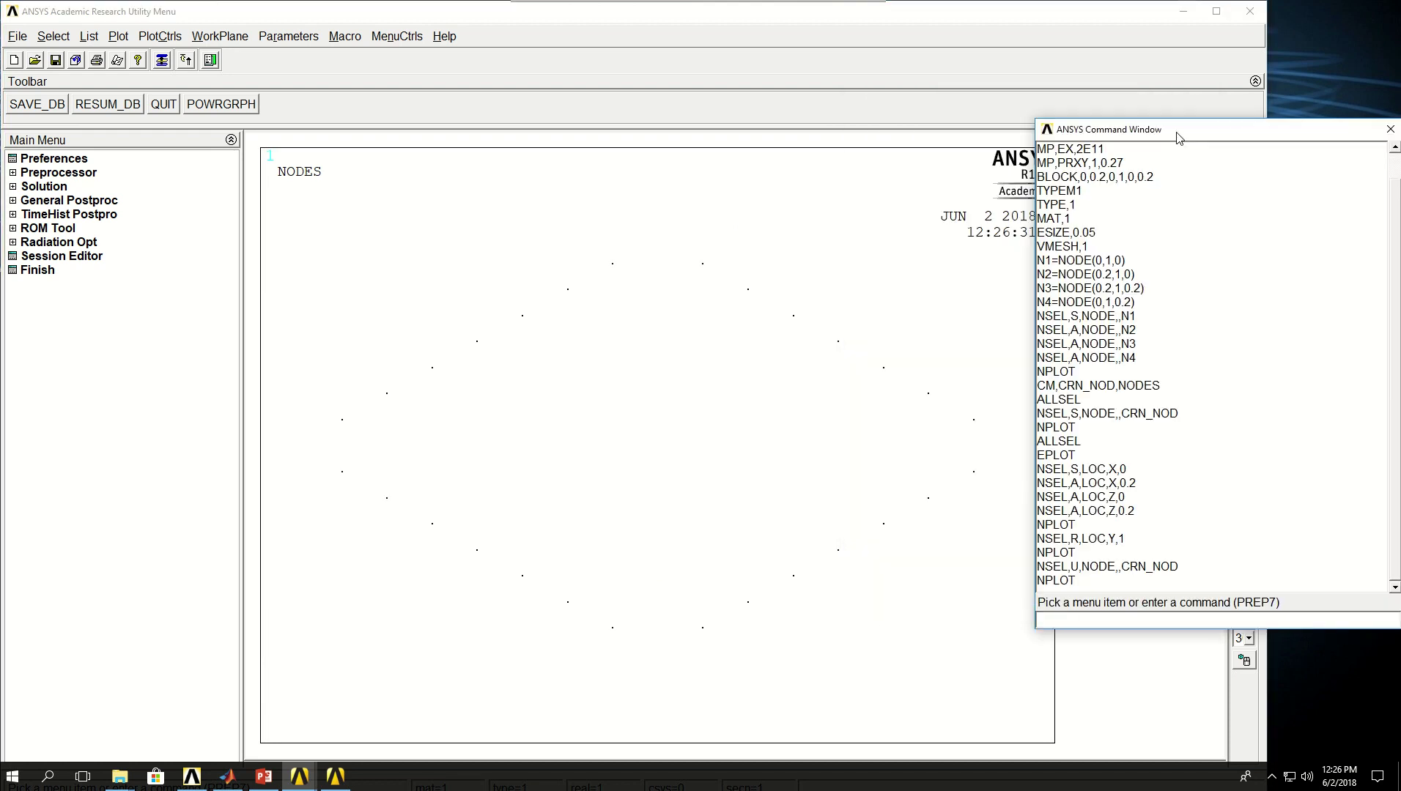
{"action": "type", "text": "CM"}
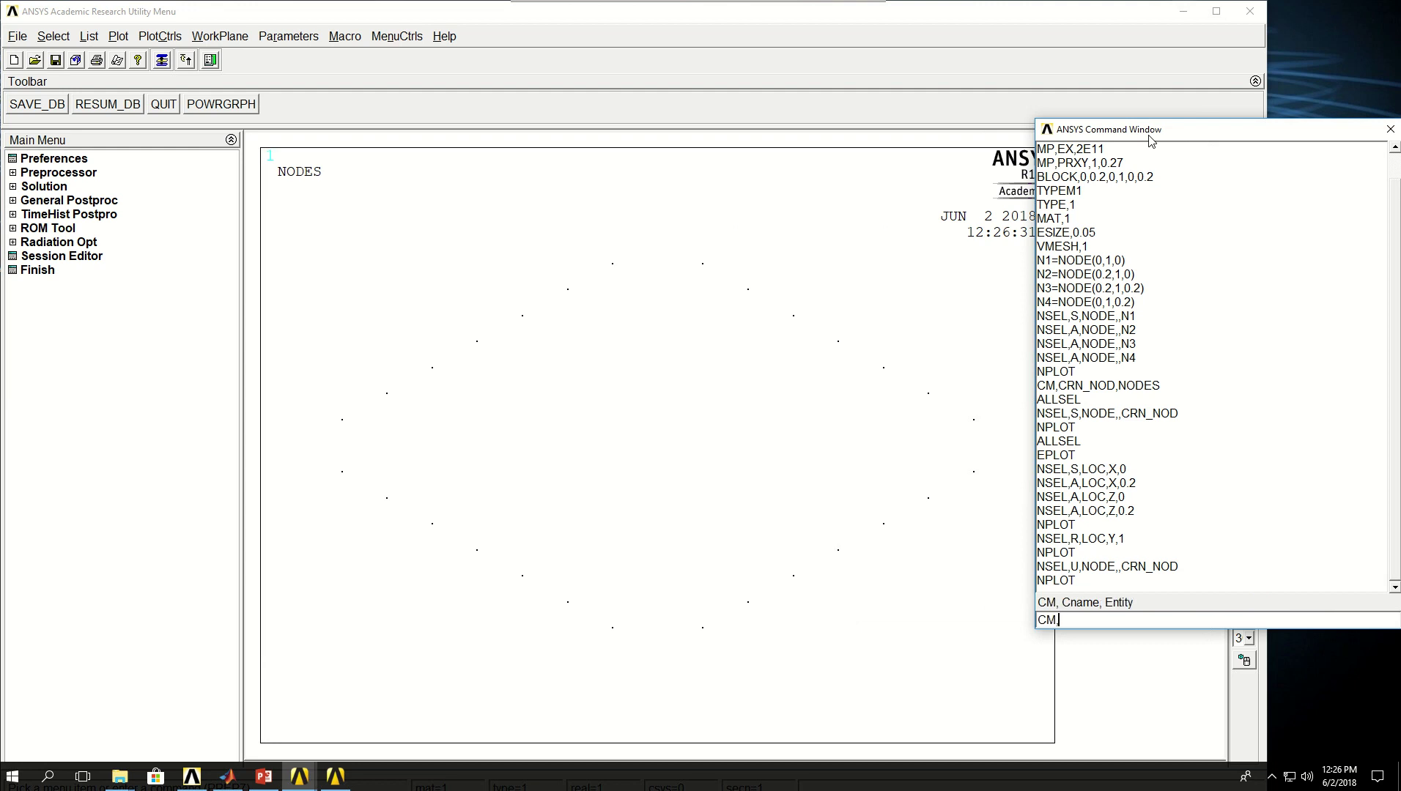
{"action": "type", "text": ",EDG_NOD,NODES"}
{"action": "key", "text": "Return"}
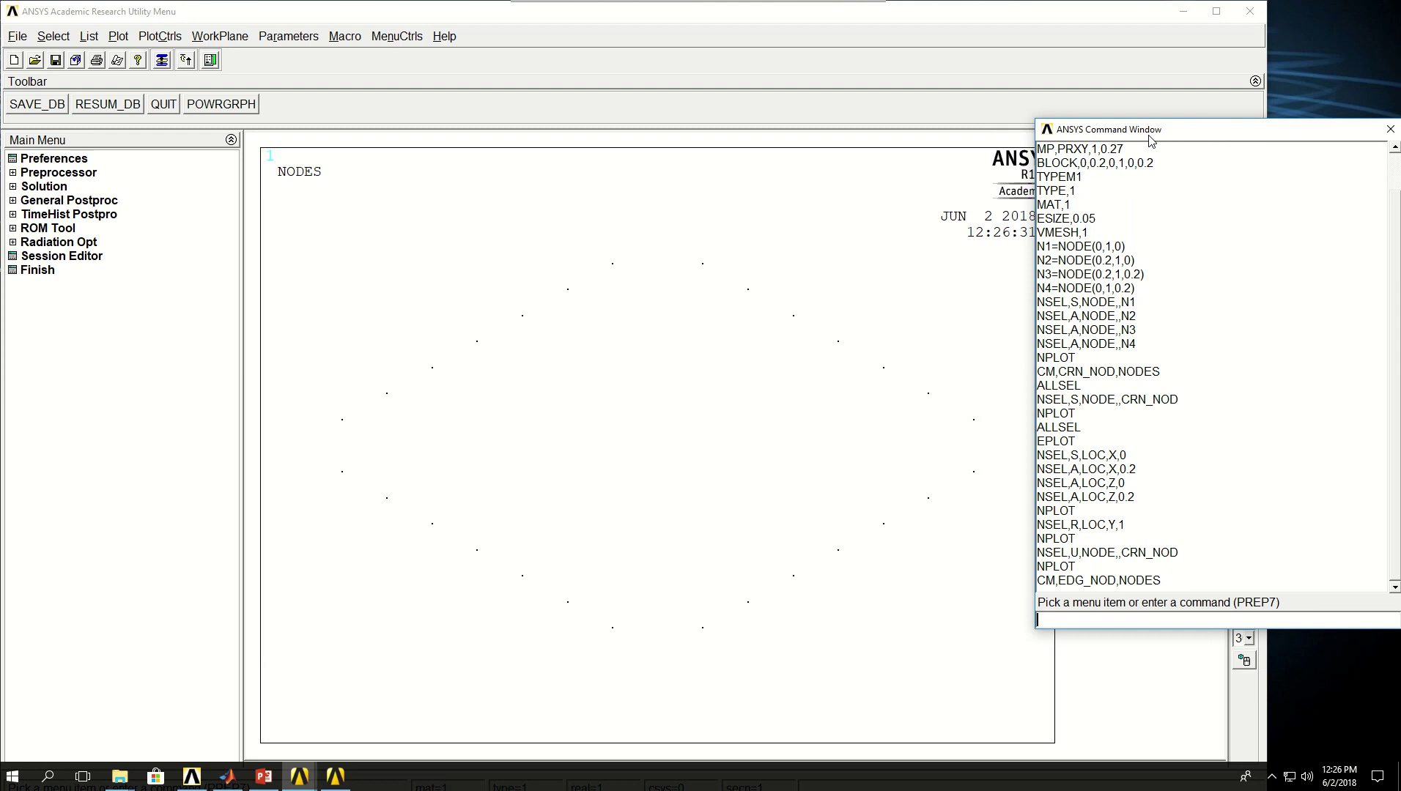
{"action": "left_click", "coordinate": [333, 779]}
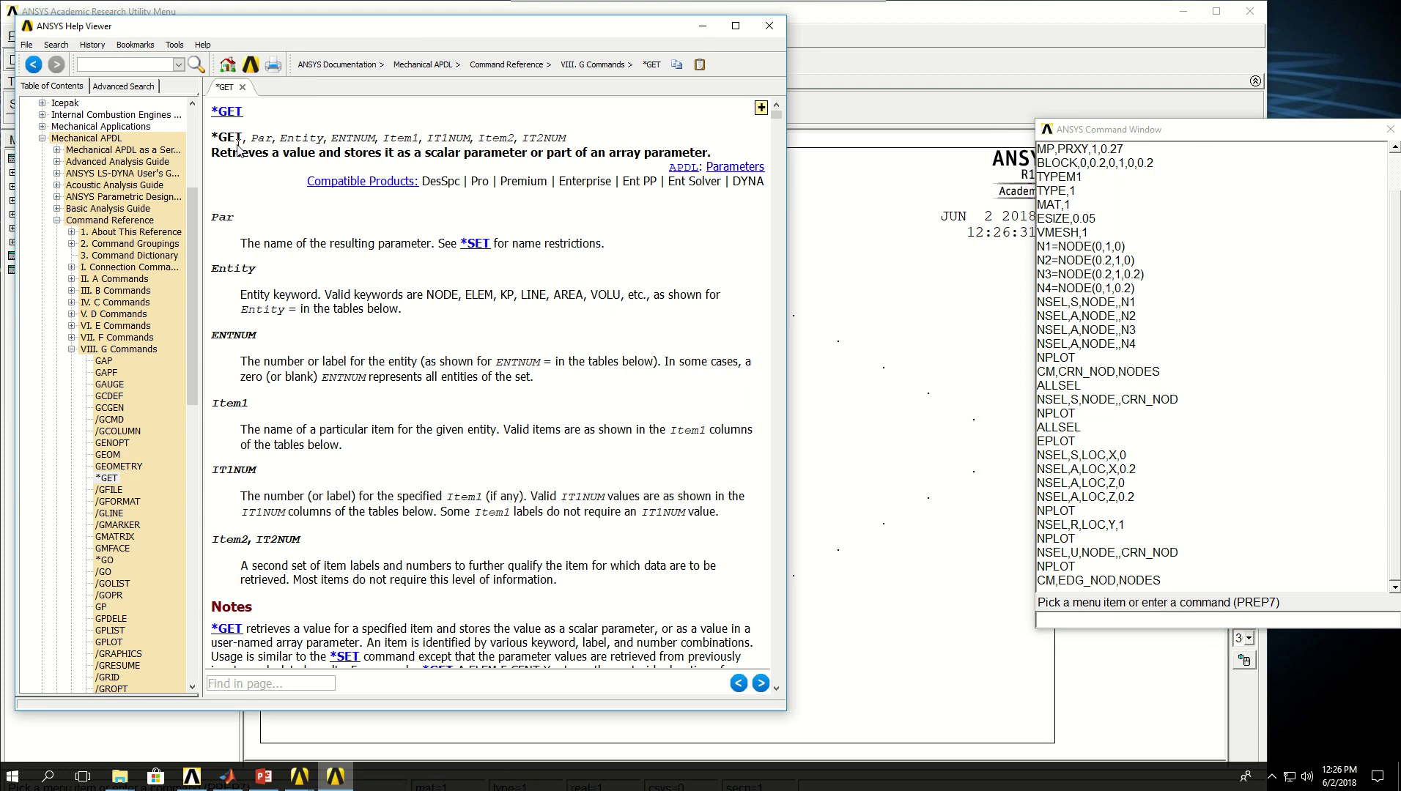
- In the *GET help page, go to the Preprocessing Entity Items table for NODE
{"action": "left_click_drag", "start_coordinate": [252, 137], "coordinate": [277, 137]}
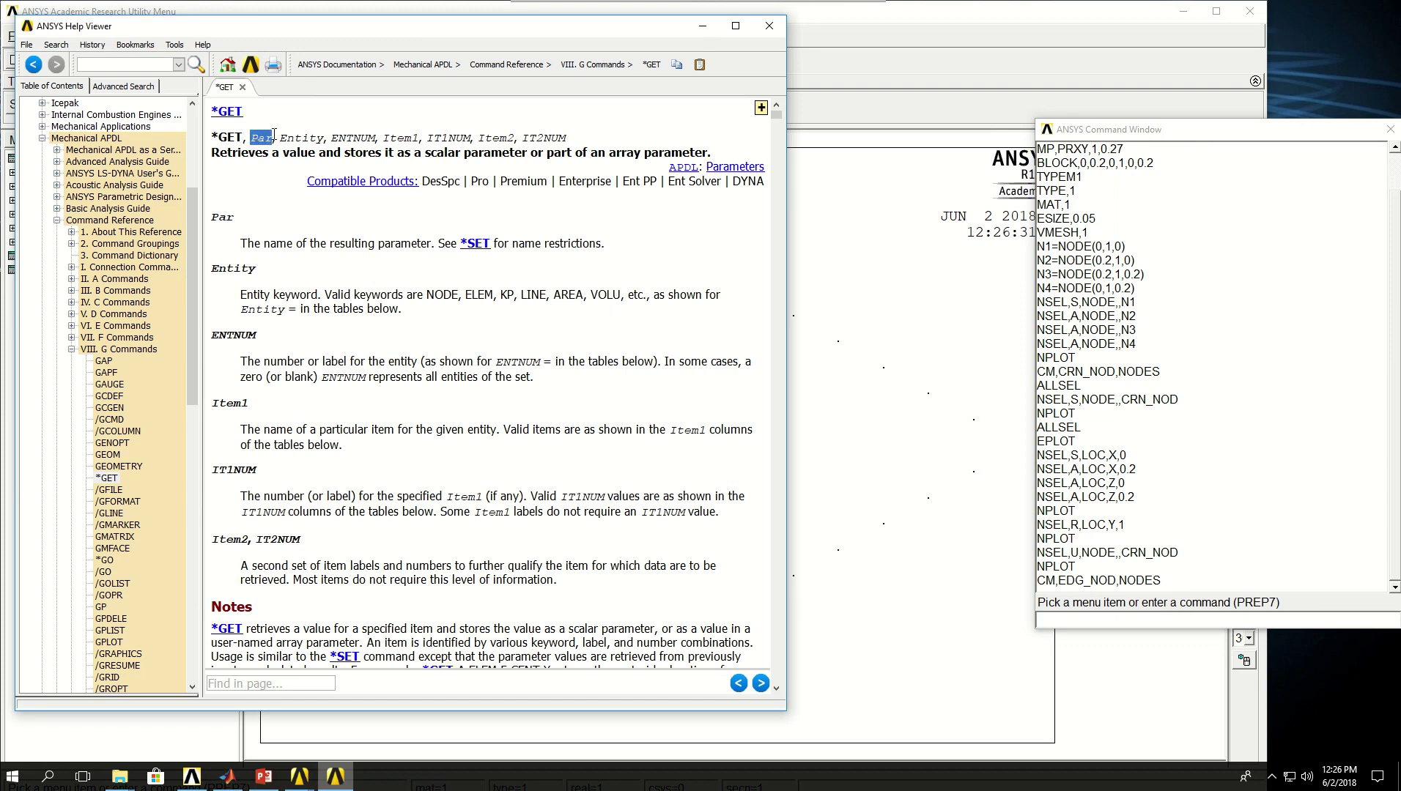
{"action": "left_click", "coordinate": [270, 203]}
{"action": "scroll", "coordinate": [381, 427], "scroll_direction": "down", "scroll_amount": 13}
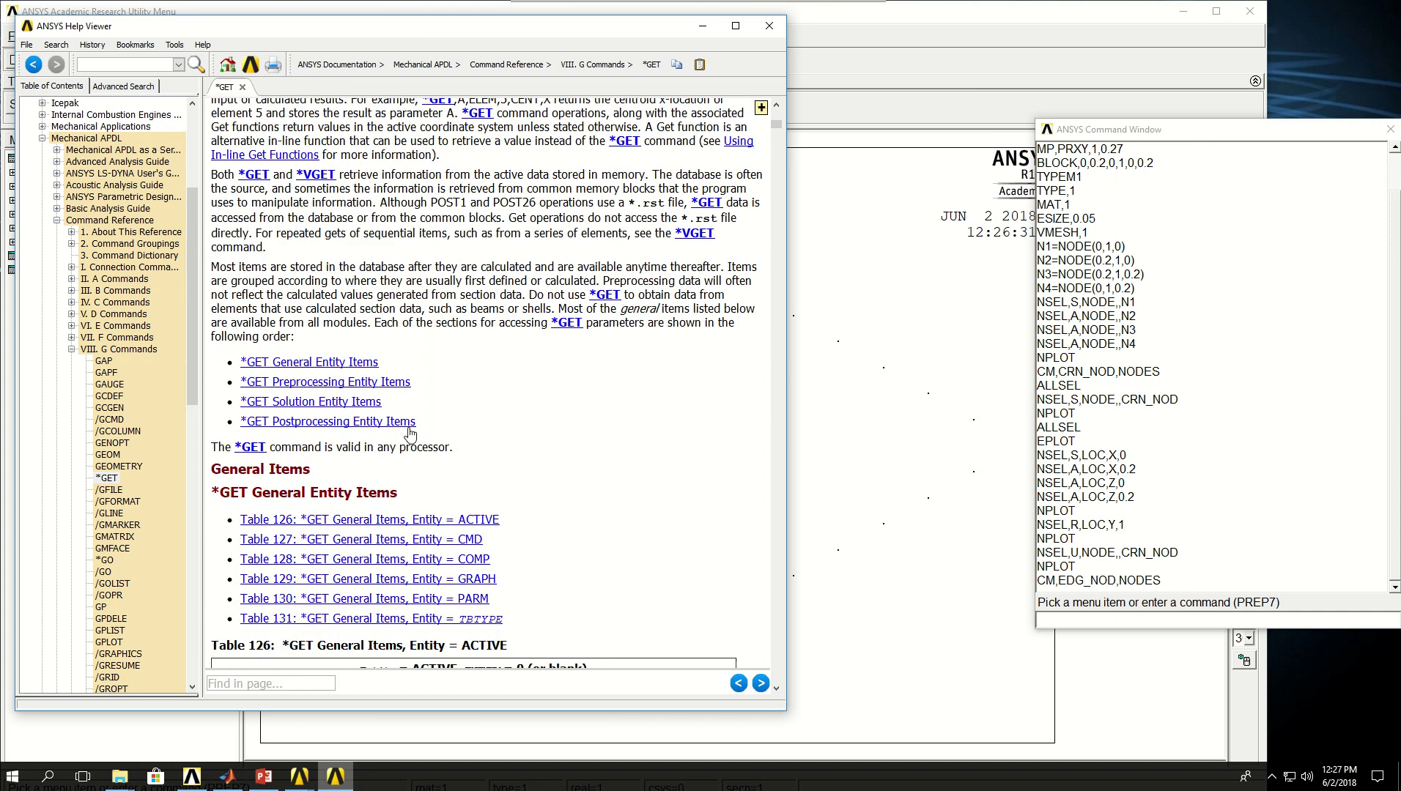
{"action": "left_click", "coordinate": [364, 383]}
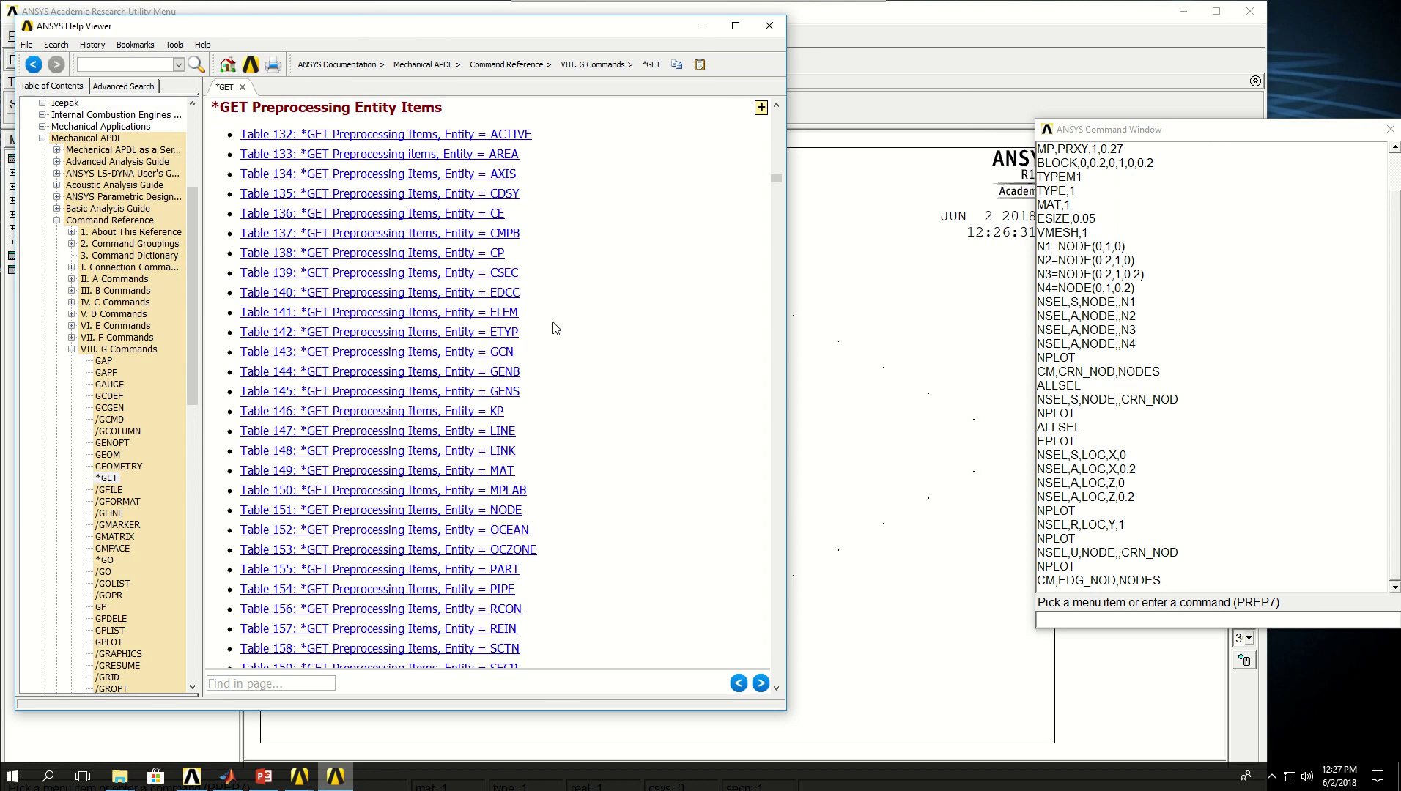
{"action": "left_click", "coordinate": [489, 510]}
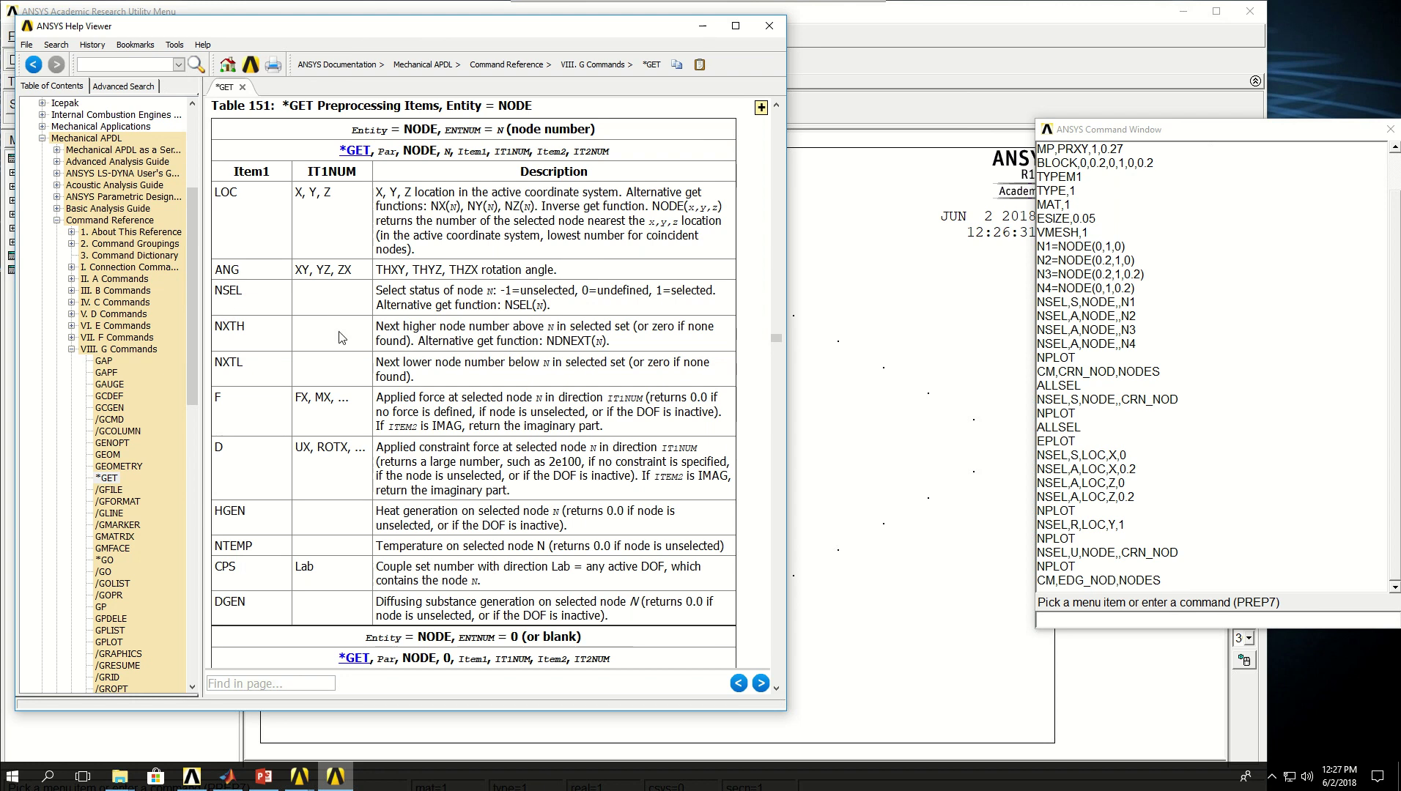
- Find the COUNT item giving the number of selected nodes, then return to Mechanical APDL
{"action": "scroll", "coordinate": [343, 352], "scroll_direction": "down", "scroll_amount": 5}
{"action": "scroll", "coordinate": [343, 364], "scroll_direction": "down", "scroll_amount": 2}
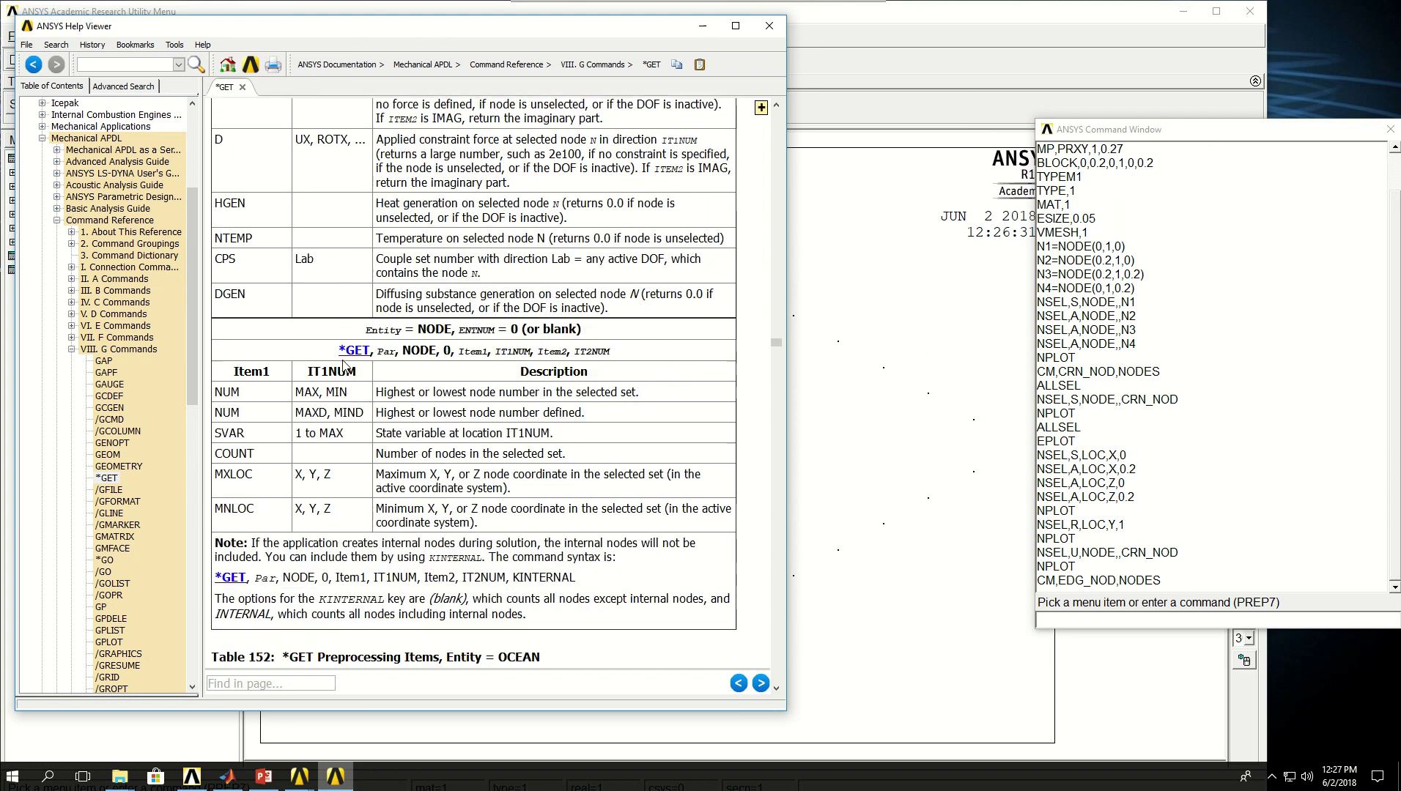
{"action": "left_click_drag", "start_coordinate": [217, 453], "coordinate": [256, 453]}
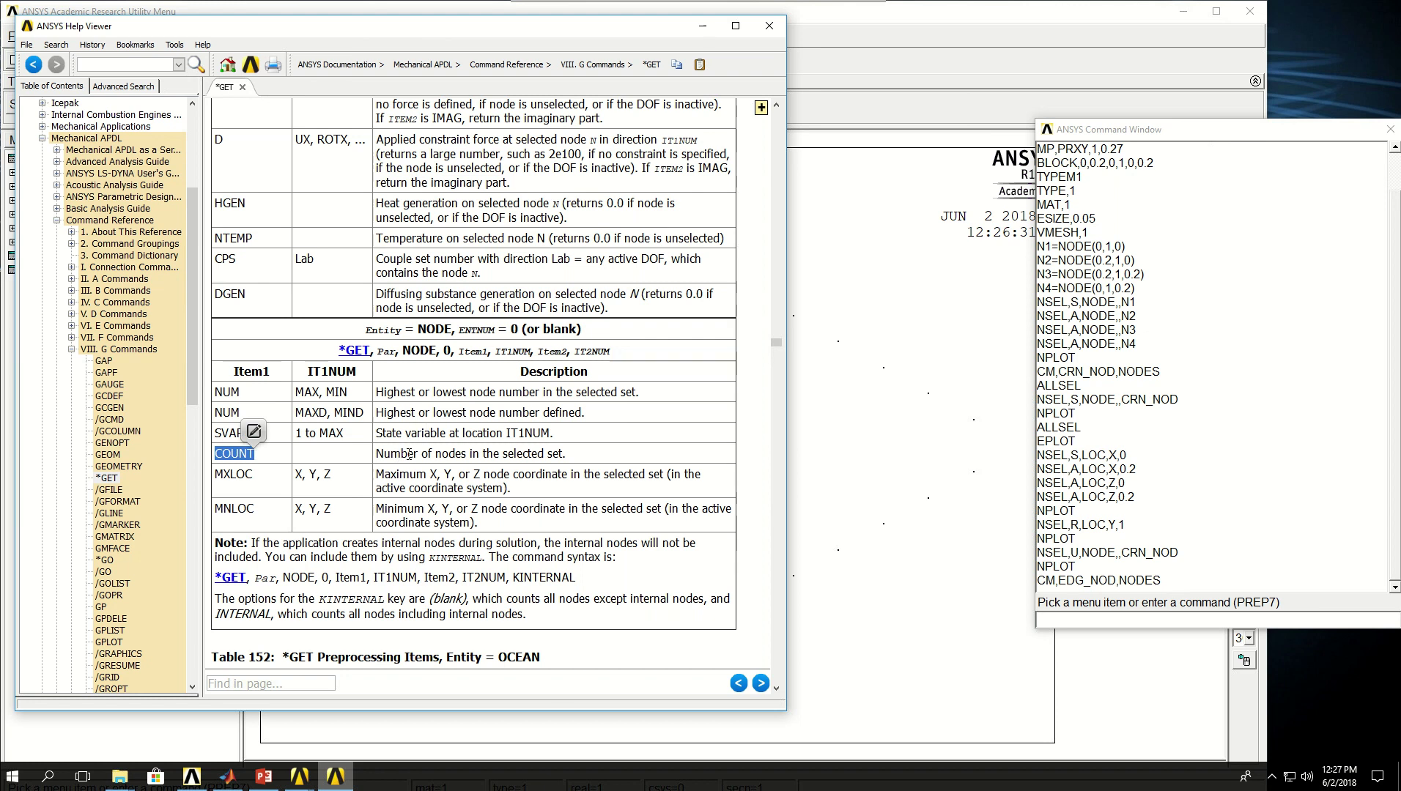
{"action": "left_click_drag", "start_coordinate": [390, 454], "coordinate": [539, 454]}
{"action": "left_click", "coordinate": [443, 416]}
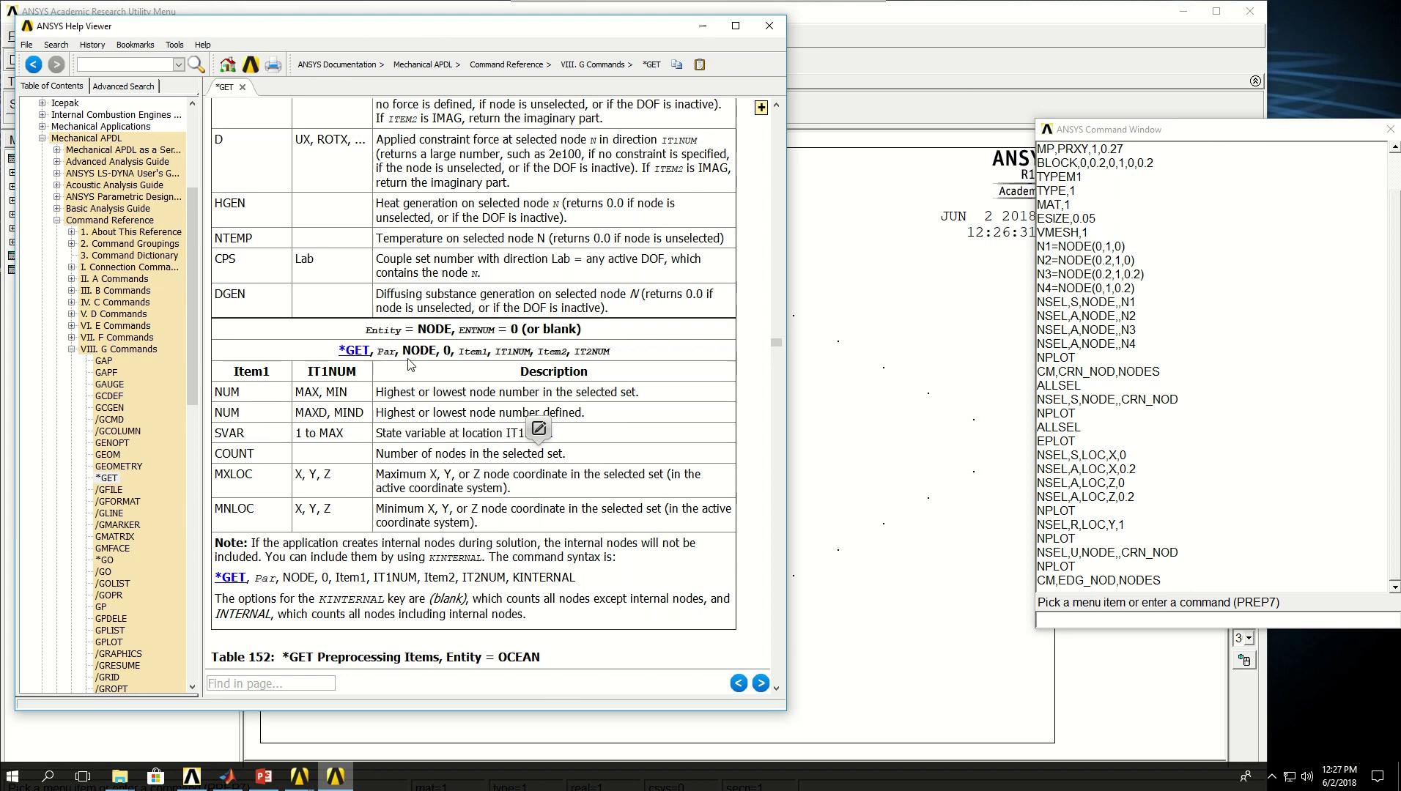
{"action": "double_click", "coordinate": [447, 351]}
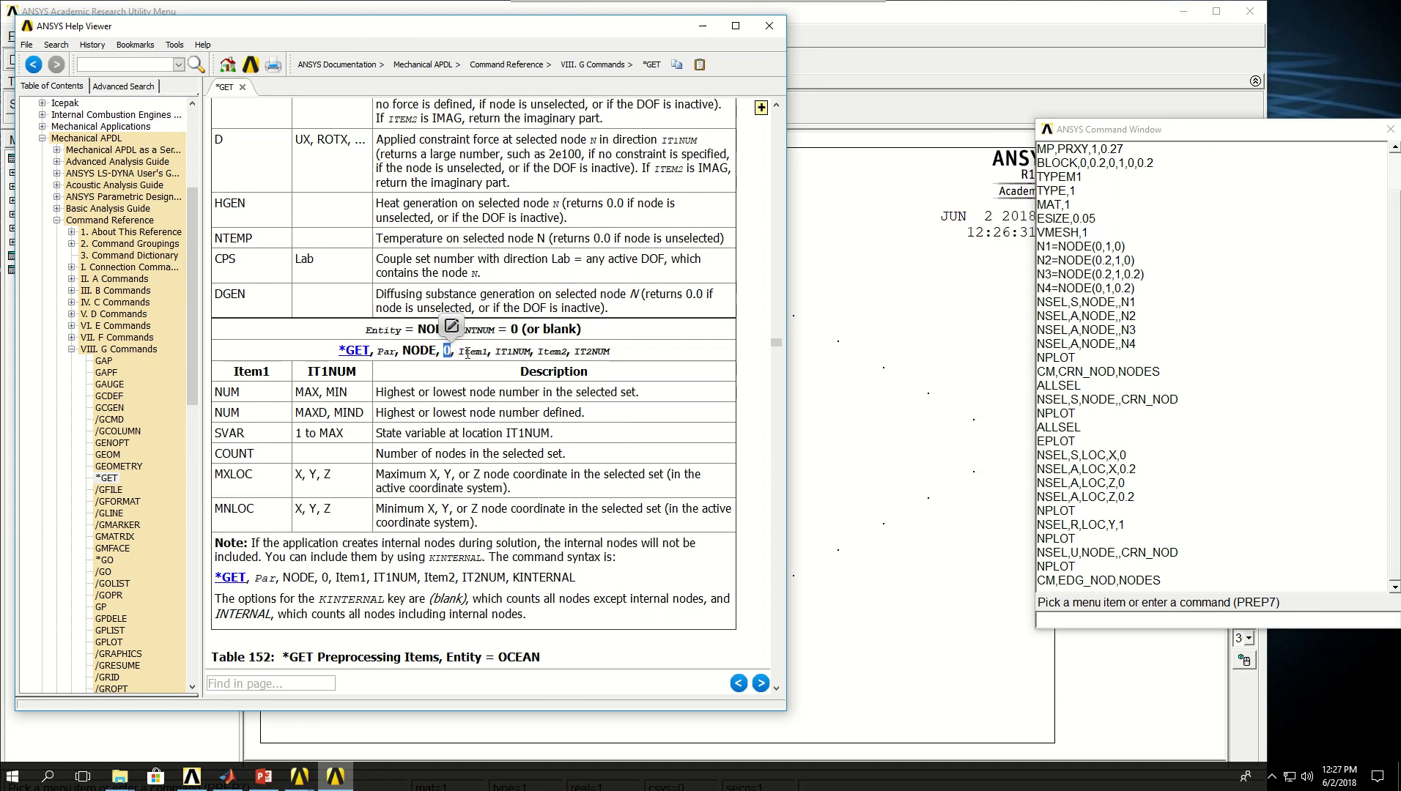
{"action": "left_click", "coordinate": [467, 355]}
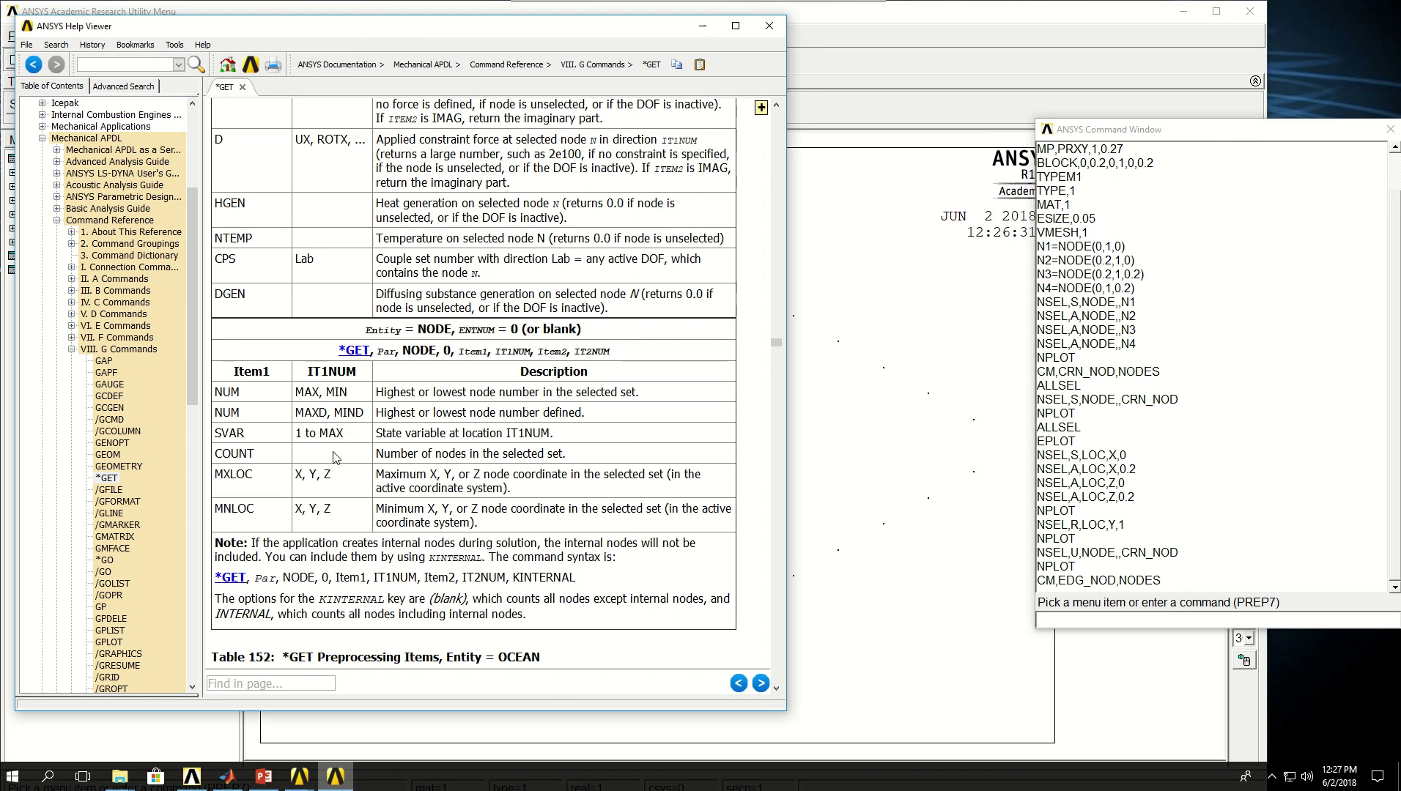
{"action": "left_click", "coordinate": [1077, 621]}
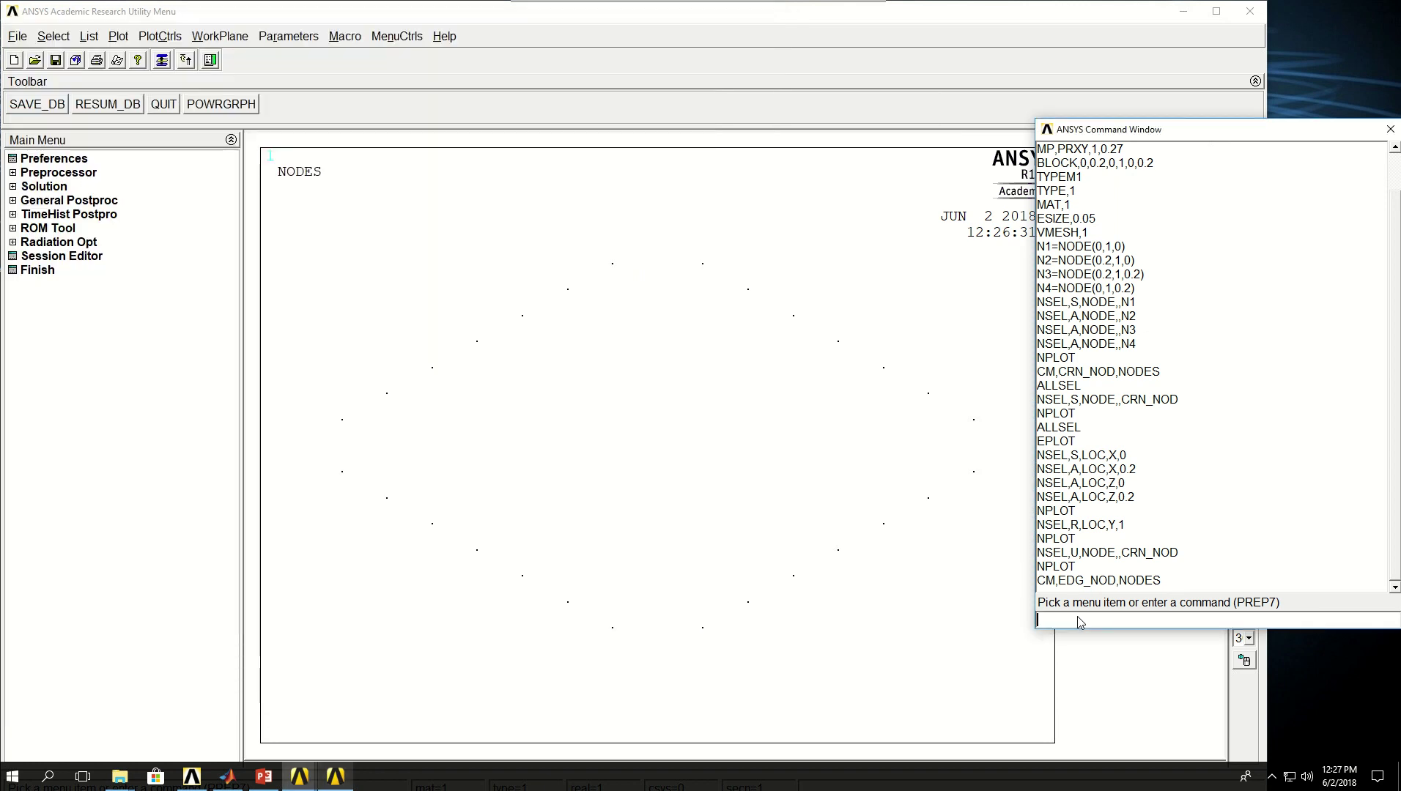
- Store the selected edge-node count in NOD_EDG with *GET,NOD_EDG,NODE,,COUNT and confirm it equals 28
{"action": "type", "text": "*GET"}
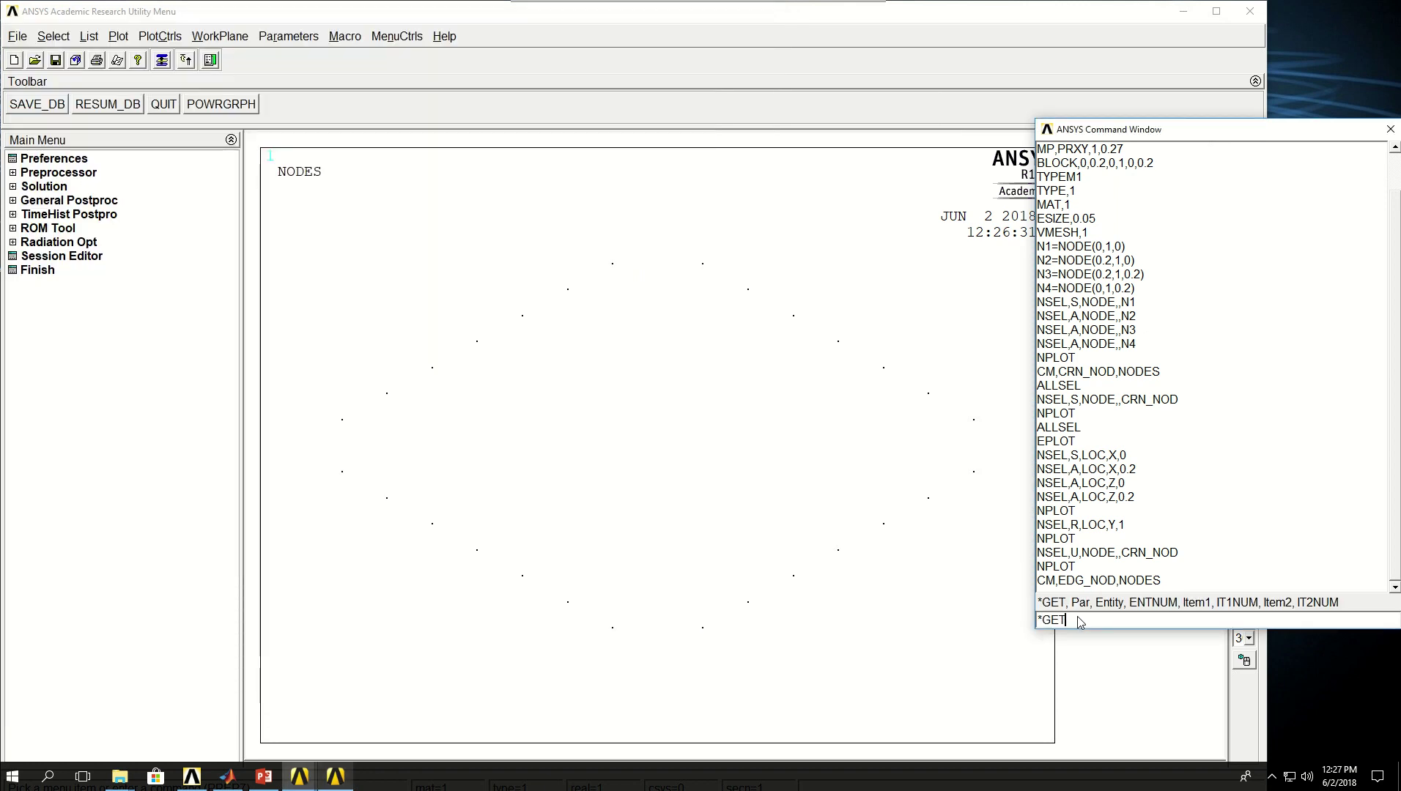
{"action": "type", "text": ",NOD_EDG,"}
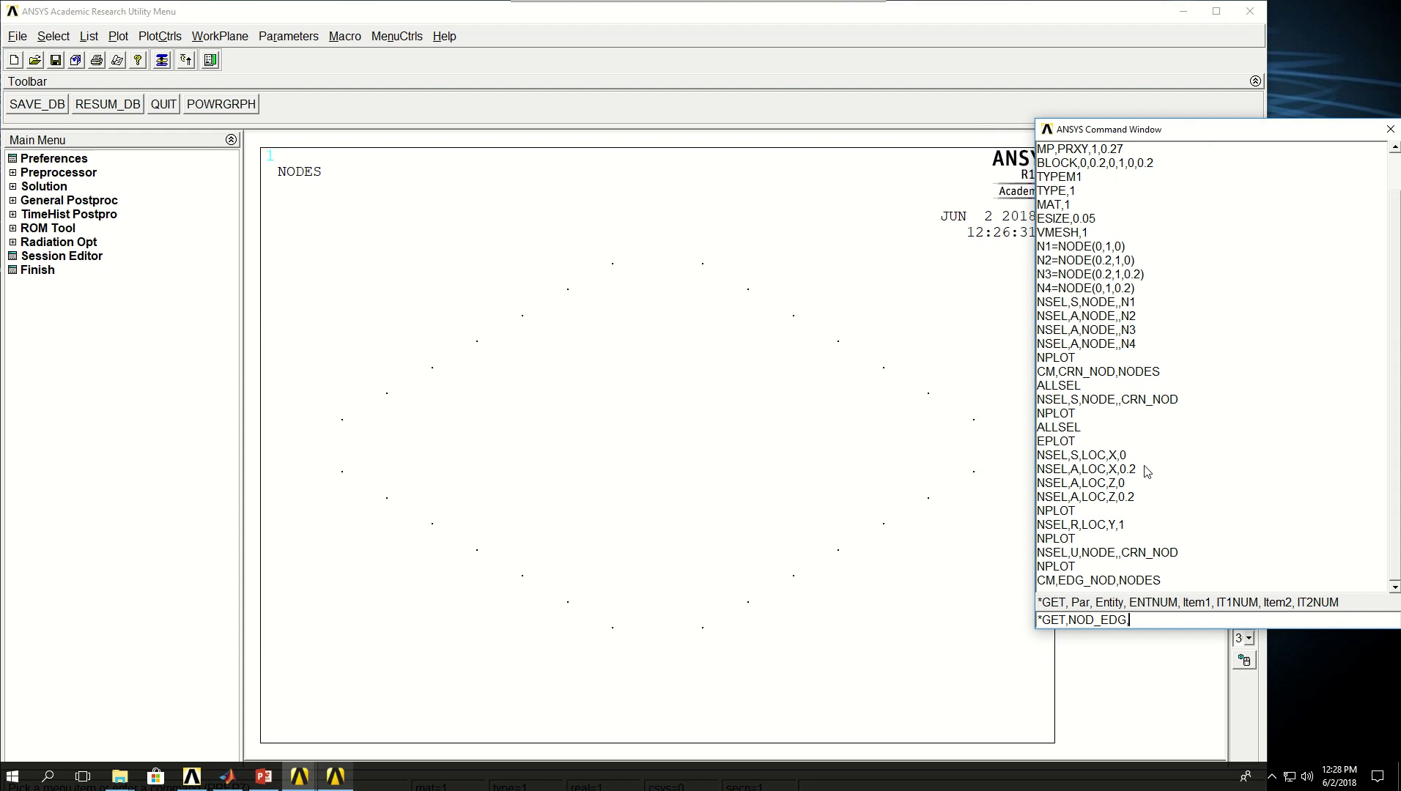
{"action": "type", "text": "NODE,,COUN"}
{"action": "key", "text": "BackSpace"}
{"action": "key", "text": "BackSpace"}
{"action": "key", "text": "BackSpace"}
{"action": "type", "text": "OUNT"}
{"action": "key", "text": "Return"}
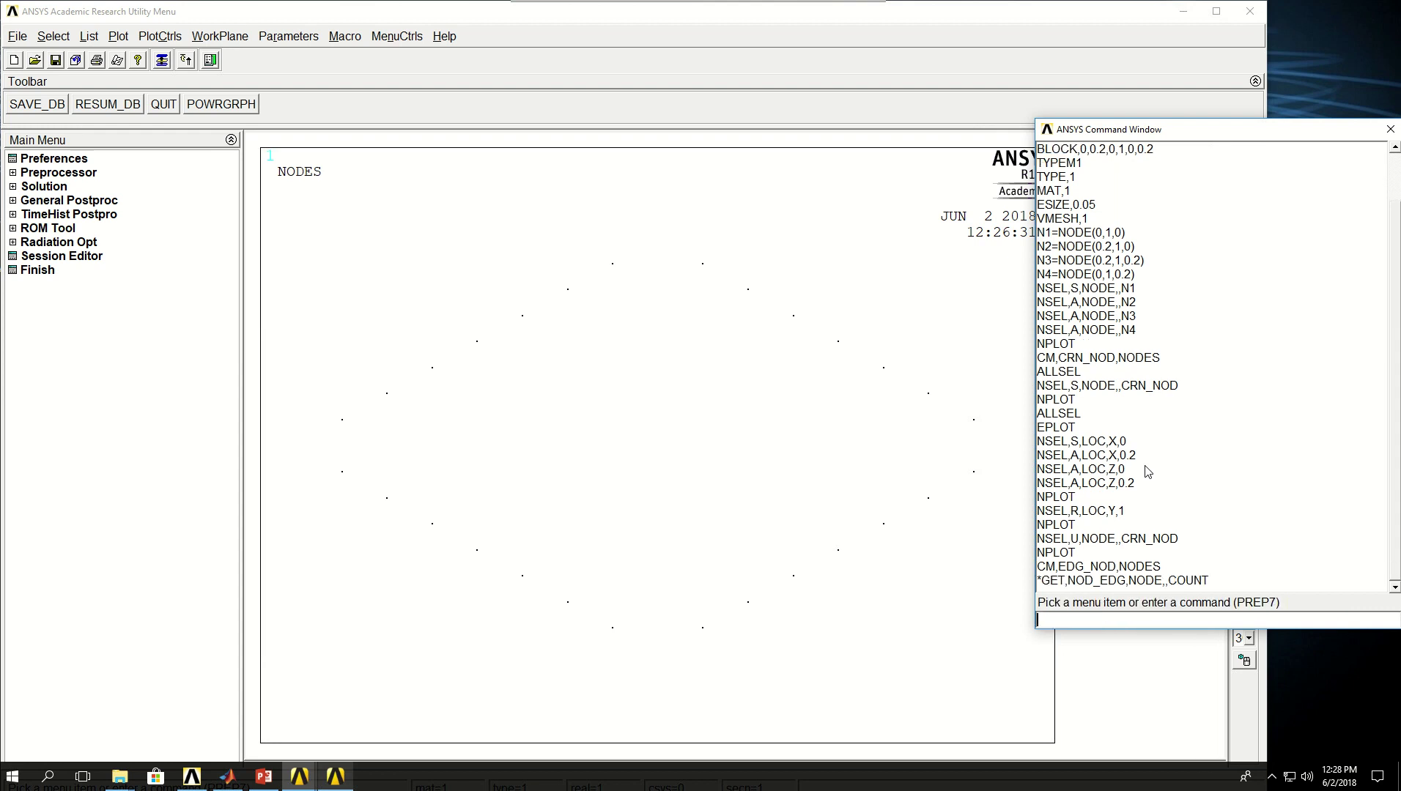
{"action": "left_click", "coordinate": [290, 37]}
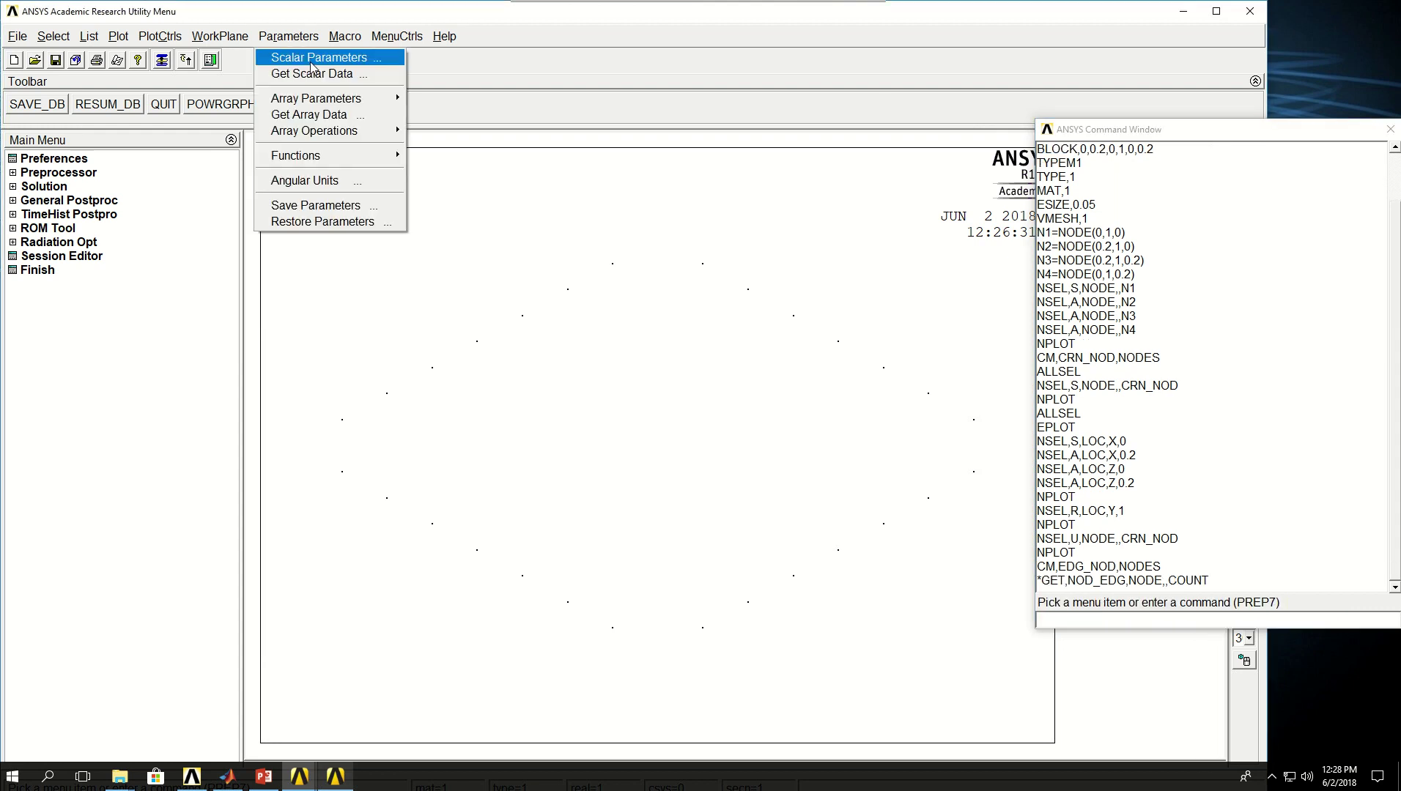
{"action": "left_click", "coordinate": [310, 63]}
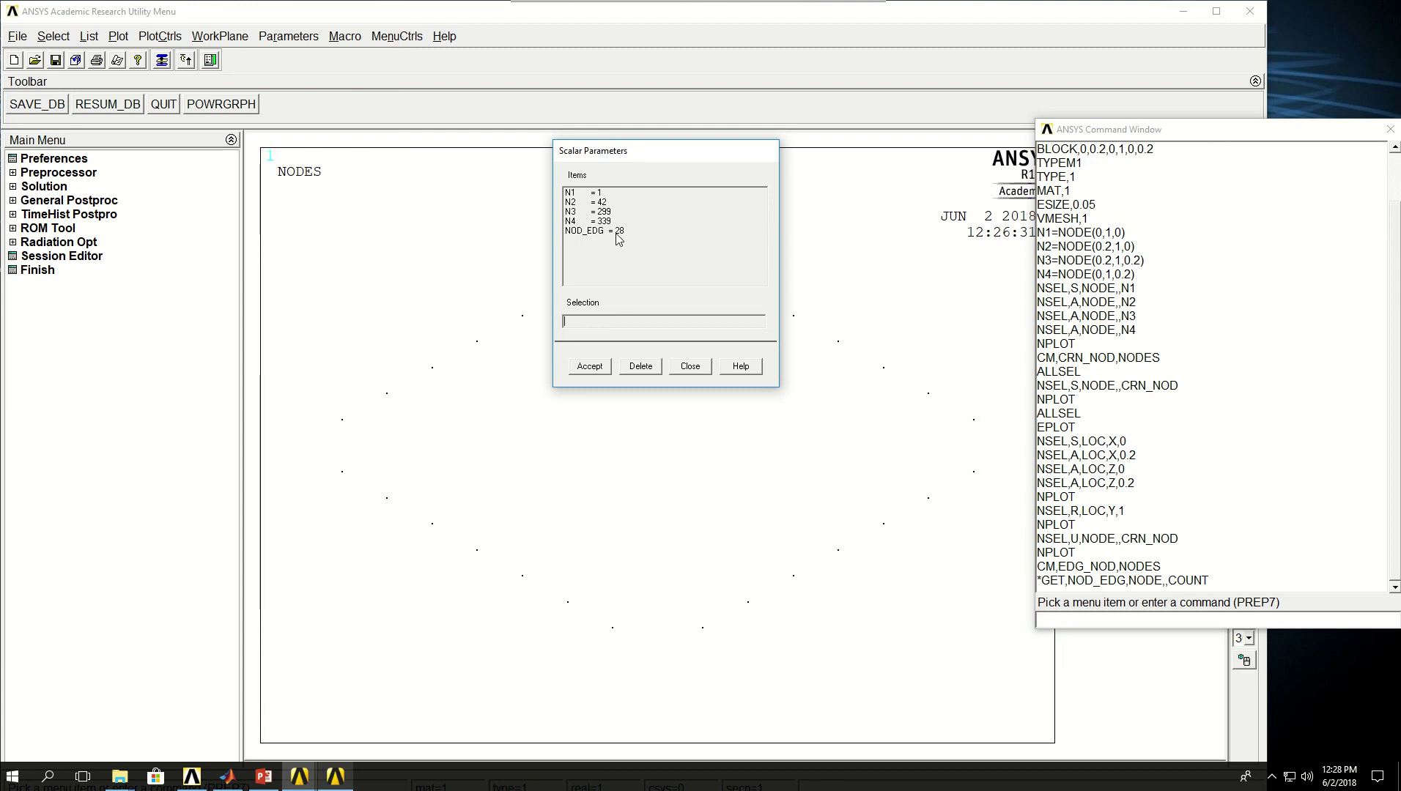
{"action": "left_click", "coordinate": [689, 367]}
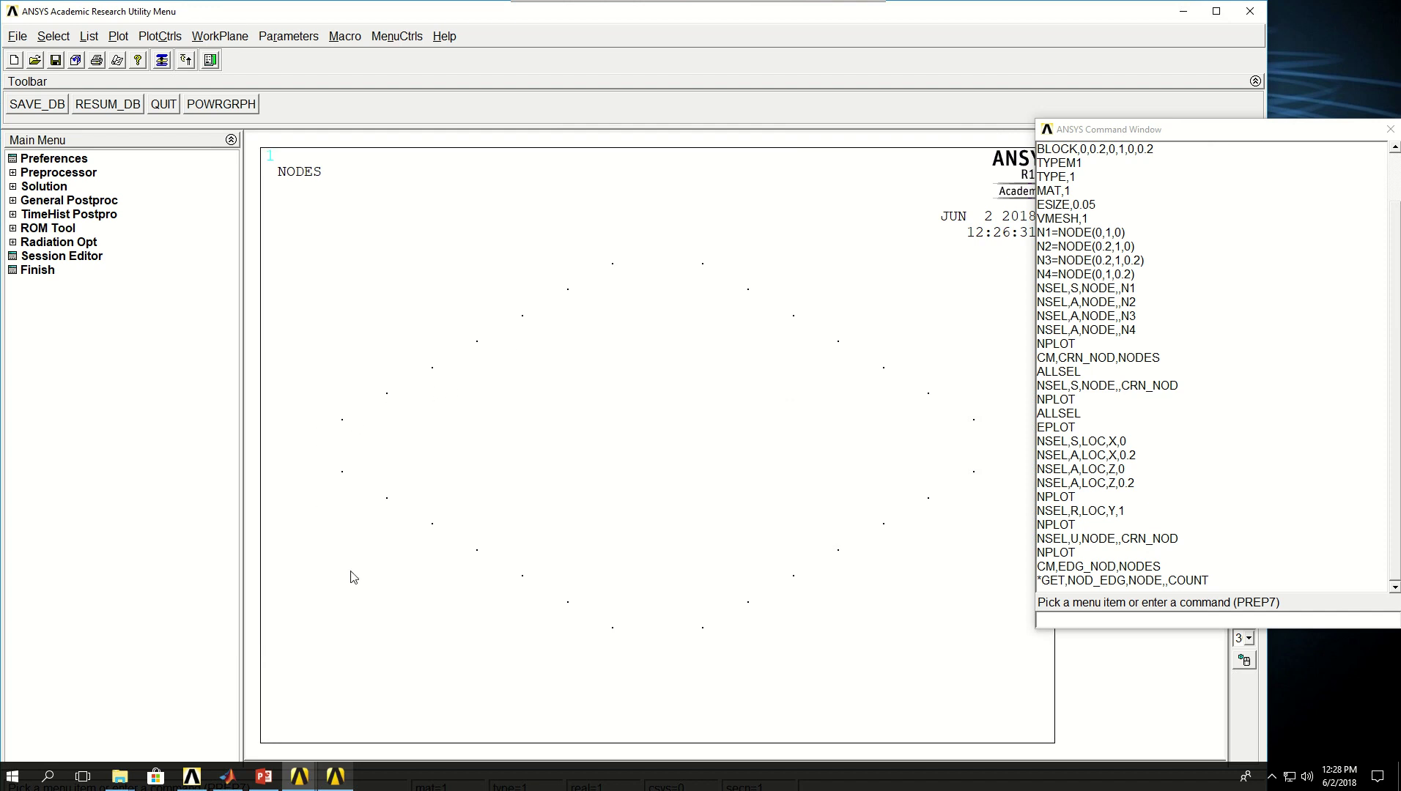
- Reselect all entities with ALLSEL and replot the full block mesh with EPLOT
{"action": "left_click", "coordinate": [1138, 620]}
{"action": "type", "text": "ALLSEL"}
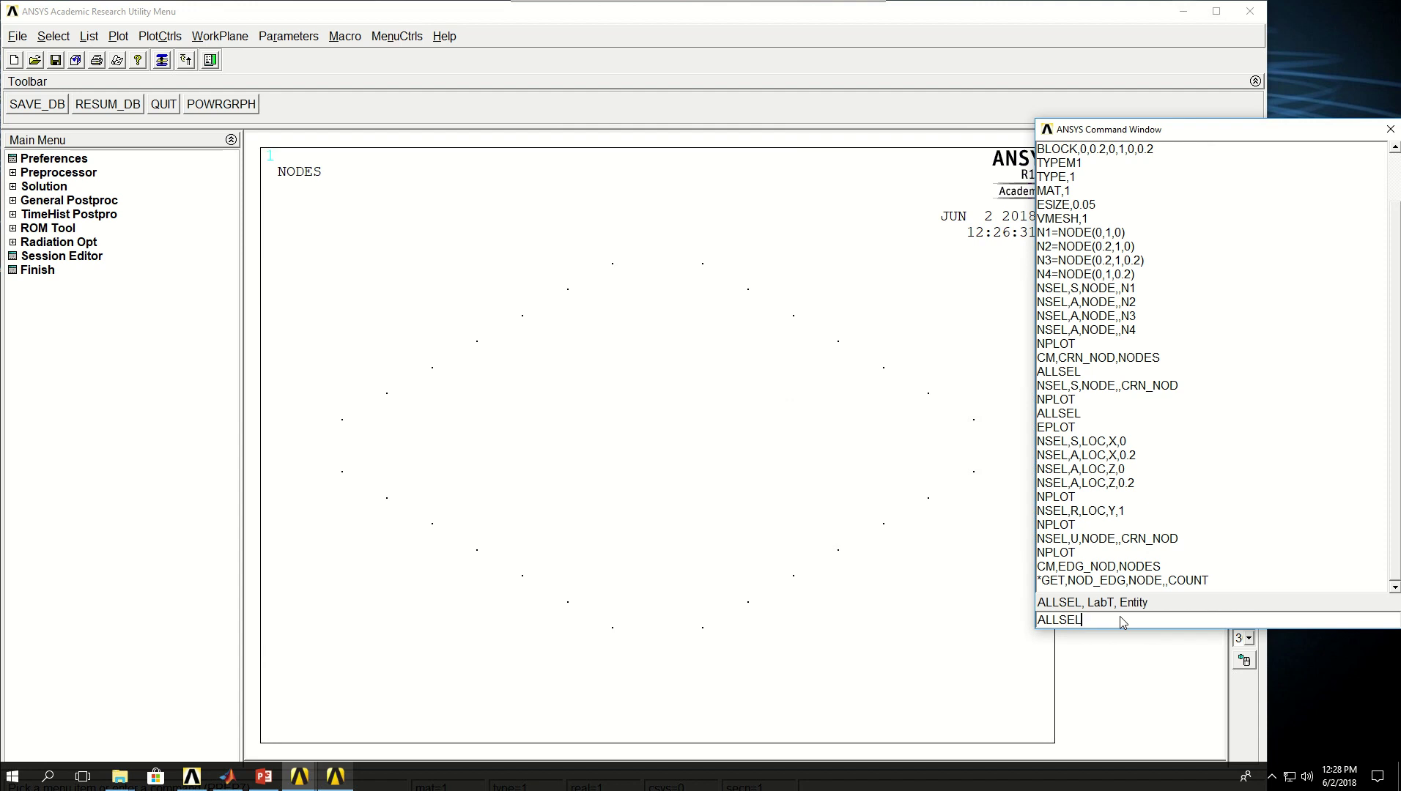
{"action": "key", "text": "Return"}
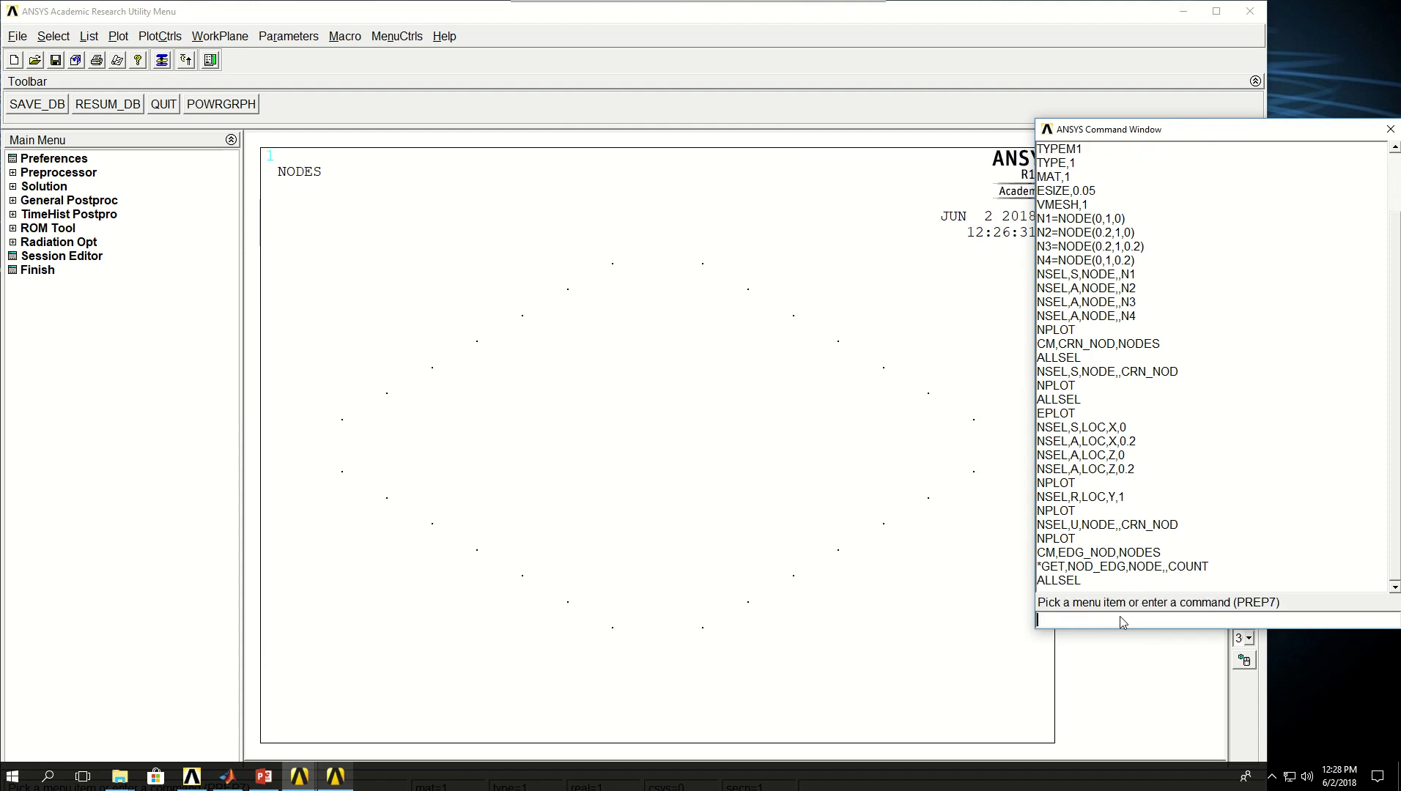
{"action": "type", "text": "EPLOT"}
{"action": "key", "text": "Return"}
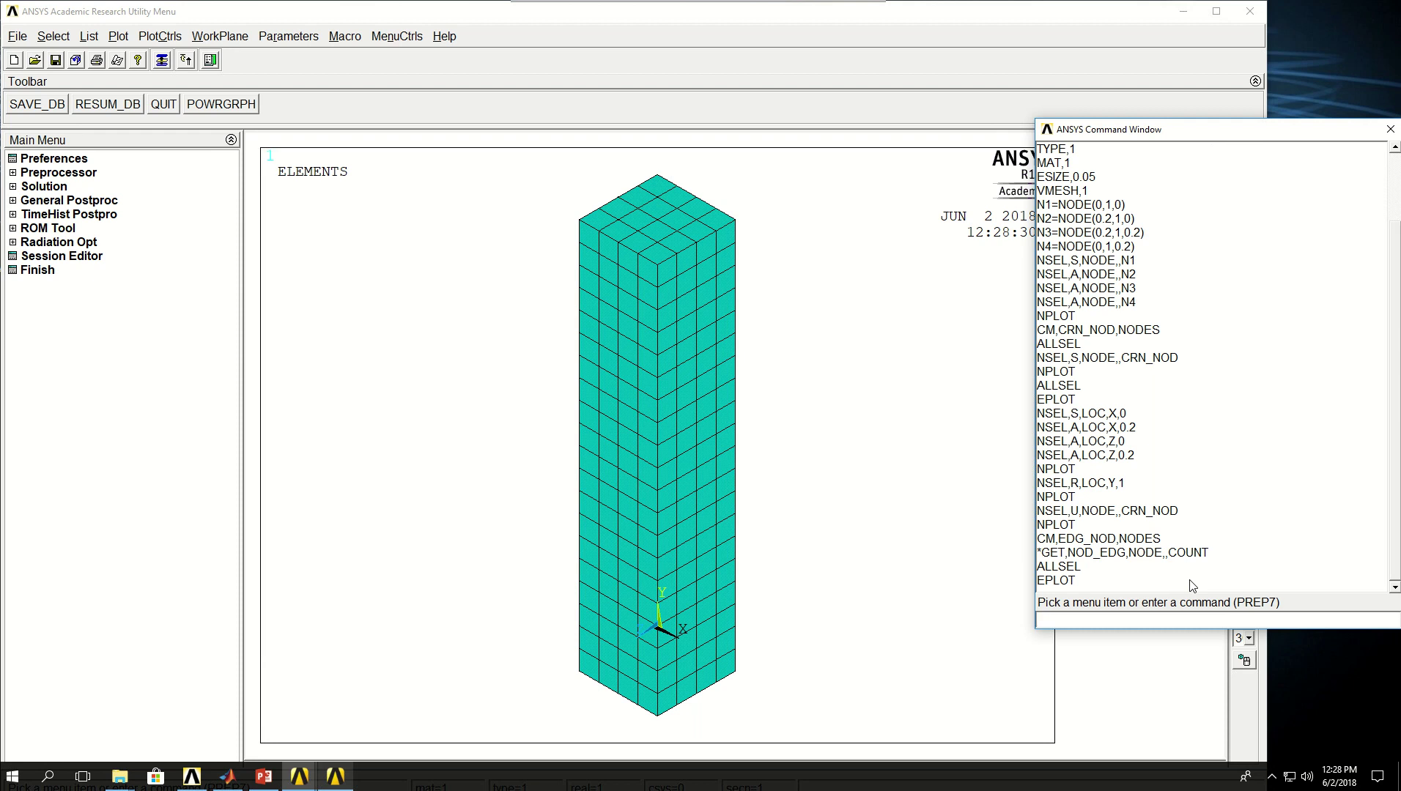
- Select the top-face nodes at Y=1 with NSEL,S,LOC,Y,1 and plot them
{"action": "type", "text": "NSEL,"}
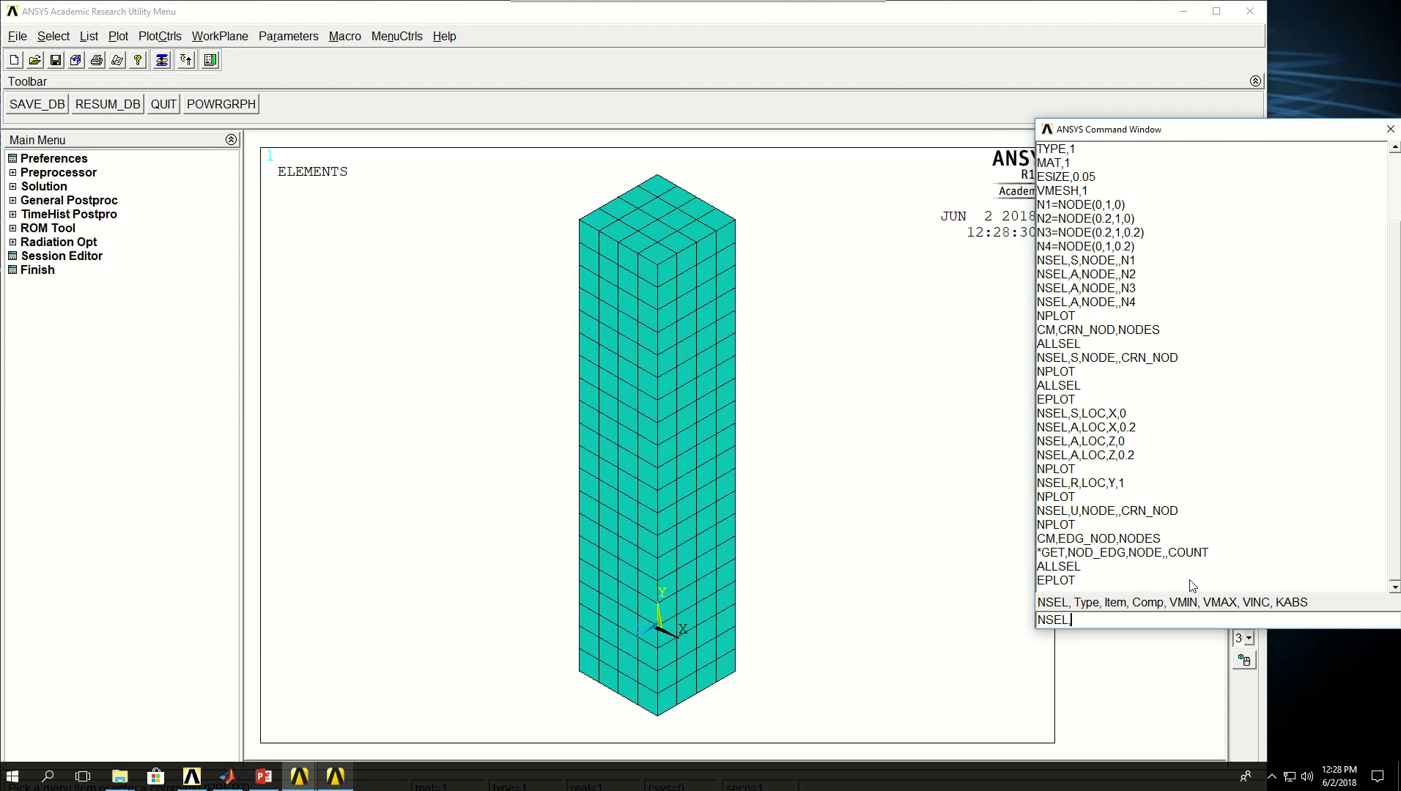
{"action": "type", "text": "S,LOC,Y,1"}
{"action": "key", "text": "Return"}
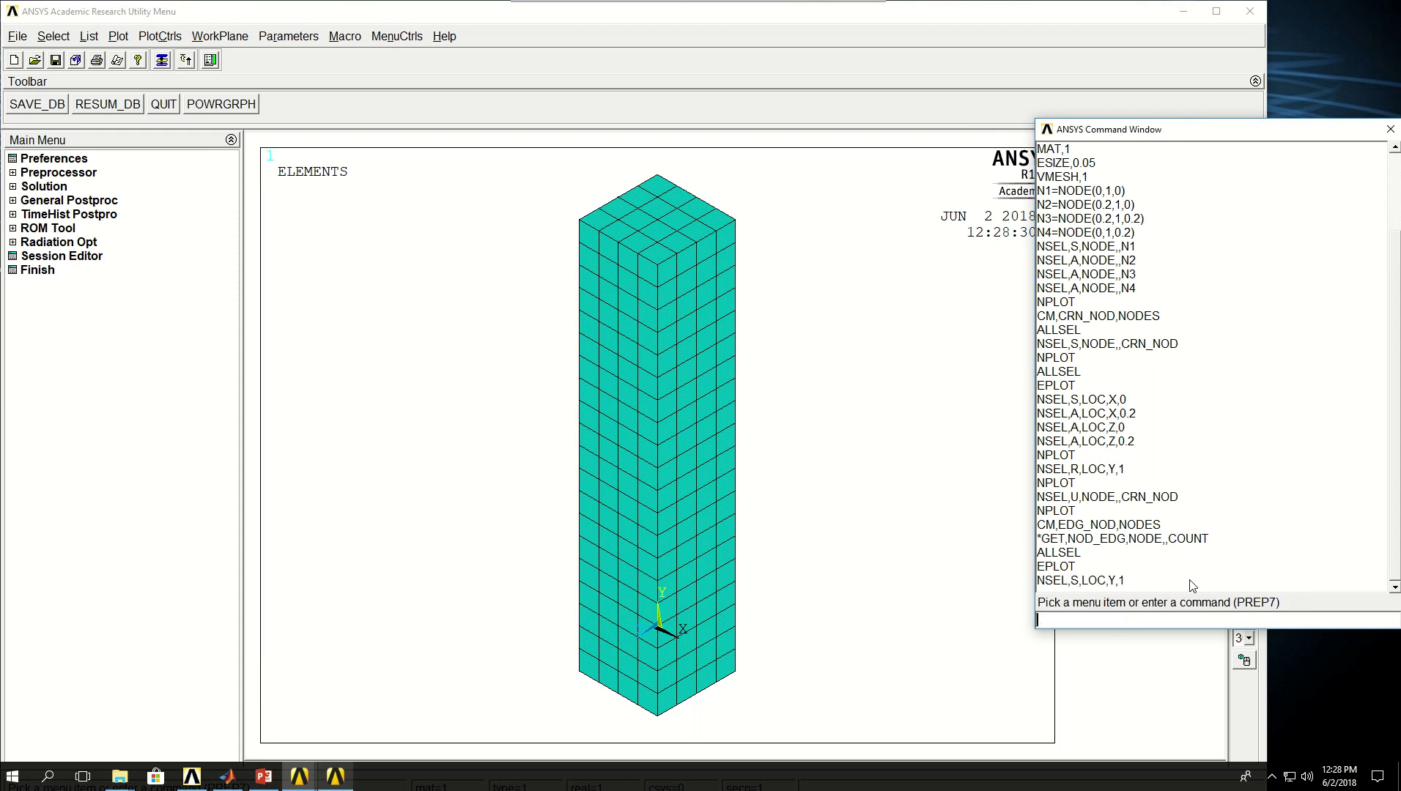
{"action": "type", "text": "N"}
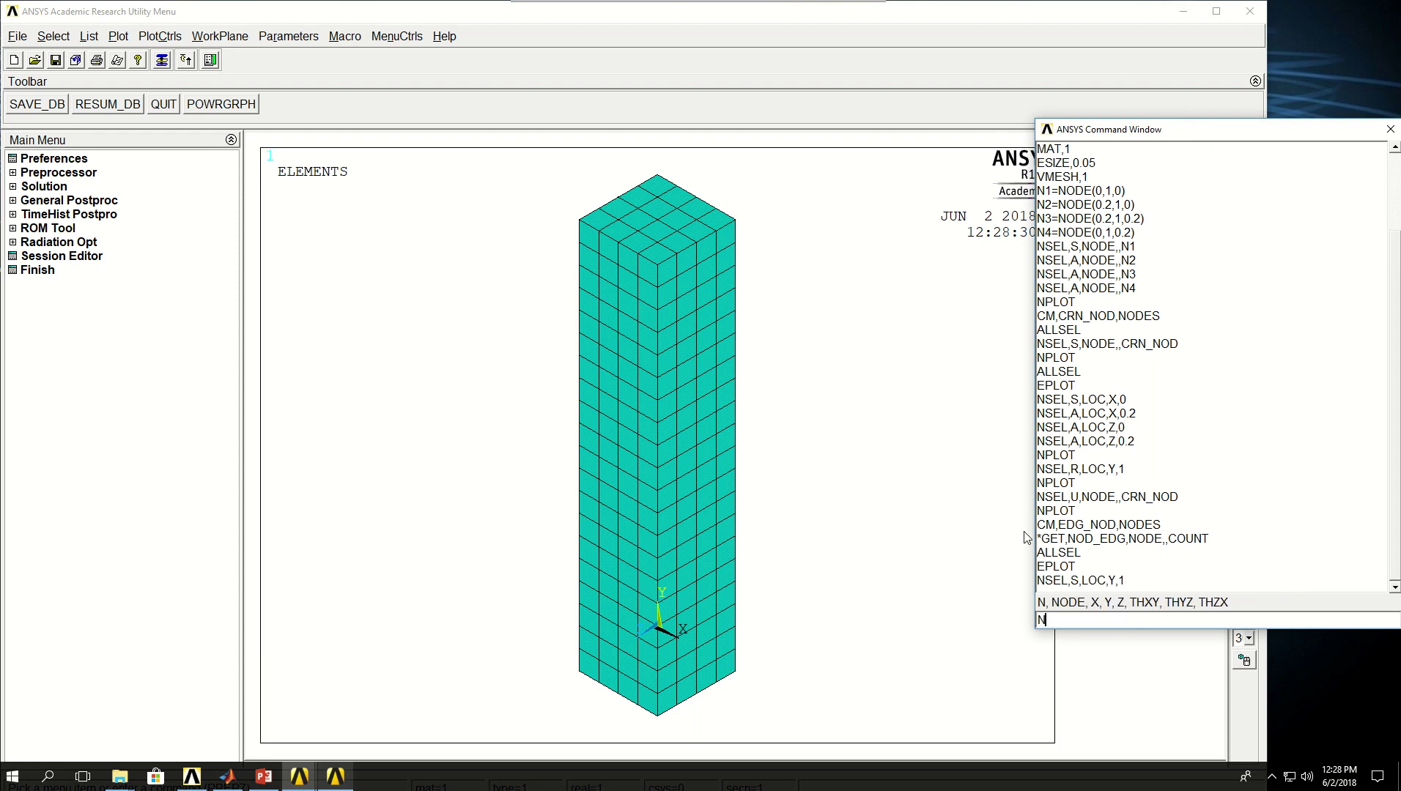
{"action": "type", "text": "PLOT"}
{"action": "key", "text": "Return"}
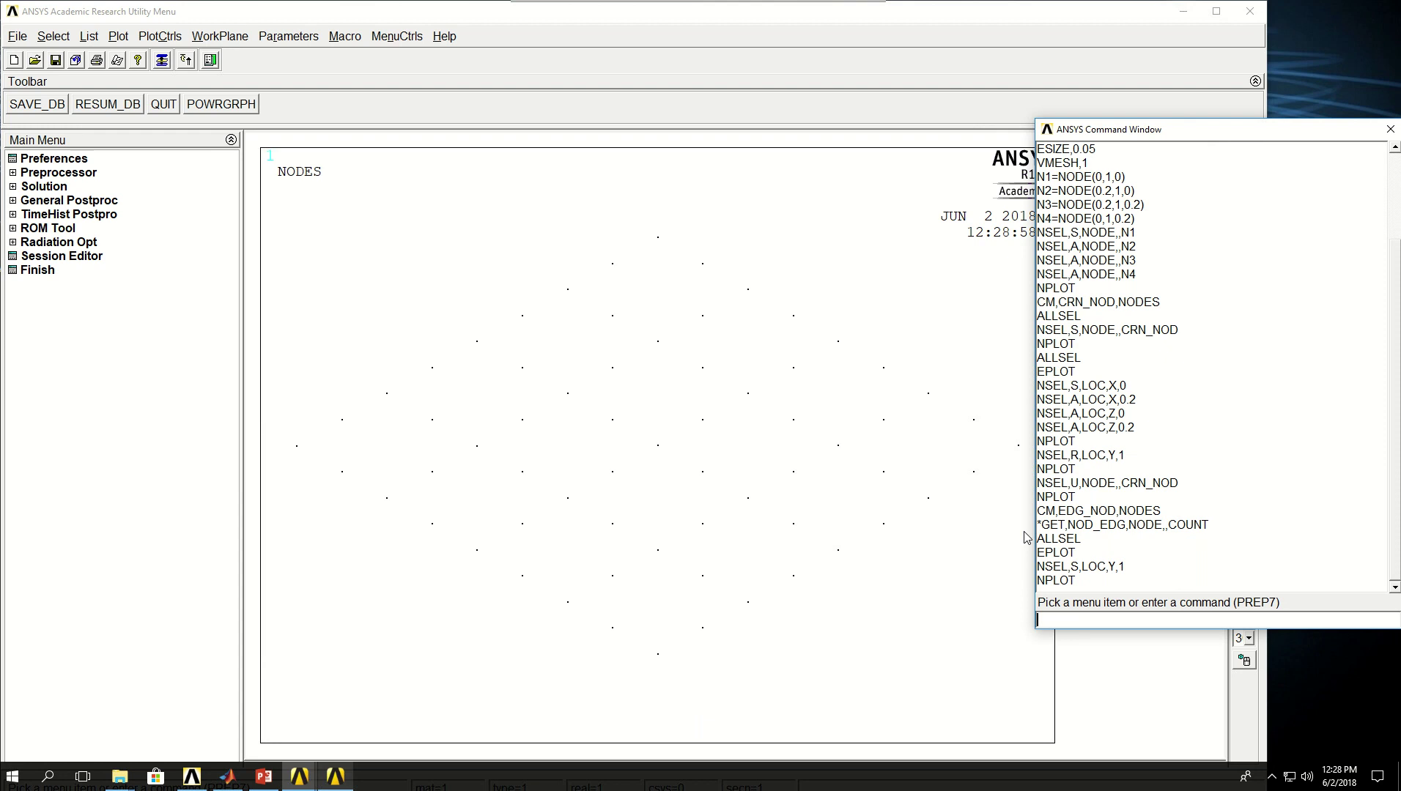
- Remove the CRN_NOD corner nodes from the selection and replot the nodes
{"action": "type", "text": "NSEL,U"}
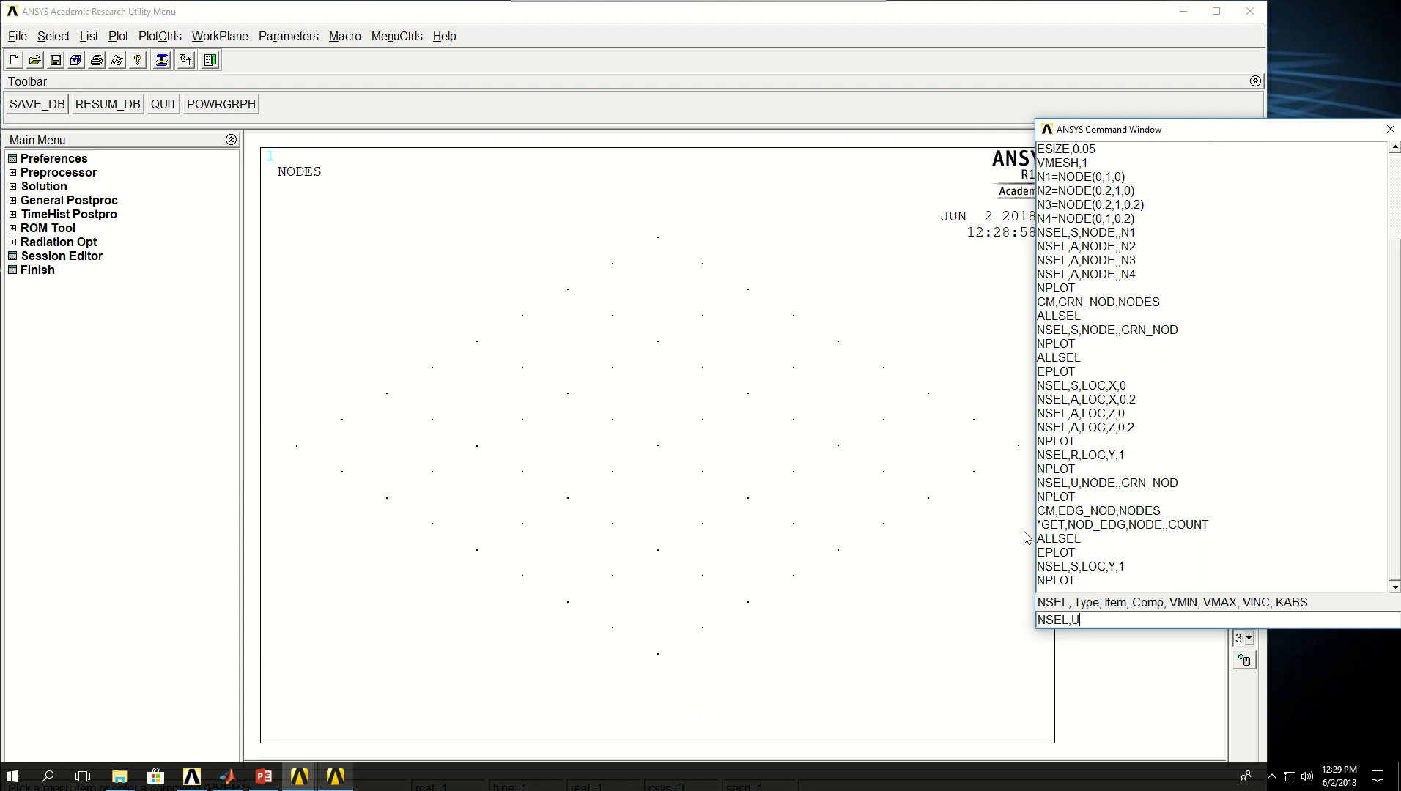
{"action": "type", "text": ",CRN_NOD"}
{"action": "key", "text": "Left"}
{"action": "key", "text": "Left"}
{"action": "key", "text": "Left"}
{"action": "key", "text": "Left"}
{"action": "key", "text": "Left"}
{"action": "key", "text": "Left"}
{"action": "key", "text": "Left"}
{"action": "type", "text": "NODE,,"}
{"action": "key", "text": "Return"}
{"action": "type", "text": "NPLOT"}
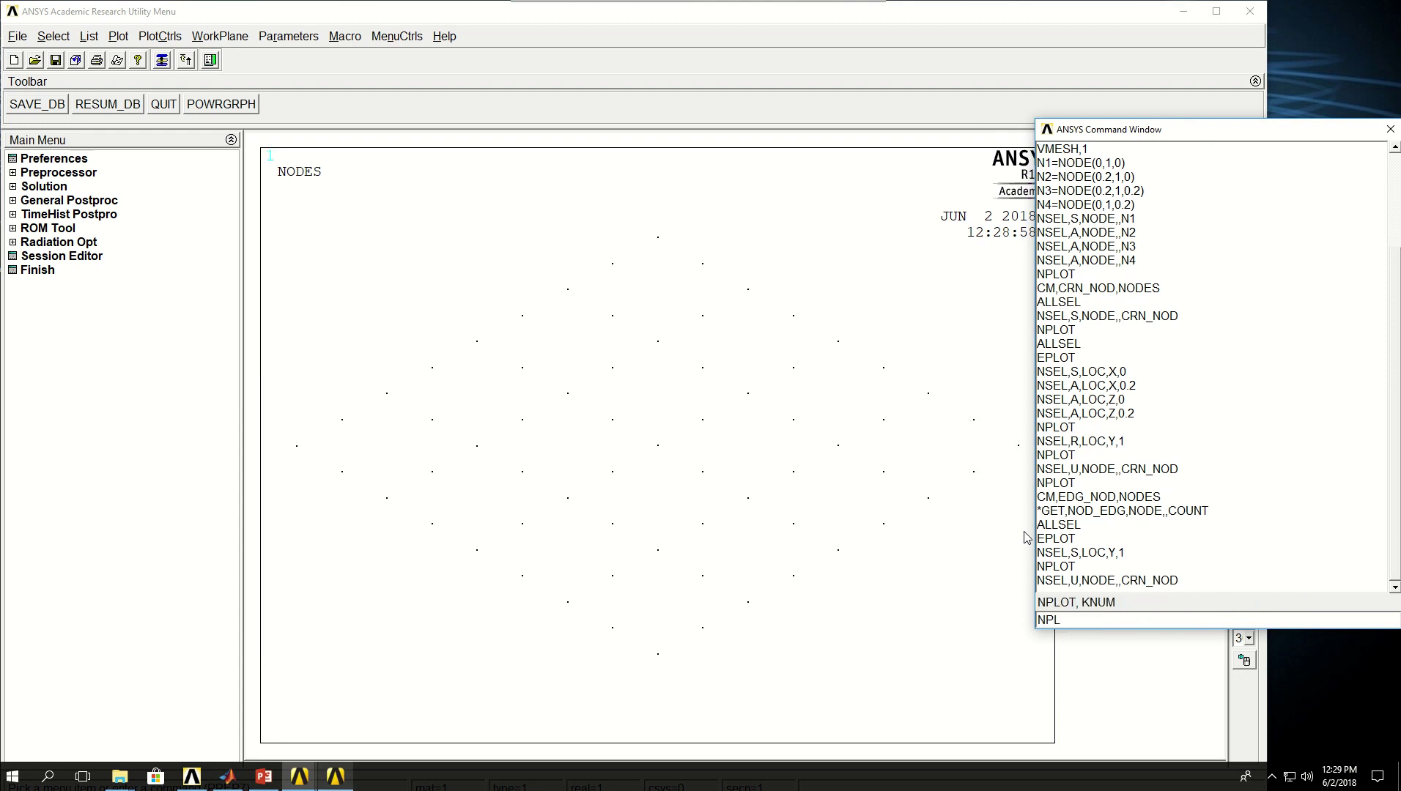
{"action": "key", "text": "Return"}
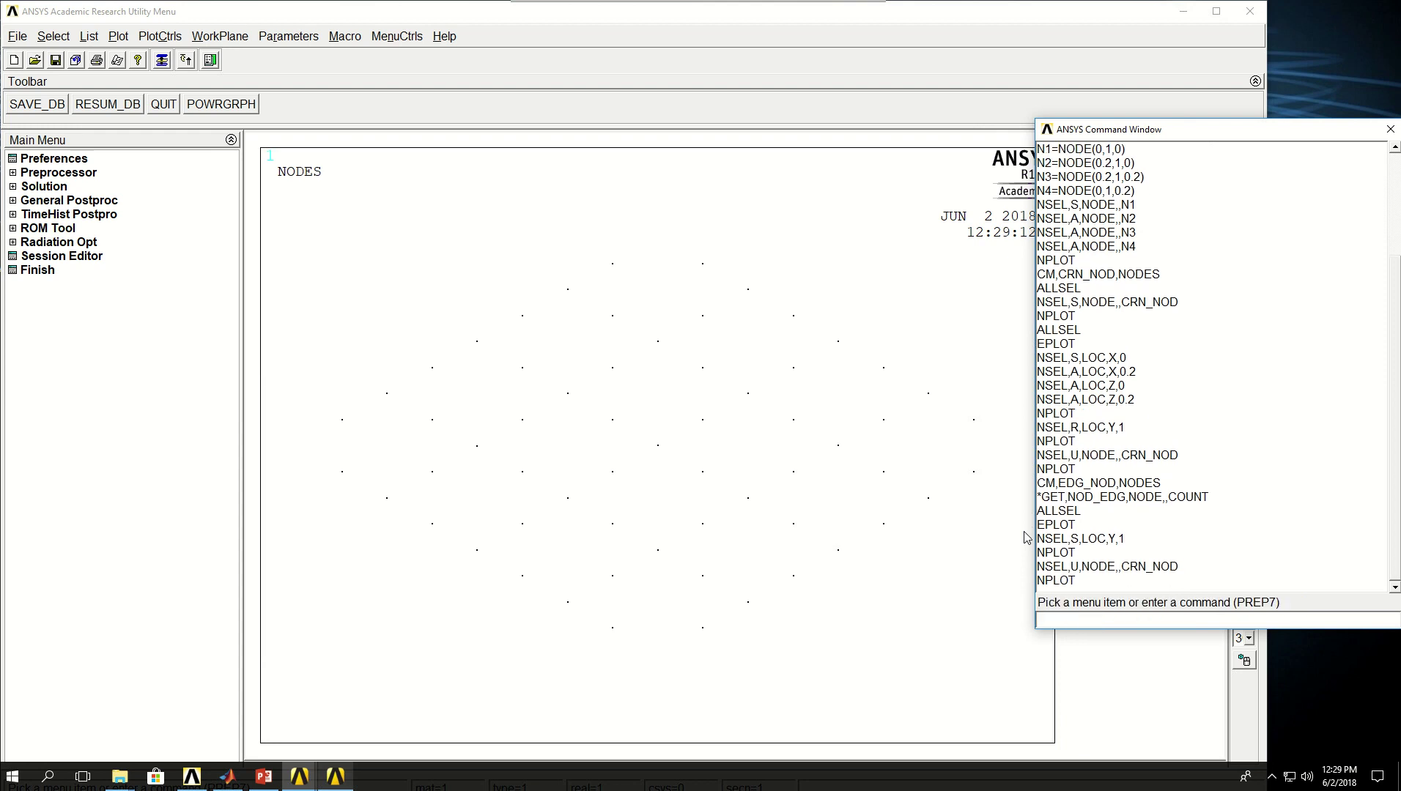
- Remove the EDG_NOD edge nodes as well, leaving only the interior top-face nodes plotted
{"action": "type", "text": "NSEL,"}
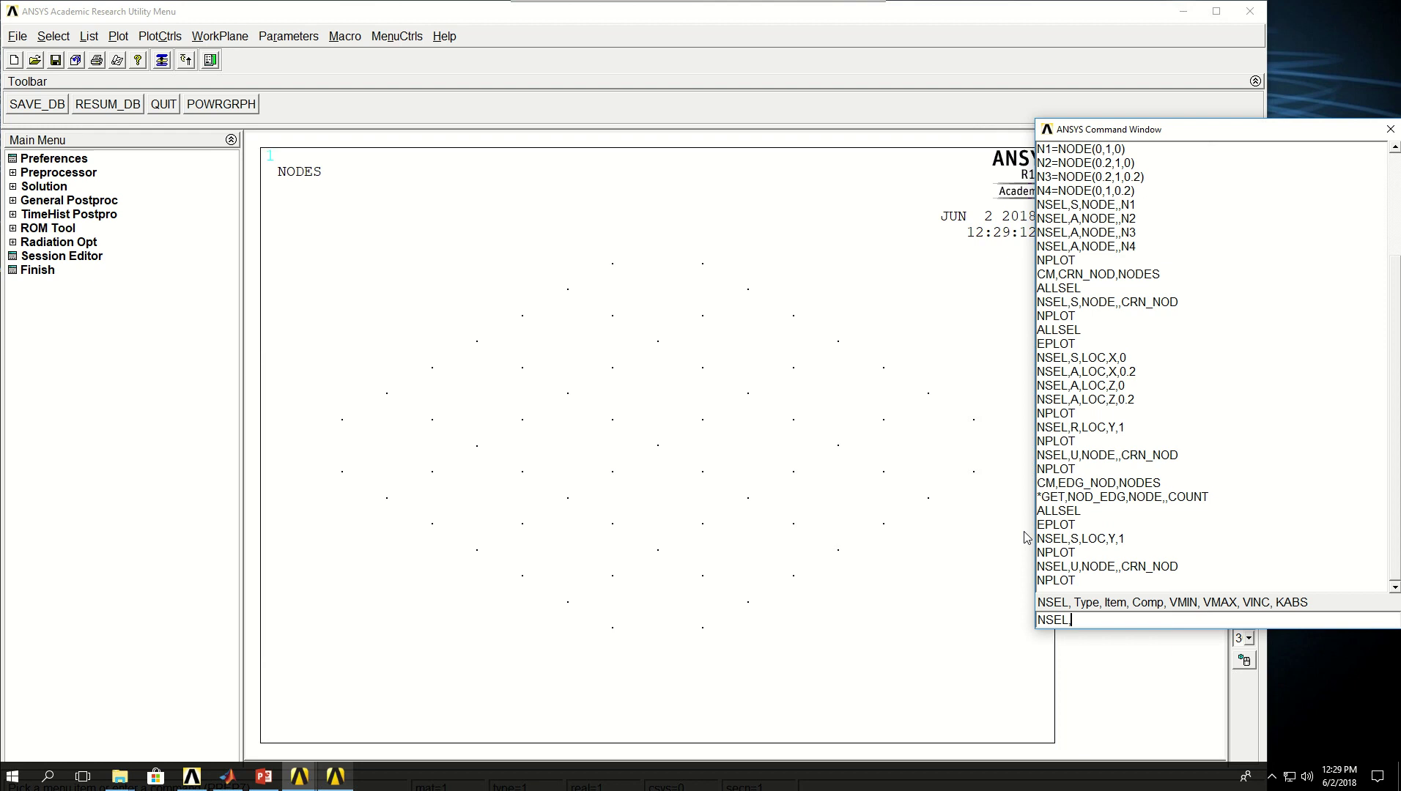
{"action": "type", "text": "U,NODE,,EDG_NOD"}
{"action": "key", "text": "Return"}
{"action": "type", "text": "NPL"}
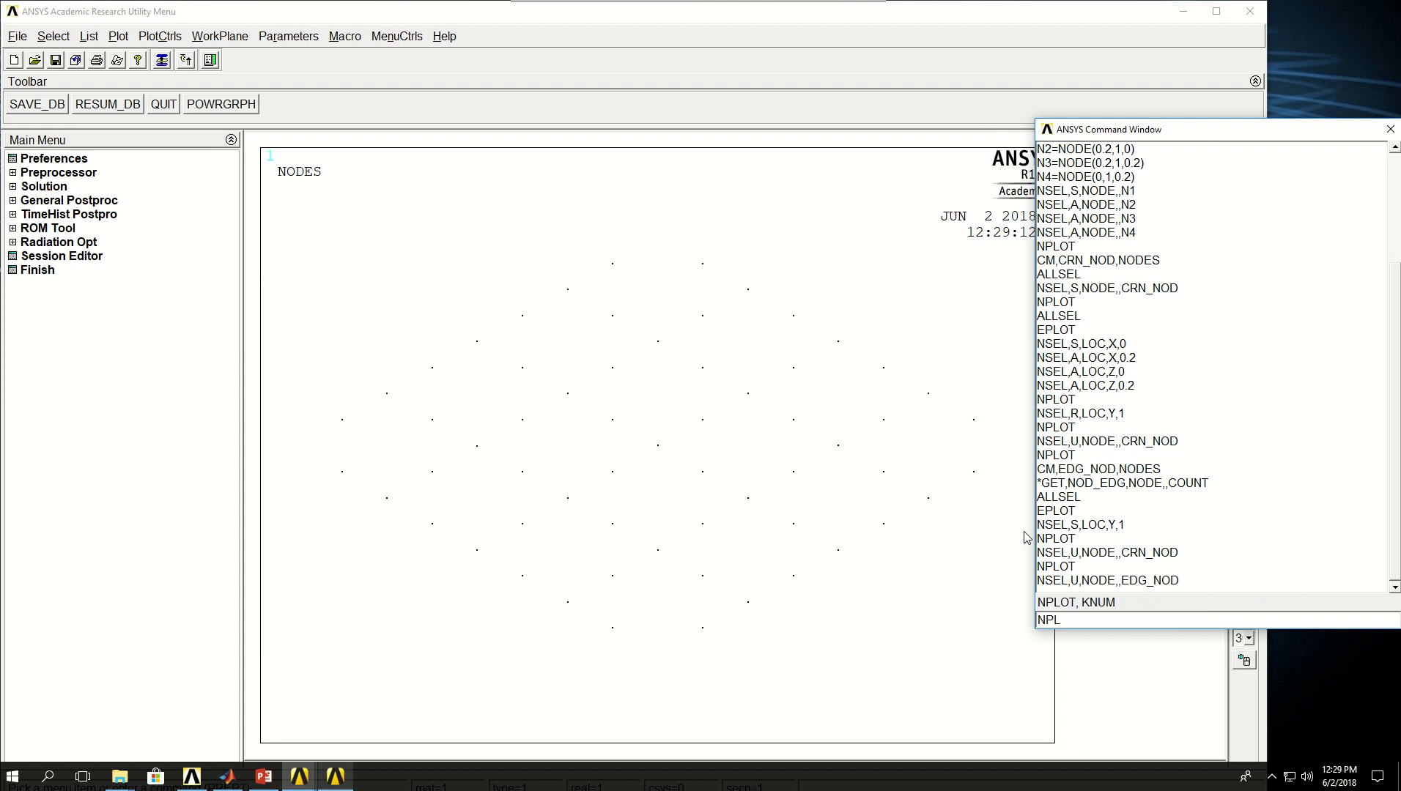
{"action": "type", "text": "OT"}
{"action": "key", "text": "Return"}
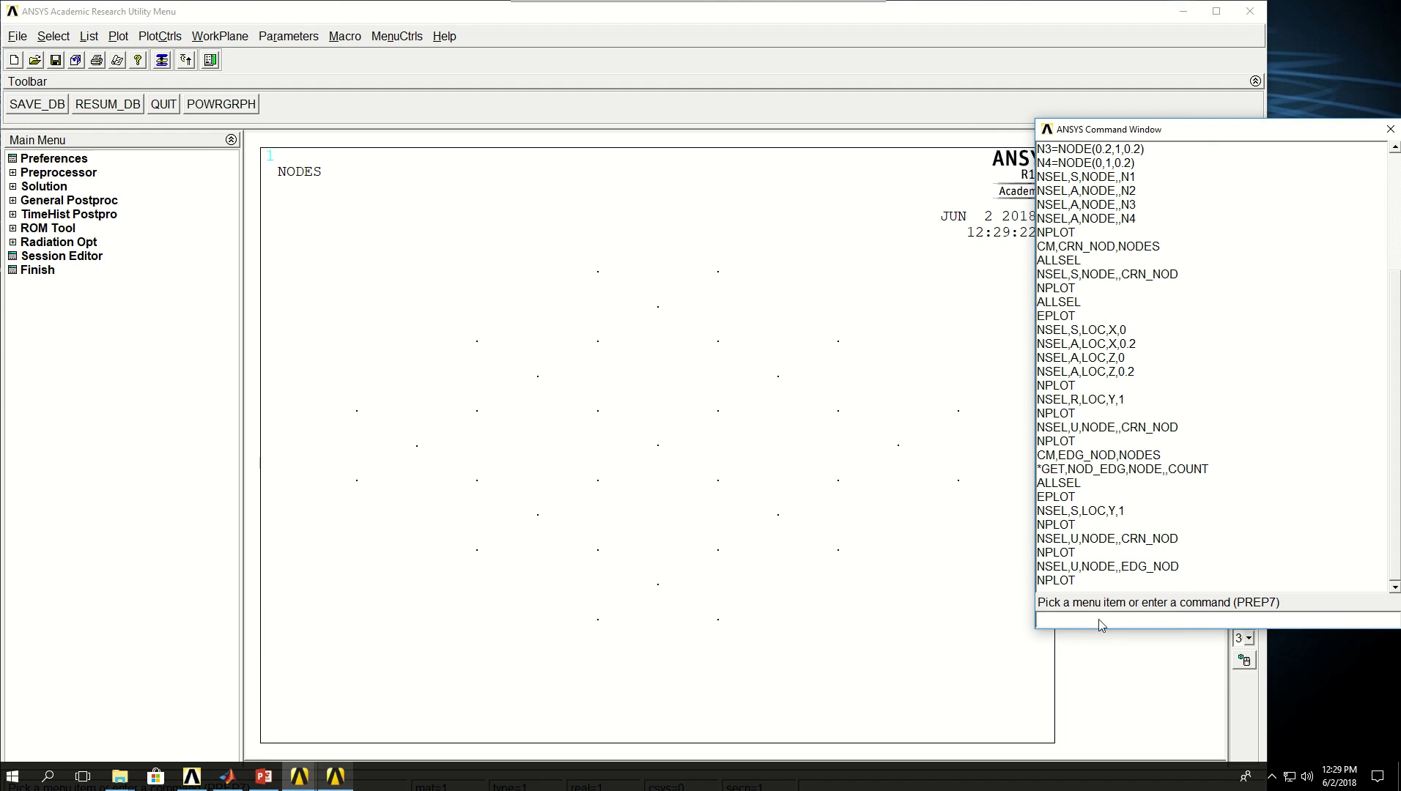
- Save the selected nodes as component MID_NOD and store their count in NOD_MID
{"action": "type", "text": "CM,M"}
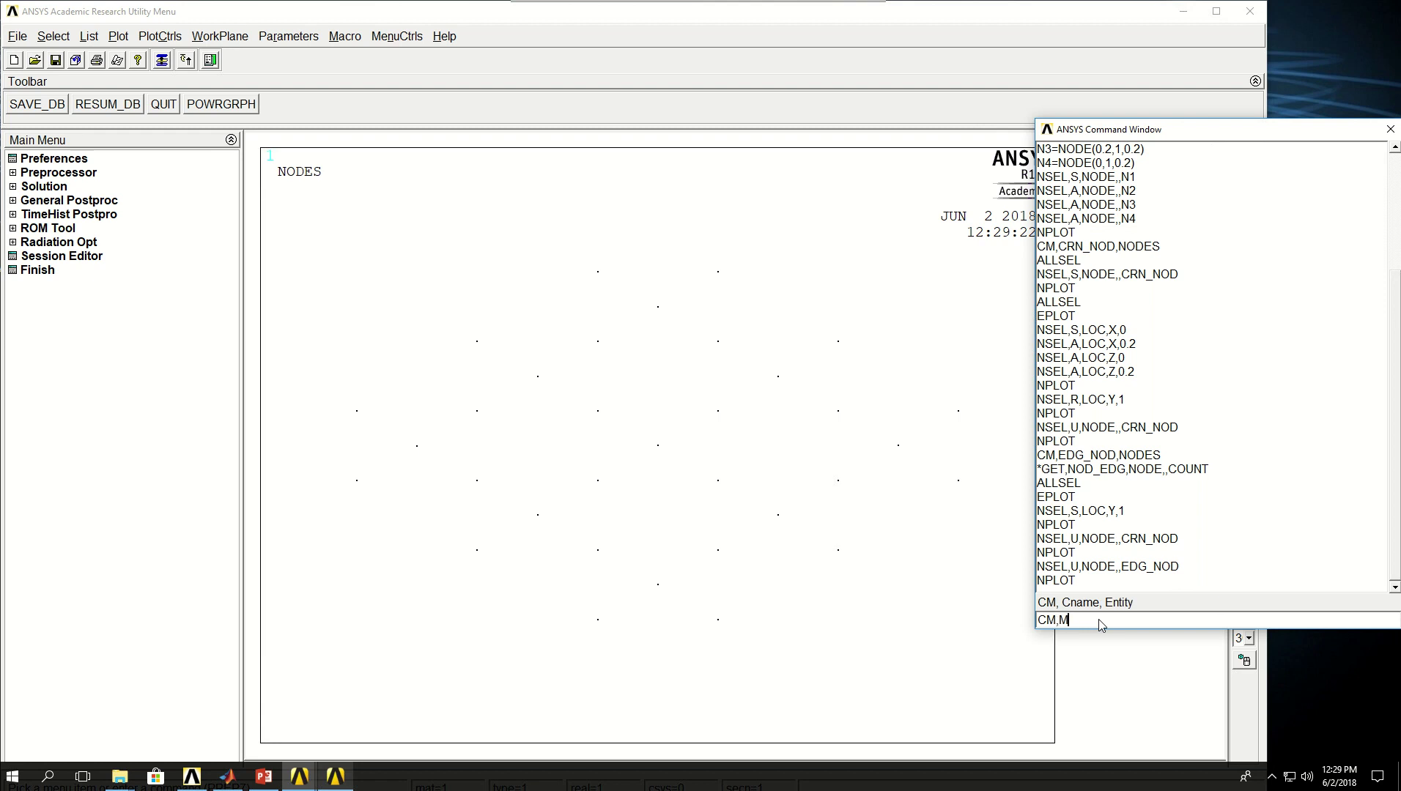
{"action": "type", "text": "ID_NOD,NODES"}
{"action": "key", "text": "Return"}
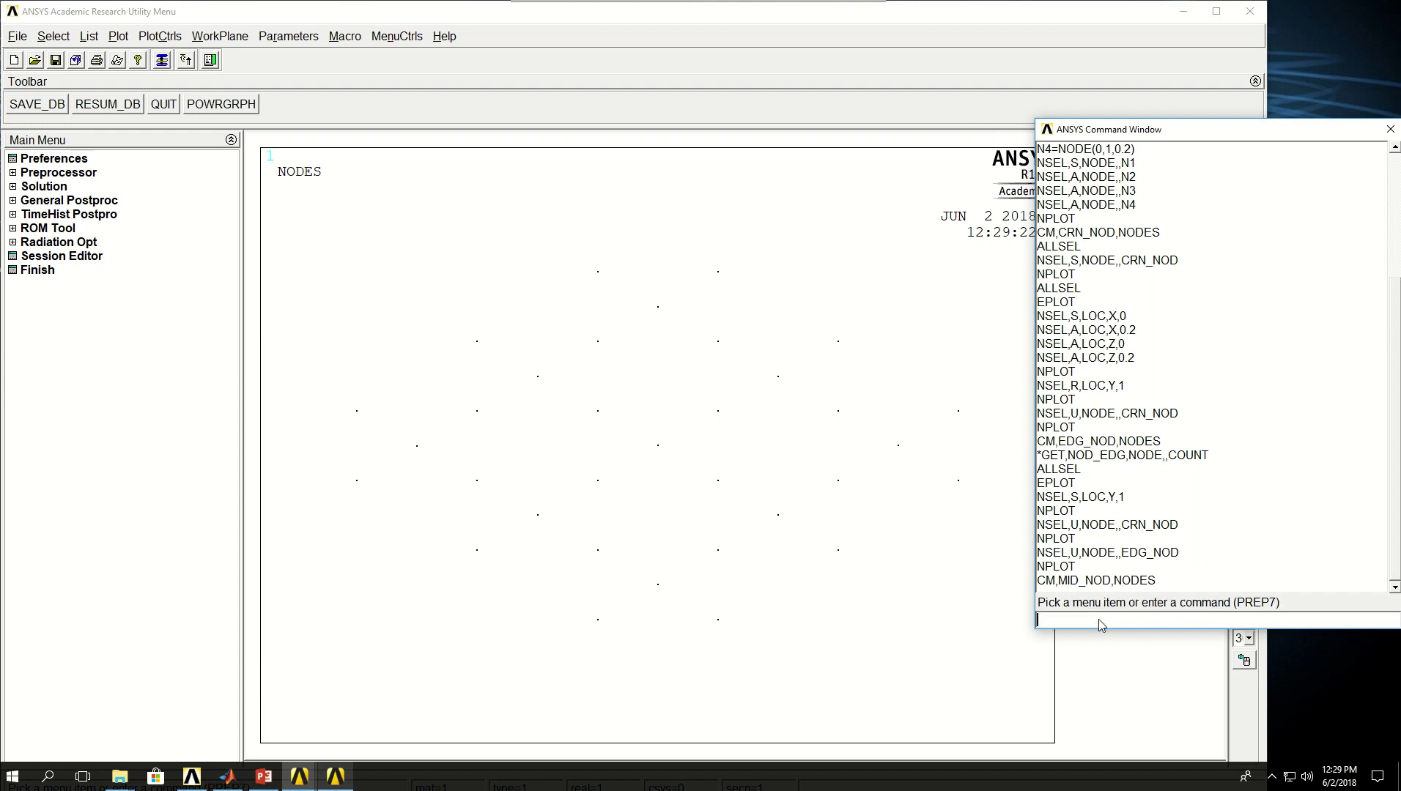
{"action": "type", "text": "*GET,"}
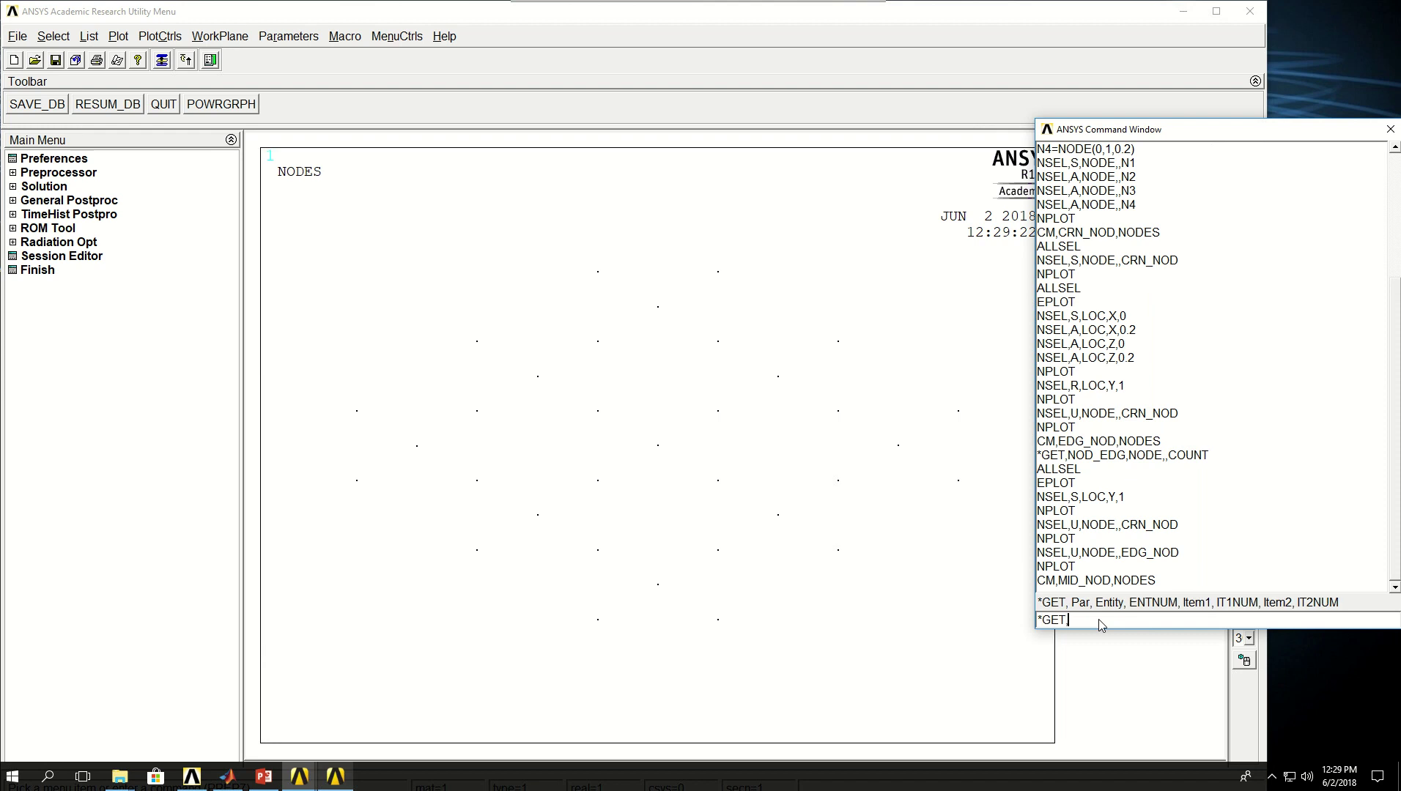
{"action": "type", "text": "NOD_MID,NODE,,COUNT"}
{"action": "key", "text": "Return"}
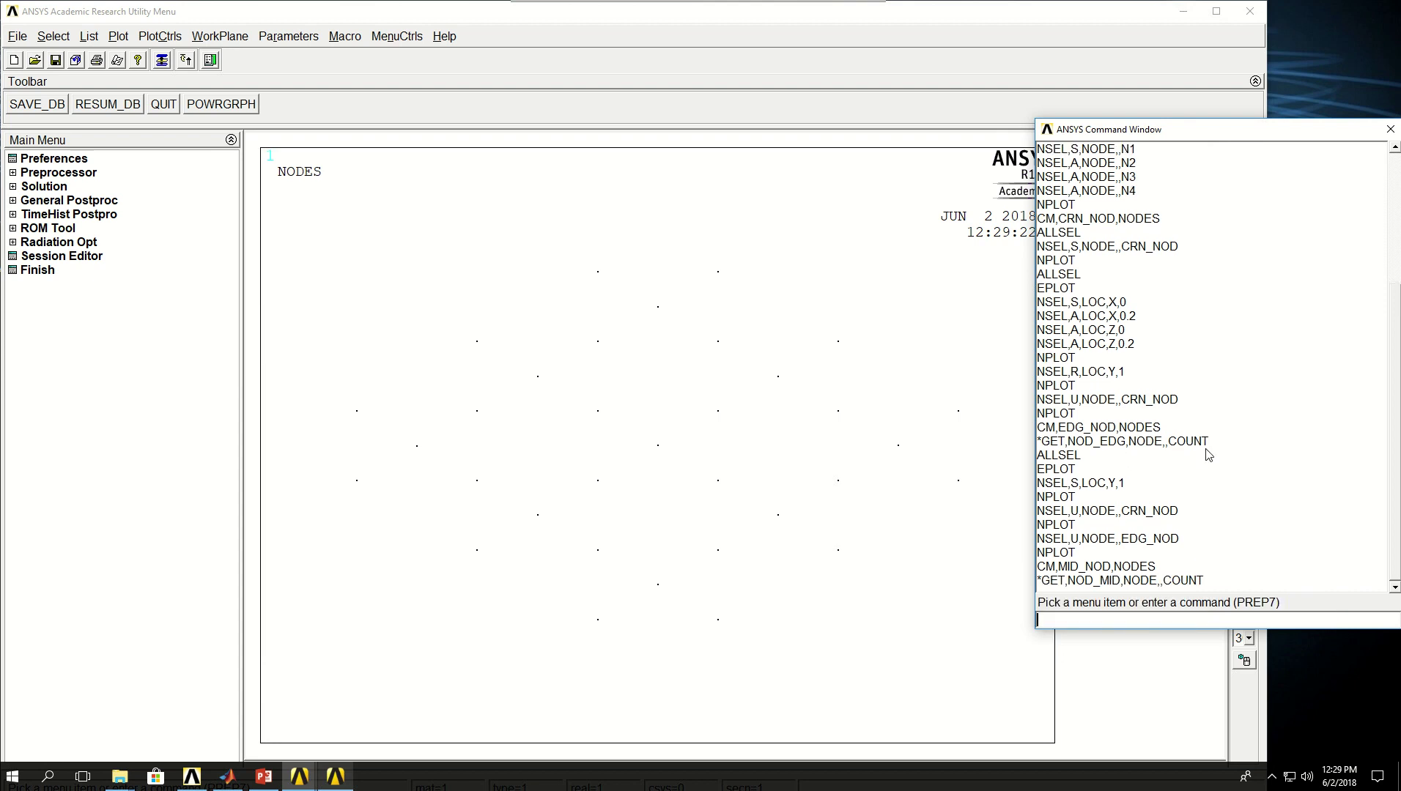
- Confirm in the Scalar Parameters list that NOD_MID equals 33
{"action": "left_click", "coordinate": [284, 38]}
{"action": "left_click", "coordinate": [299, 60]}
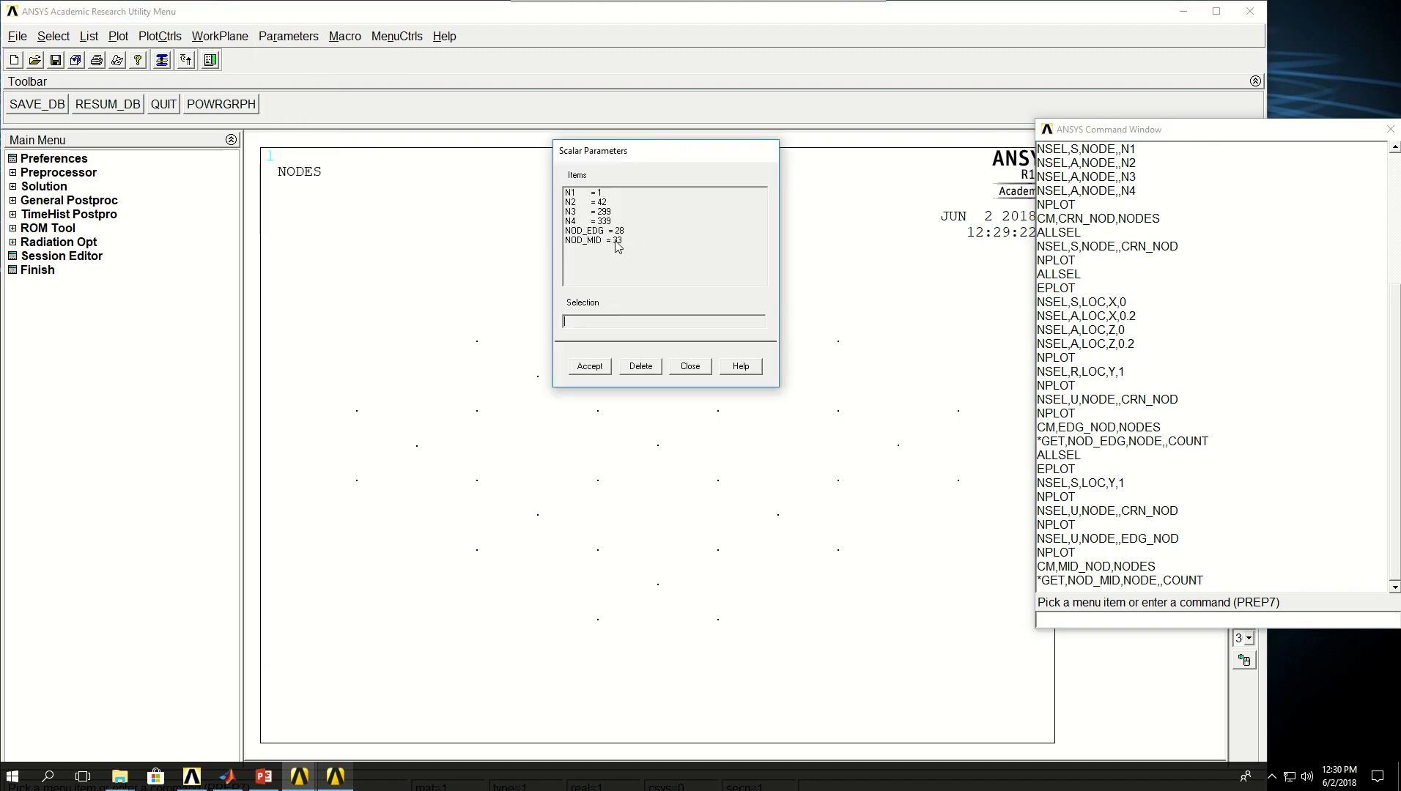
{"action": "left_click", "coordinate": [690, 365]}
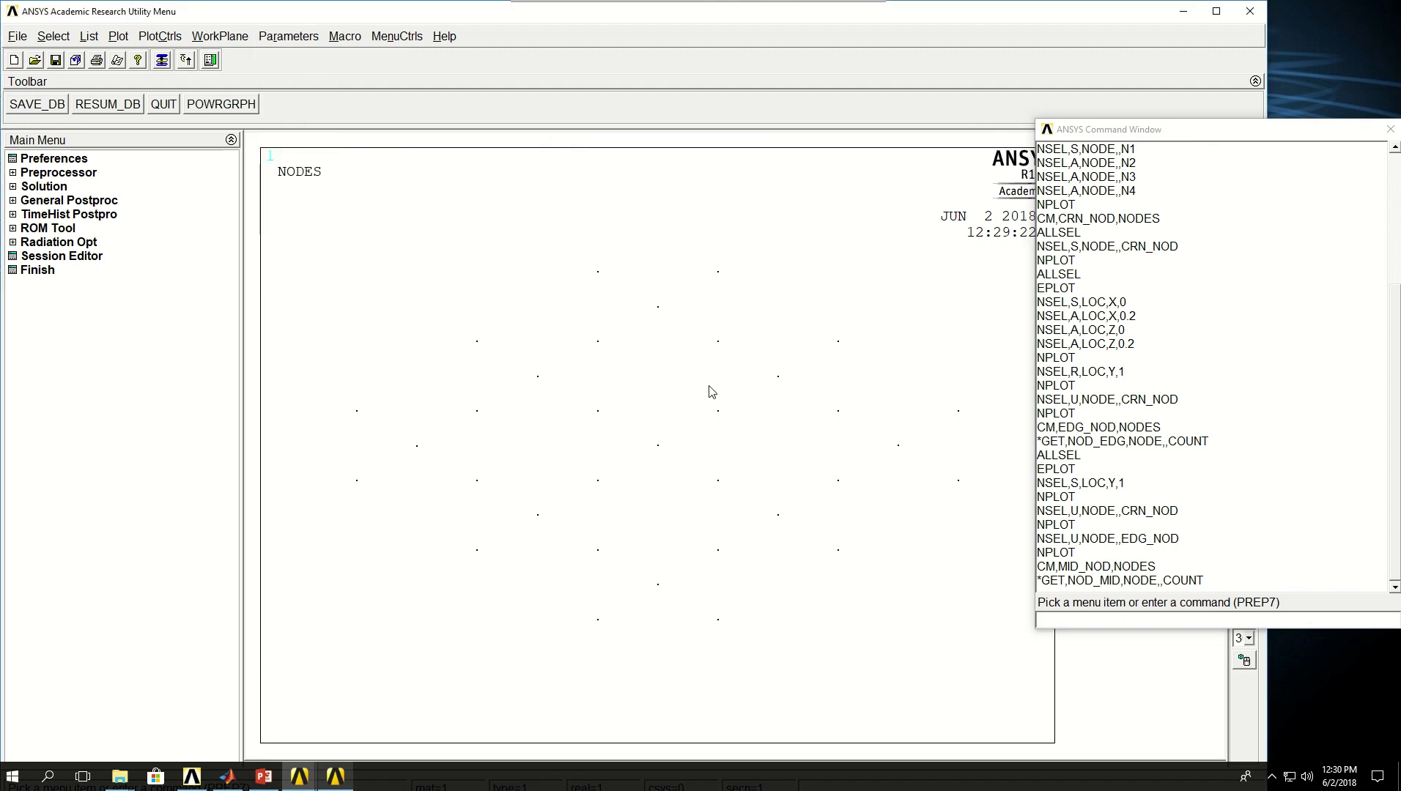
{"action": "left_click", "coordinate": [1147, 622]}
- Restore the full selection with ALLSEL and replot all elements with EPLOT
{"action": "type", "text": "ALLSEL"}
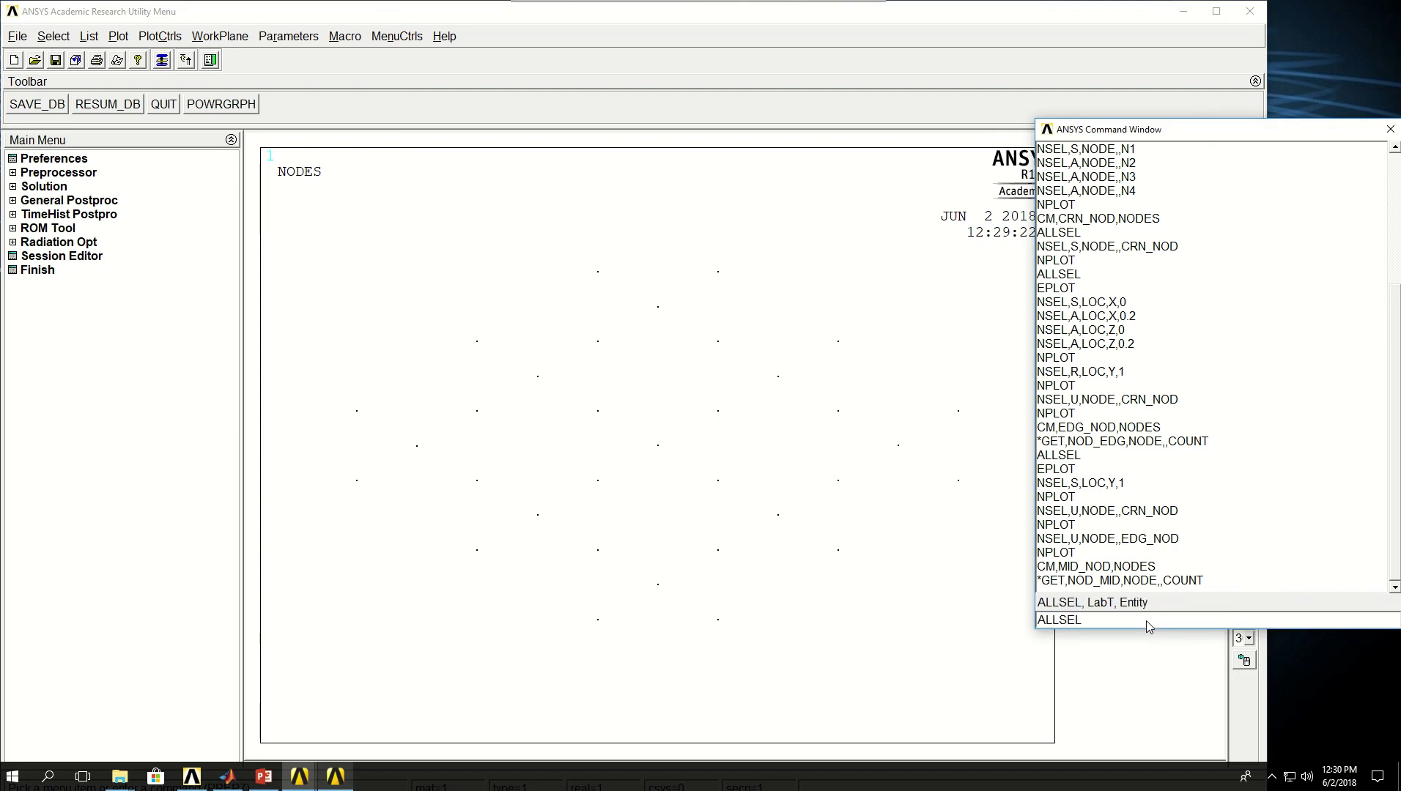
{"action": "key", "text": "Return"}
{"action": "type", "text": "EPLOT"}
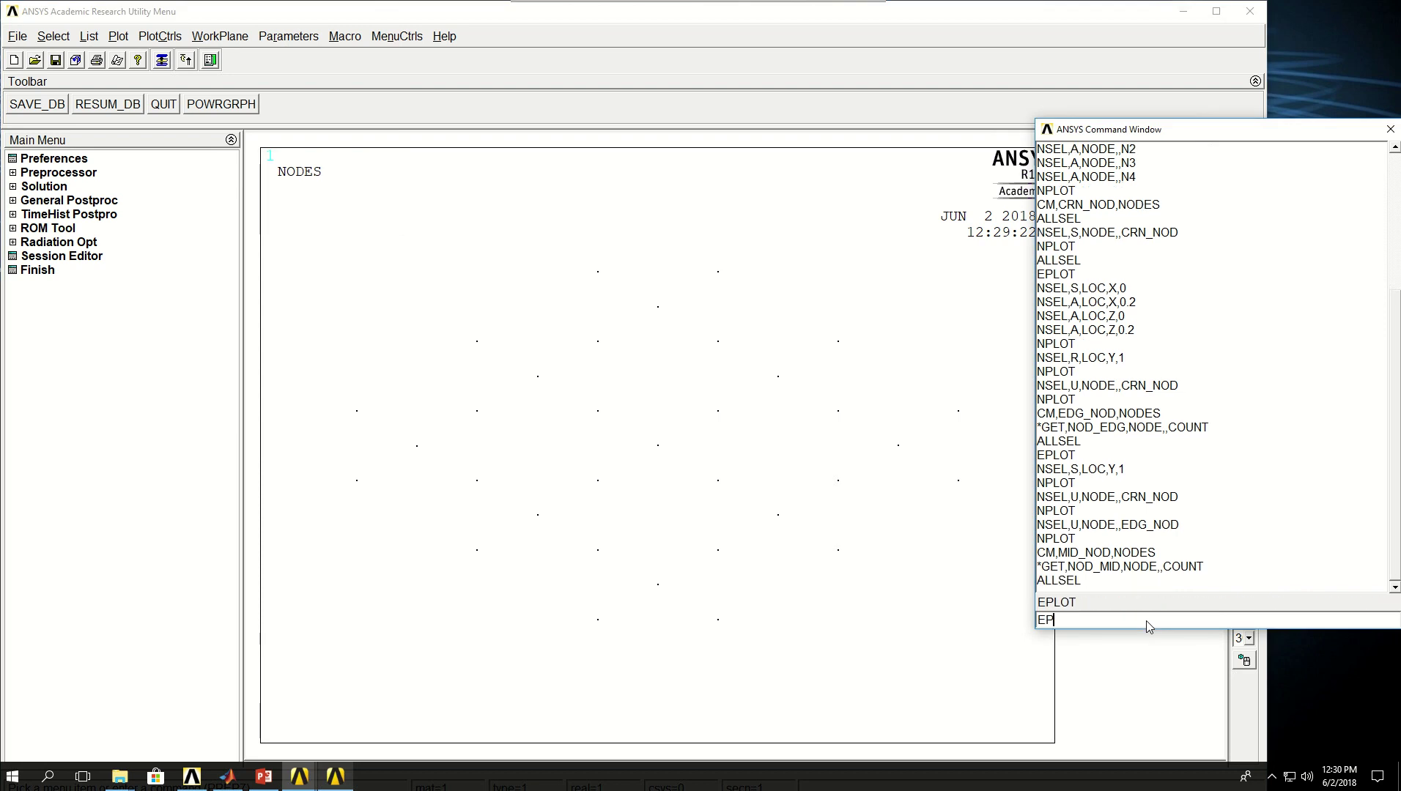
{"action": "key", "text": "Return"}
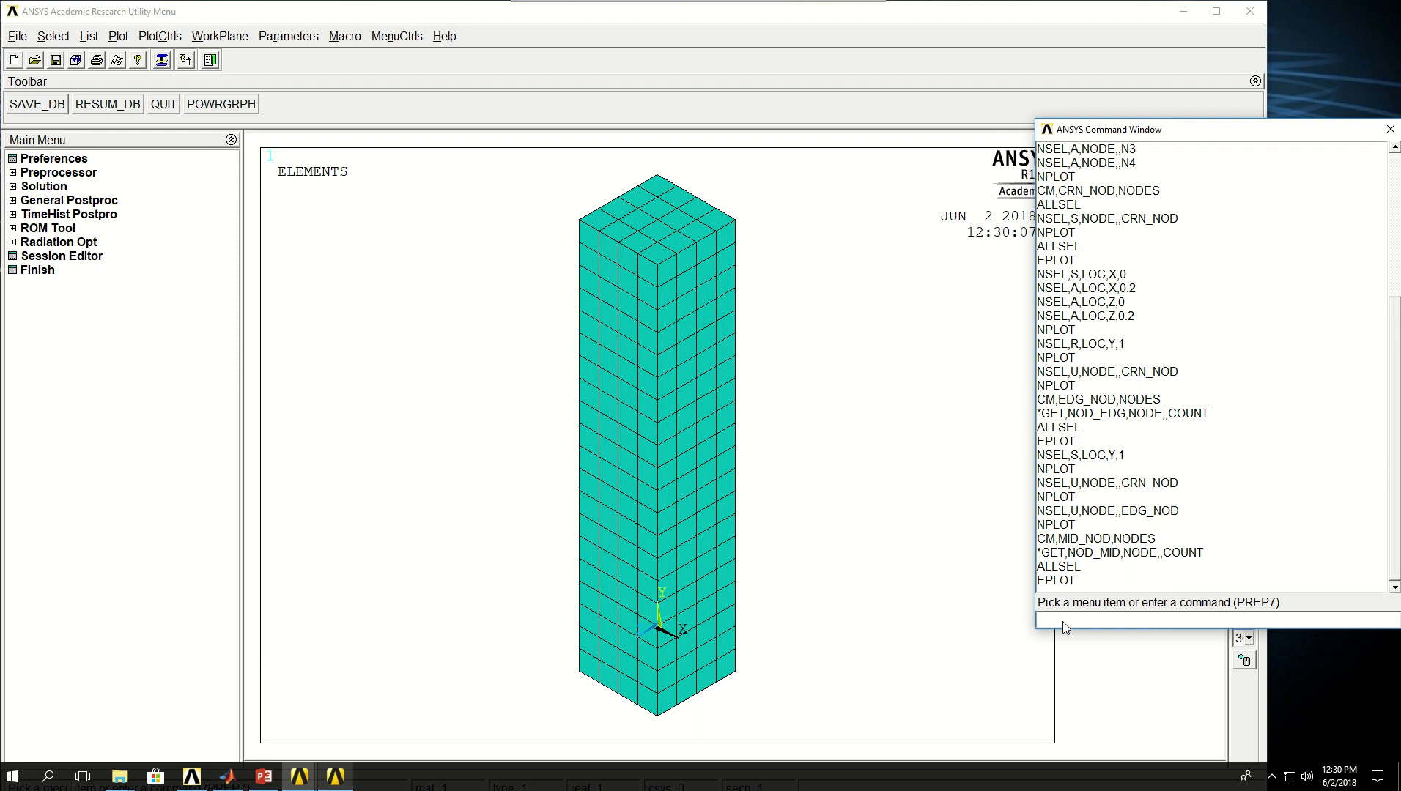
- Enter the COEF formula, then dismiss the warning about the unknown NOD_MOD parameter
{"action": "type", "text": "COEF"}
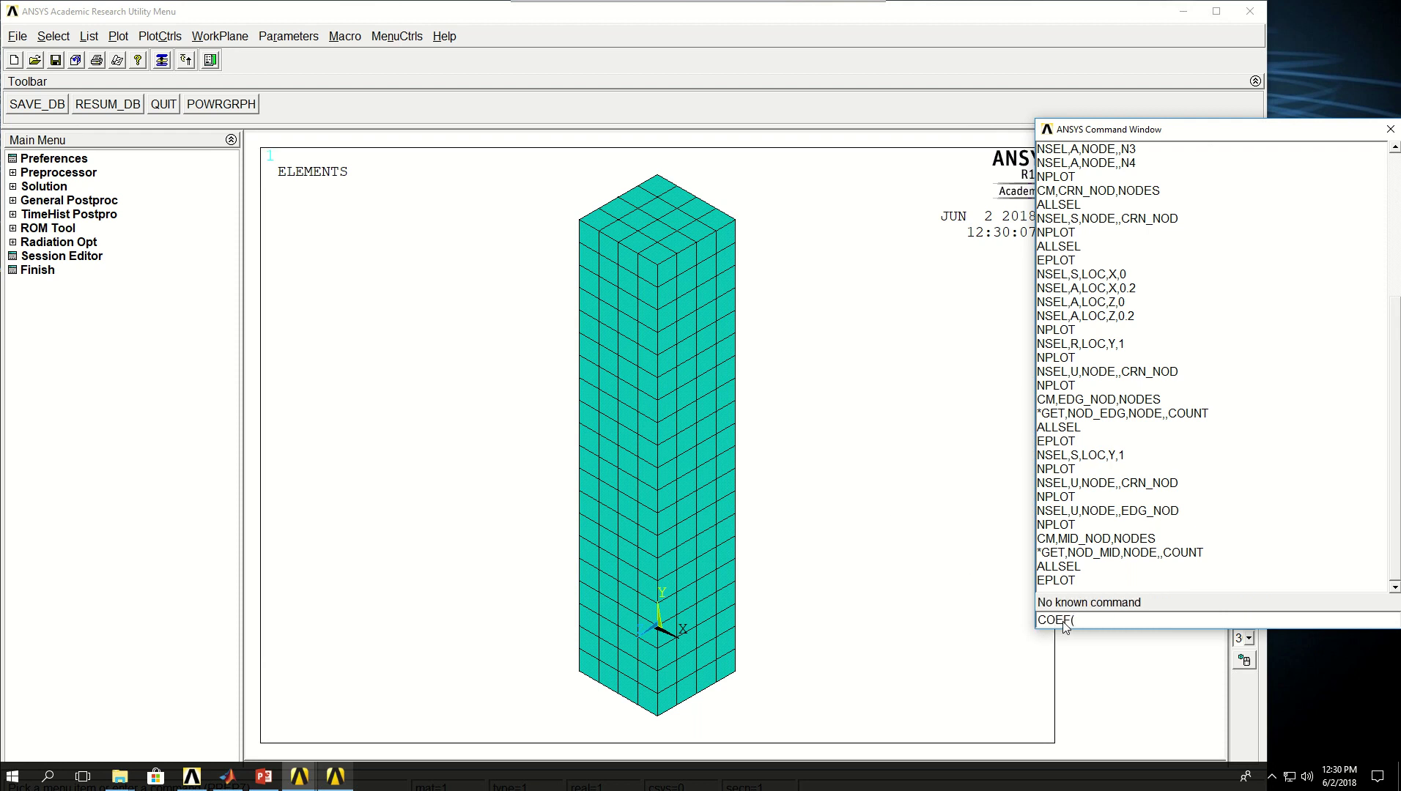
{"action": "type", "text": "=(1"}
{"action": "type", "text": "+"}
{"action": "type", "text": "CRN"}
{"action": "key", "text": "BackSpace"}
{"action": "key", "text": "BackSpace"}
{"action": "type", "text": "0.5*NOD_EDG+NOD_MOD)"}
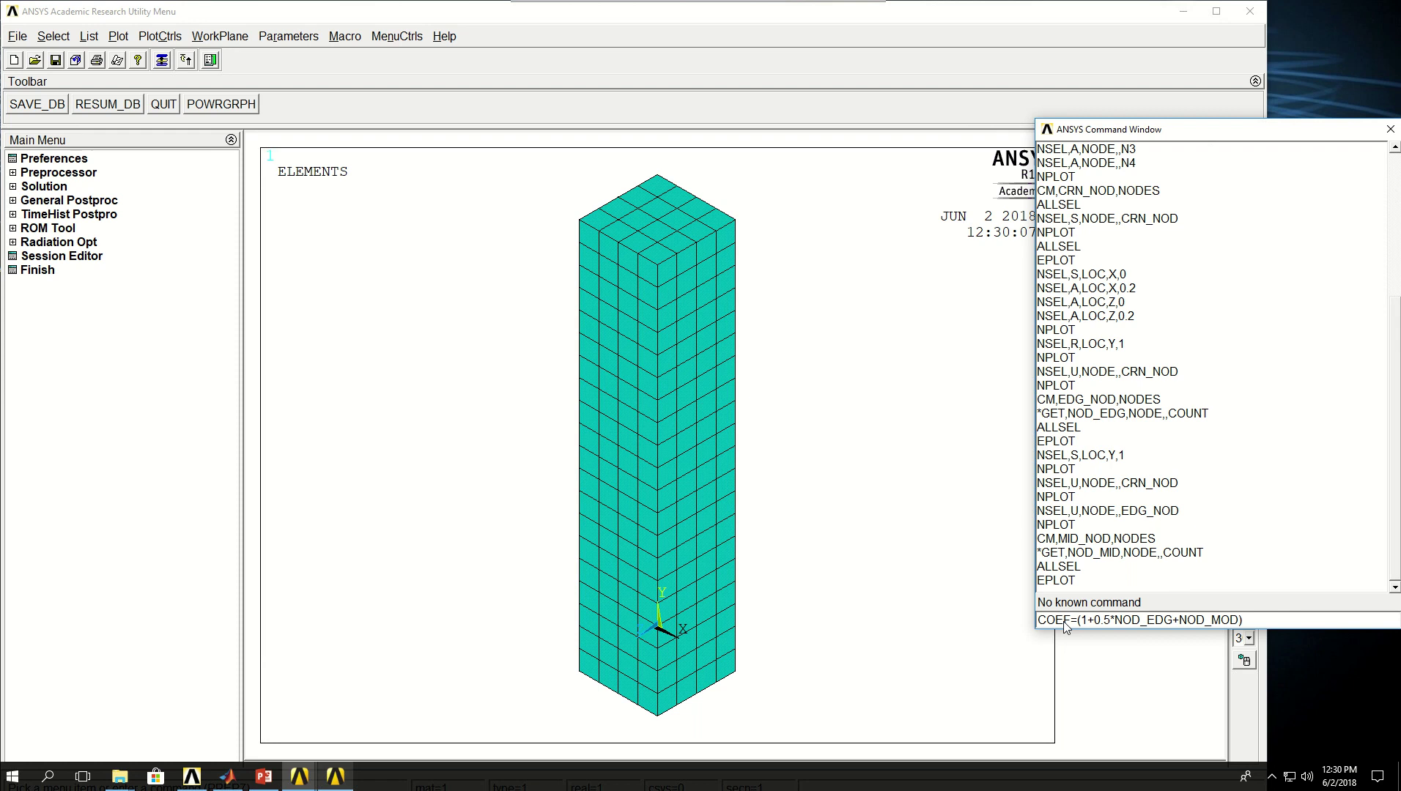
{"action": "key", "text": "Return"}
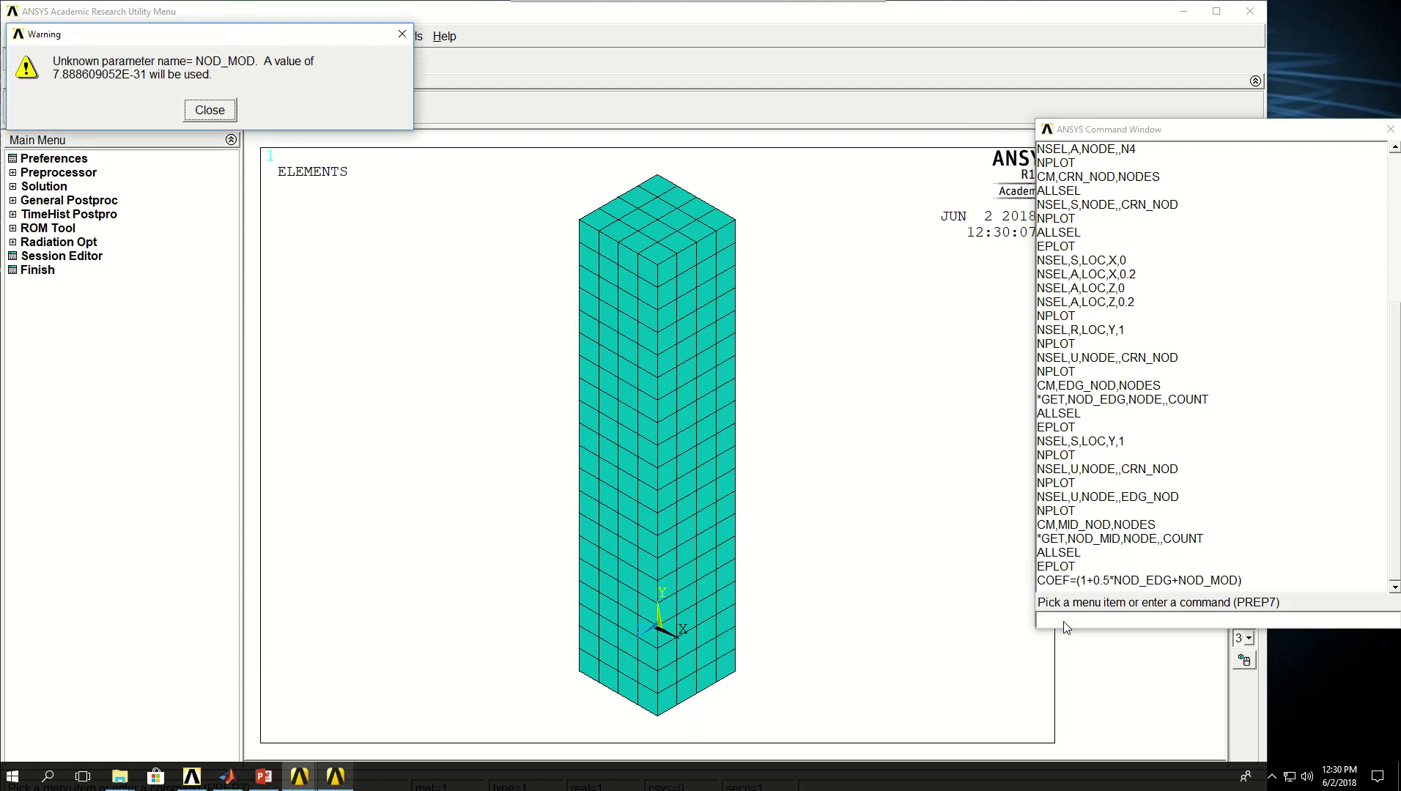
{"action": "left_click", "coordinate": [212, 112]}
{"action": "left_click", "coordinate": [1185, 621]}
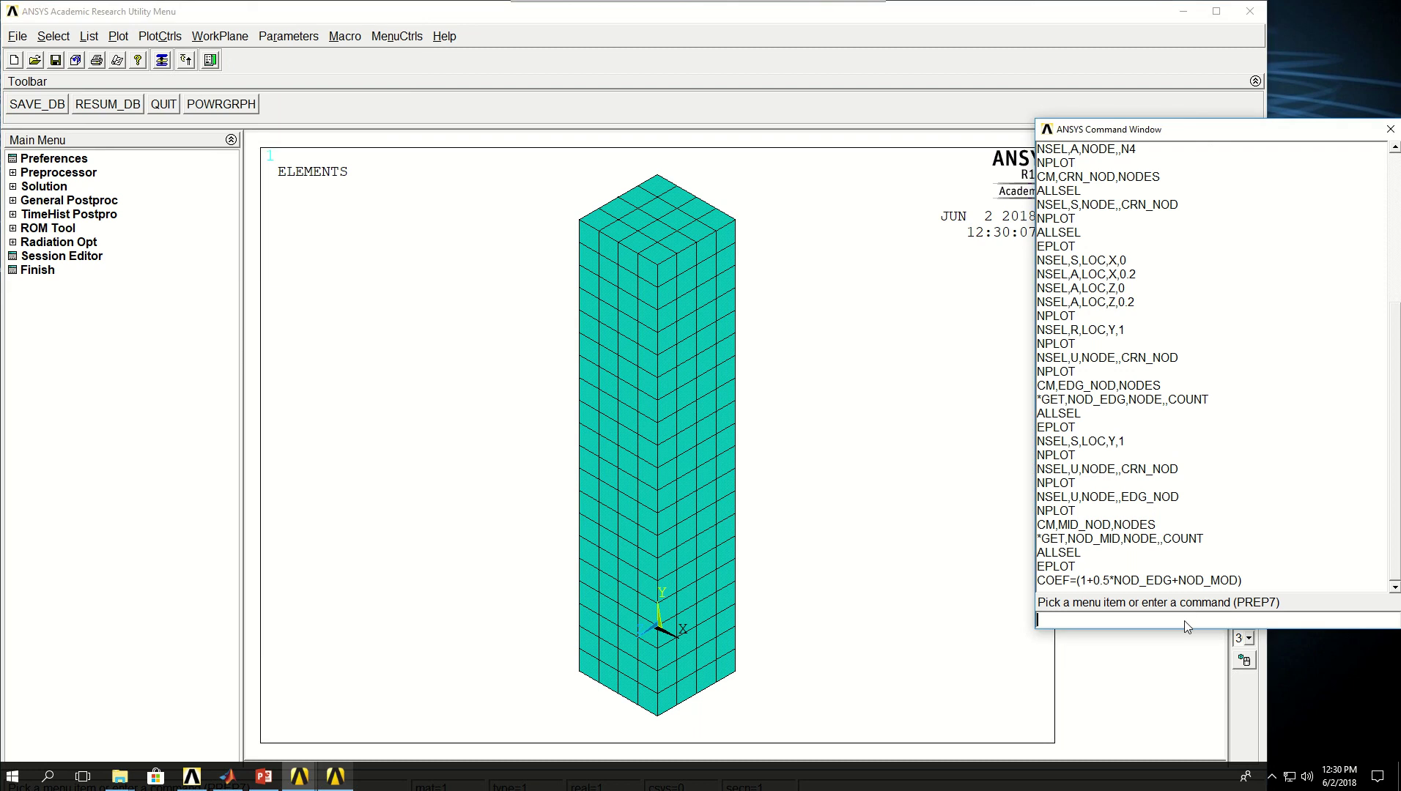
- Correct the formula to COEF=(1+0.5*NOD_EDG+NOD_MID) and confirm COEF equals 48
{"action": "key", "text": "Up"}
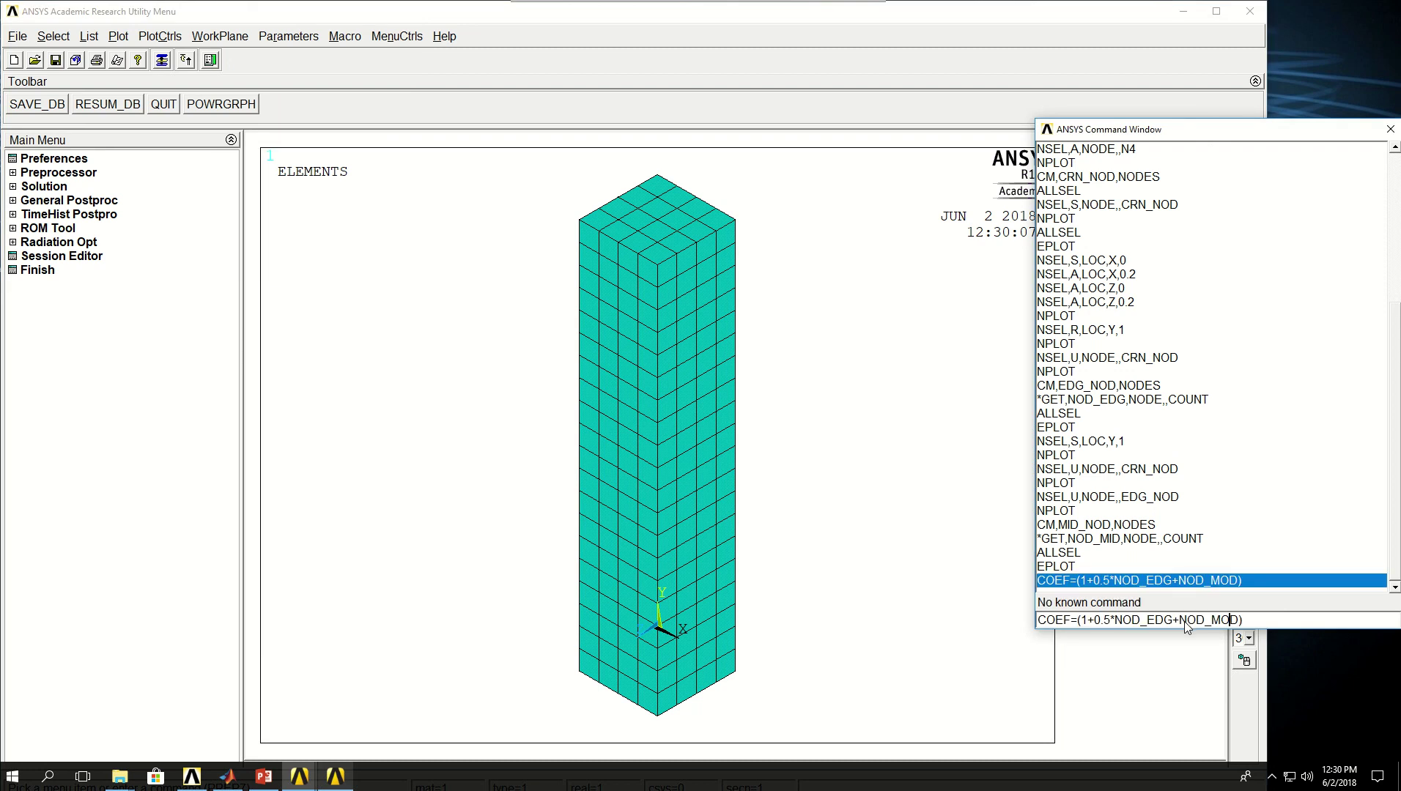
{"action": "key", "text": "BackSpace"}
{"action": "type", "text": "I"}
{"action": "key", "text": "Return"}
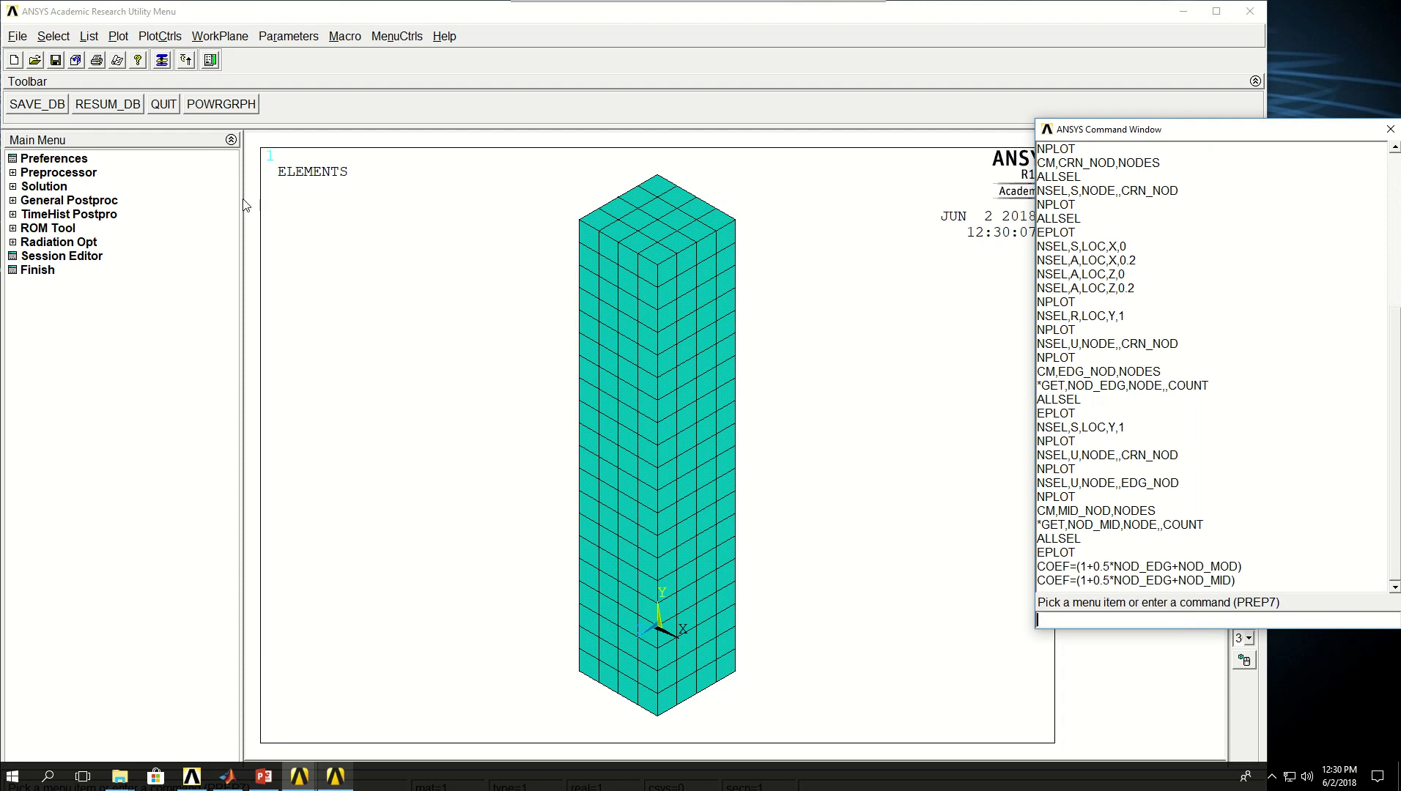
{"action": "left_click", "coordinate": [288, 38]}
{"action": "left_click", "coordinate": [294, 59]}
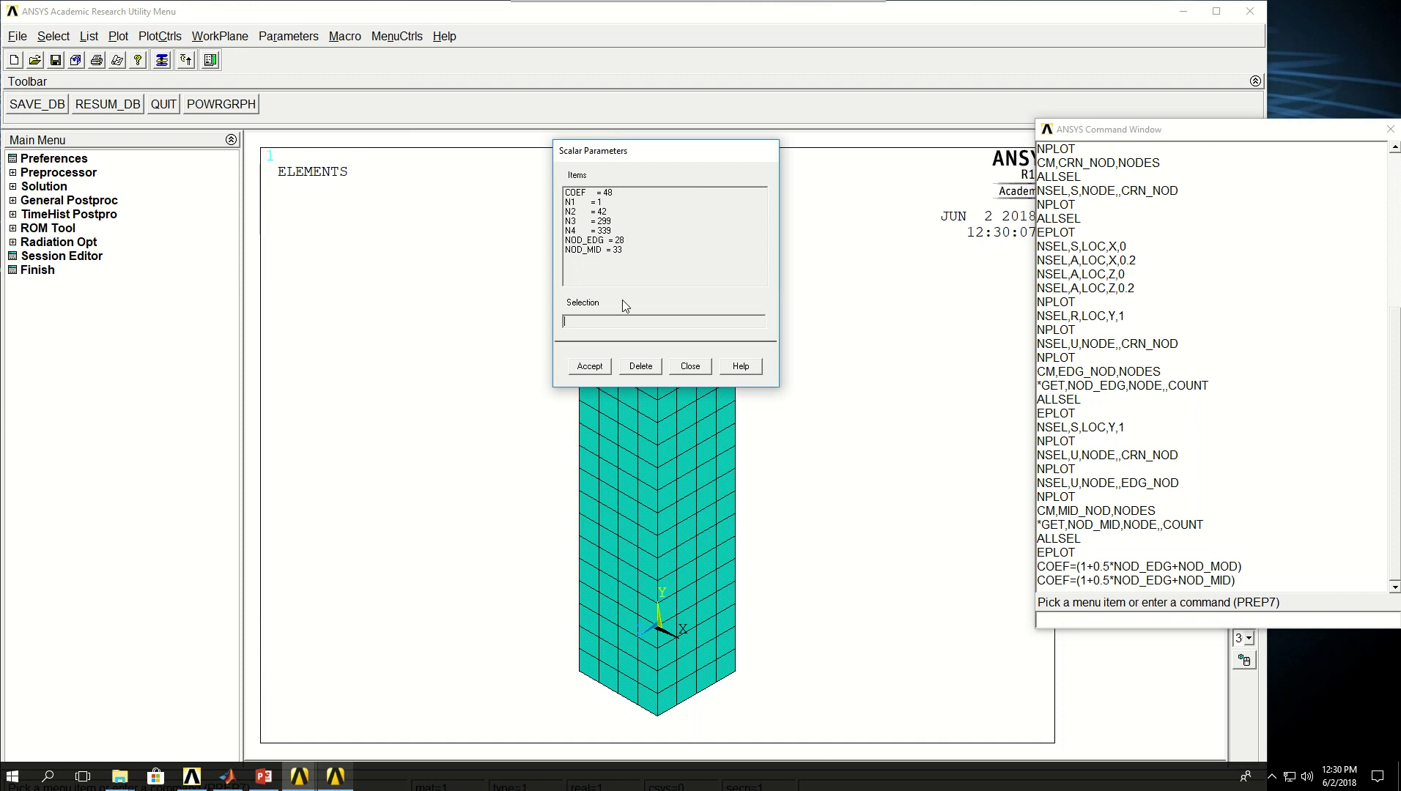
{"action": "left_click", "coordinate": [689, 367]}
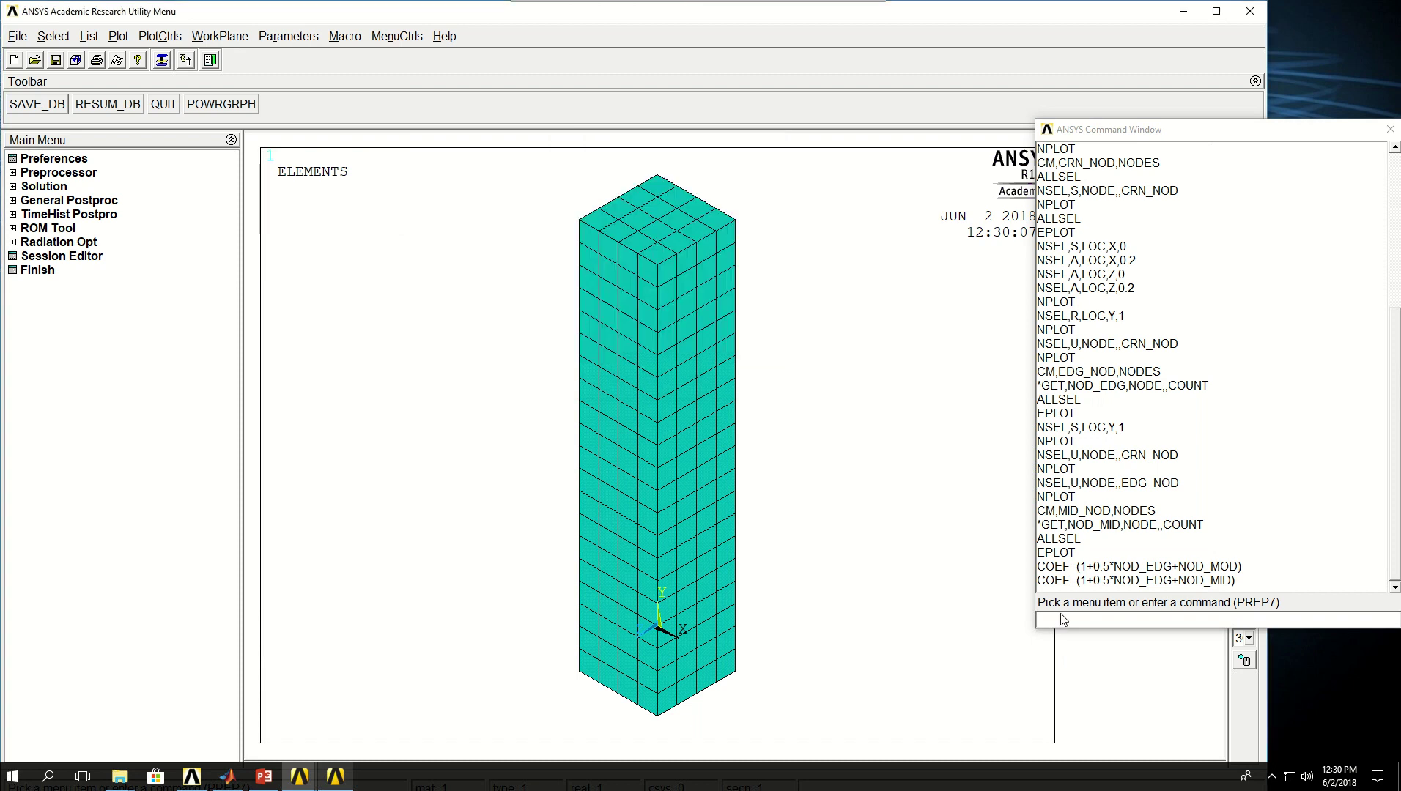
- Define FN=100/COEF and confirm in Scalar Parameters that it equals 2.08333333
{"action": "left_click", "coordinate": [1059, 621]}
{"action": "type", "text": "F"}
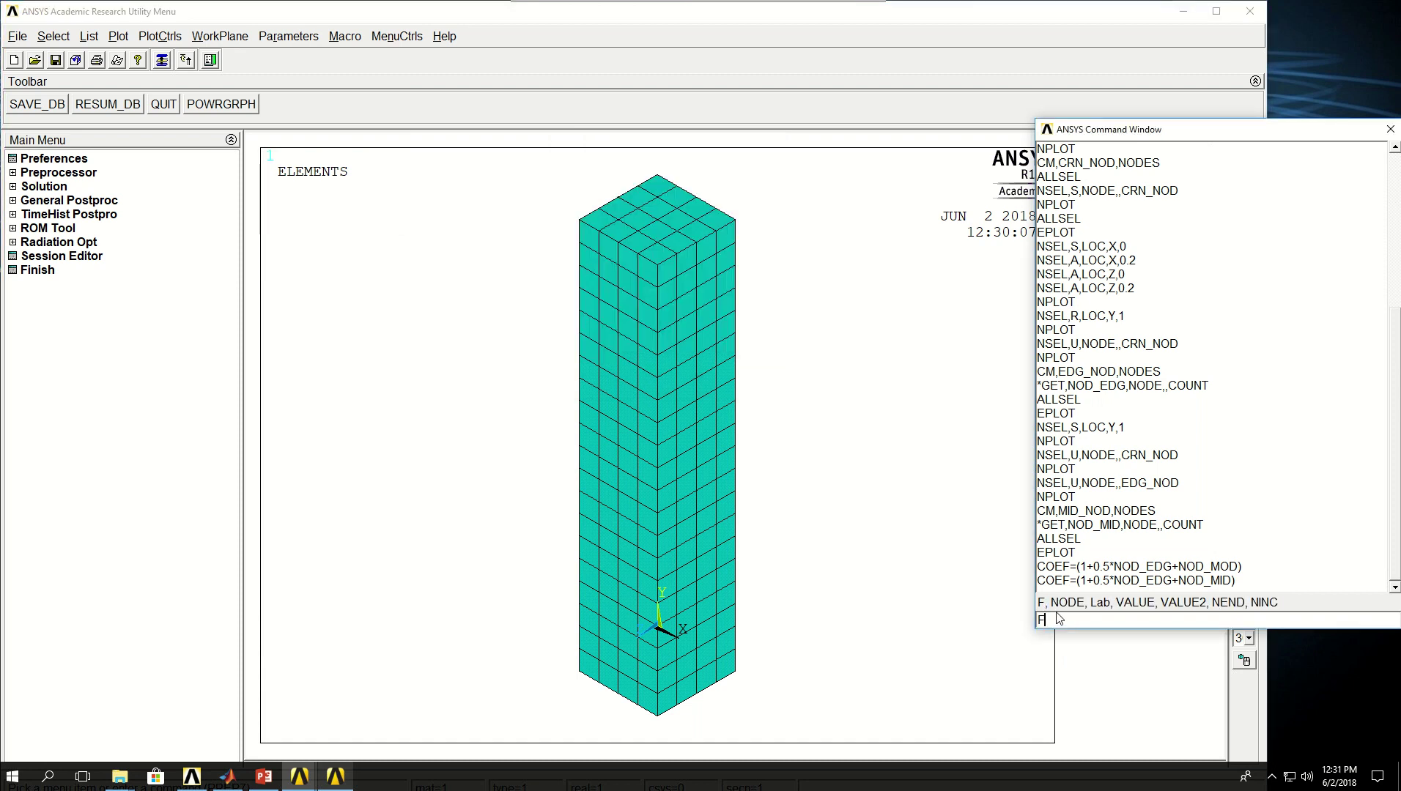
{"action": "type", "text": "N=100"}
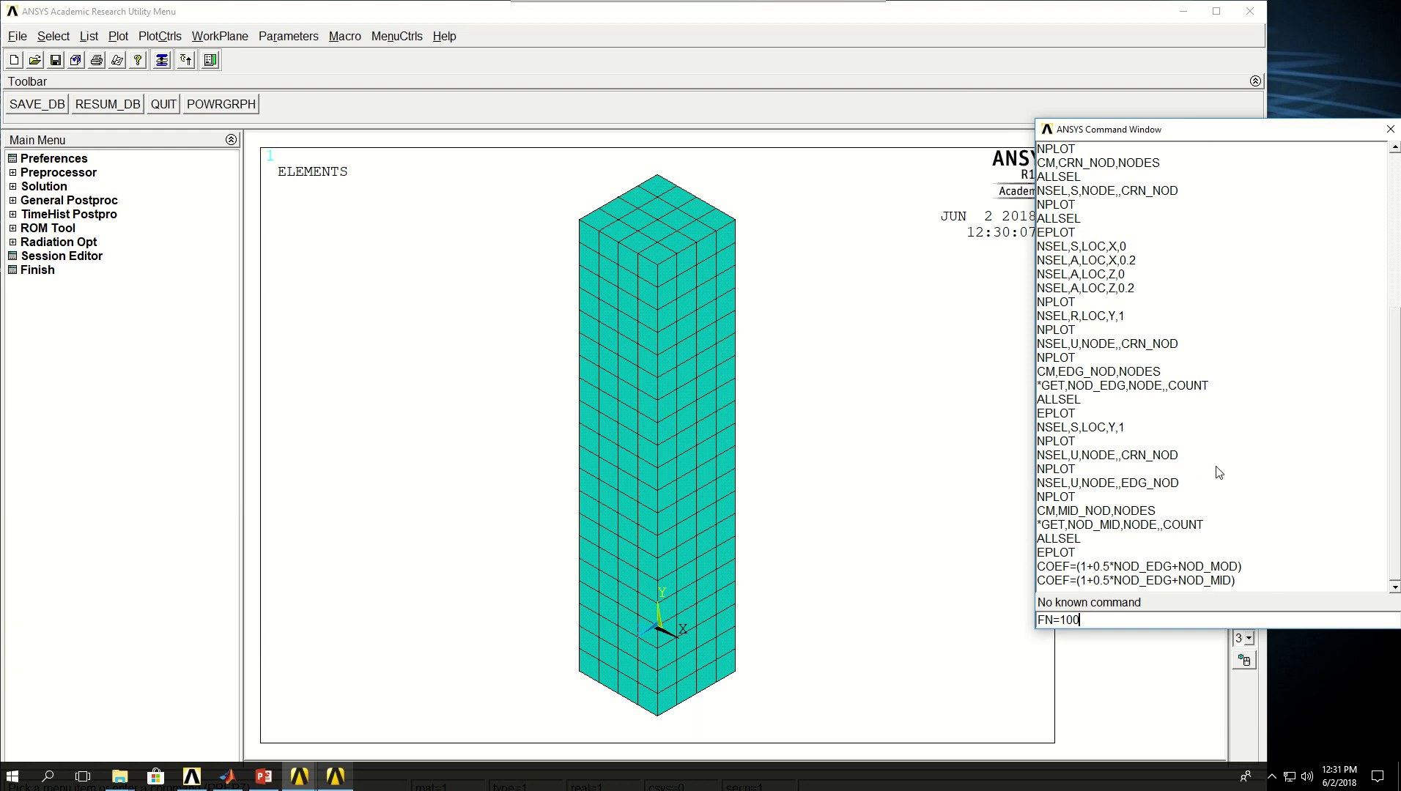
{"action": "type", "text": "/COEF"}
{"action": "key", "text": "Return"}
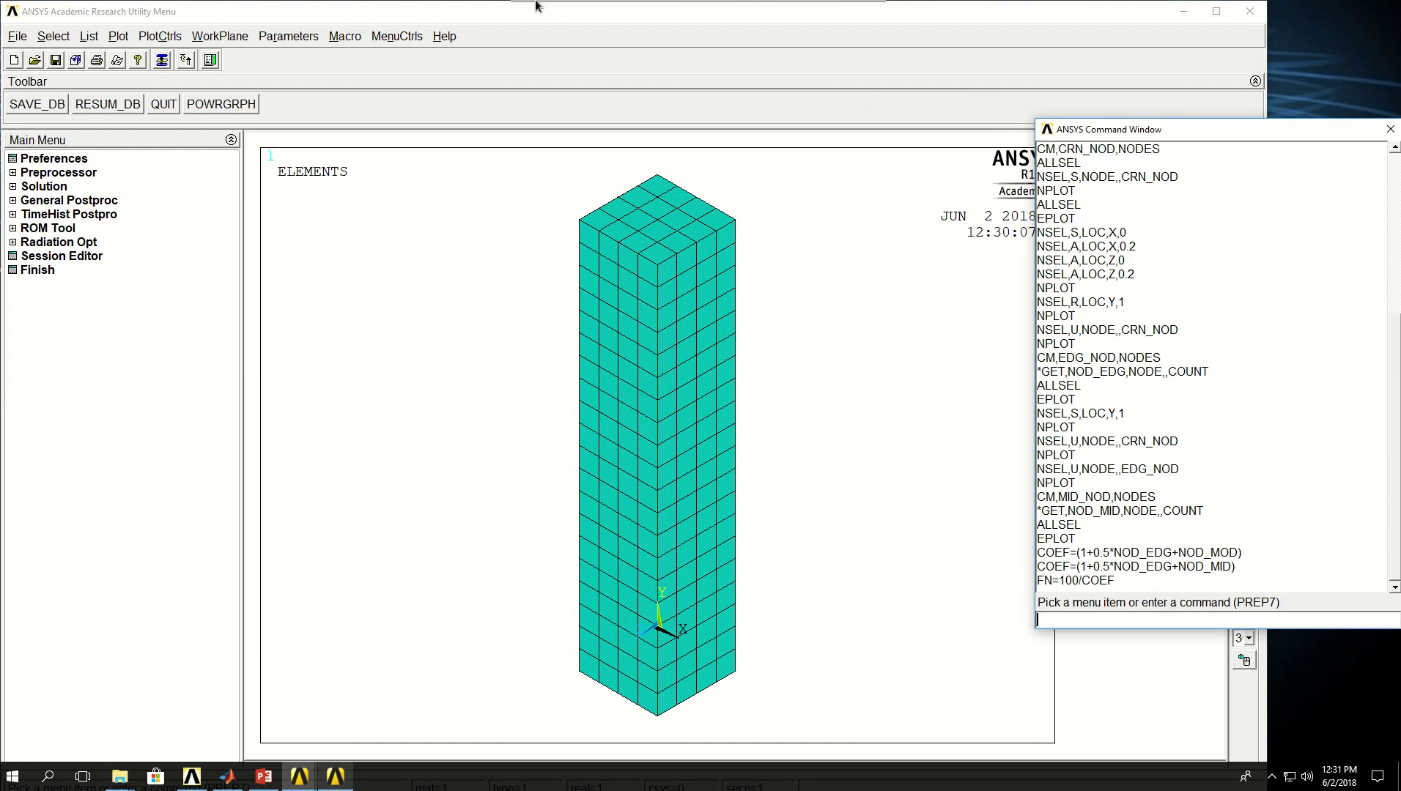
{"action": "left_click", "coordinate": [290, 36]}
{"action": "left_click", "coordinate": [307, 59]}
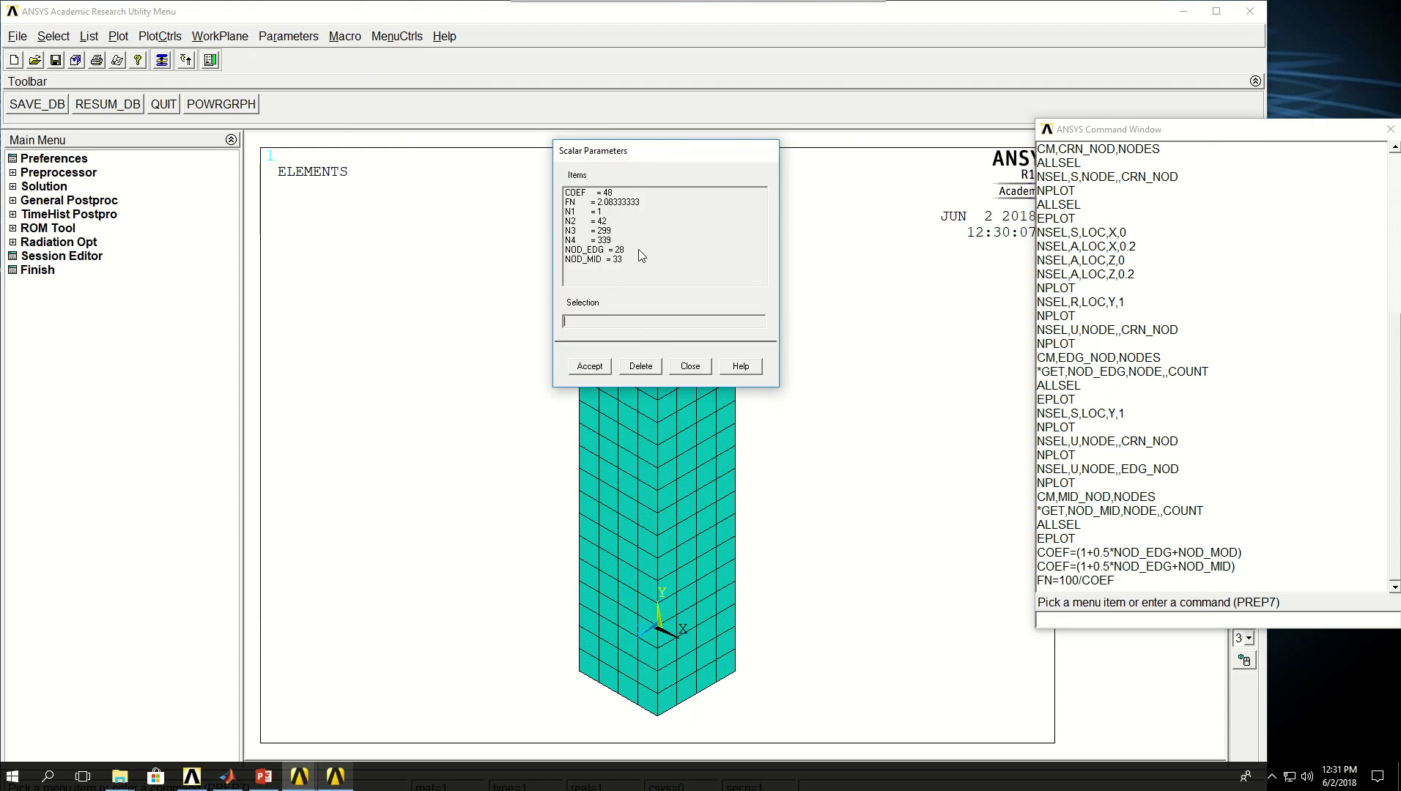
{"action": "left_click", "coordinate": [691, 367]}
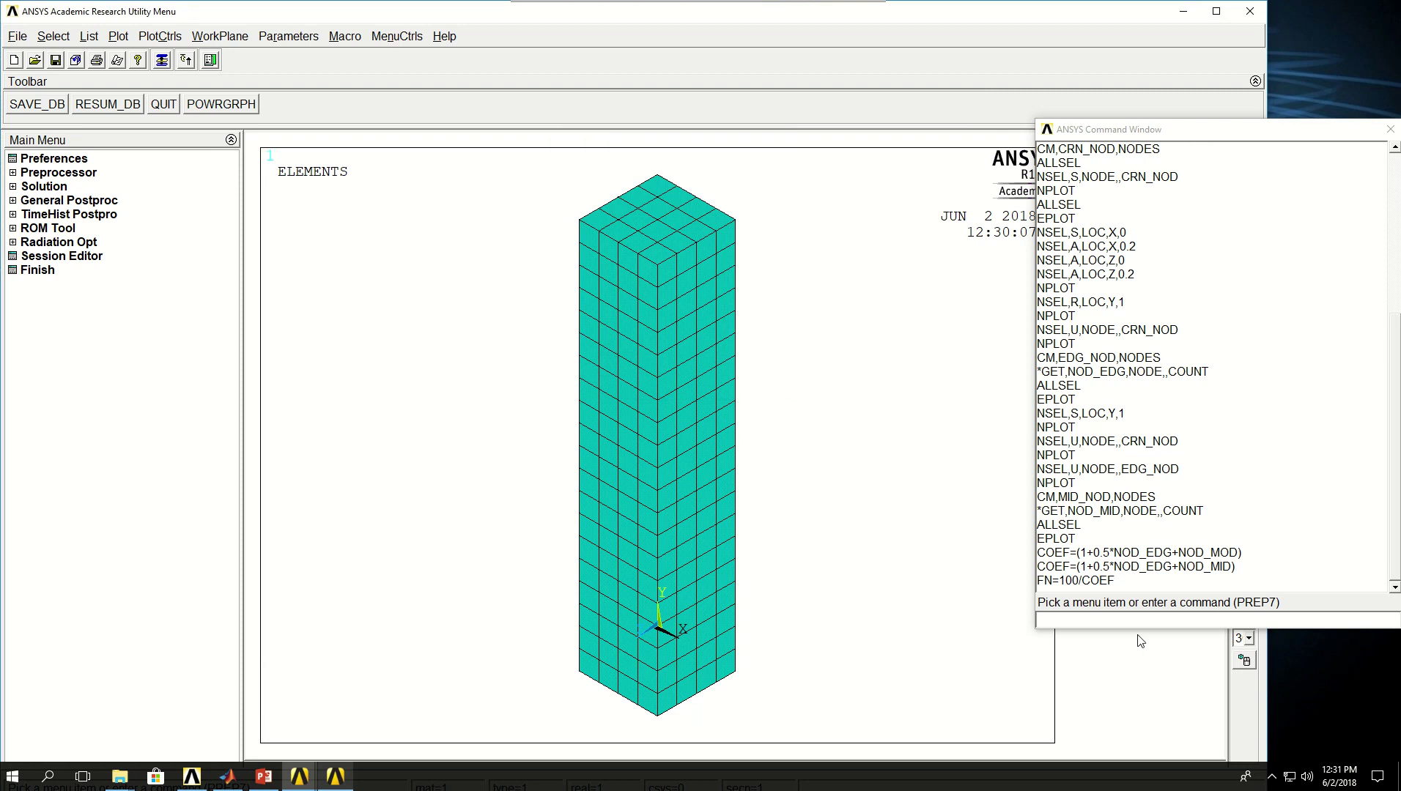
{"action": "left_click", "coordinate": [1100, 621]}
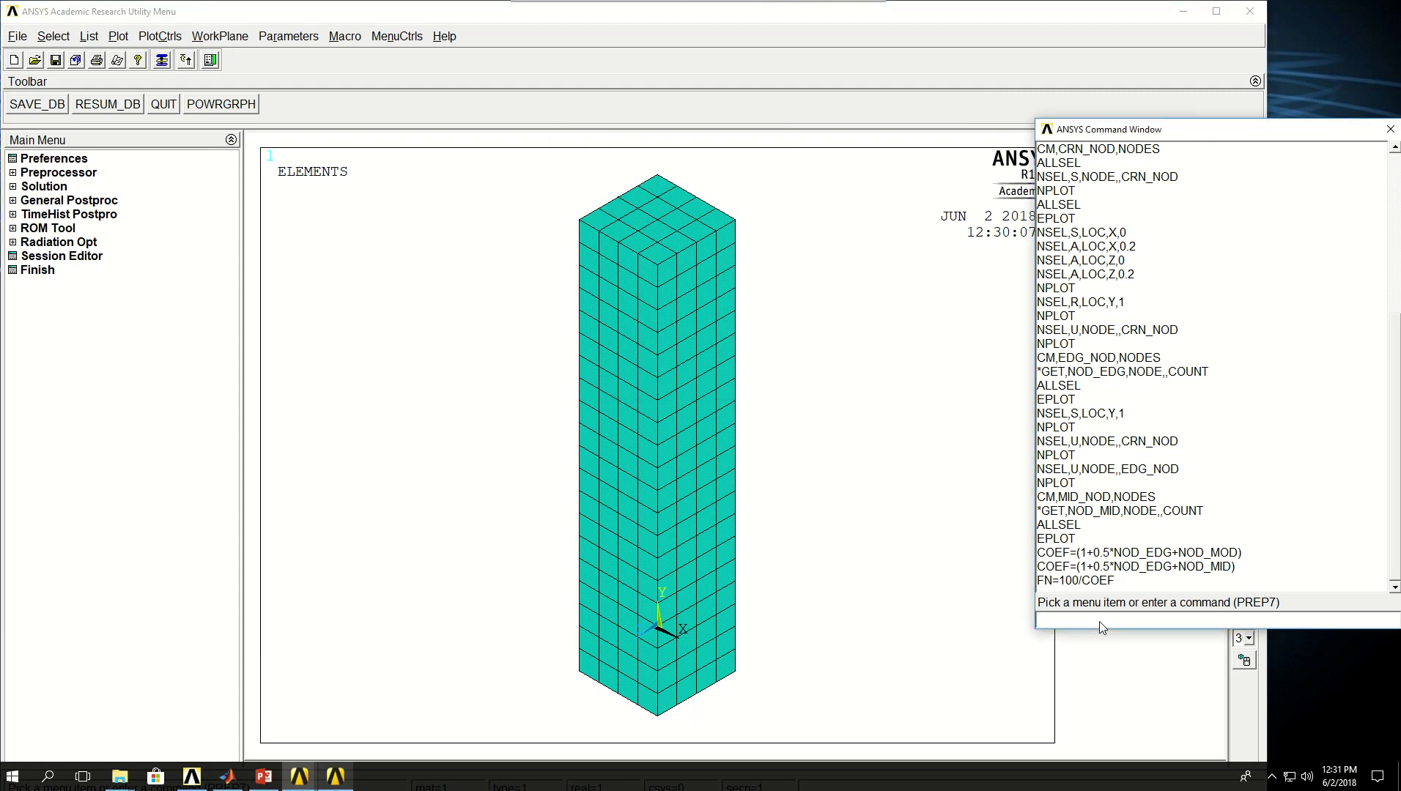
- Apply upward FY forces of FN/4 on CRN_NOD and FN/2 on EDG_NOD
{"action": "type", "text": "F,CRN_NOD"}
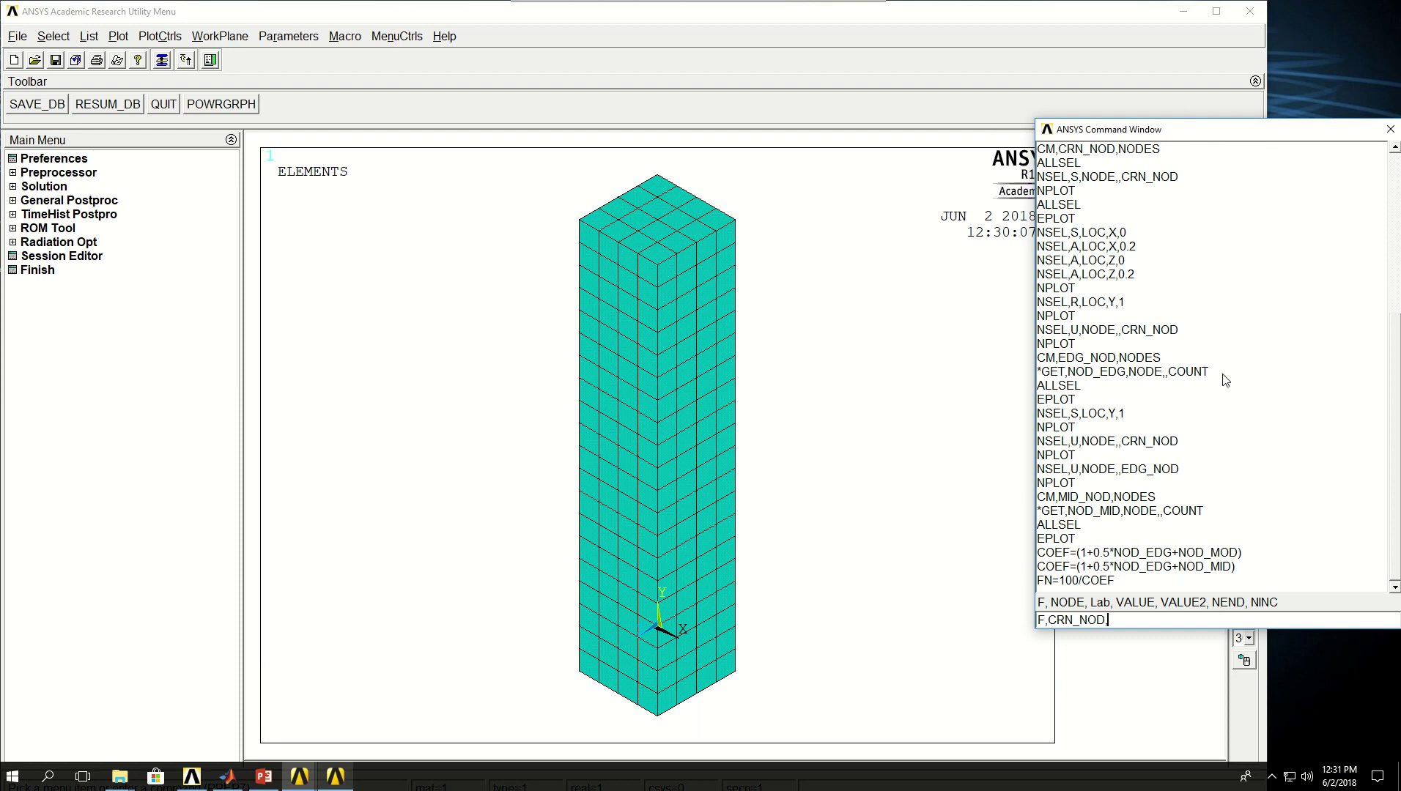
{"action": "type", "text": ",FY,FN/4"}
{"action": "key", "text": "Return"}
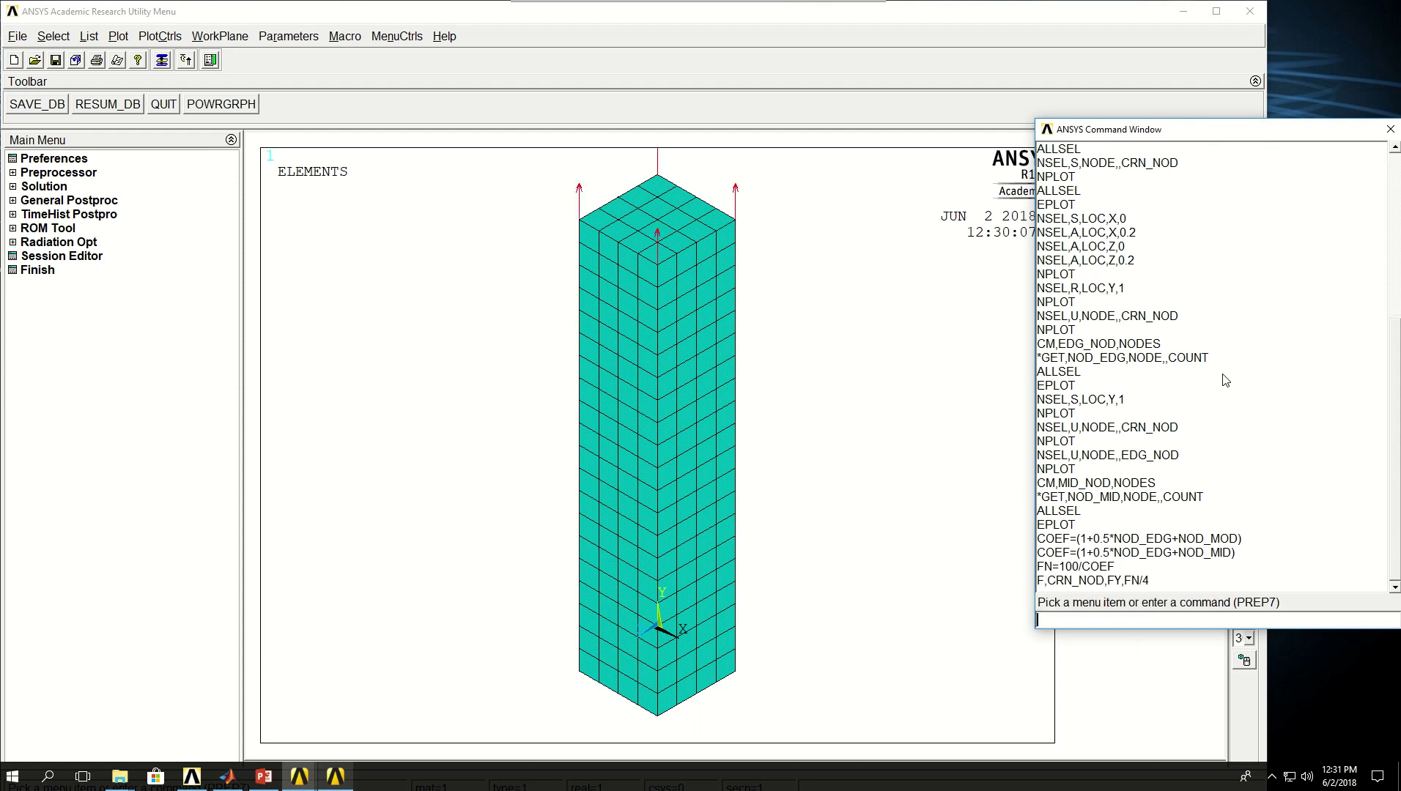
{"action": "key", "text": "Up"}
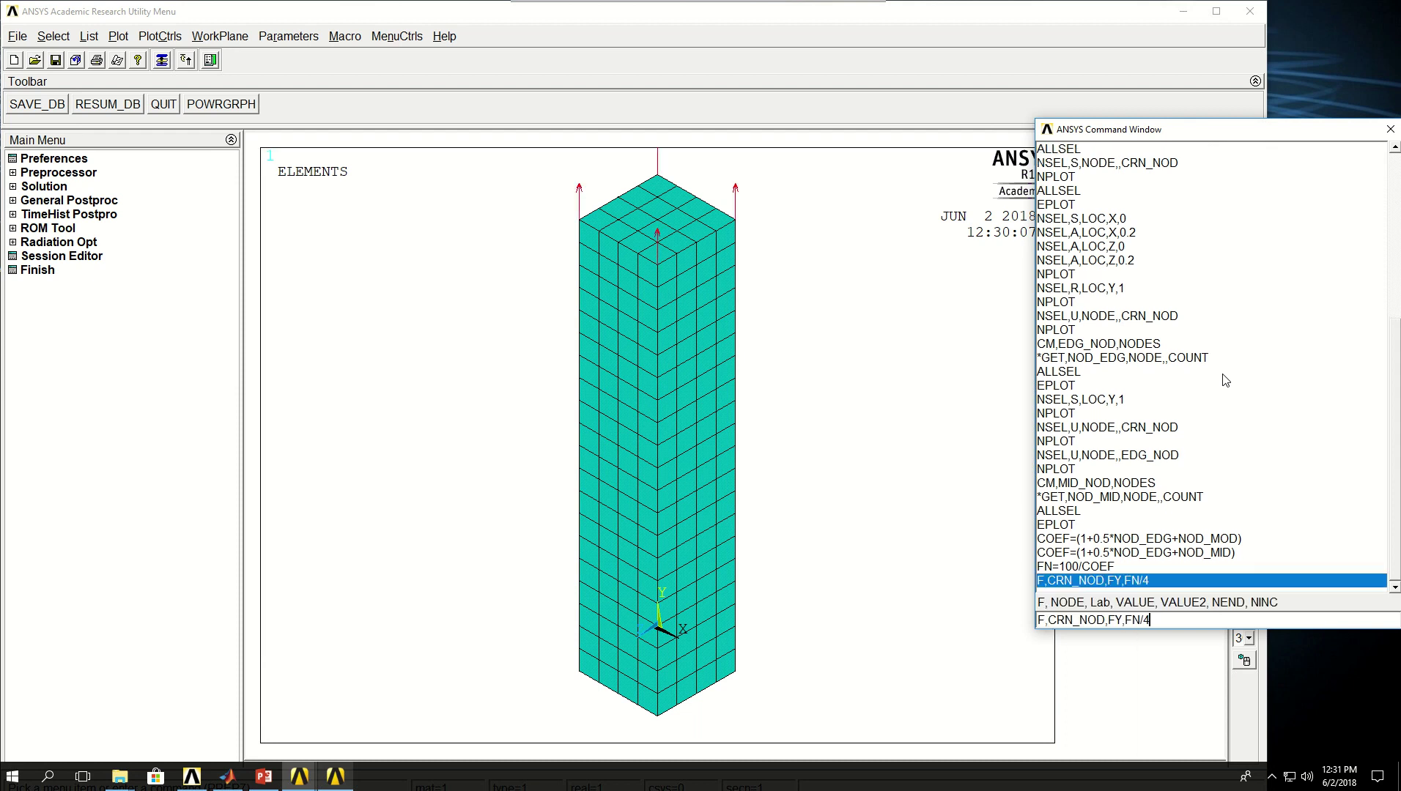
{"action": "key", "text": "BackSpace"}
{"action": "type", "text": "2"}
{"action": "key", "text": "BackSpace"}
{"action": "key", "text": "BackSpace"}
{"action": "key", "text": "BackSpace"}
{"action": "type", "text": "EDG"}
{"action": "key", "text": "Return"}
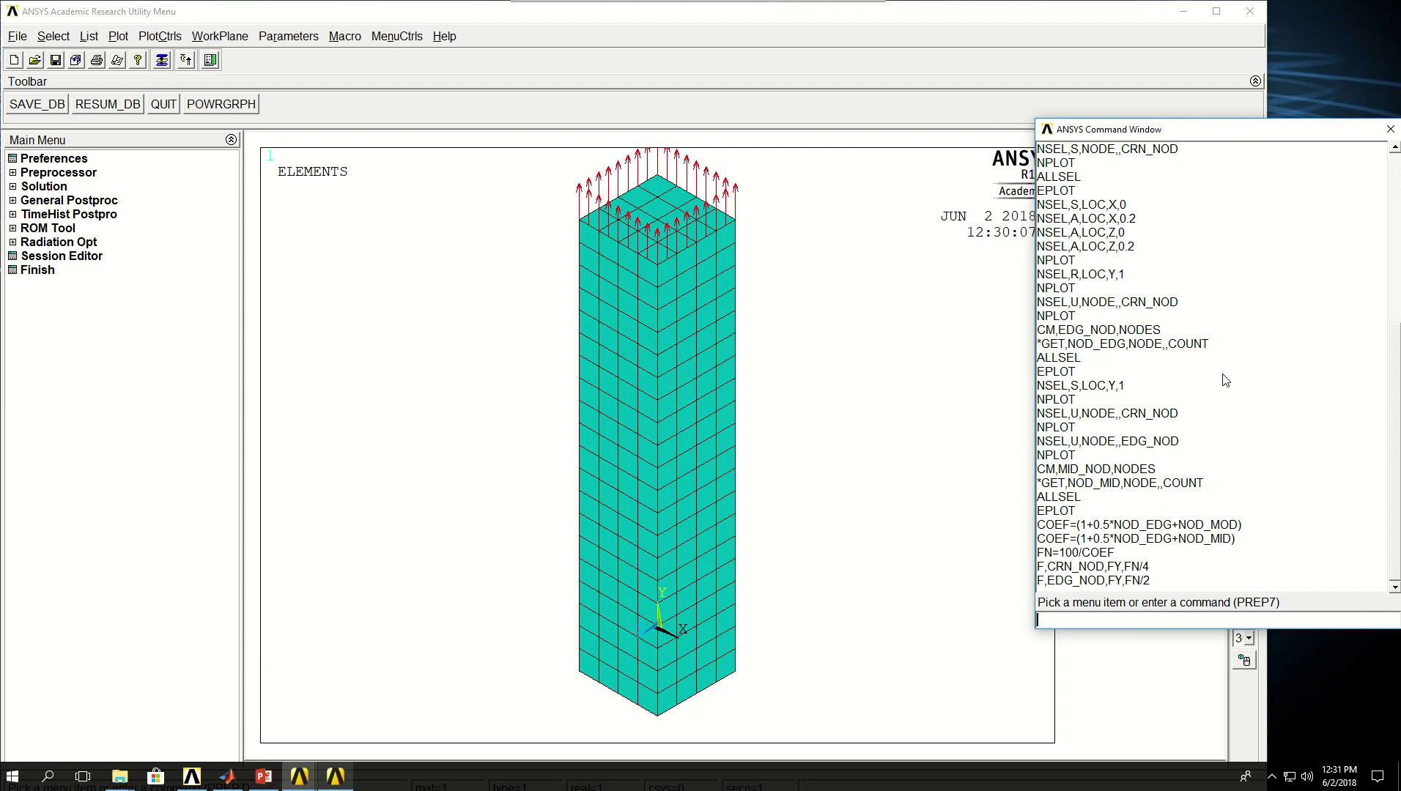
- Apply the full FN upward FY force on the MID_NOD nodes
{"action": "key", "text": "Up"}
{"action": "key", "text": "BackSpace"}
{"action": "key", "text": "BackSpace"}
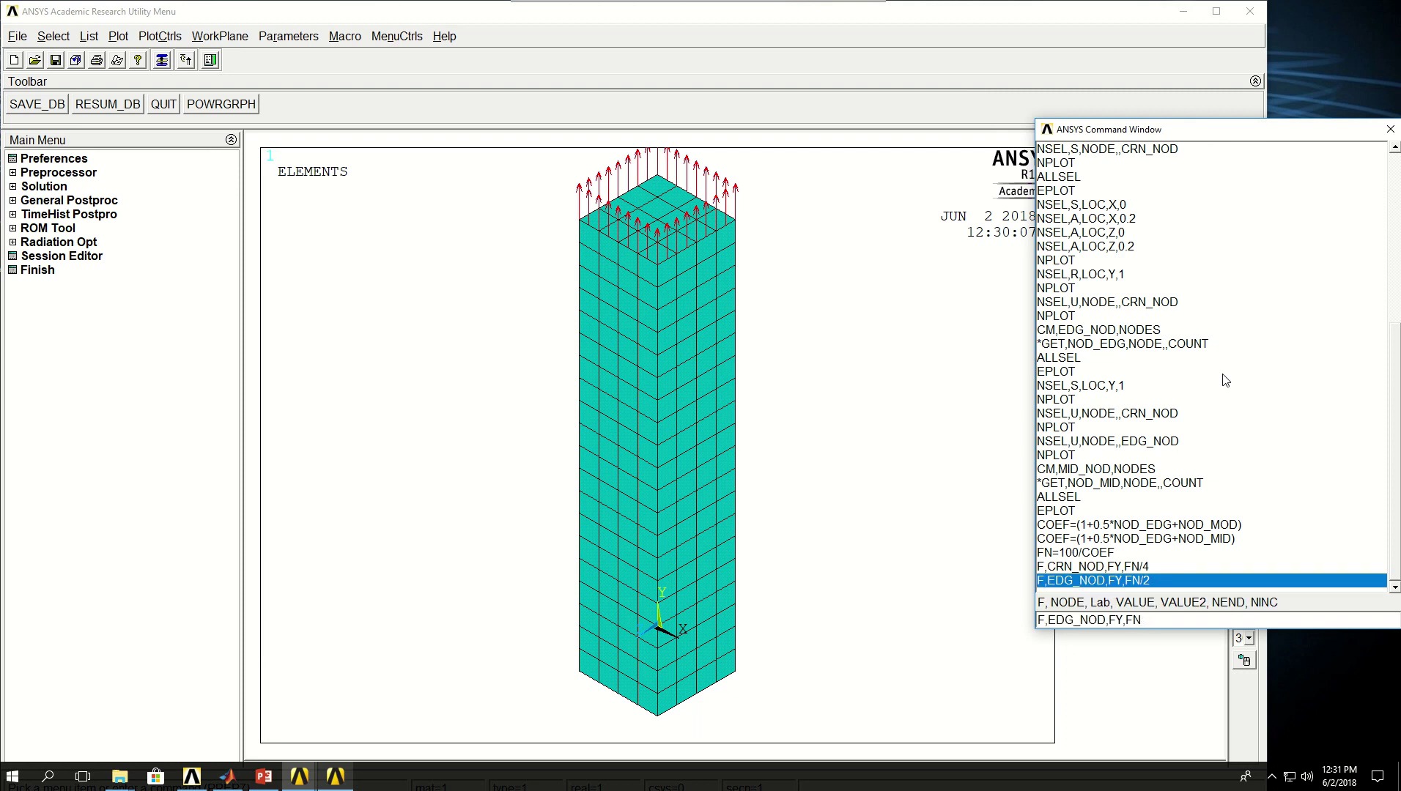
{"action": "key", "text": "shift+Left"}
{"action": "key", "text": "shift+Left"}
{"action": "key", "text": "shift+Left"}
{"action": "type", "text": "MID"}
{"action": "key", "text": "Return"}
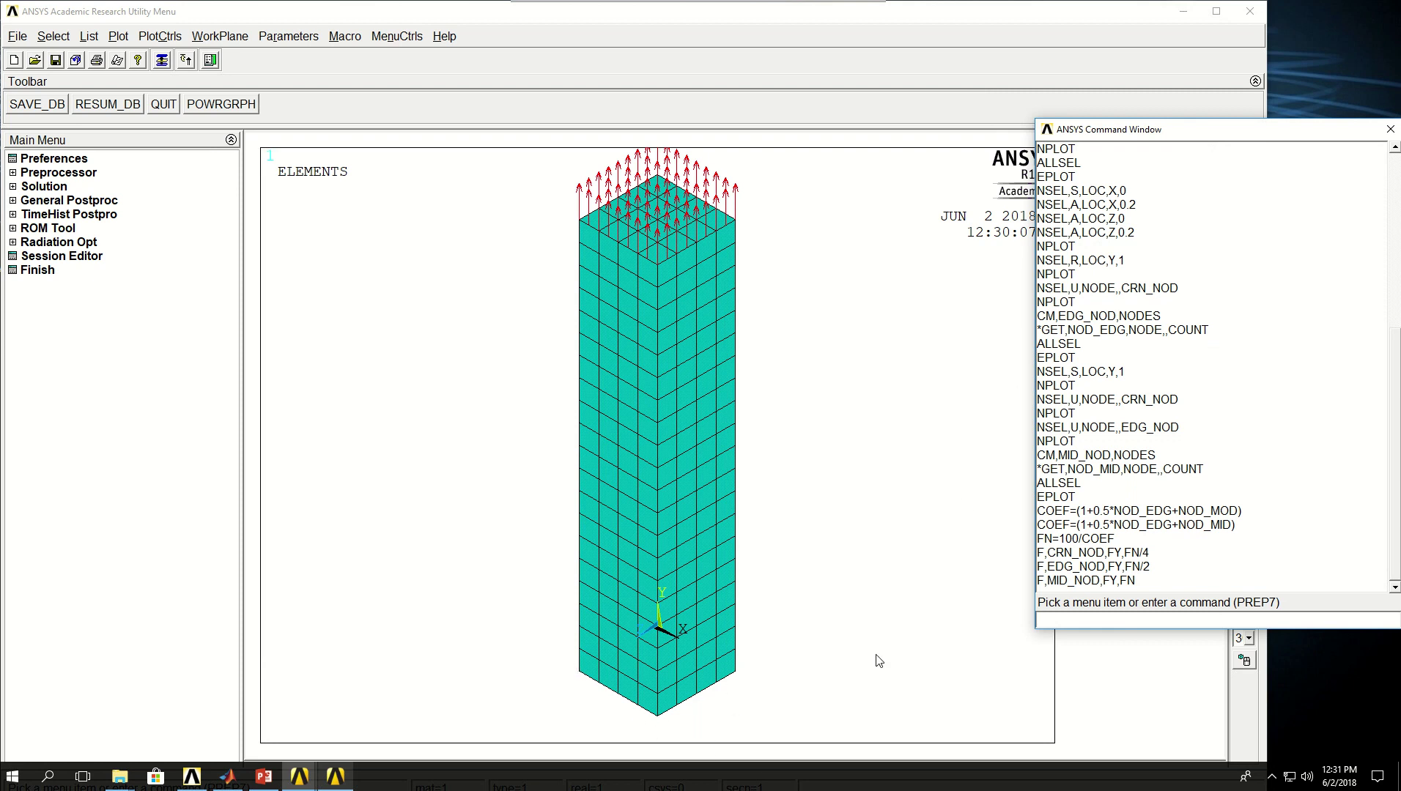
- Select and plot the base nodes at Y=0, then fix all their DOFs with D,ALL,ALL,0
{"action": "type", "text": "NSEL,S,LOC,"}
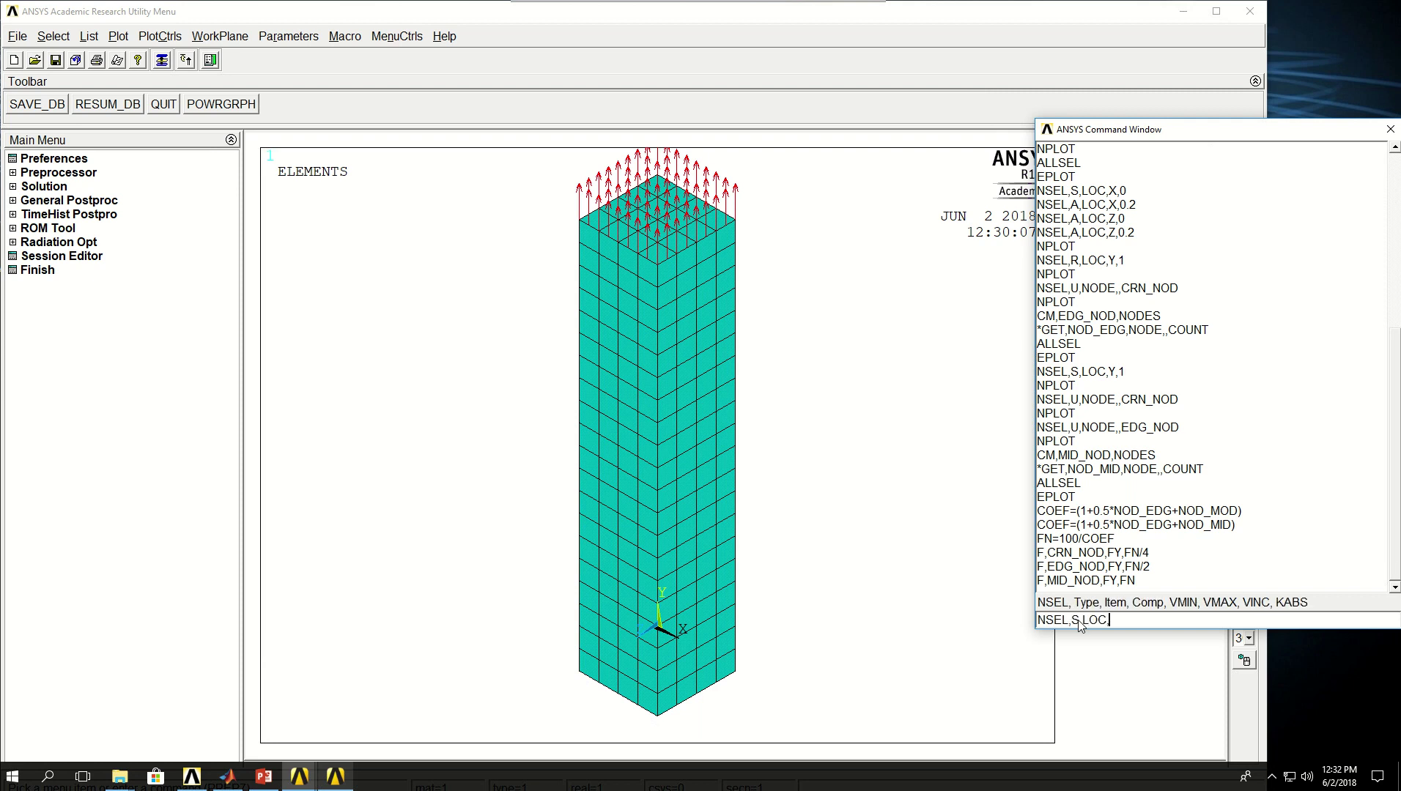
{"action": "type", "text": "Y,0"}
{"action": "key", "text": "Return"}
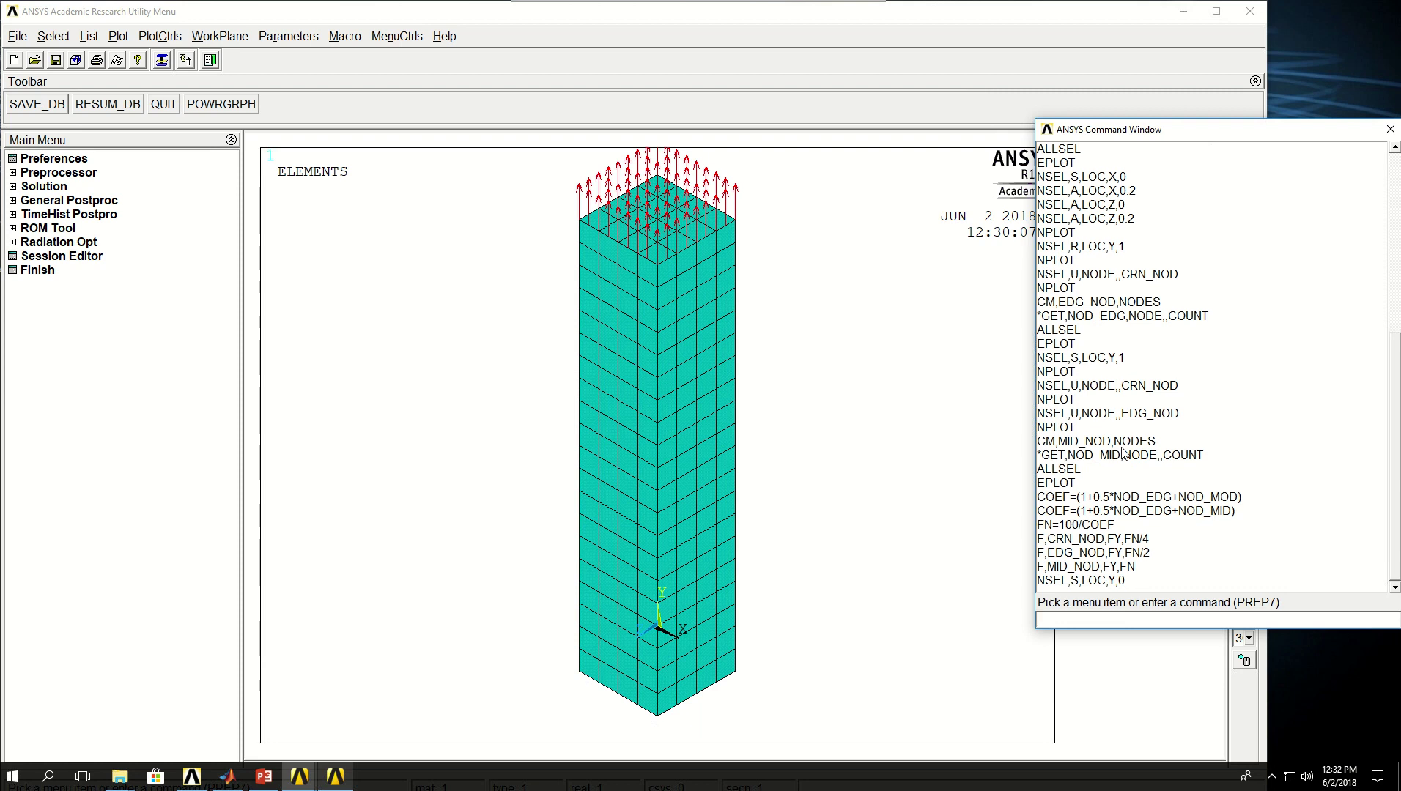
{"action": "type", "text": "NPLOT"}
{"action": "key", "text": "Return"}
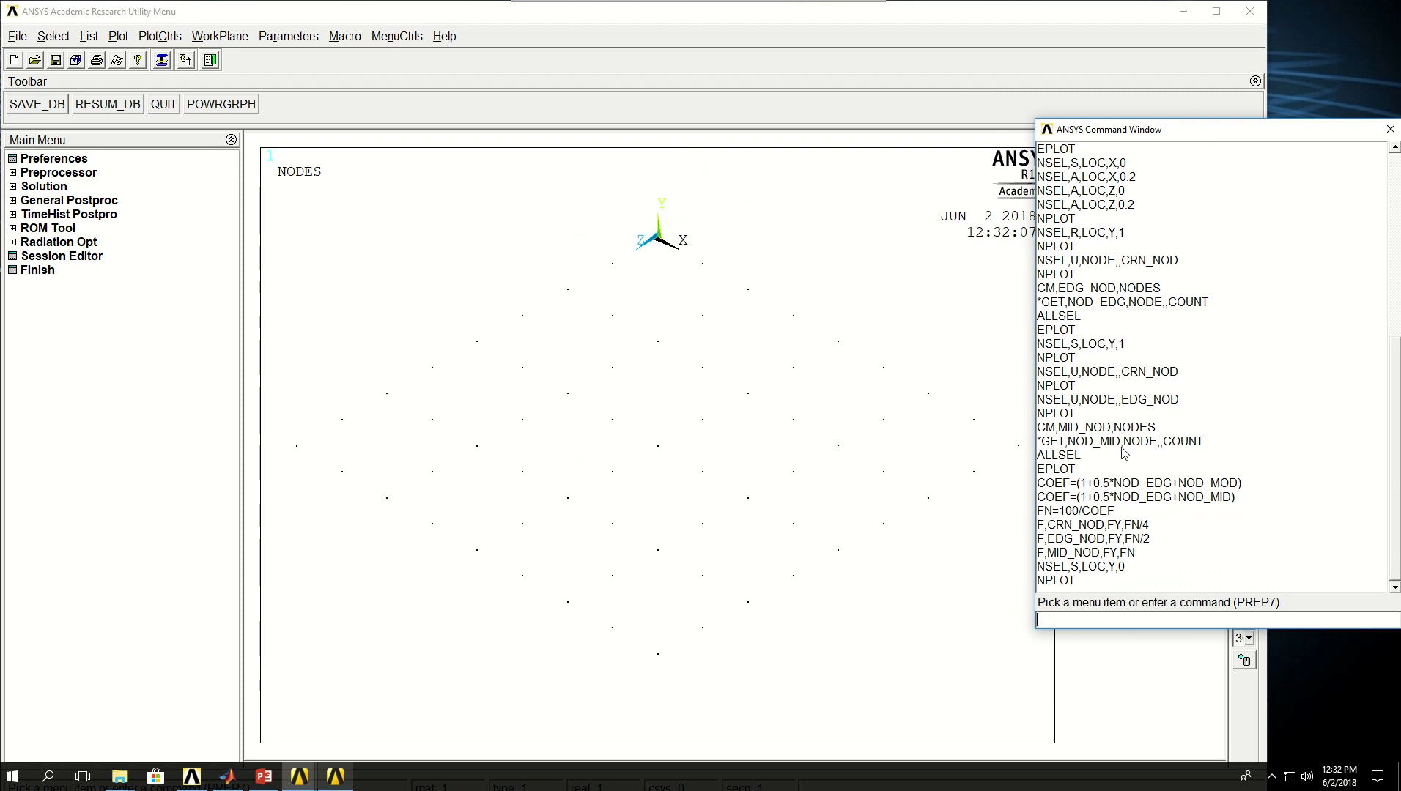
{"action": "type", "text": "D,ALL,ALL"}
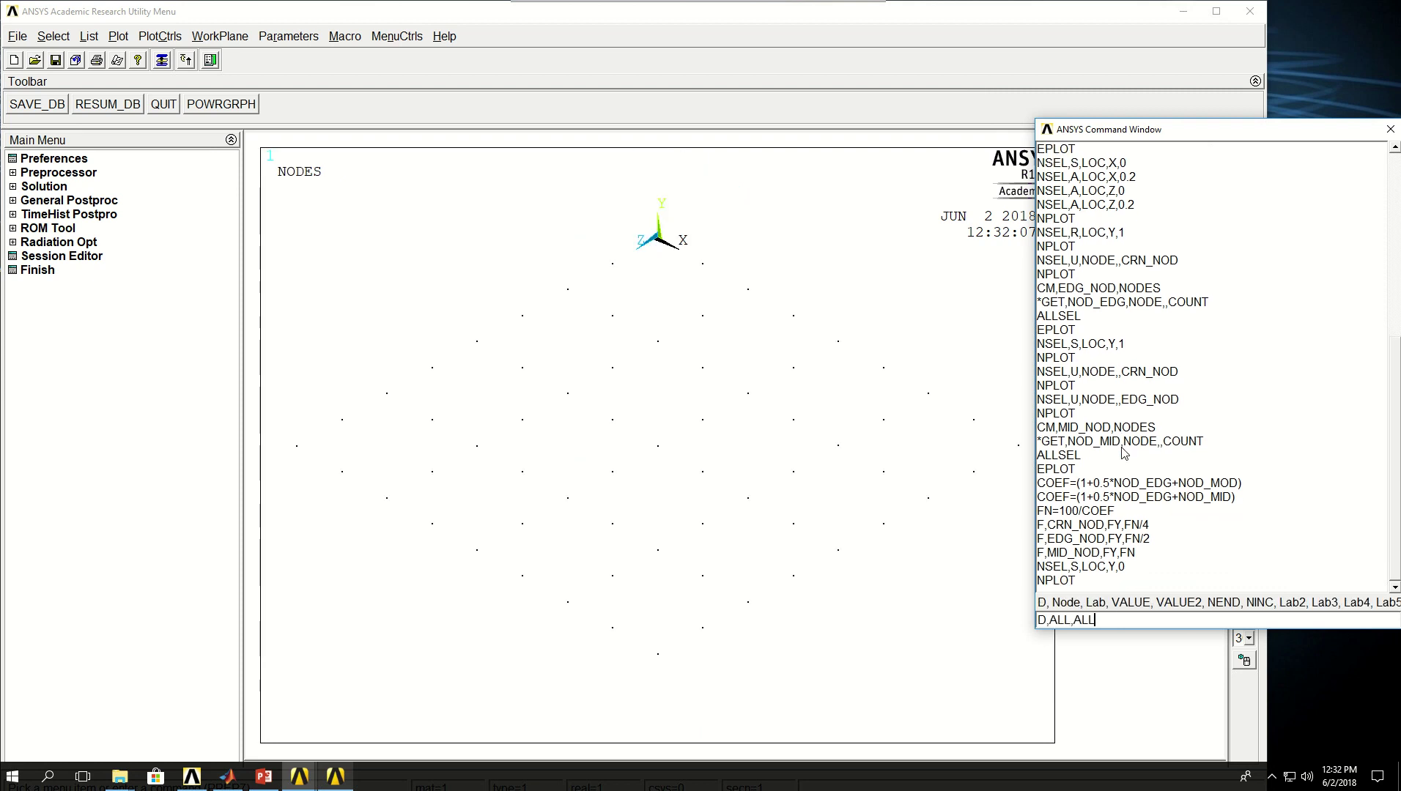
{"action": "type", "text": ",0"}
{"action": "key", "text": "Return"}
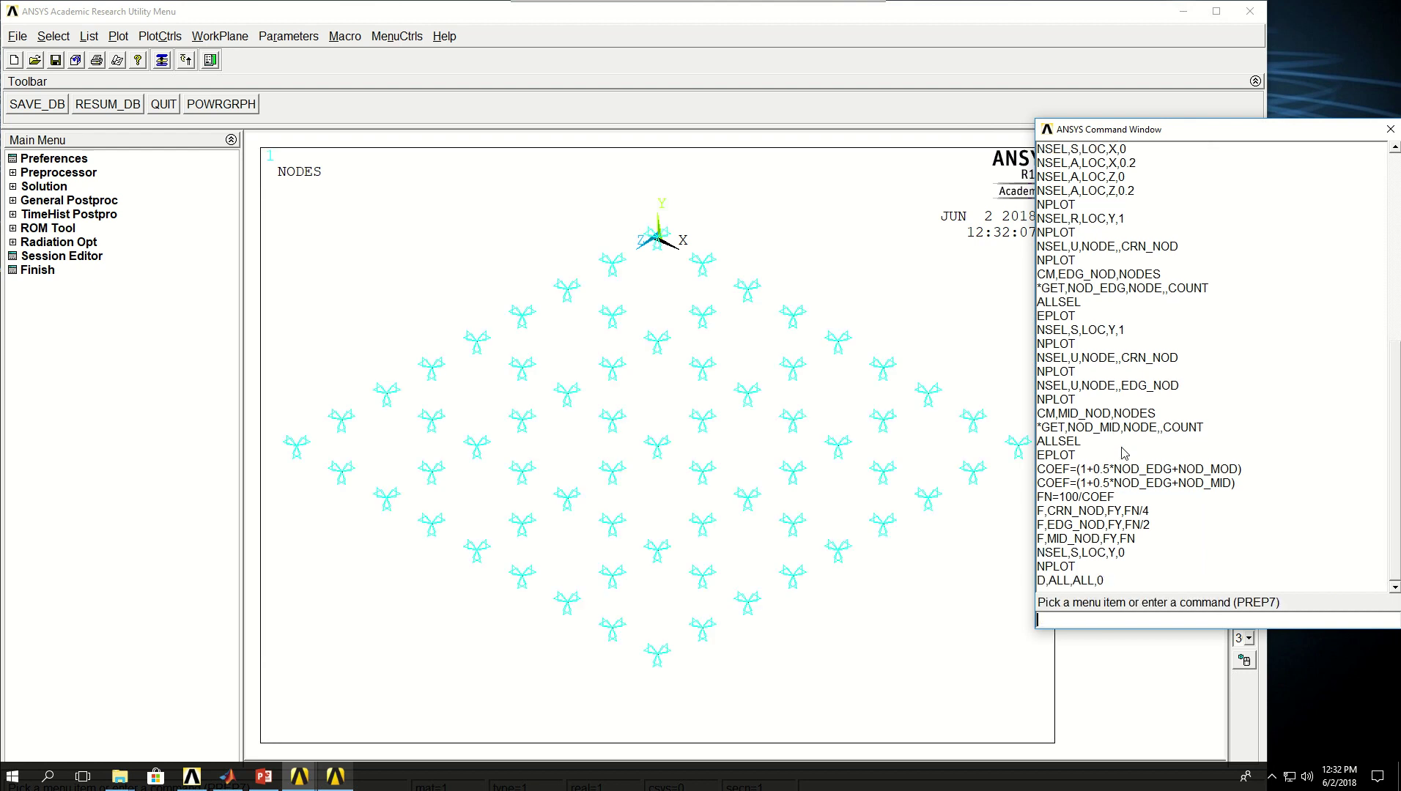
- Reselect the whole model and replot the elements showing loads and constraints
{"action": "type", "text": "ALLSEL"}
{"action": "key", "text": "Return"}
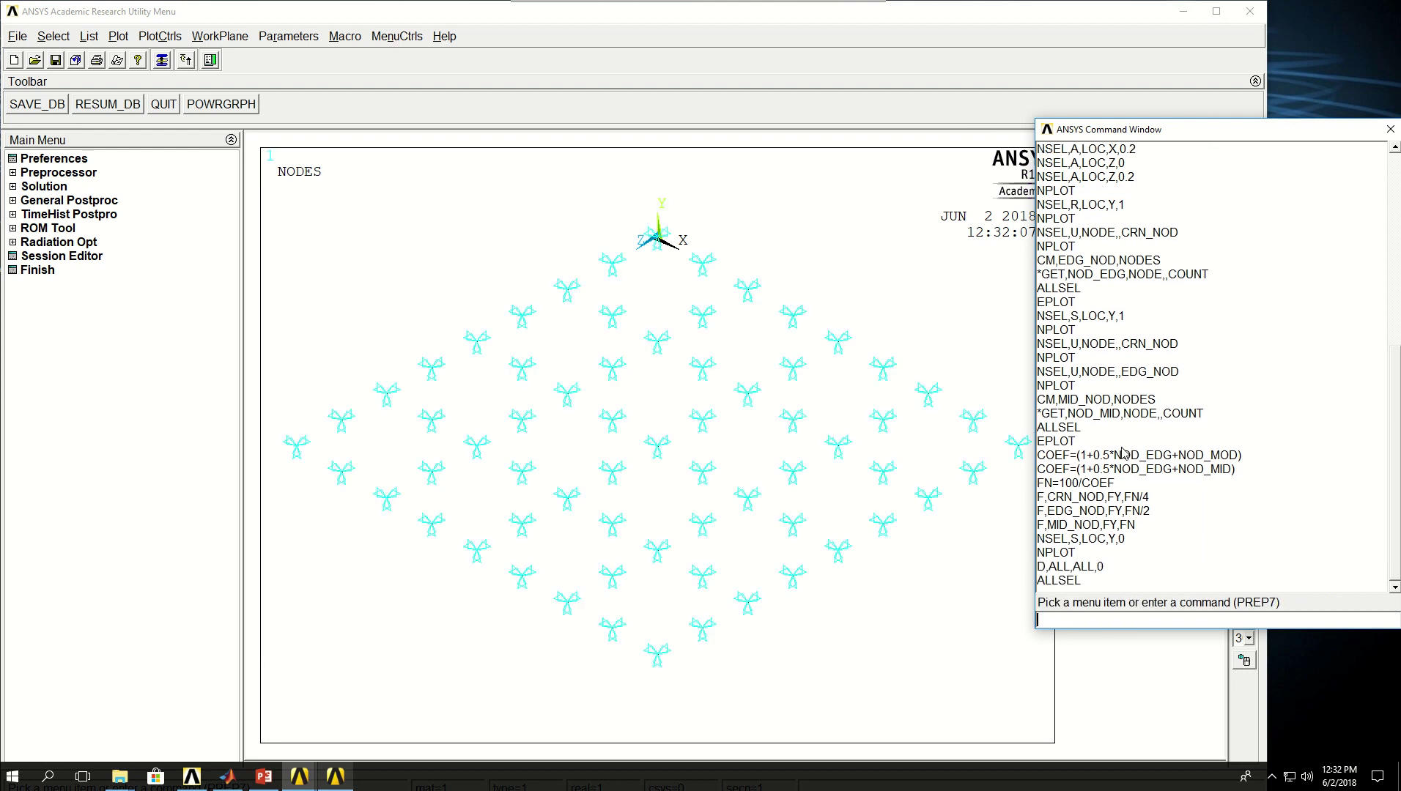
{"action": "type", "text": "EPLOT"}
{"action": "key", "text": "Return"}
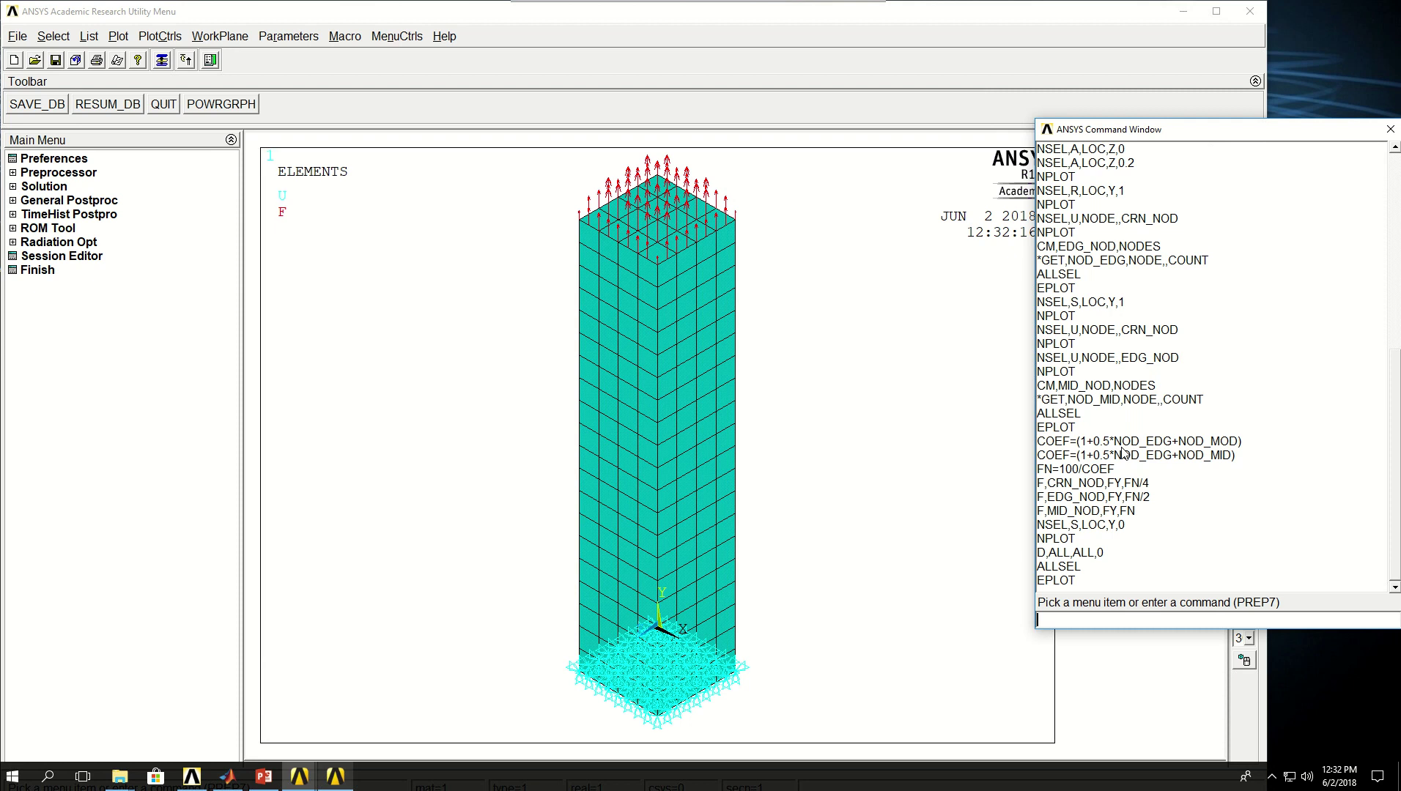
- Fix UX and UZ to zero on all nodes with D,ALL,UX,0 and D,ALL,UZ,0
{"action": "type", "text": "D,ALL,"}
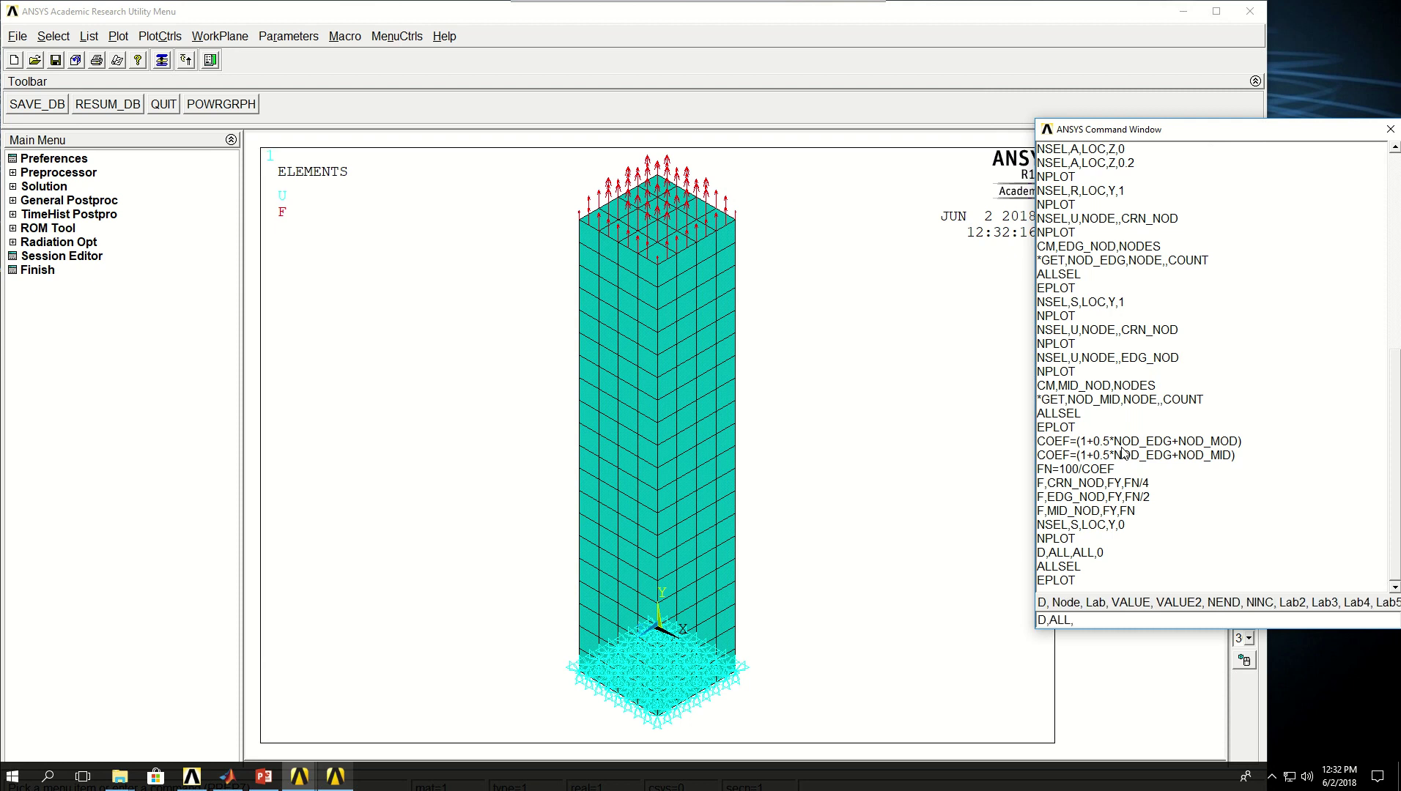
{"action": "type", "text": "UX,0"}
{"action": "key", "text": "Return"}
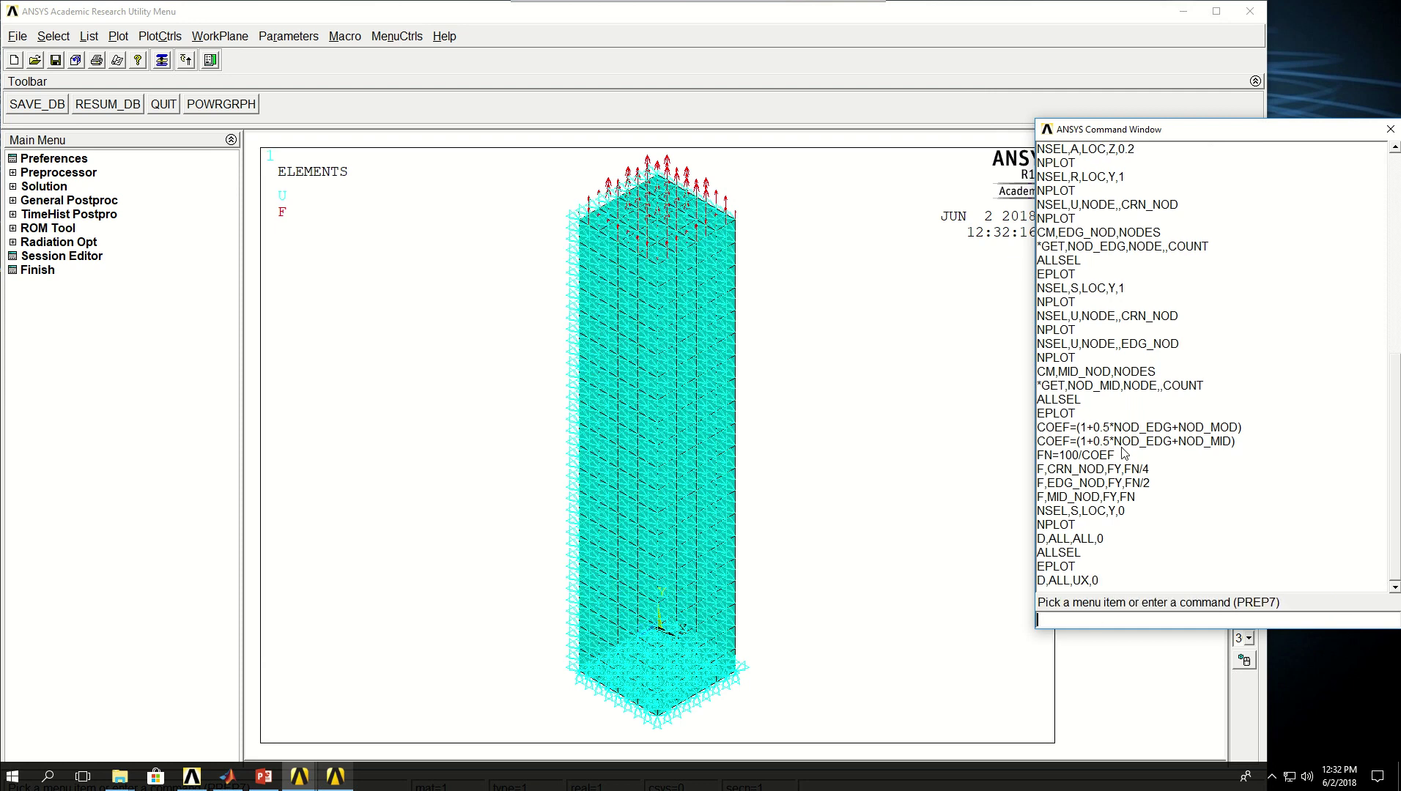
{"action": "key", "text": "Up"}
{"action": "key", "text": "BackSpace"}
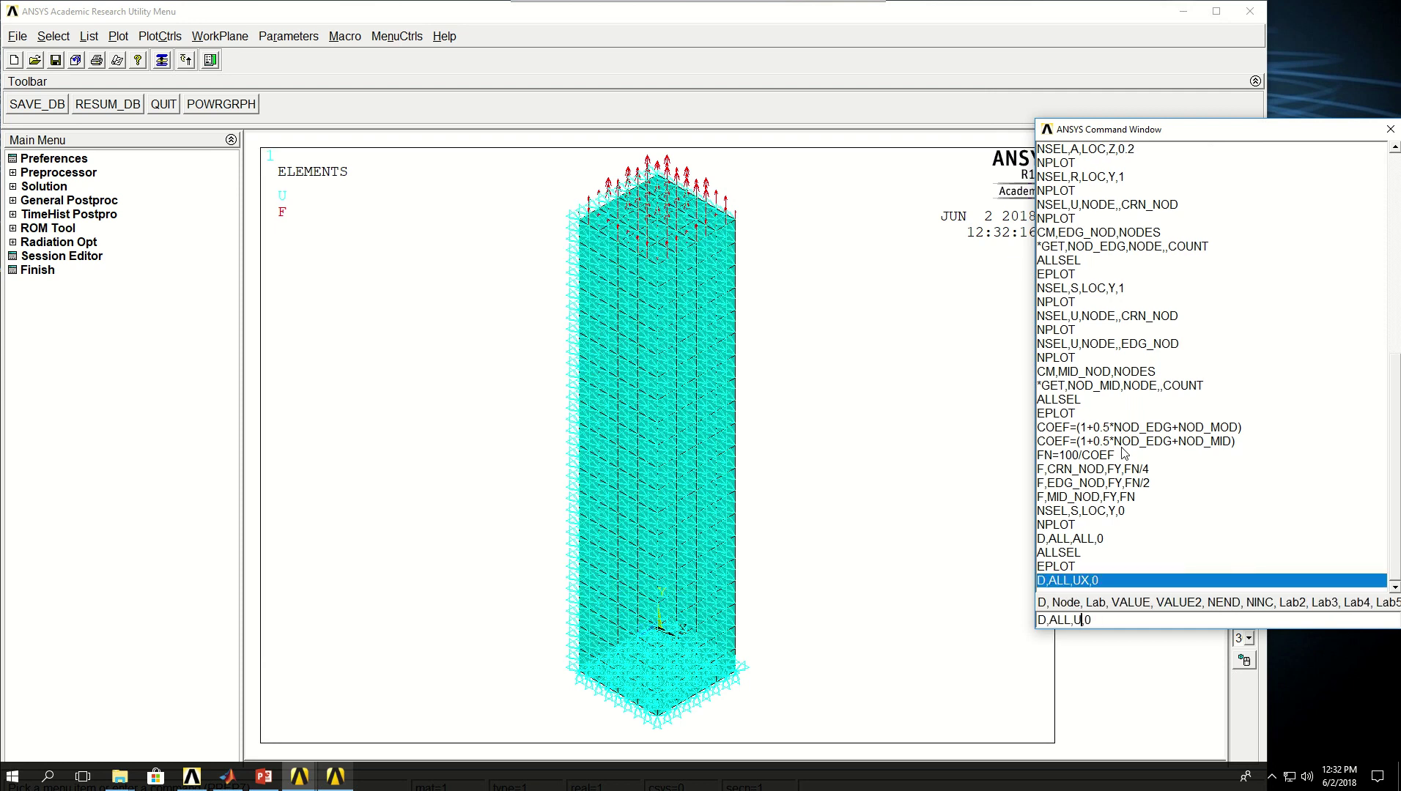
{"action": "type", "text": "Z"}
{"action": "key", "text": "Return"}
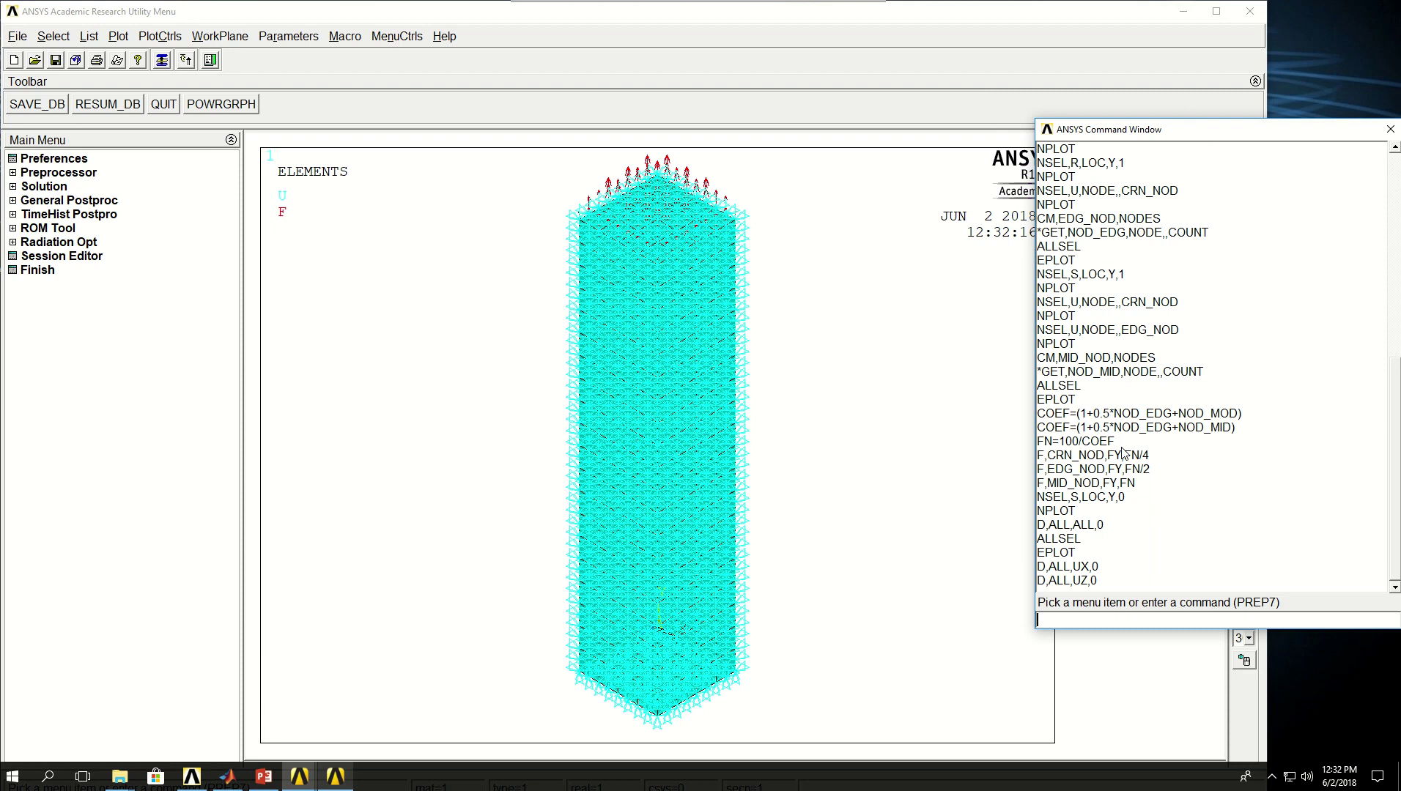
- Leave the preprocessor, enter /SOLU and set the analysis type to ANTYPE,STATIC
{"action": "type", "text": "FINI"}
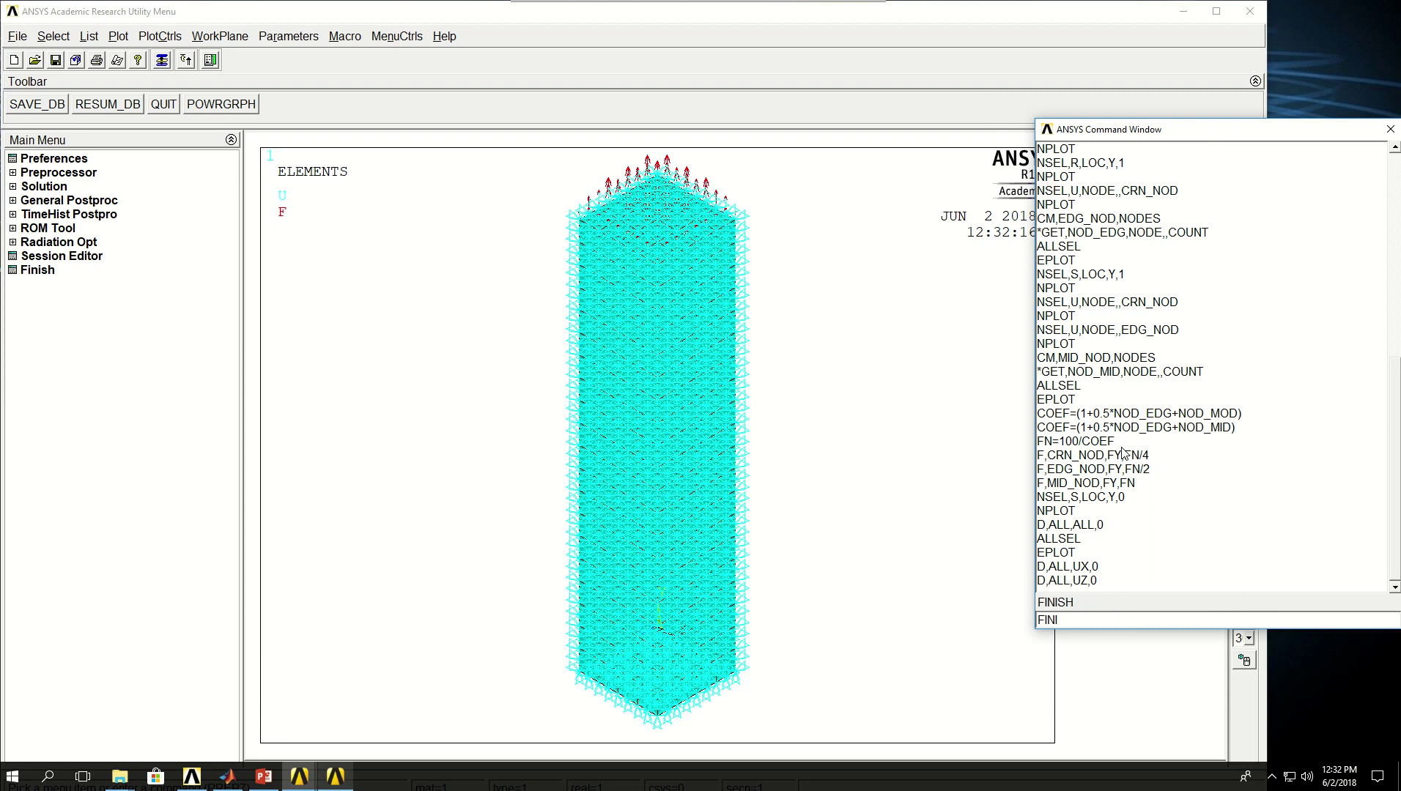
{"action": "key", "text": "Return"}
{"action": "type", "text": "/SOLU"}
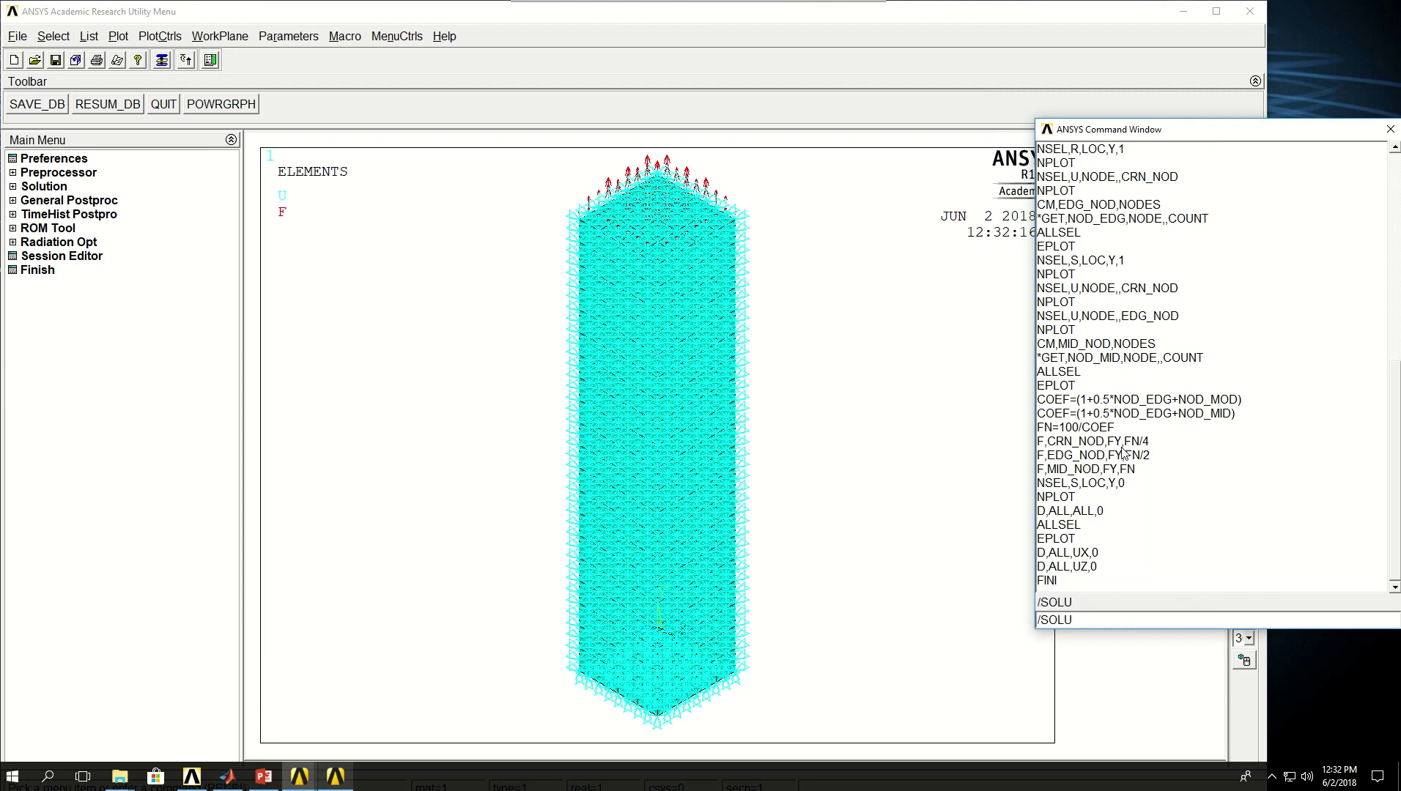
{"action": "key", "text": "Return"}
{"action": "type", "text": "ANTYPE"}
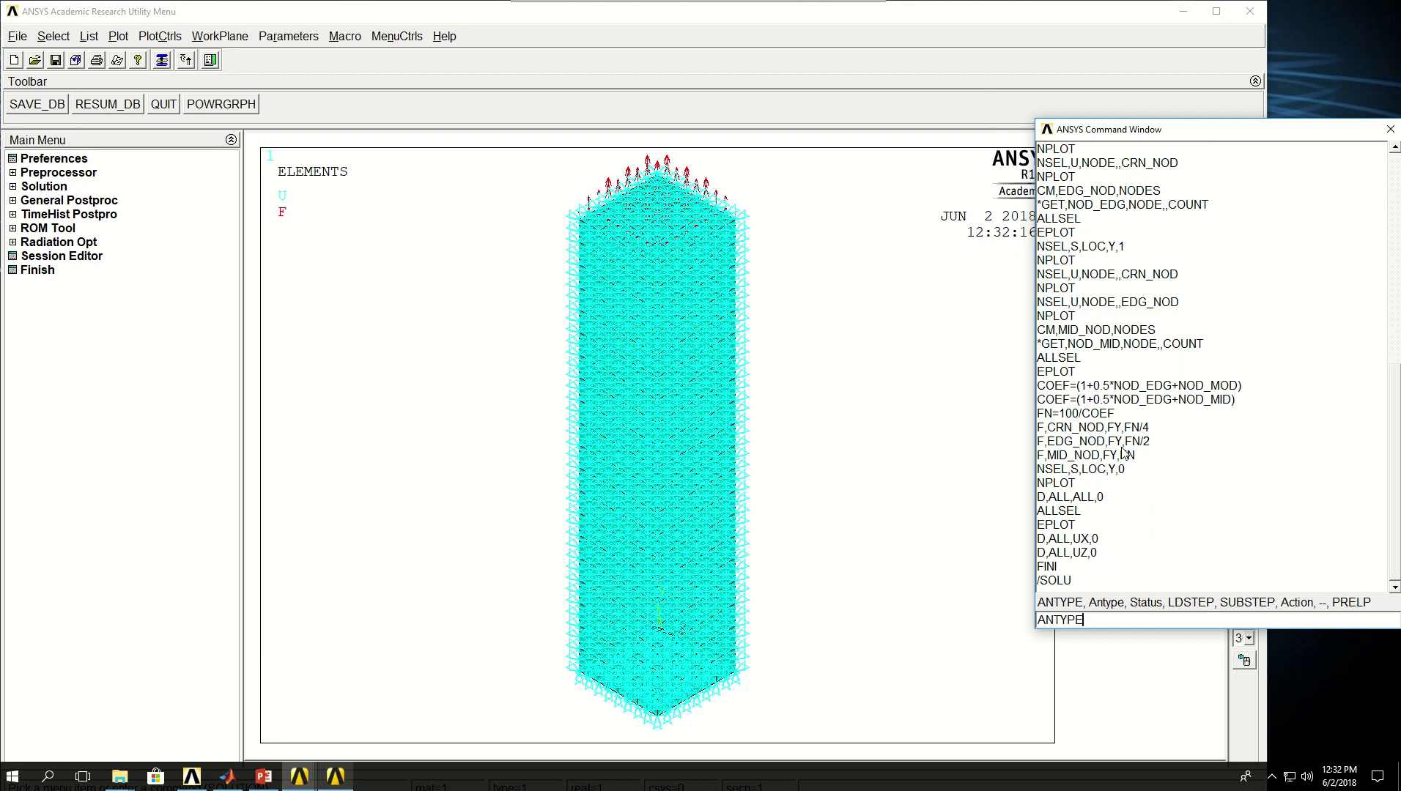
{"action": "type", "text": ",STATIC"}
{"action": "key", "text": "Return"}
- Run SOLVE, dismiss the EX material and step-data error dialogs, and scroll back through the output
{"action": "type", "text": "SP"}
{"action": "key", "text": "BackSpace"}
{"action": "type", "text": "OLVE"}
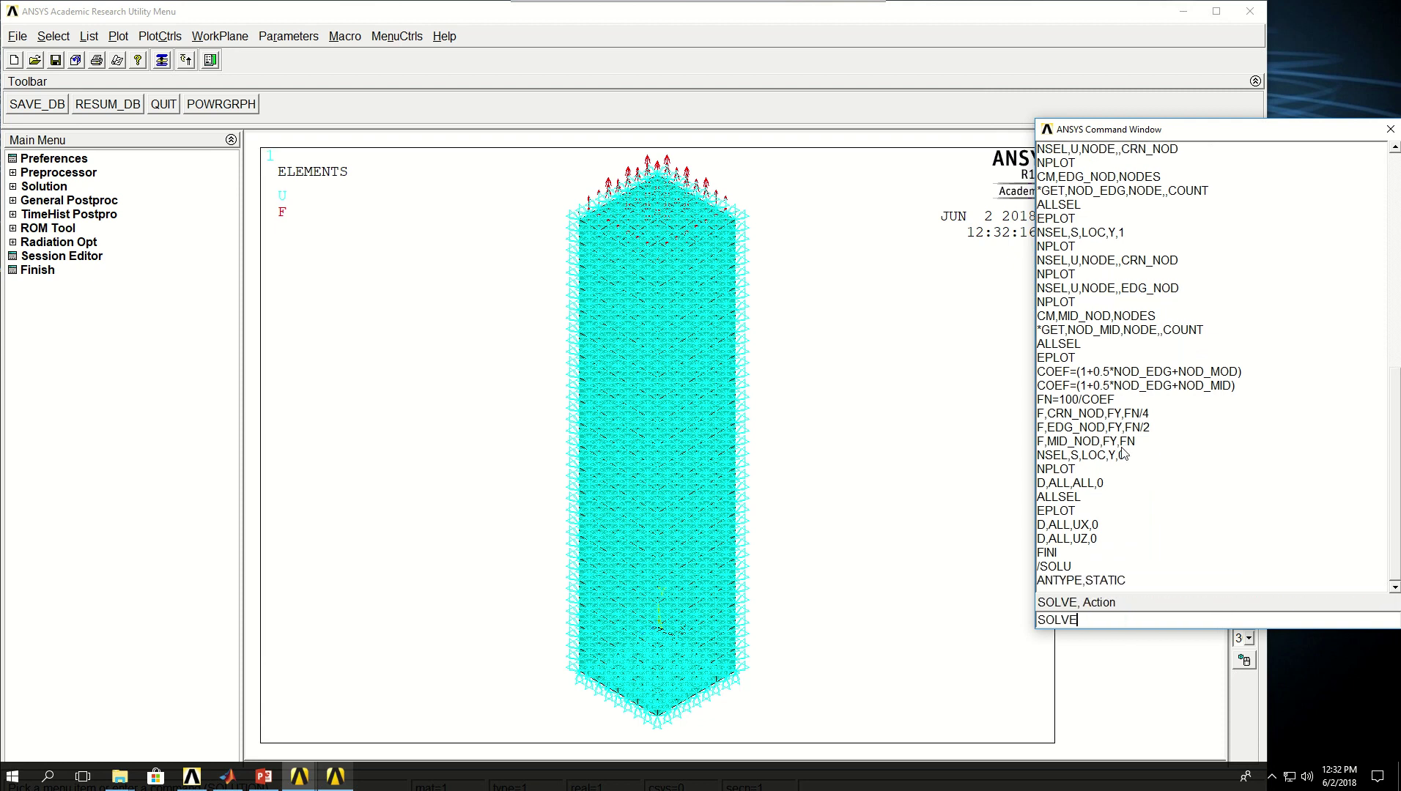
{"action": "key", "text": "Return"}
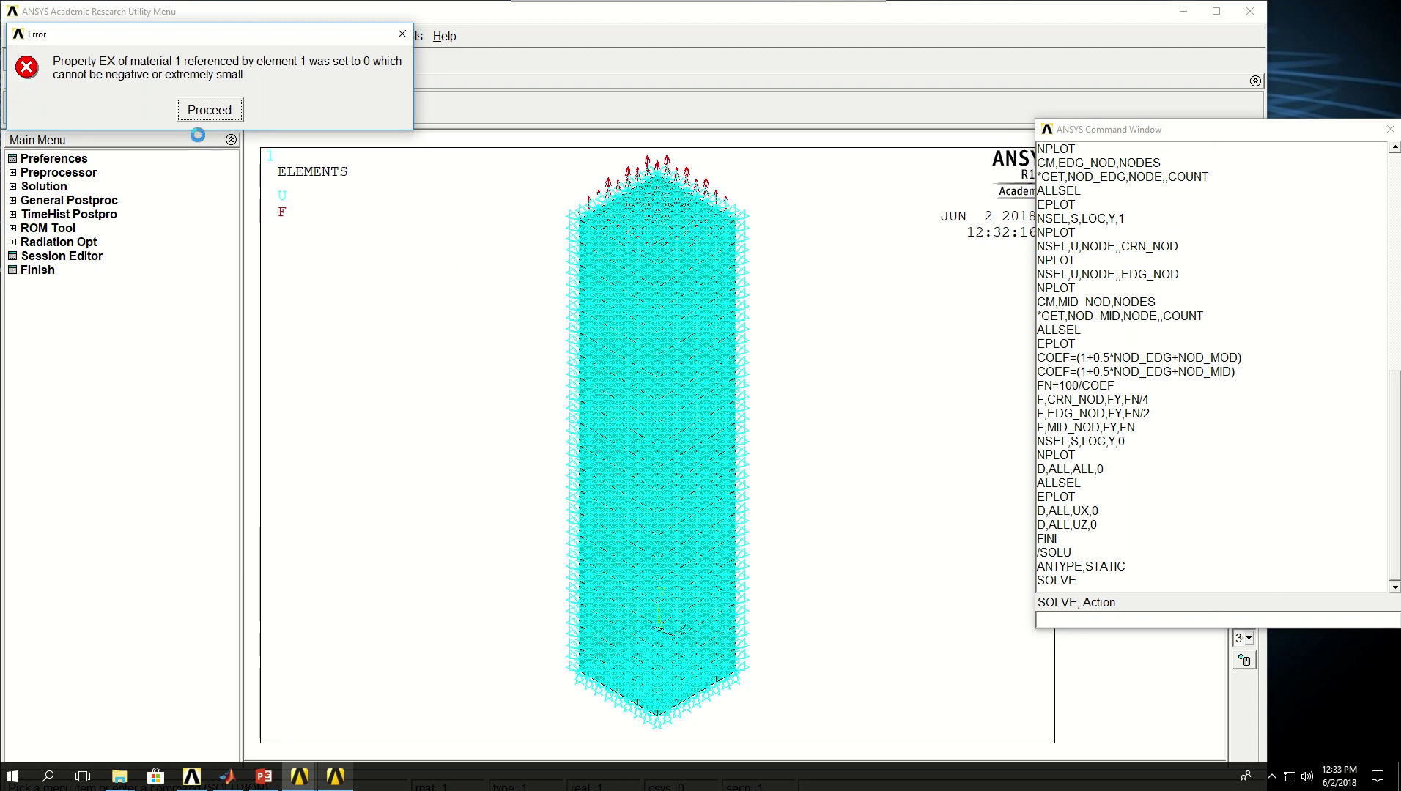
{"action": "left_click", "coordinate": [216, 116]}
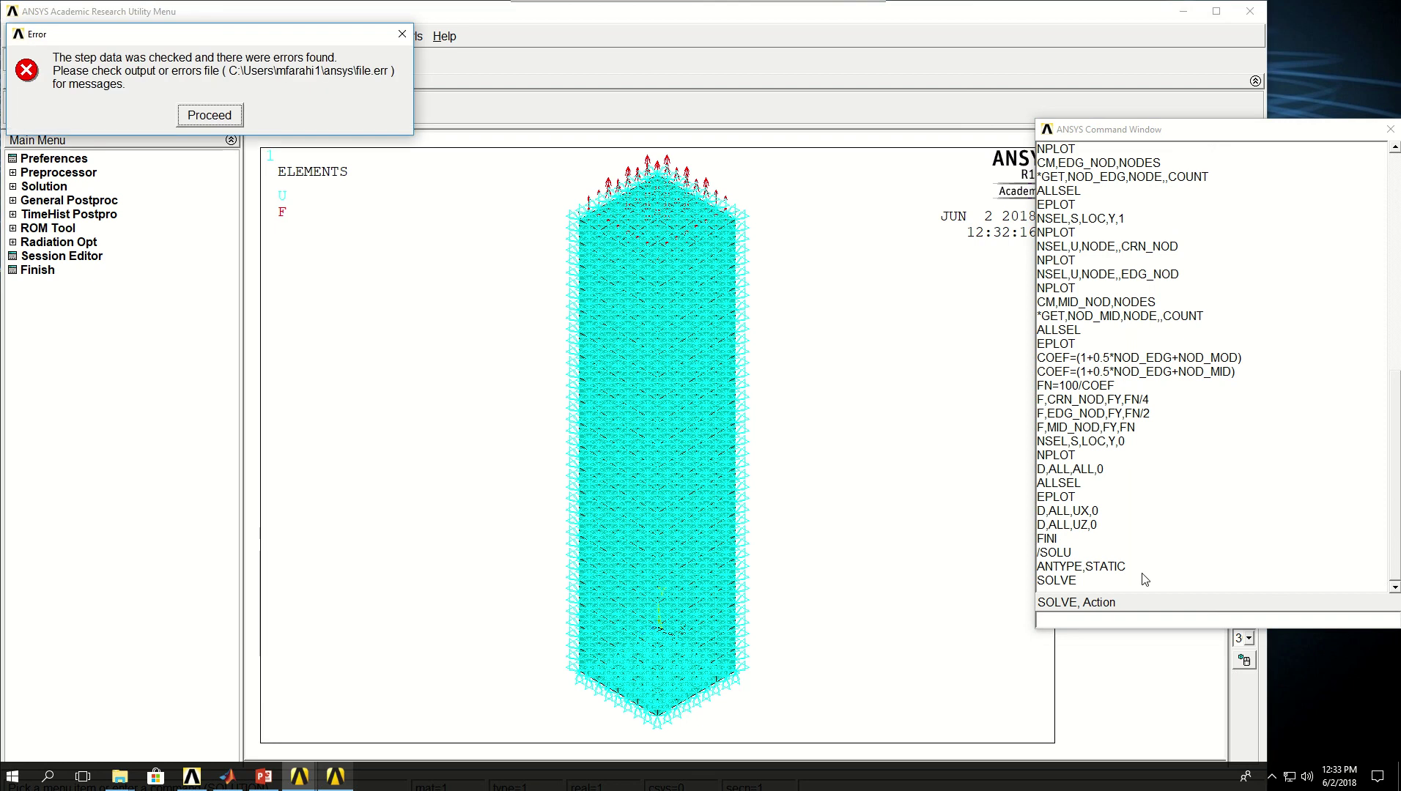
{"action": "left_click", "coordinate": [213, 114]}
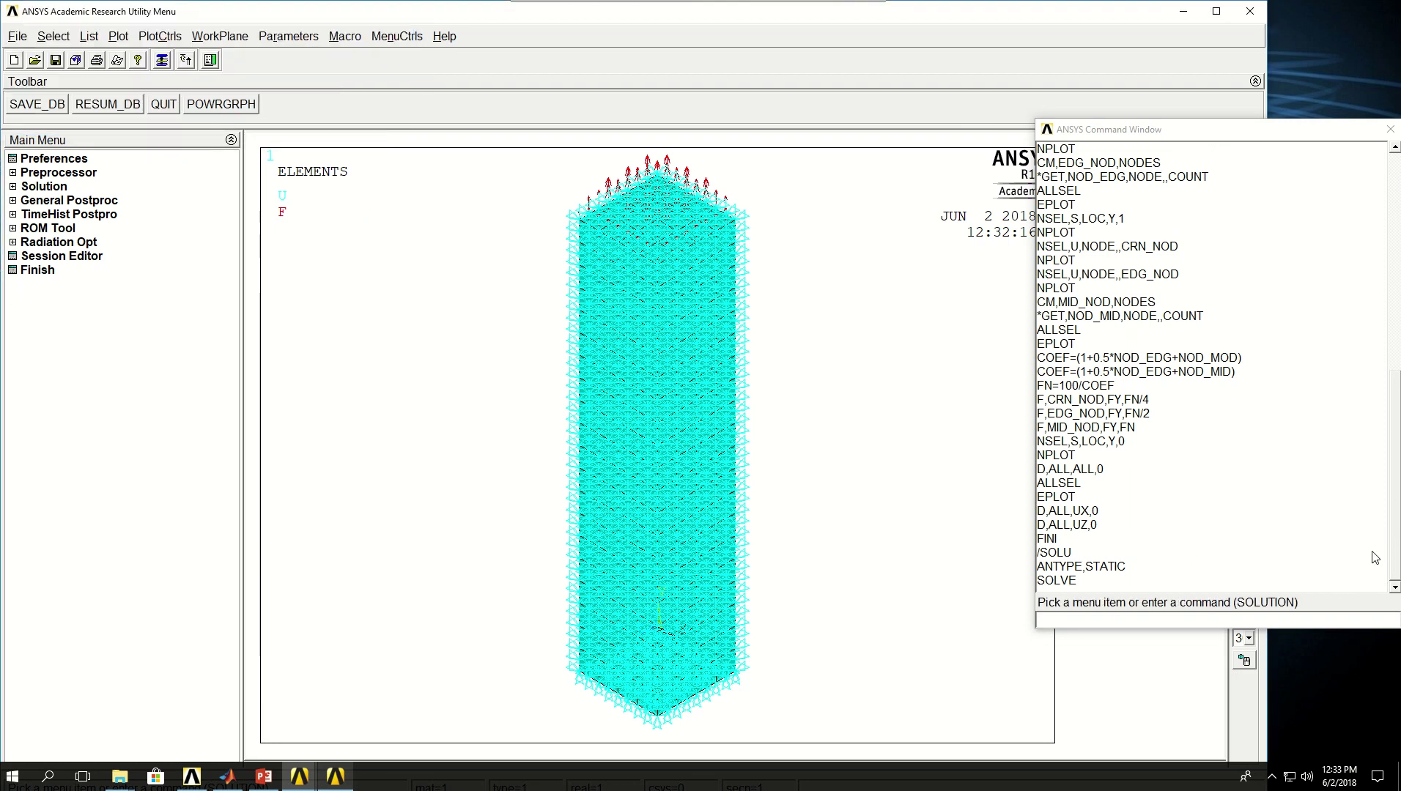
{"action": "left_click_drag", "start_coordinate": [1395, 522], "coordinate": [1372, 308]}
{"action": "scroll", "coordinate": [1372, 308], "scroll_direction": "up", "scroll_amount": 1}
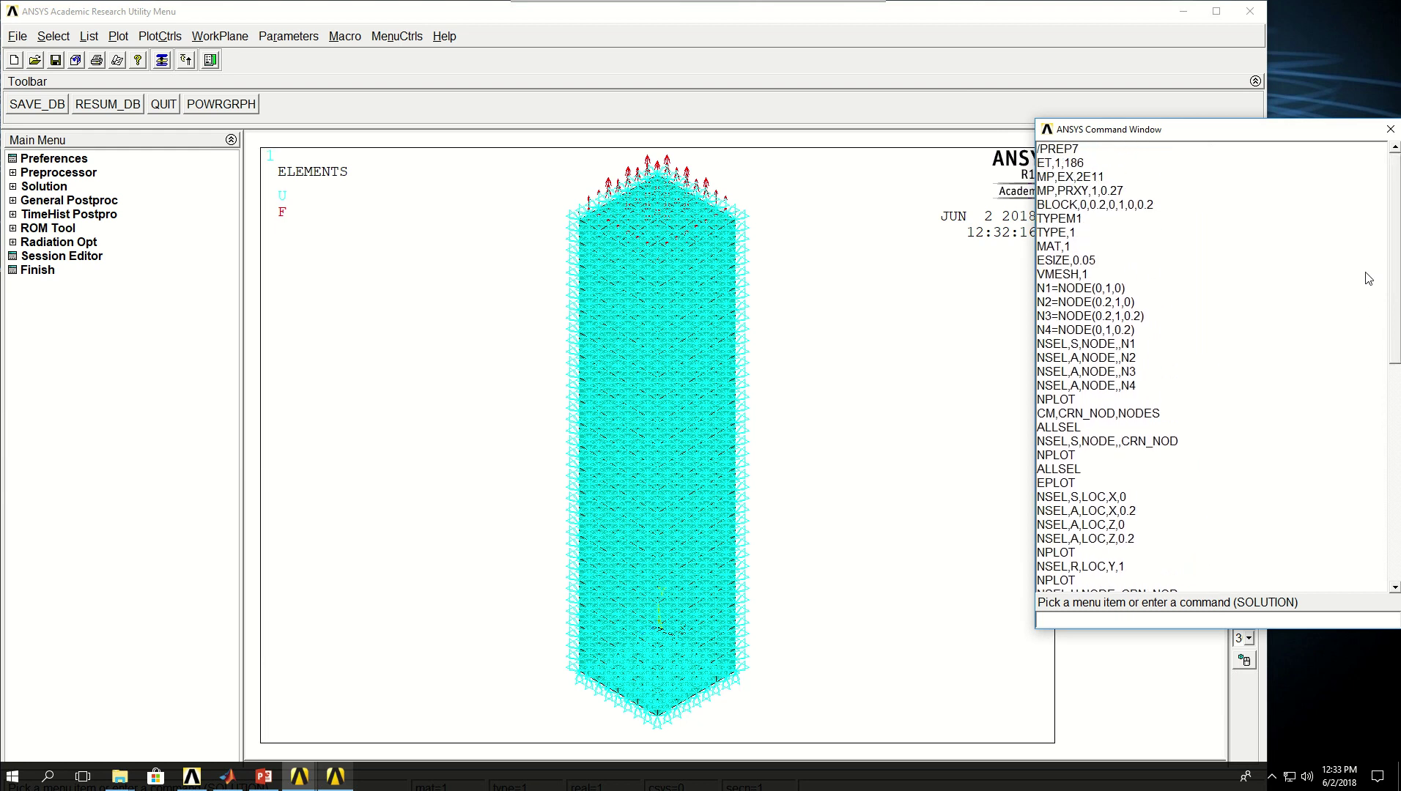
- Return to /PREP7 and set material 1's Young's modulus with MP,EX,1,2E11
{"action": "left_click", "coordinate": [1089, 622]}
{"action": "type", "text": "FINI"}
{"action": "key", "text": "Return"}
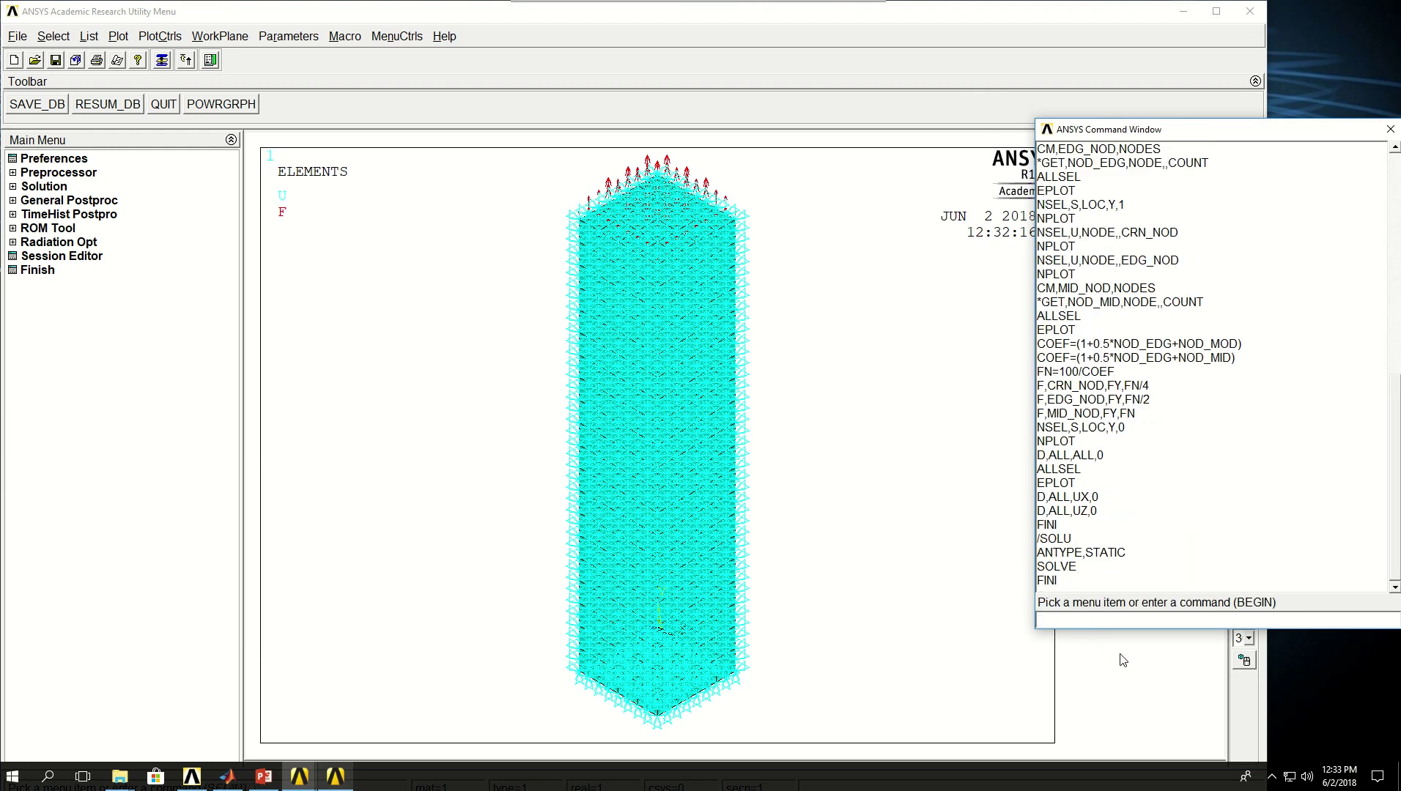
{"action": "type", "text": "/PREP"}
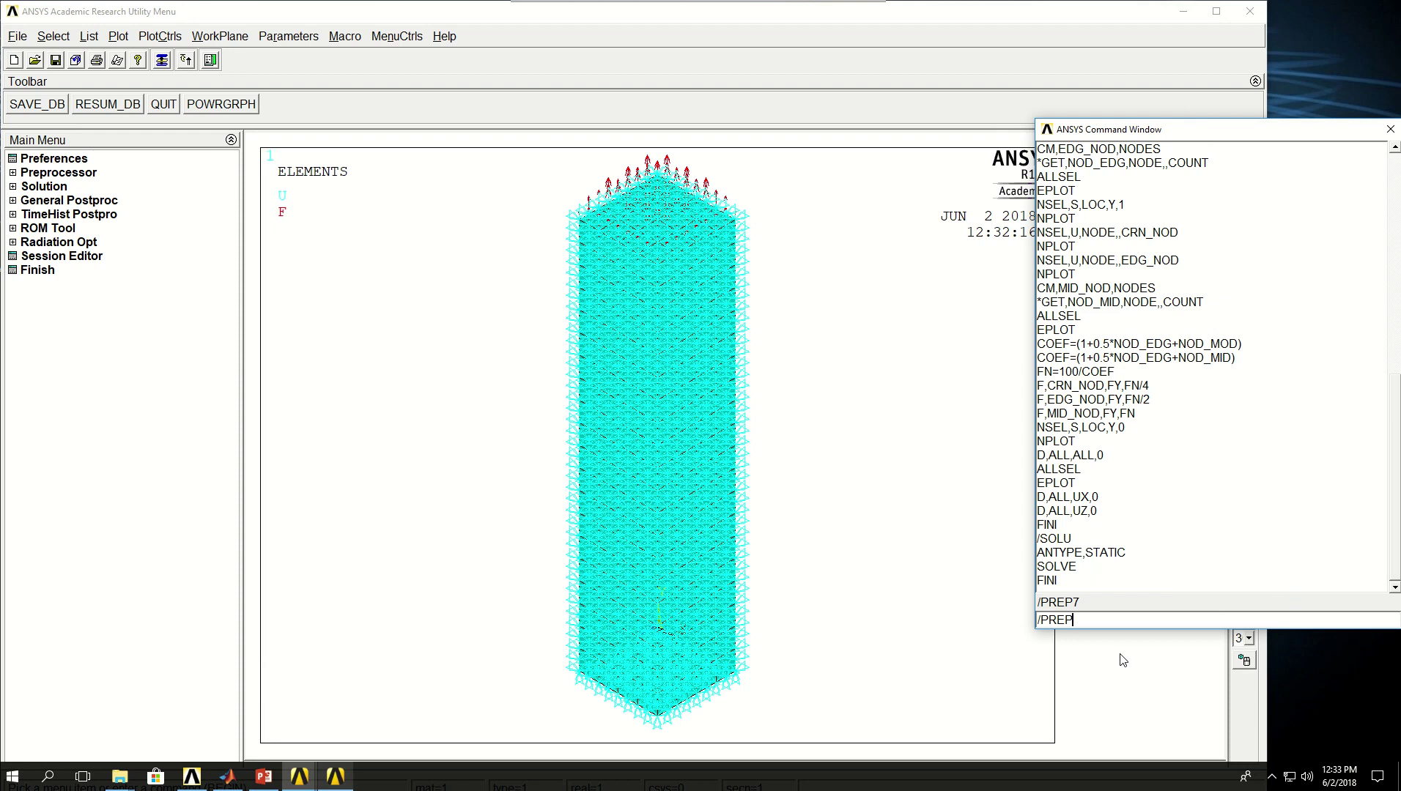
{"action": "type", "text": "7"}
{"action": "key", "text": "Return"}
{"action": "type", "text": "MP,"}
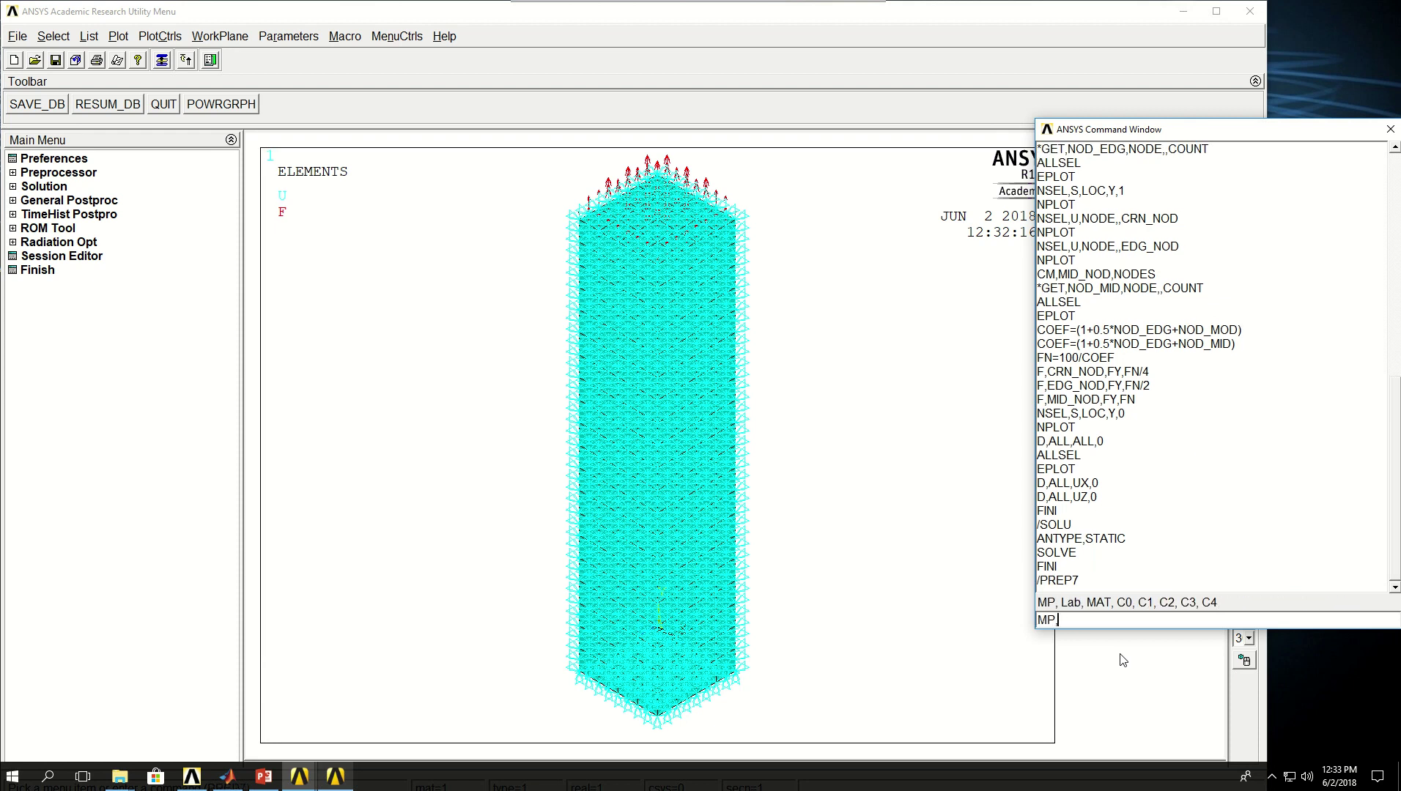
{"action": "type", "text": "EX,1,2E11"}
{"action": "key", "text": "Return"}
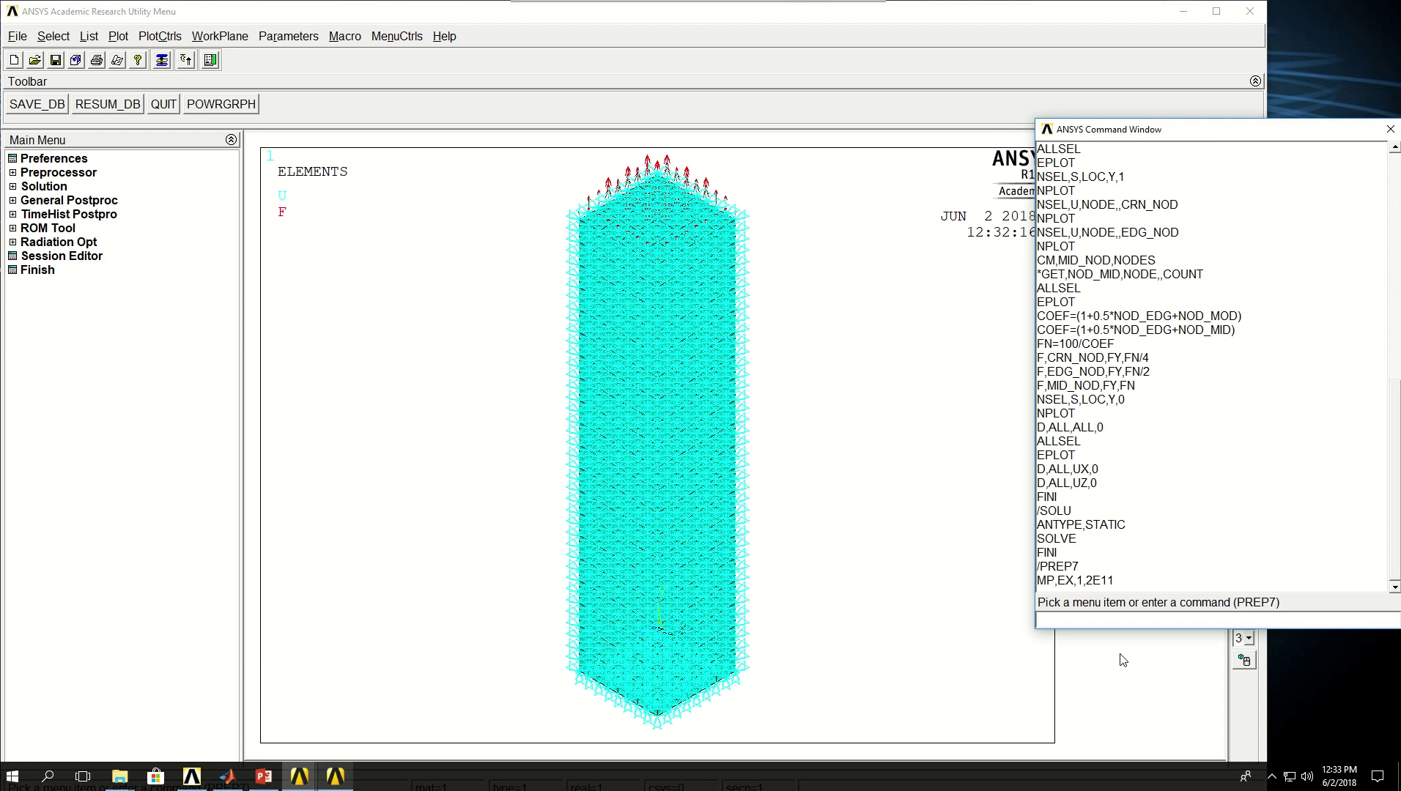
- Check material 1's linear isotropic properties (EX 2E+011, PRXY 0.27) and close without changes
{"action": "left_click", "coordinate": [70, 175]}
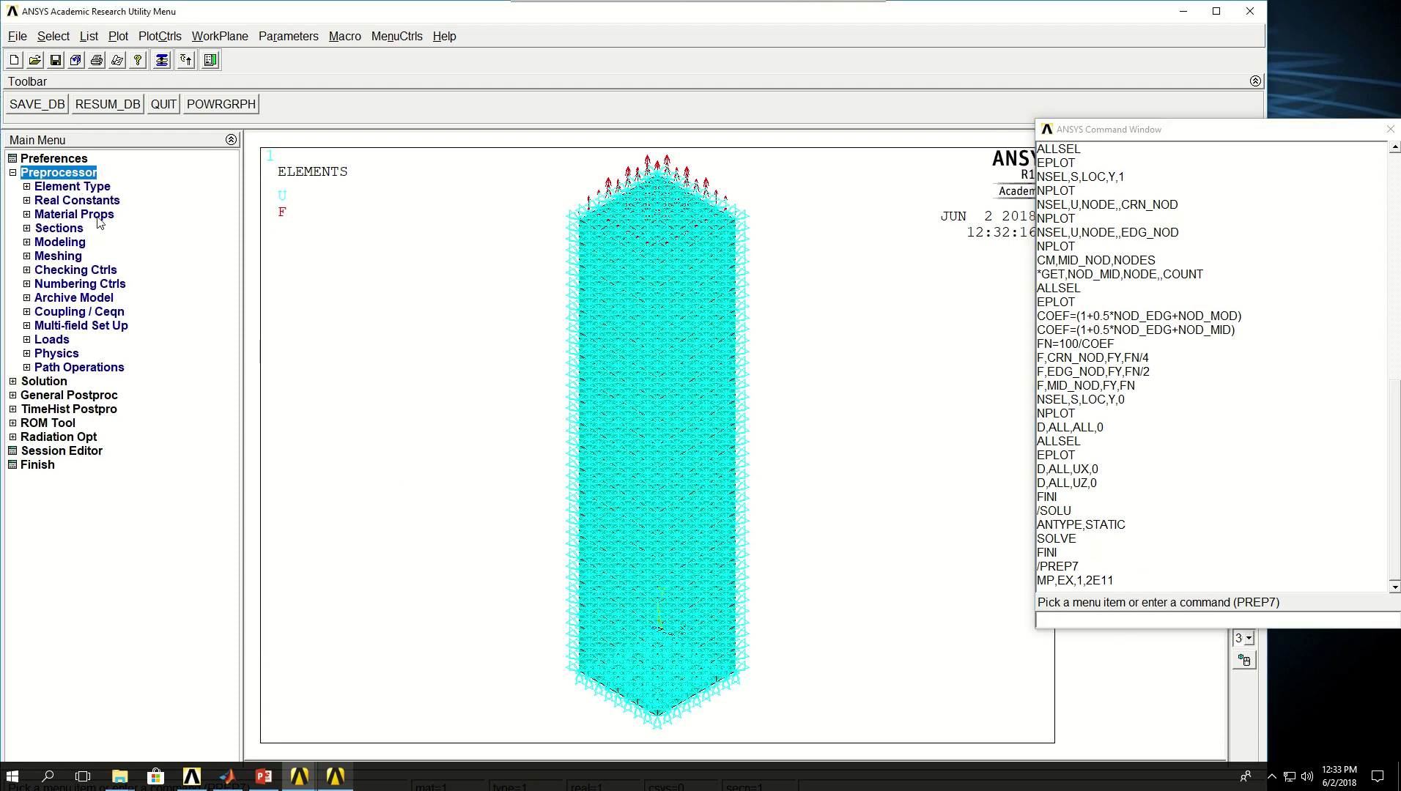
{"action": "left_click", "coordinate": [81, 215]}
{"action": "left_click", "coordinate": [81, 271]}
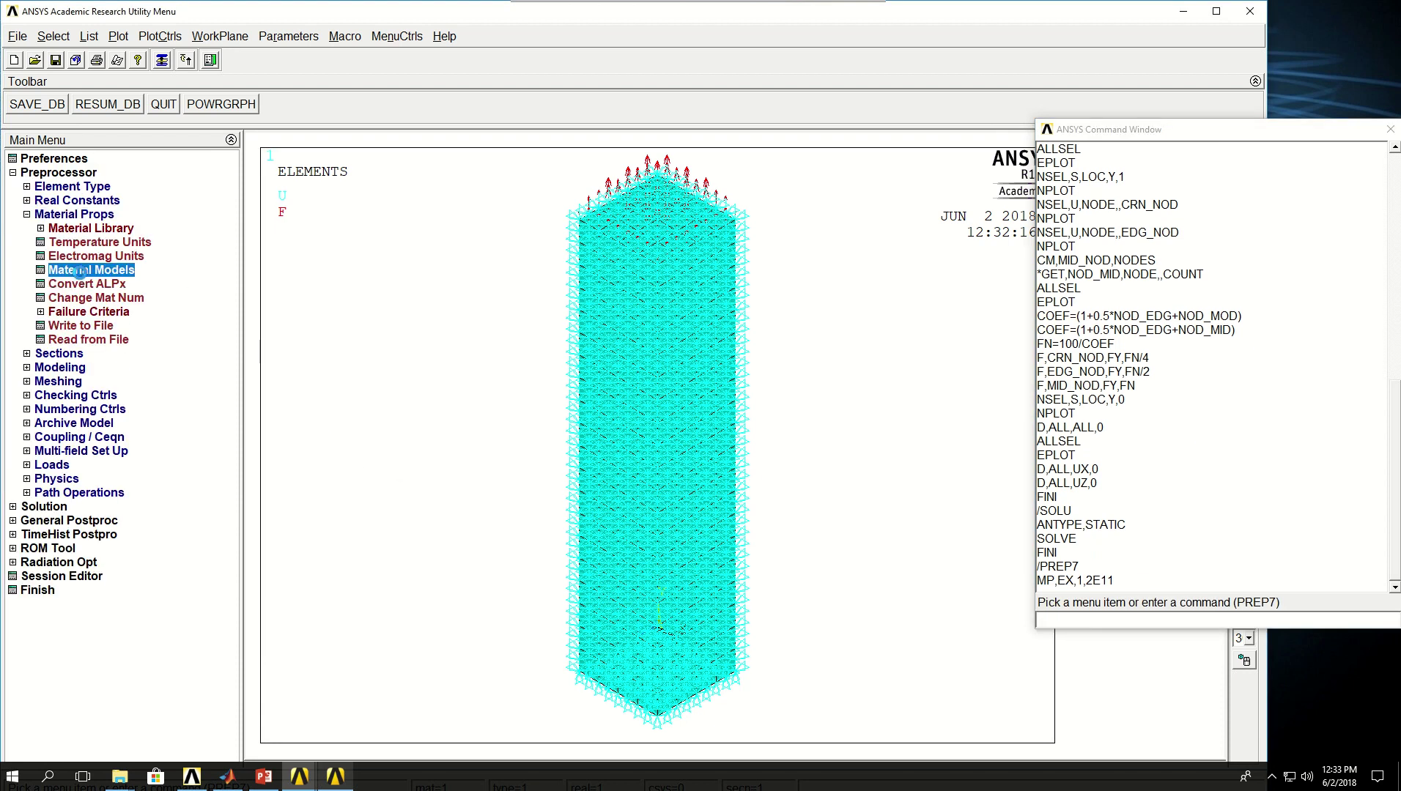
{"action": "double_click", "coordinate": [597, 350]}
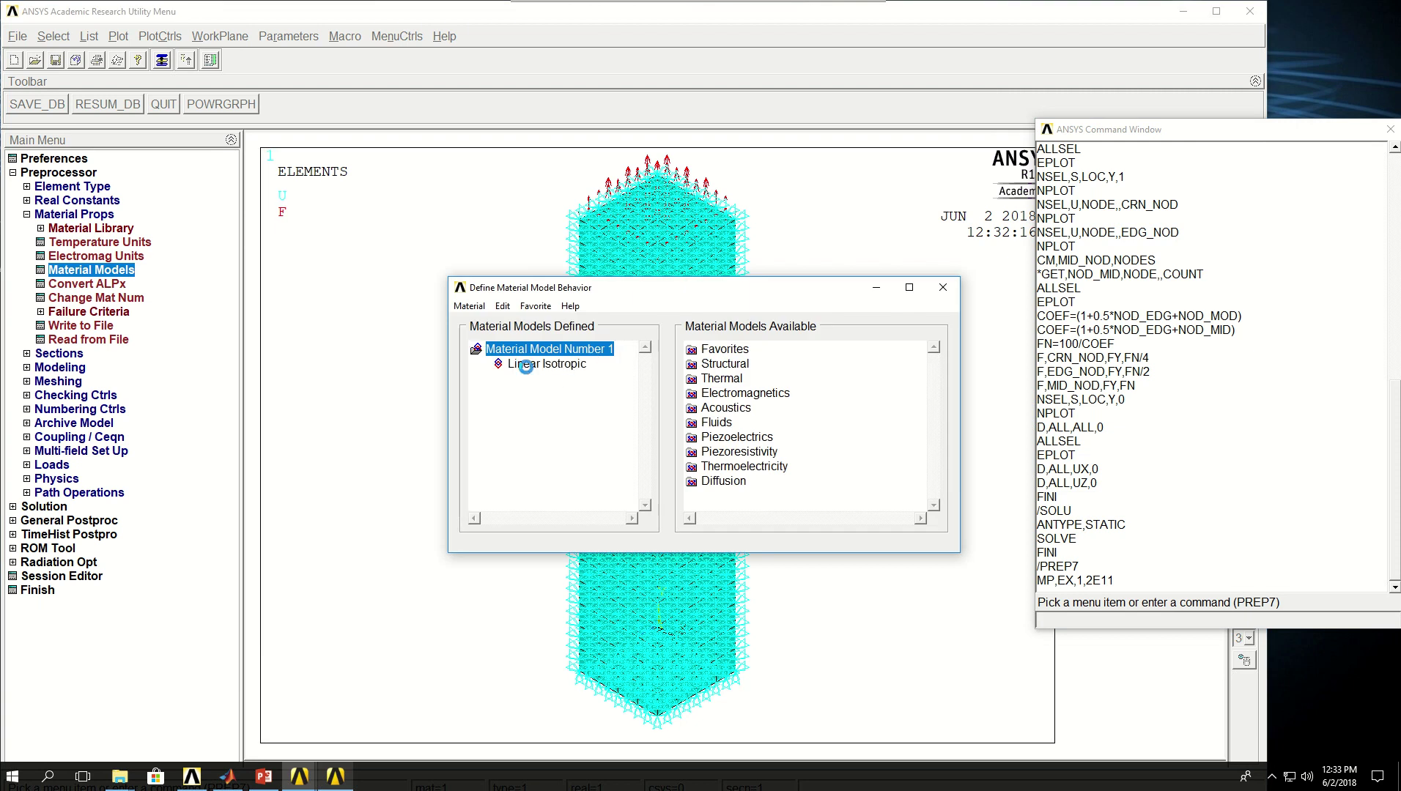
{"action": "double_click", "coordinate": [526, 365]}
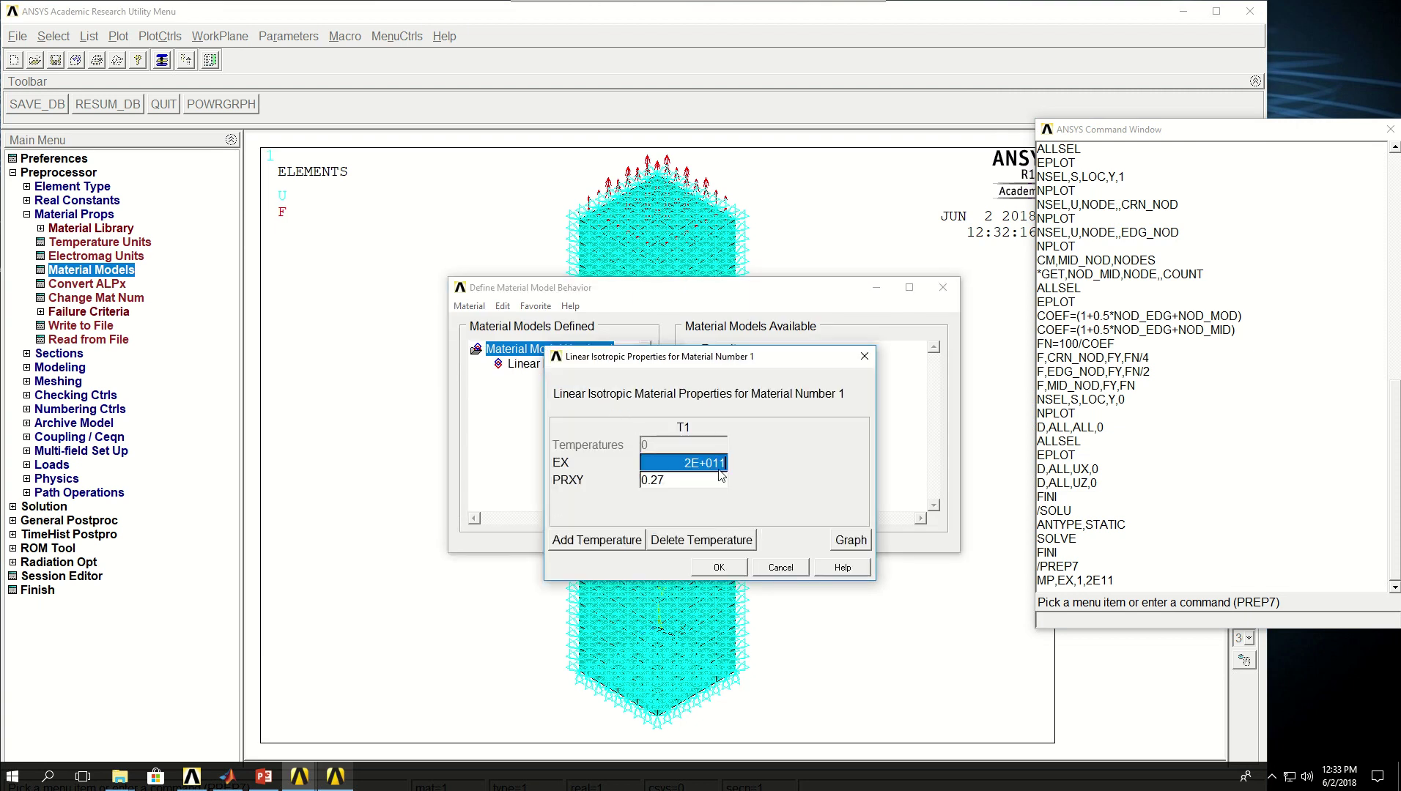
{"action": "left_click", "coordinate": [774, 570]}
{"action": "left_click", "coordinate": [943, 291]}
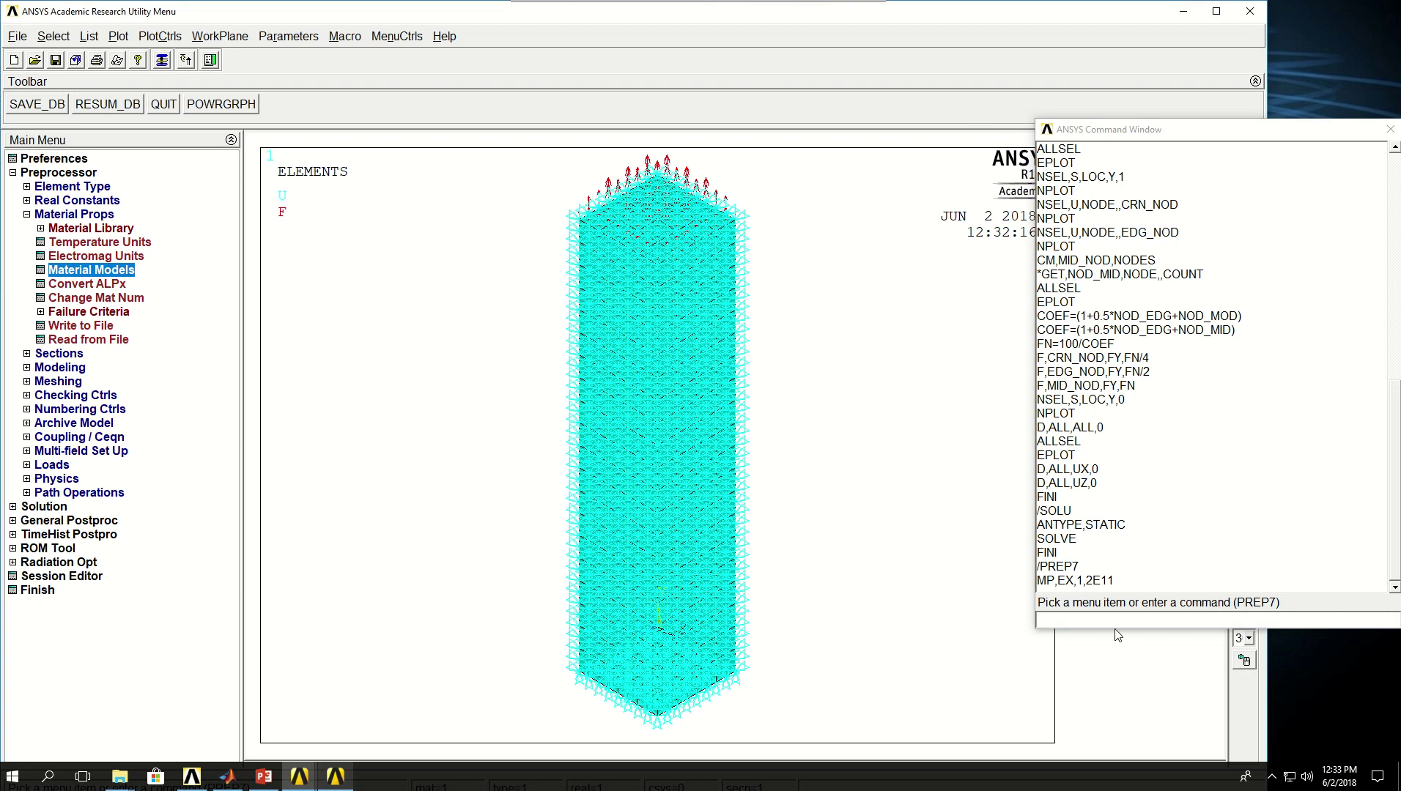
- Leave the preprocessor and rerun SOLVE in /SOLU with the corrected modulus
{"action": "type", "text": "FINI"}
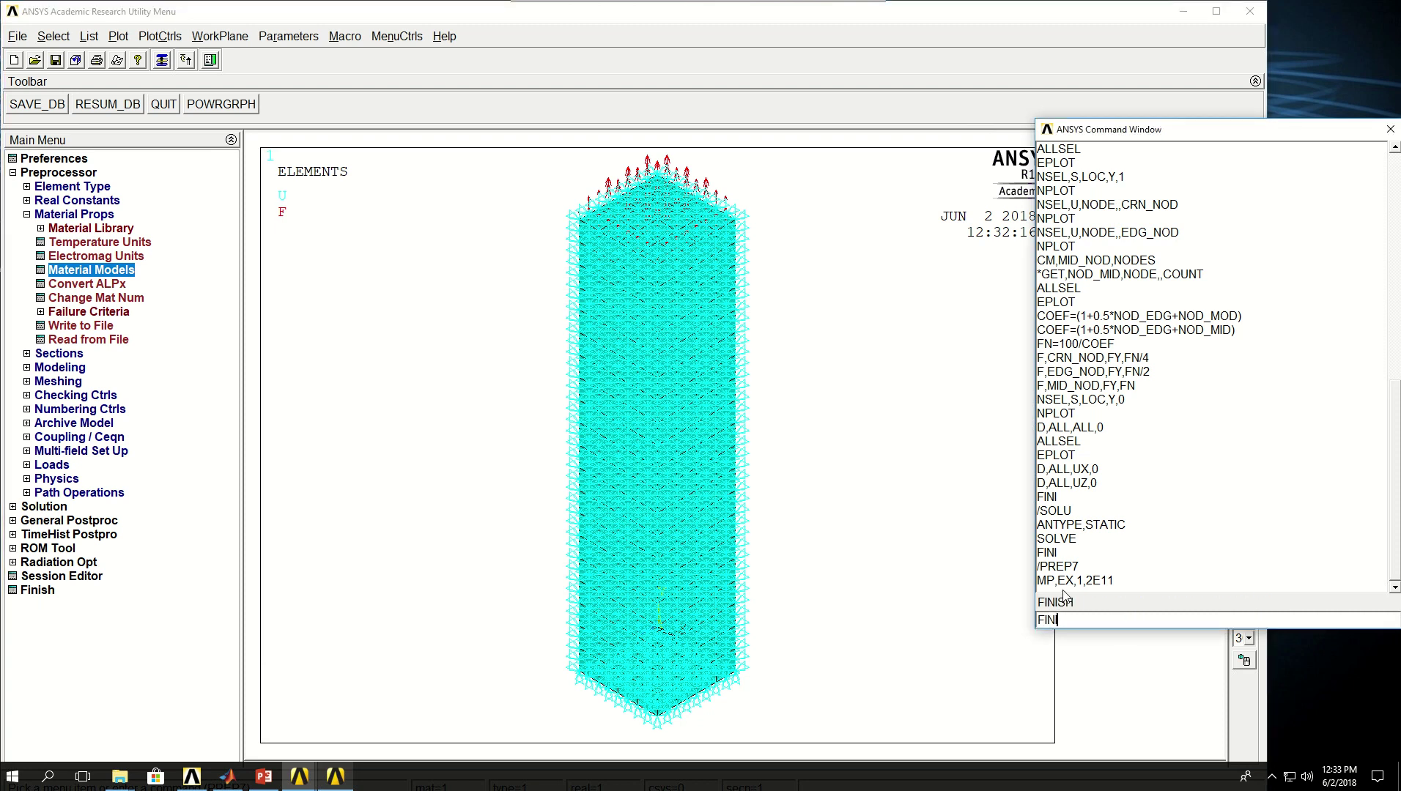
{"action": "key", "text": "Return"}
{"action": "type", "text": "SO"}
{"action": "key", "text": "BackSpace"}
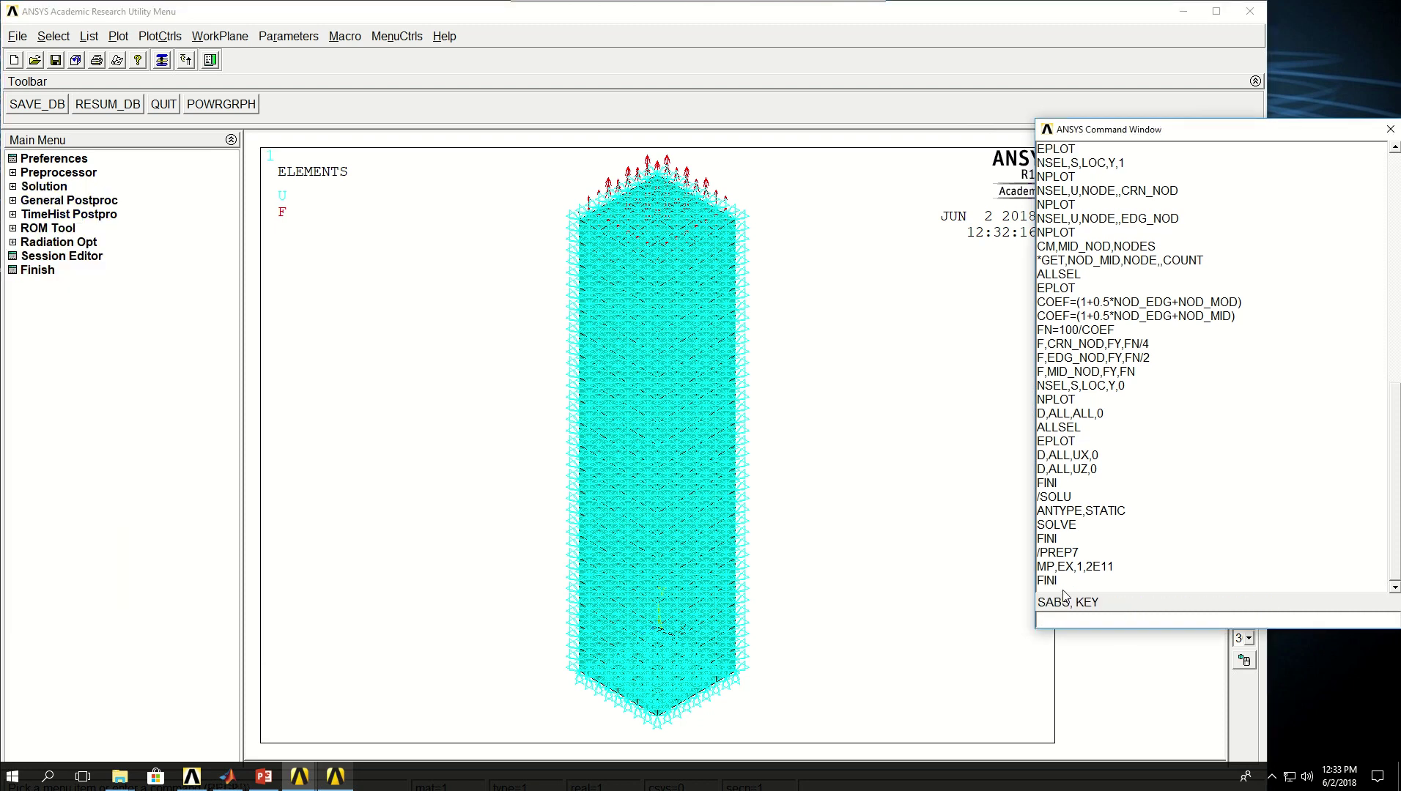
{"action": "type", "text": "/SOLU"}
{"action": "key", "text": "Return"}
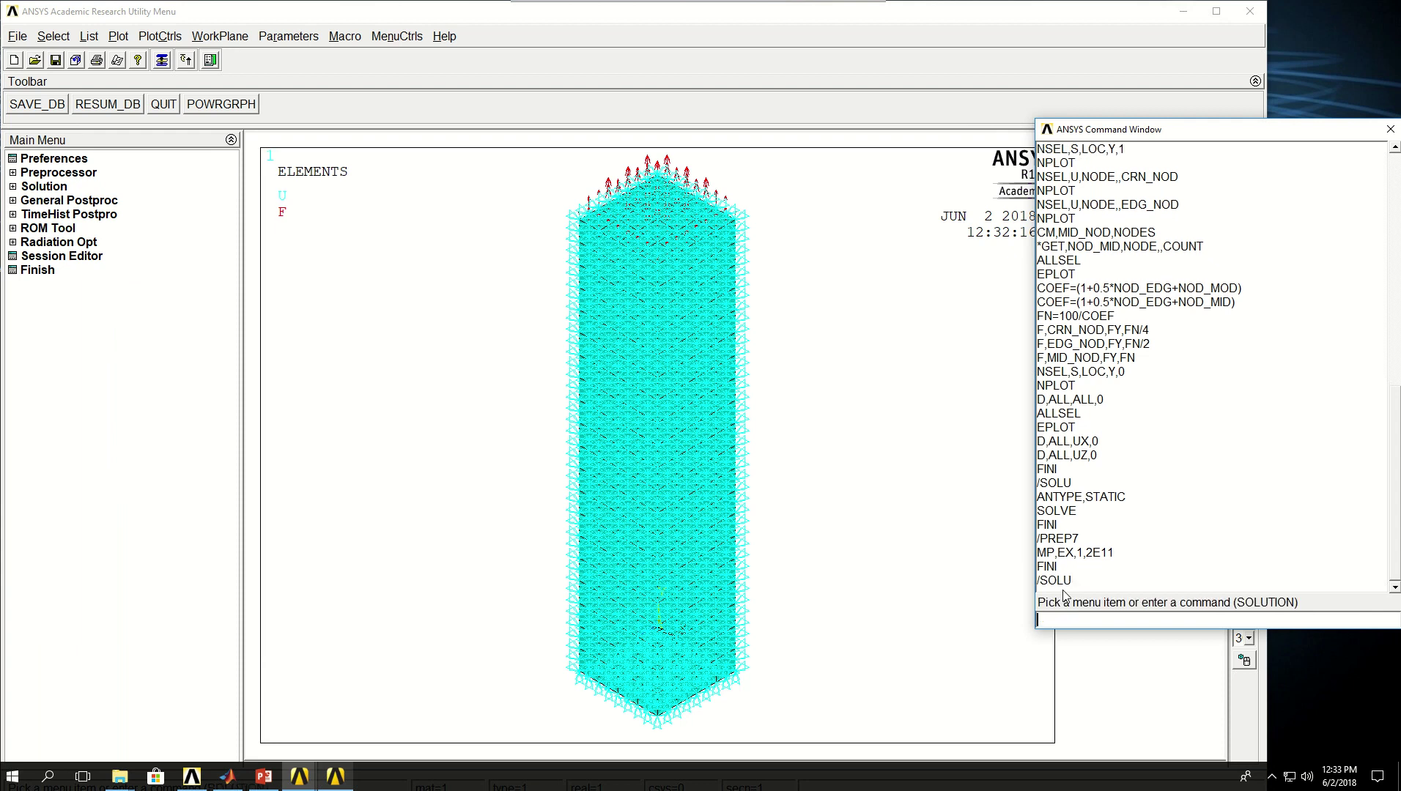
{"action": "type", "text": "SOLVE"}
{"action": "key", "text": "Return"}
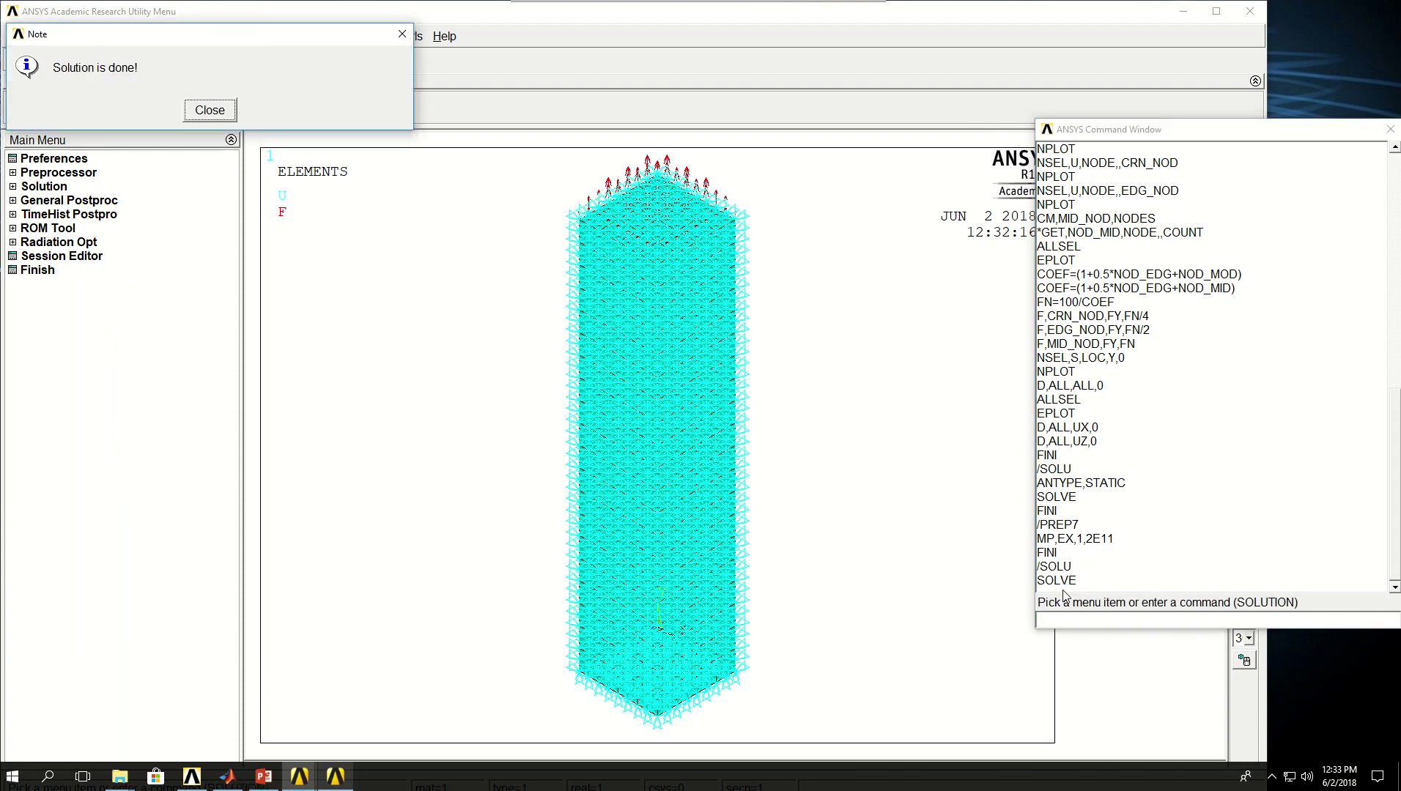
{"action": "left_click", "coordinate": [195, 116]}
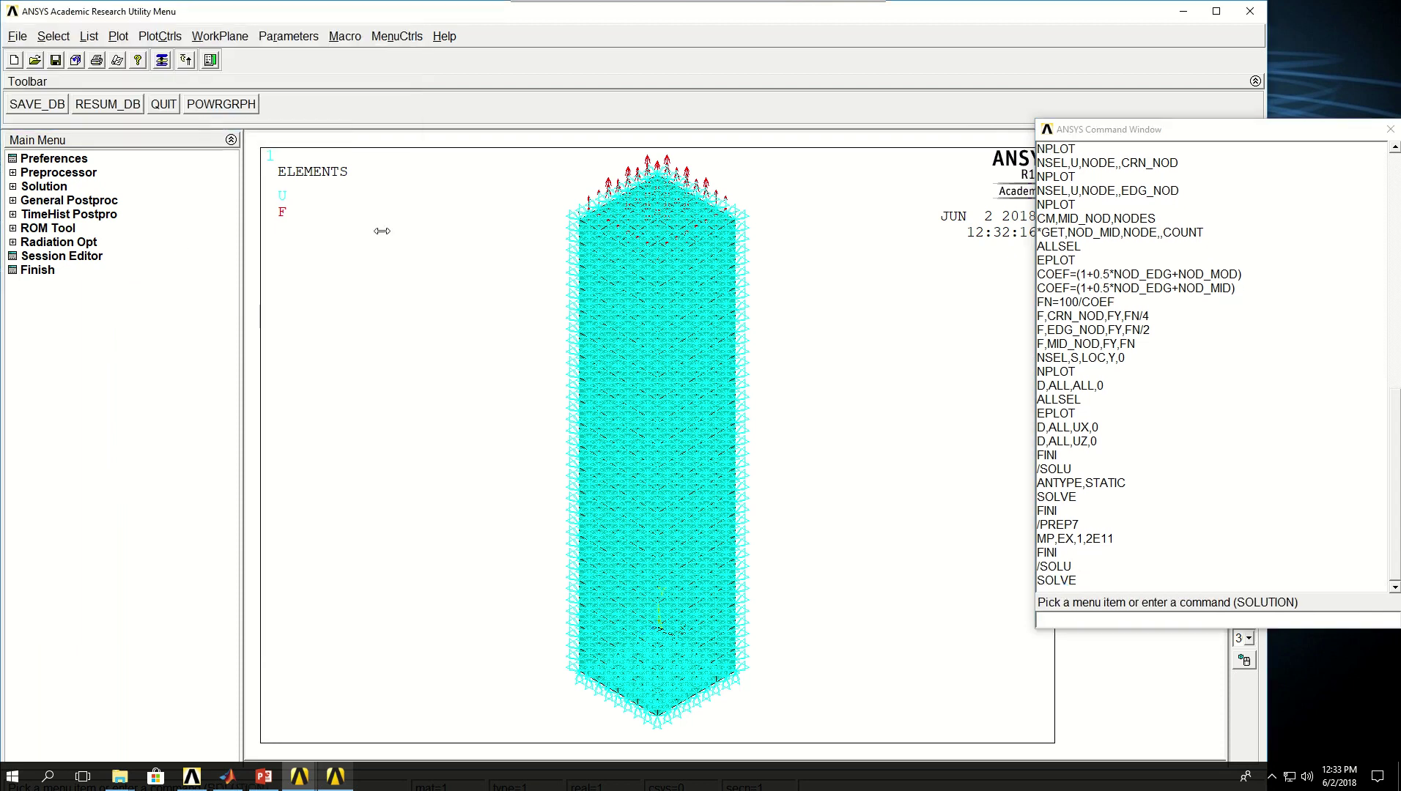
- Try PLNSOL,U,Y in the solution processor and dismiss the unrecognized-command warning
{"action": "left_click", "coordinate": [1142, 619]}
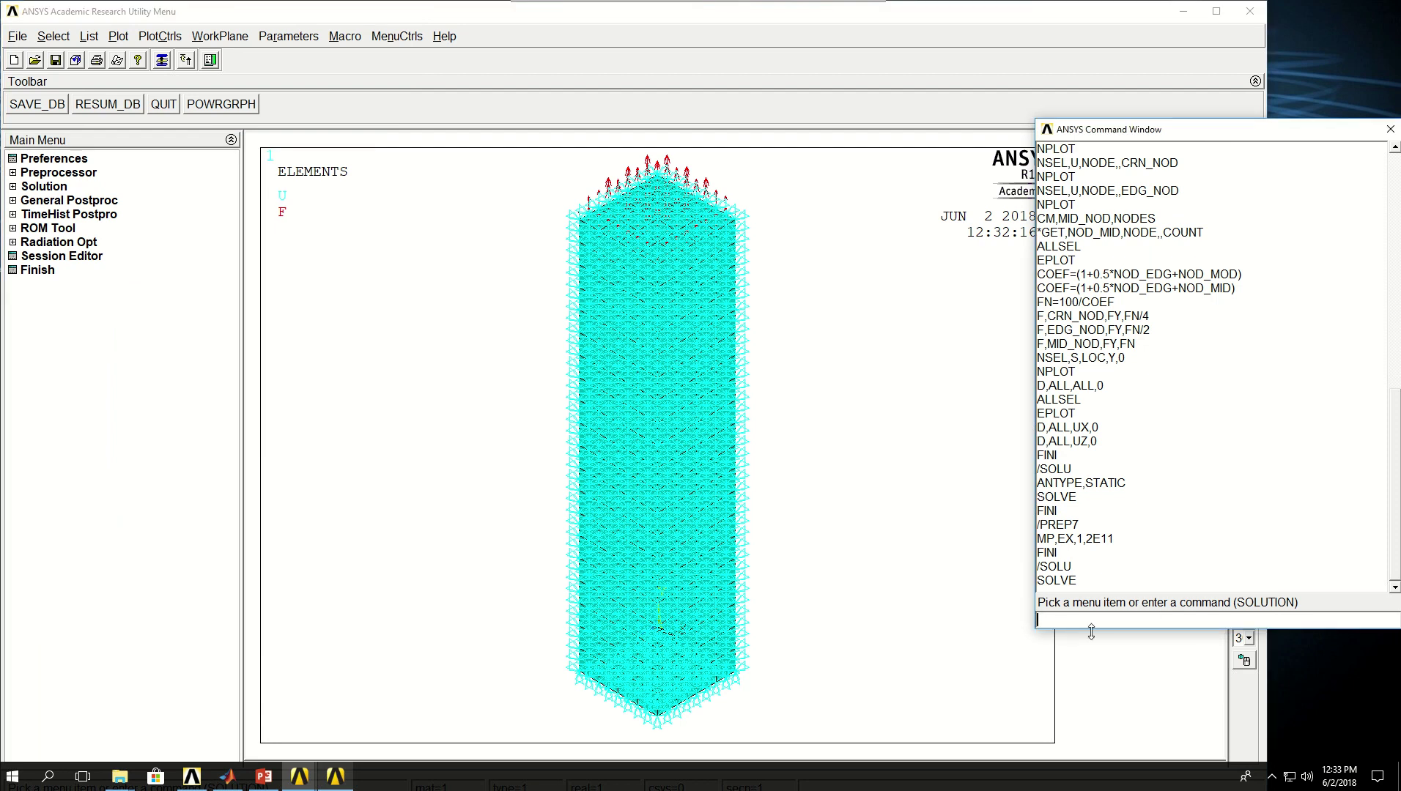
{"action": "type", "text": "PLN"}
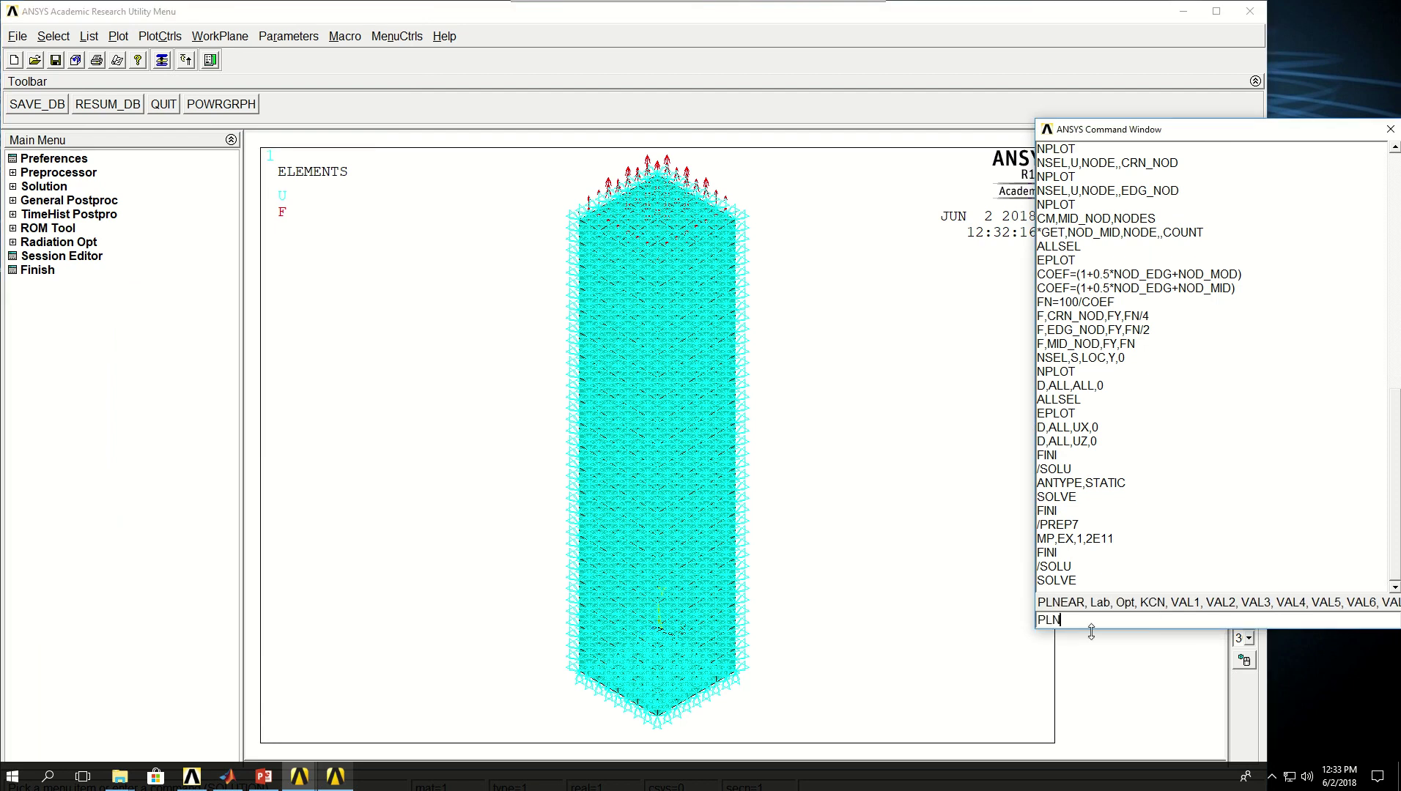
{"action": "type", "text": "SOL,U,Y"}
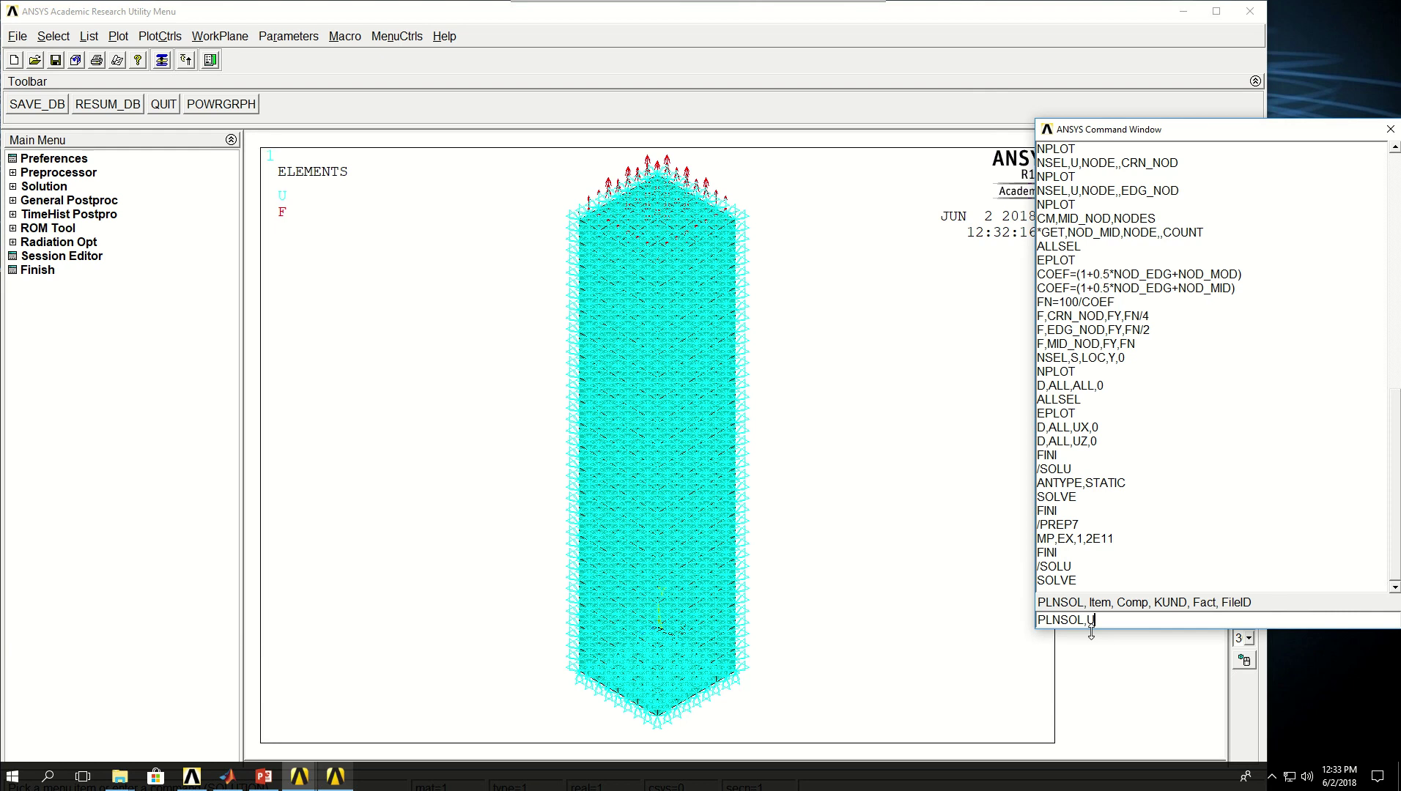
{"action": "key", "text": "Return"}
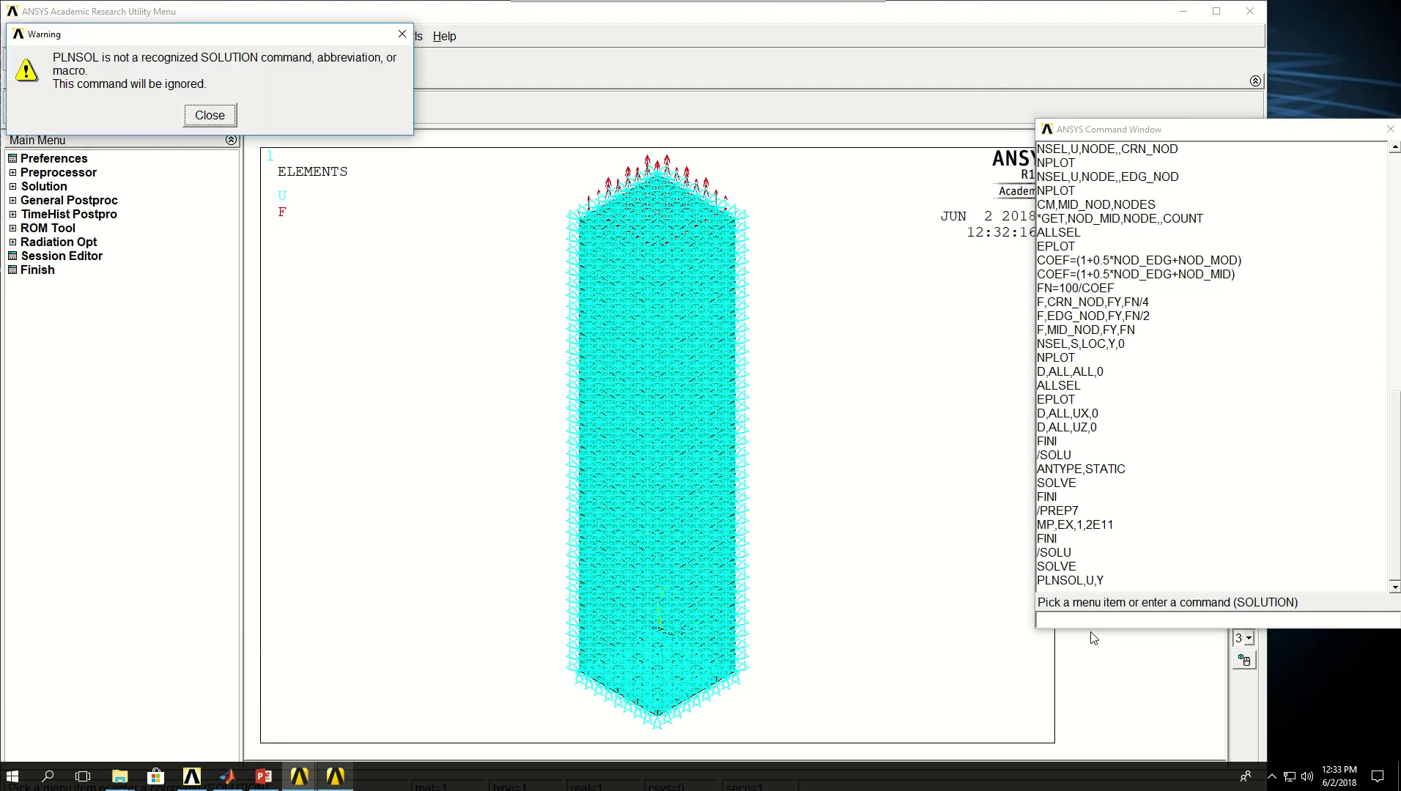
{"action": "left_click", "coordinate": [214, 117]}
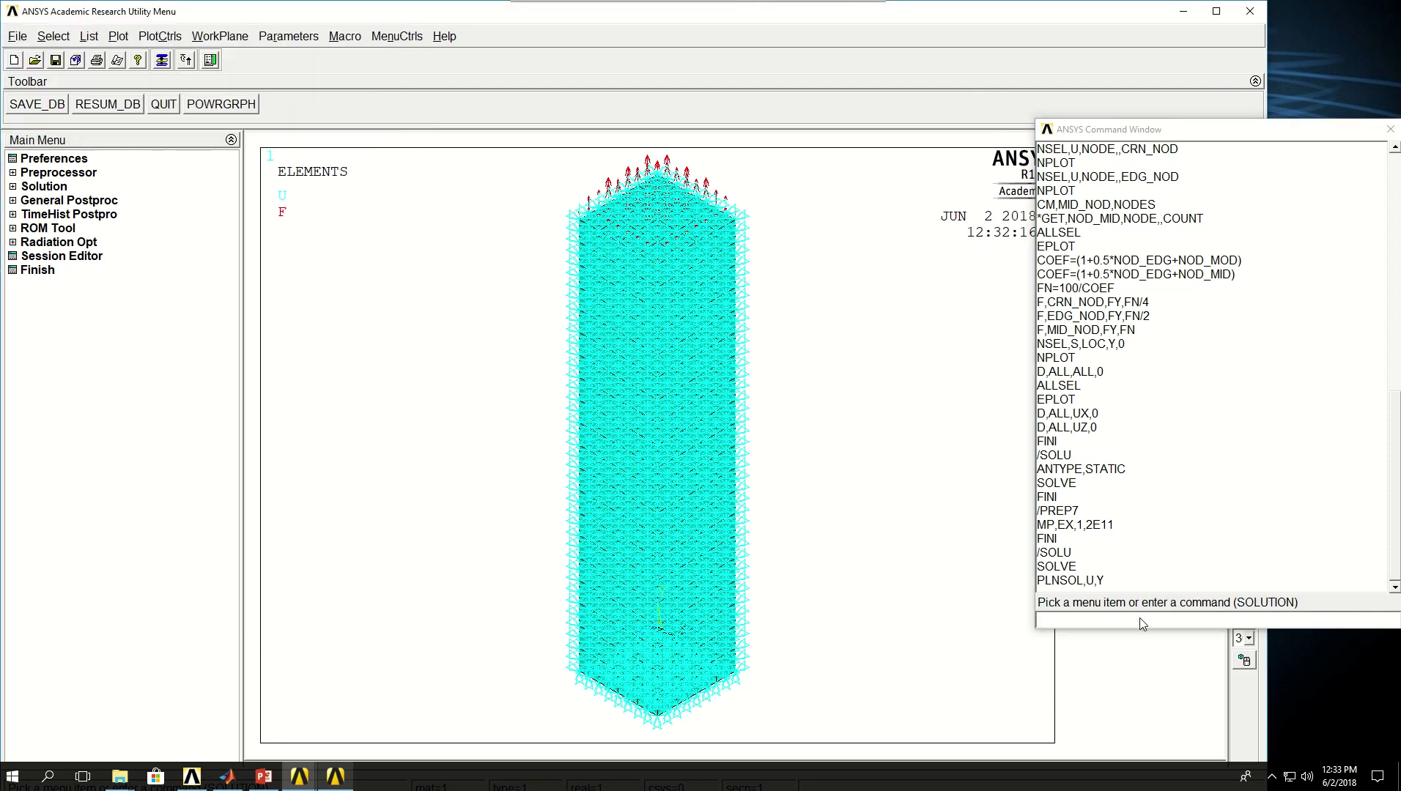
- Switch to /POST1 and replot PLNSOL,U,Y, showing UY from 0 to .105E-07
{"action": "type", "text": "FINI"}
{"action": "key", "text": "Return"}
{"action": "type", "text": "/POS"}
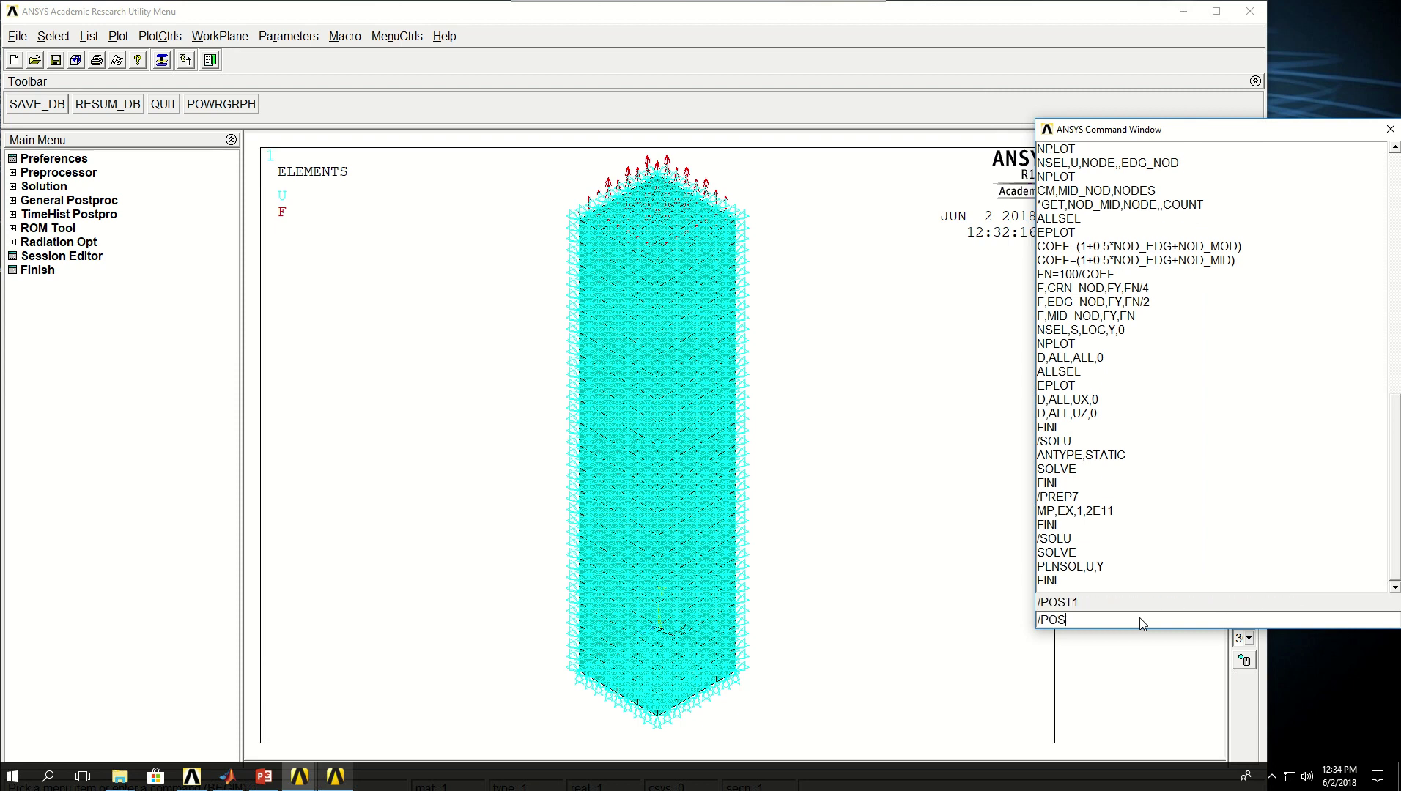
{"action": "type", "text": "T1"}
{"action": "key", "text": "Return"}
{"action": "key", "text": "Up"}
{"action": "key", "text": "Up"}
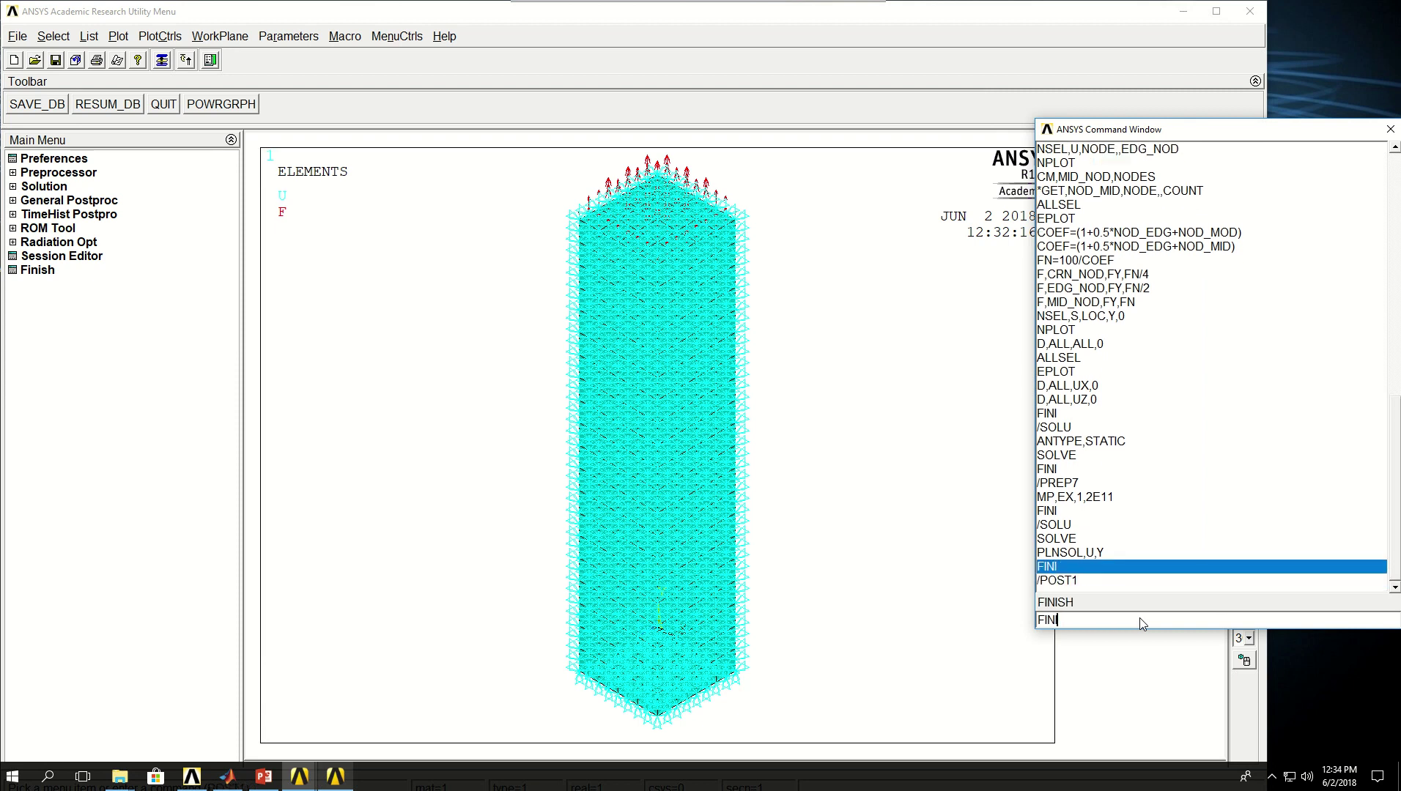
{"action": "key", "text": "Up"}
{"action": "key", "text": "Return"}
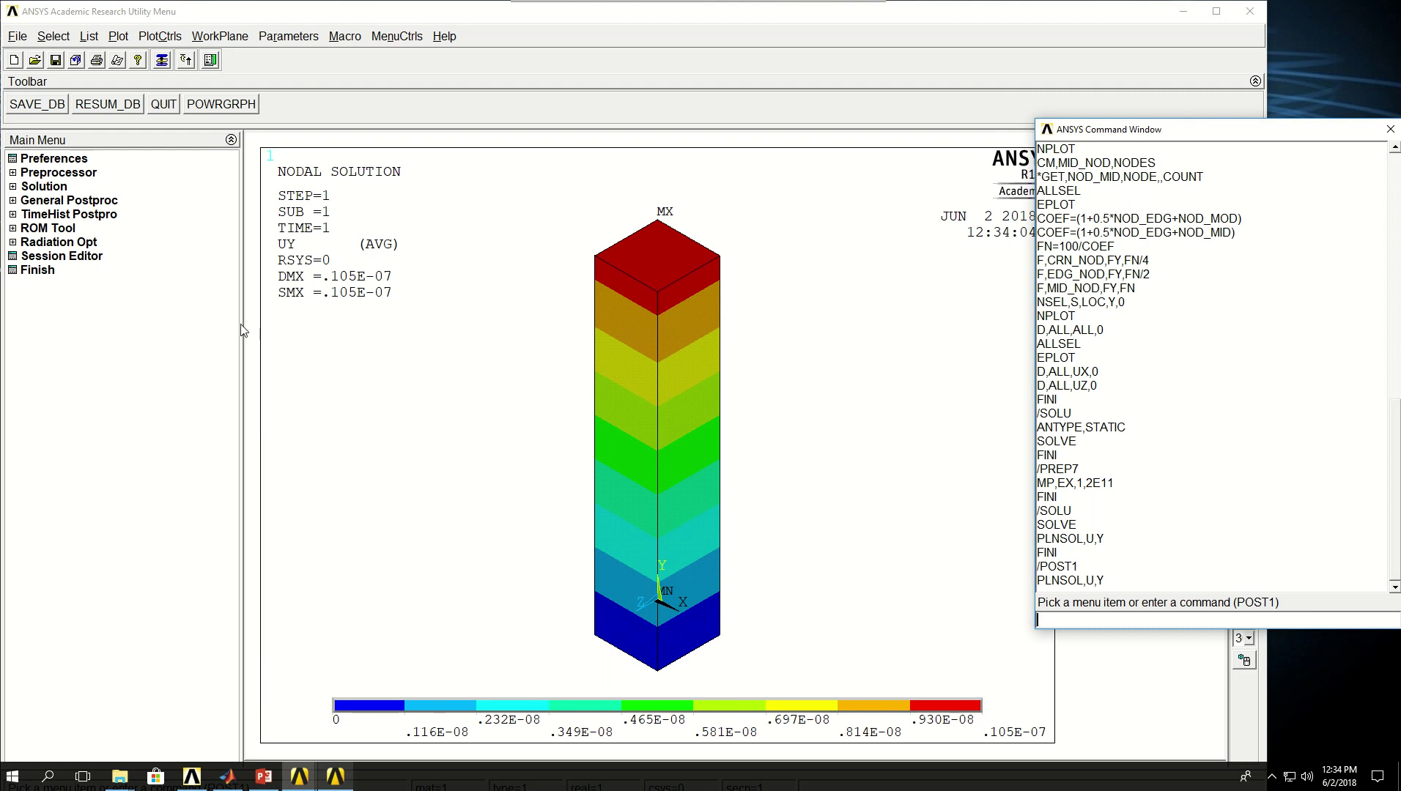
{"action": "type", "text": "P"}
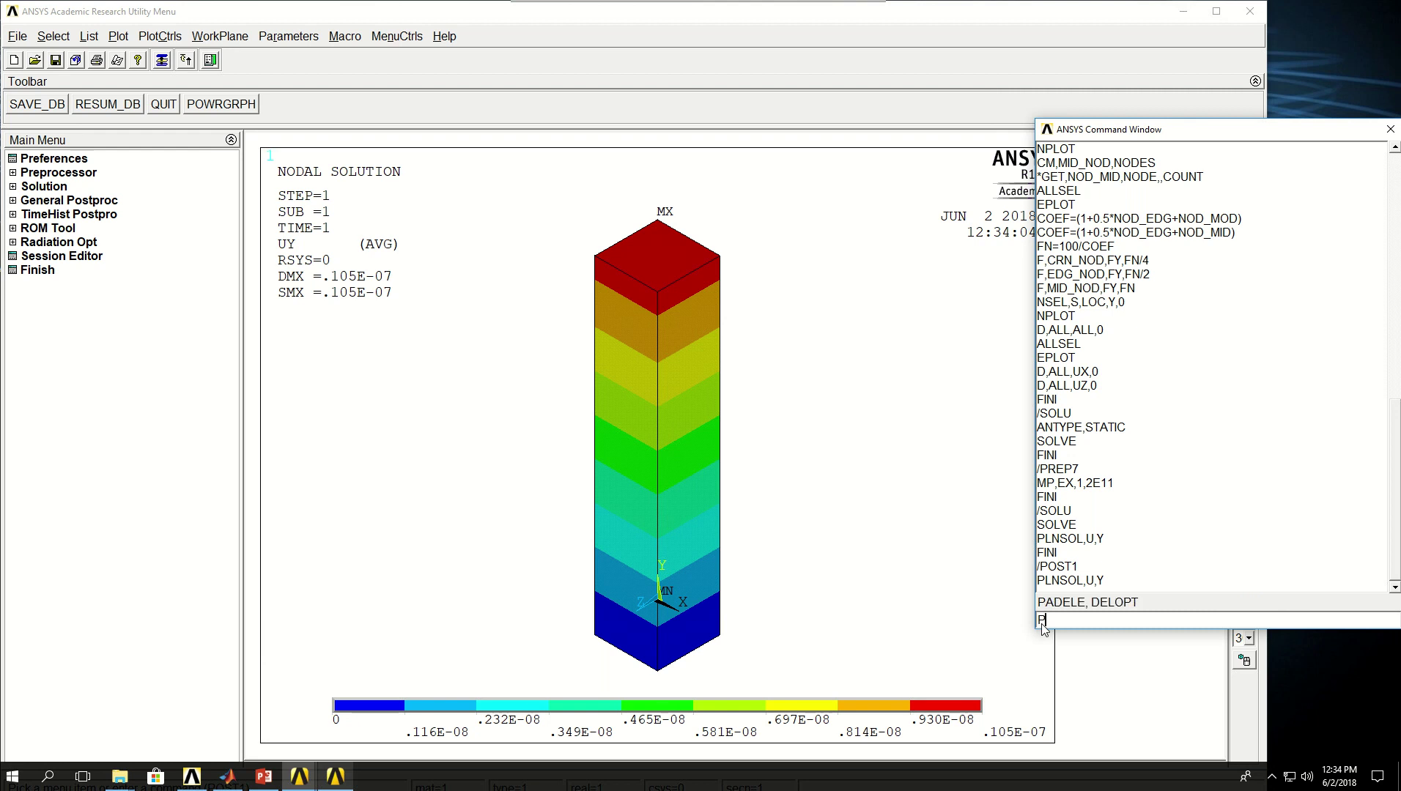
{"action": "type", "text": "PR"}
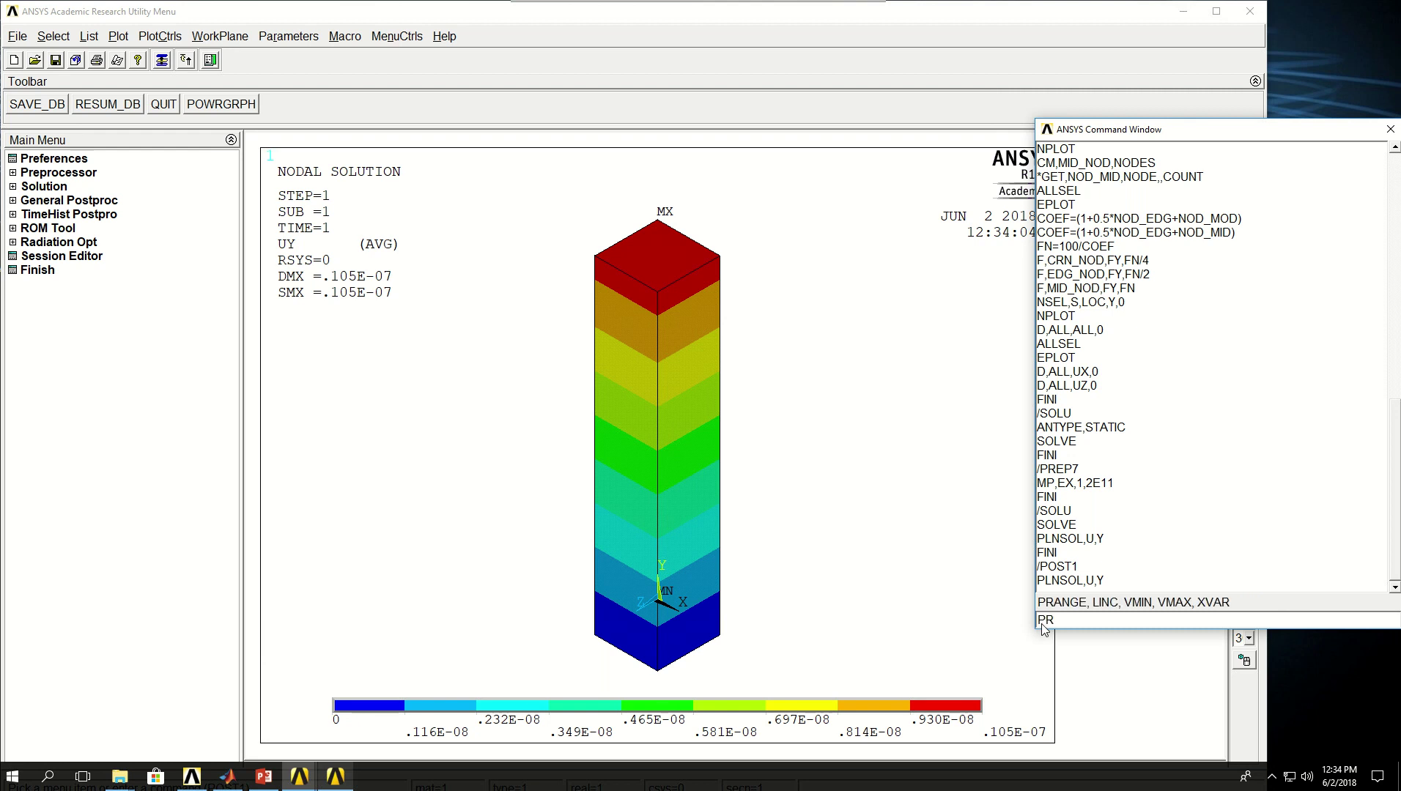
{"action": "type", "text": "RFOR"}
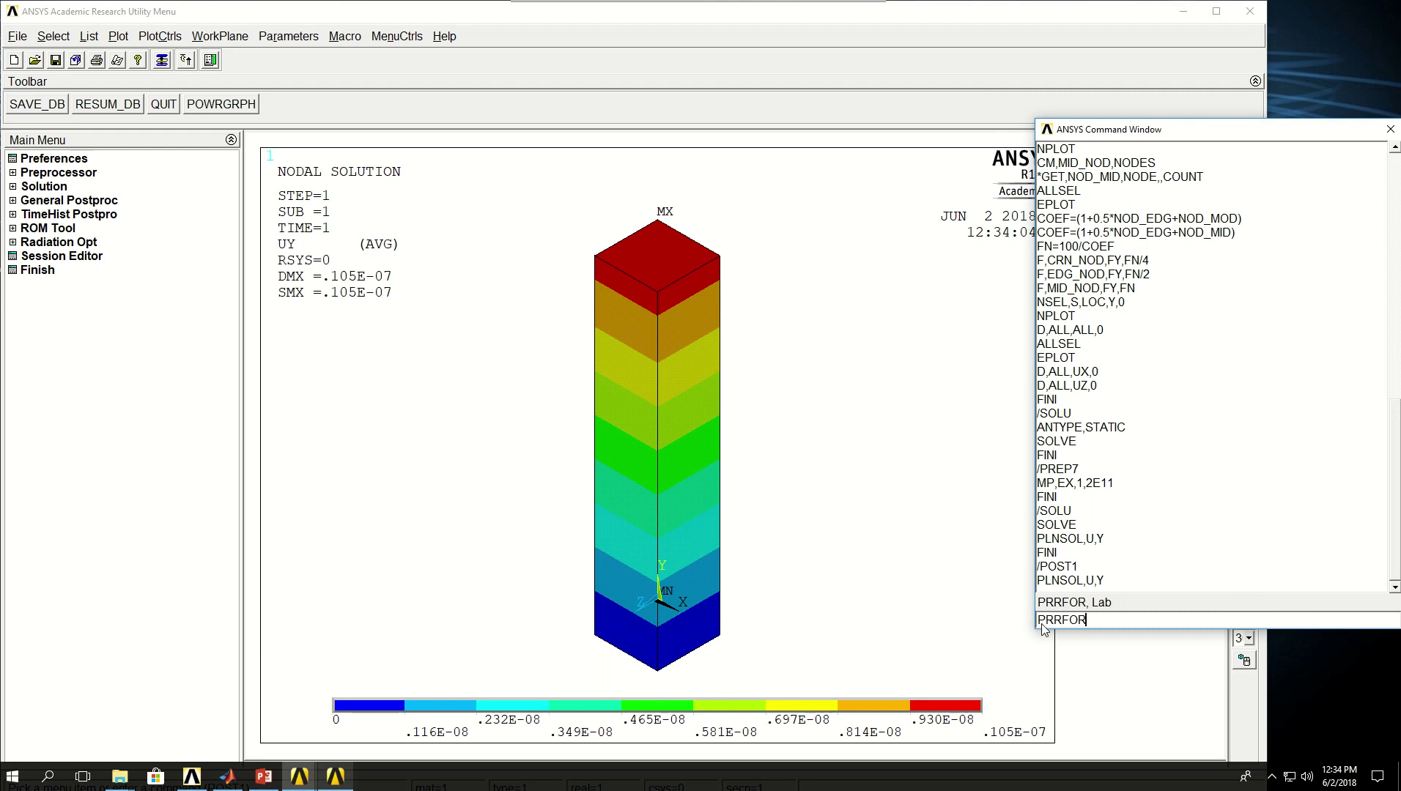
- List the nodal reaction forces with PRRFOR and highlight the total FY of -100.00
{"action": "key", "text": "Return"}
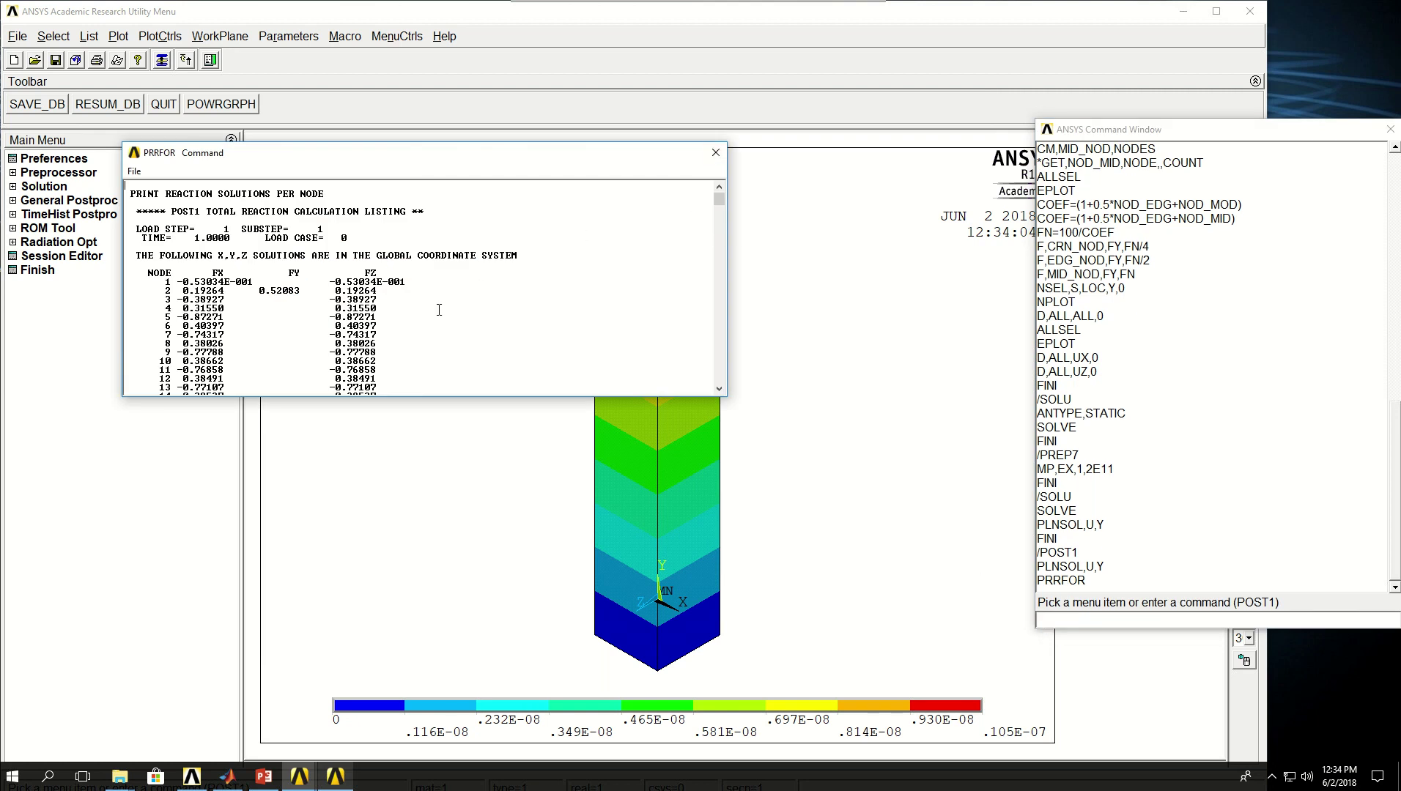
{"action": "scroll", "coordinate": [422, 294], "scroll_direction": "down", "scroll_amount": 8}
{"action": "scroll", "coordinate": [422, 294], "scroll_direction": "down", "scroll_amount": 6}
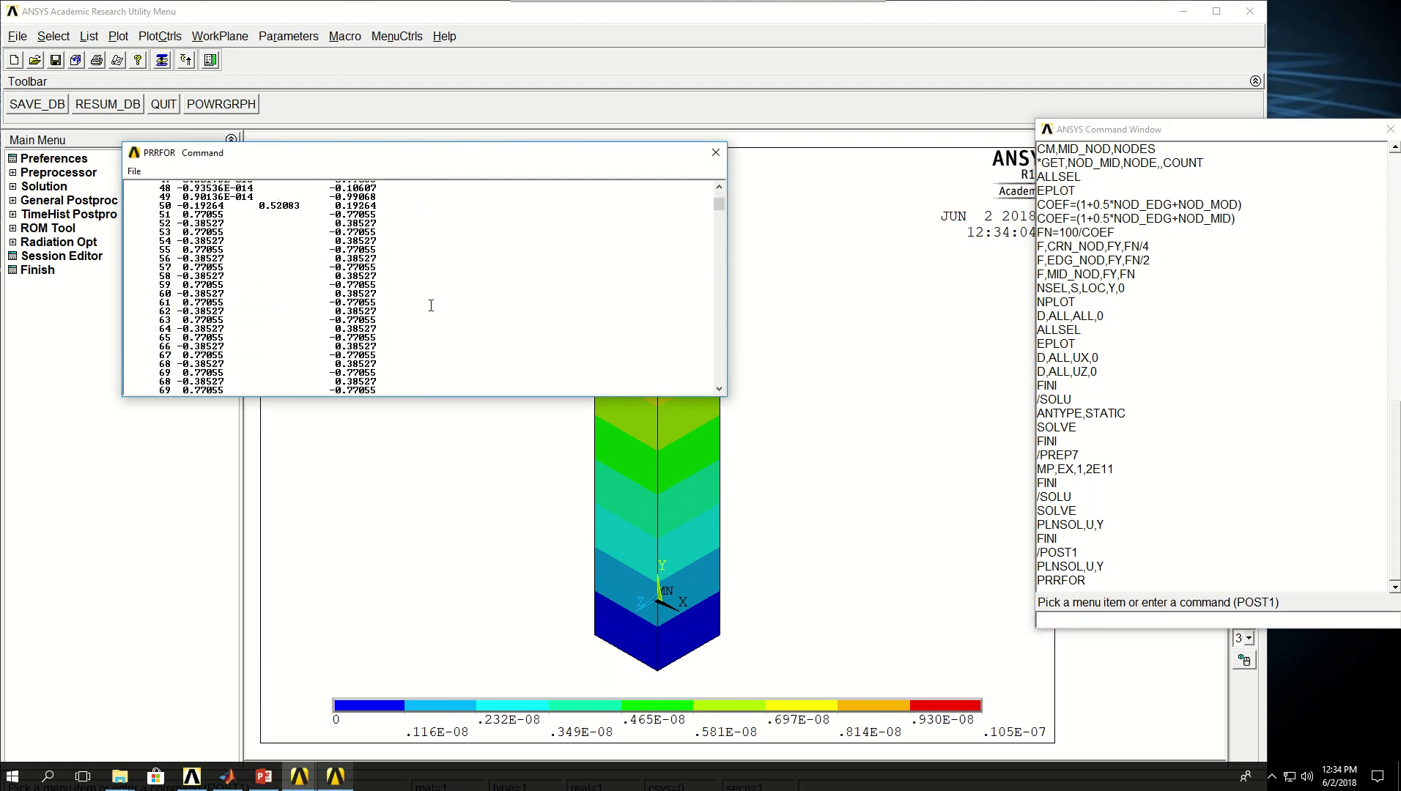
{"action": "left_click_drag", "start_coordinate": [719, 202], "coordinate": [719, 385]}
{"action": "left_click_drag", "start_coordinate": [254, 381], "coordinate": [301, 383]}
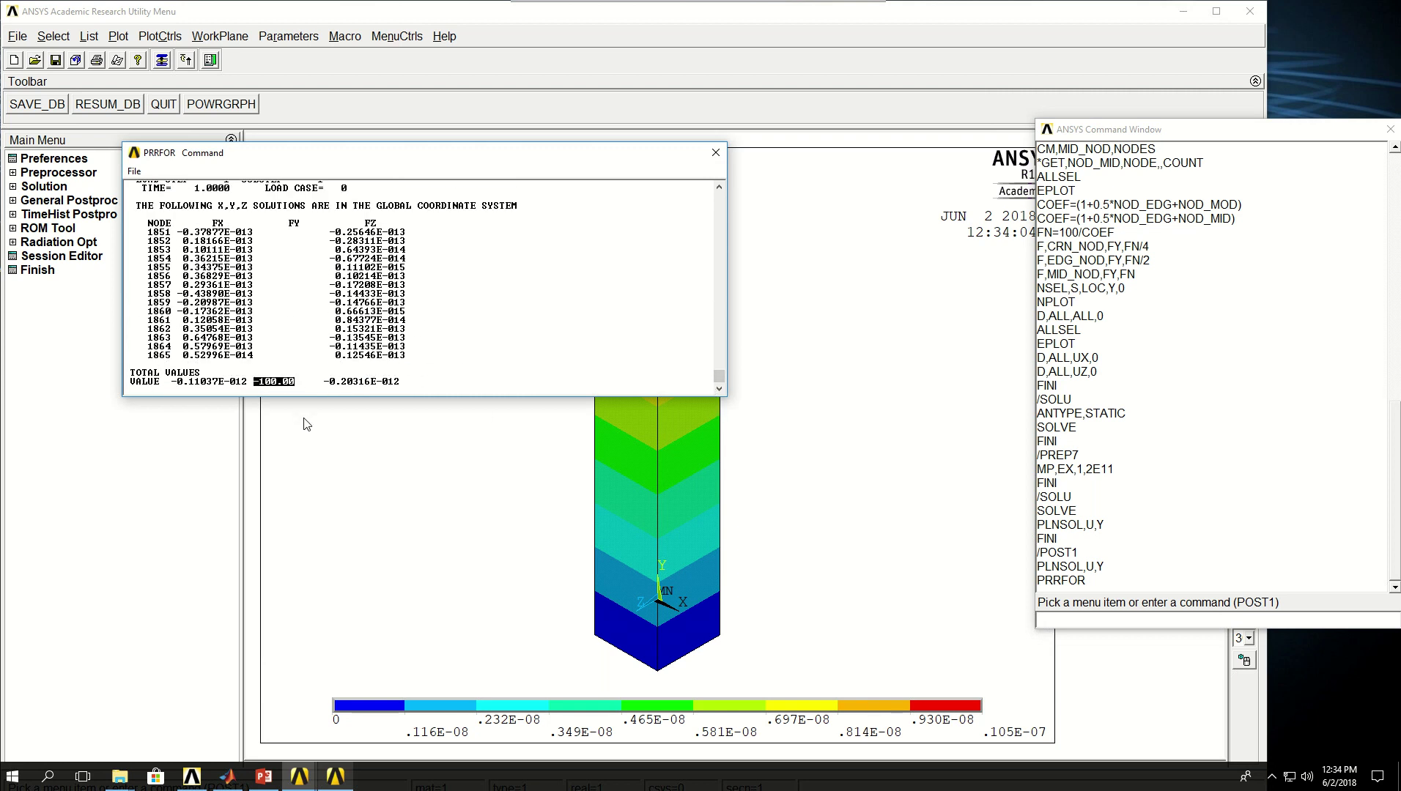
{"action": "left_click", "coordinate": [277, 389]}
- Shift the listing off the plot title and highlight rows for nodes 1856–1864 and TOTAL VALUES
{"action": "left_click_drag", "start_coordinate": [586, 160], "coordinate": [502, 291]}
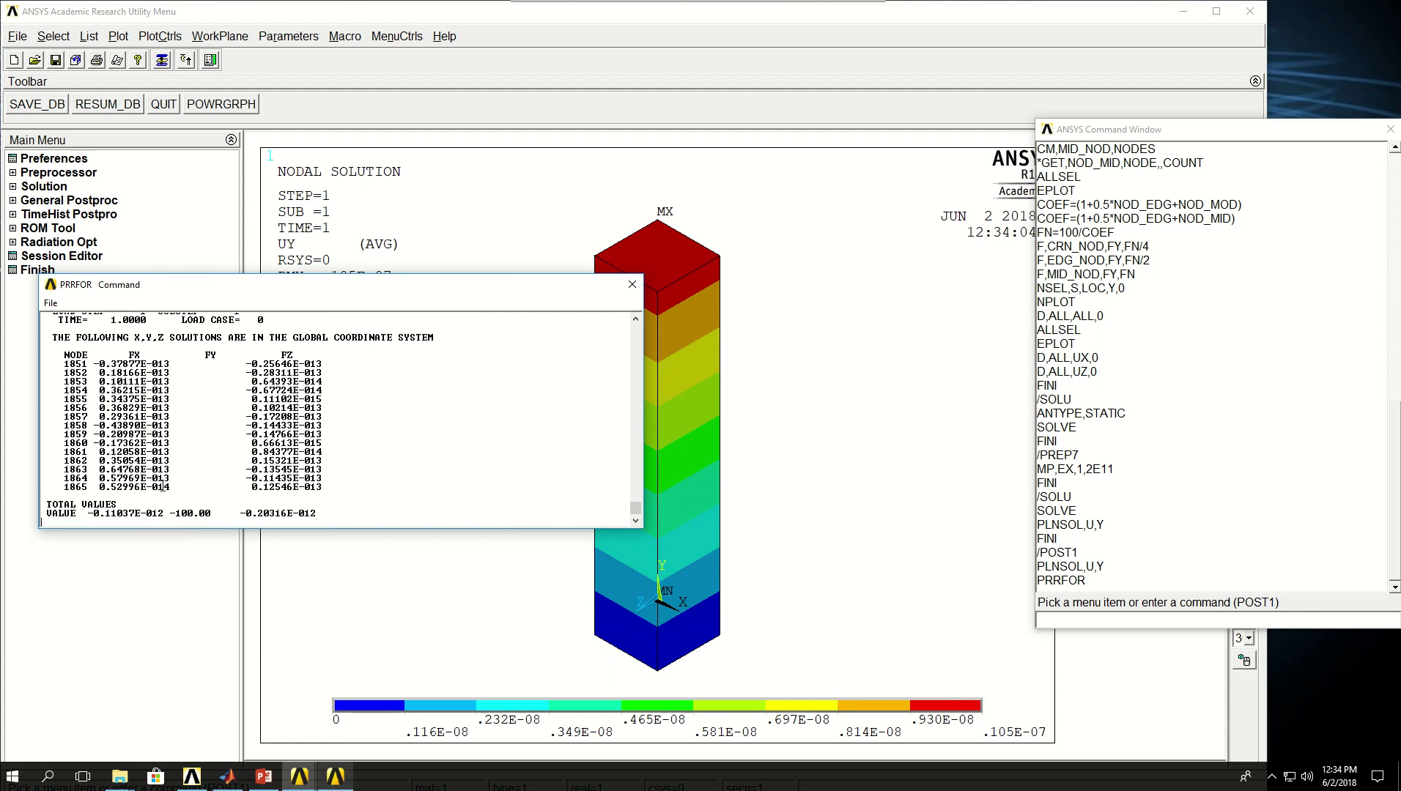
{"action": "left_click_drag", "start_coordinate": [323, 480], "coordinate": [134, 408]}
{"action": "left_click_drag", "start_coordinate": [167, 513], "coordinate": [106, 515]}
{"action": "left_click", "coordinate": [497, 495]}
- Highlight the total FZ reaction value, then move the PRRFOR listing up and right
{"action": "scroll", "coordinate": [315, 445], "scroll_direction": "up", "scroll_amount": 5}
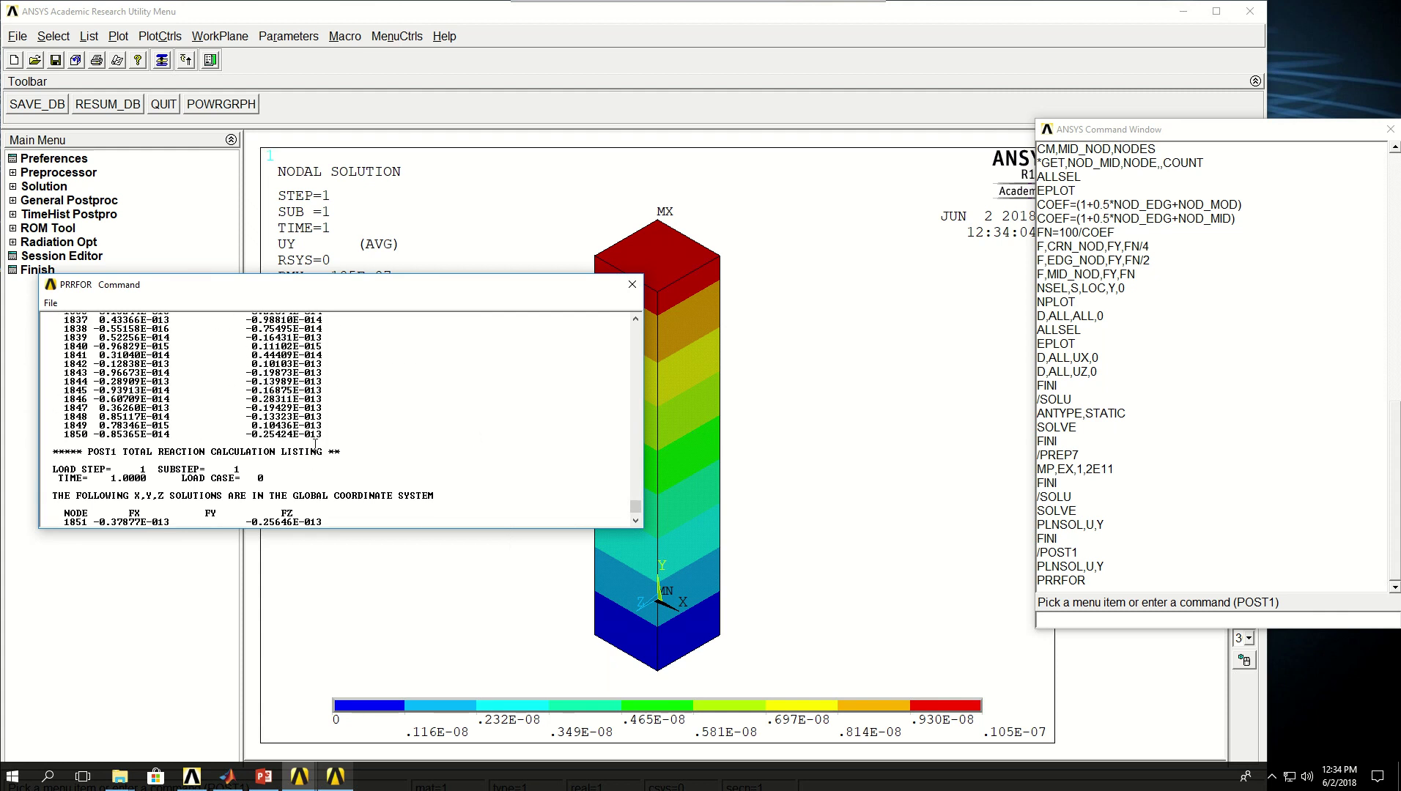
{"action": "scroll", "coordinate": [316, 445], "scroll_direction": "down", "scroll_amount": 5}
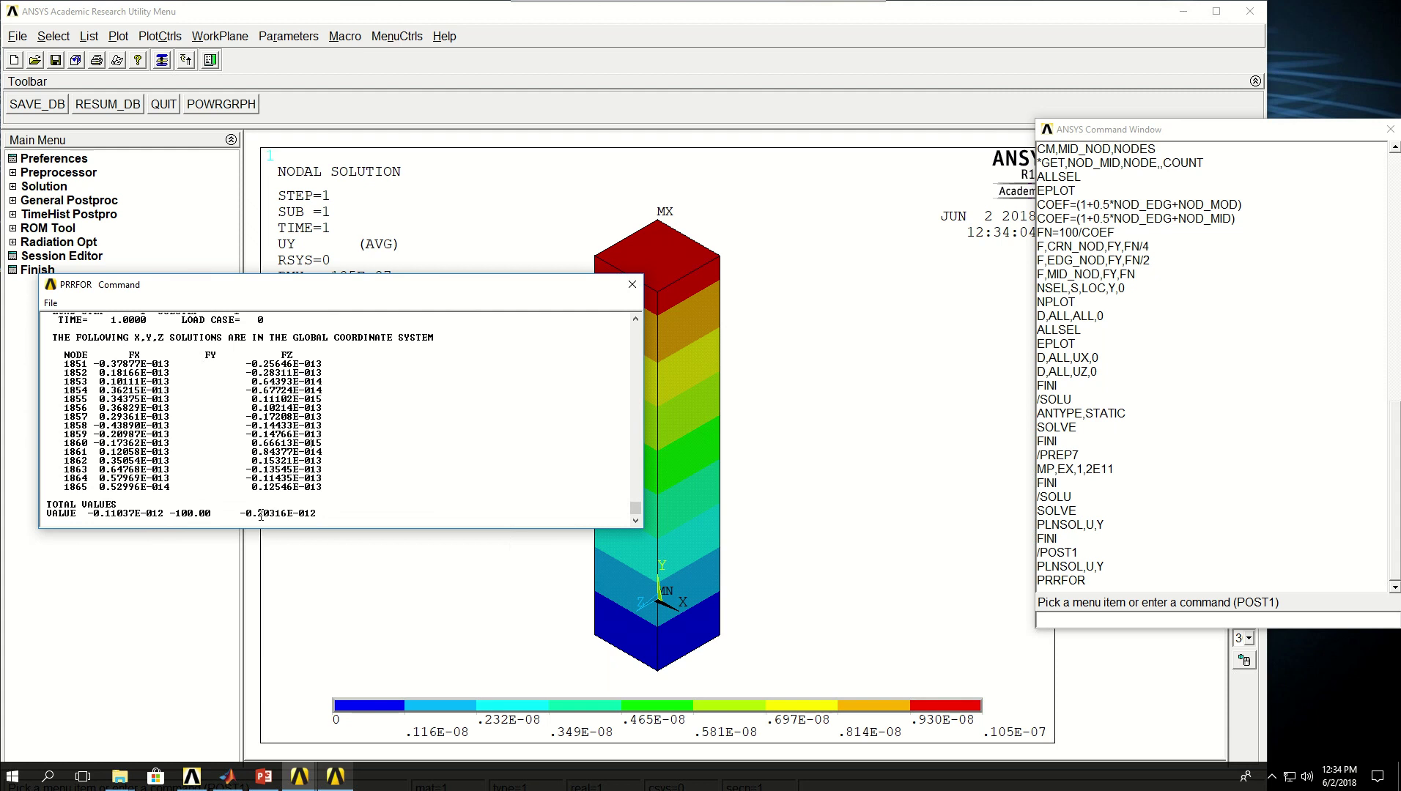
{"action": "left_click_drag", "start_coordinate": [258, 515], "coordinate": [320, 521]}
{"action": "left_click", "coordinate": [208, 513]}
{"action": "left_click_drag", "start_coordinate": [516, 299], "coordinate": [767, 219]}
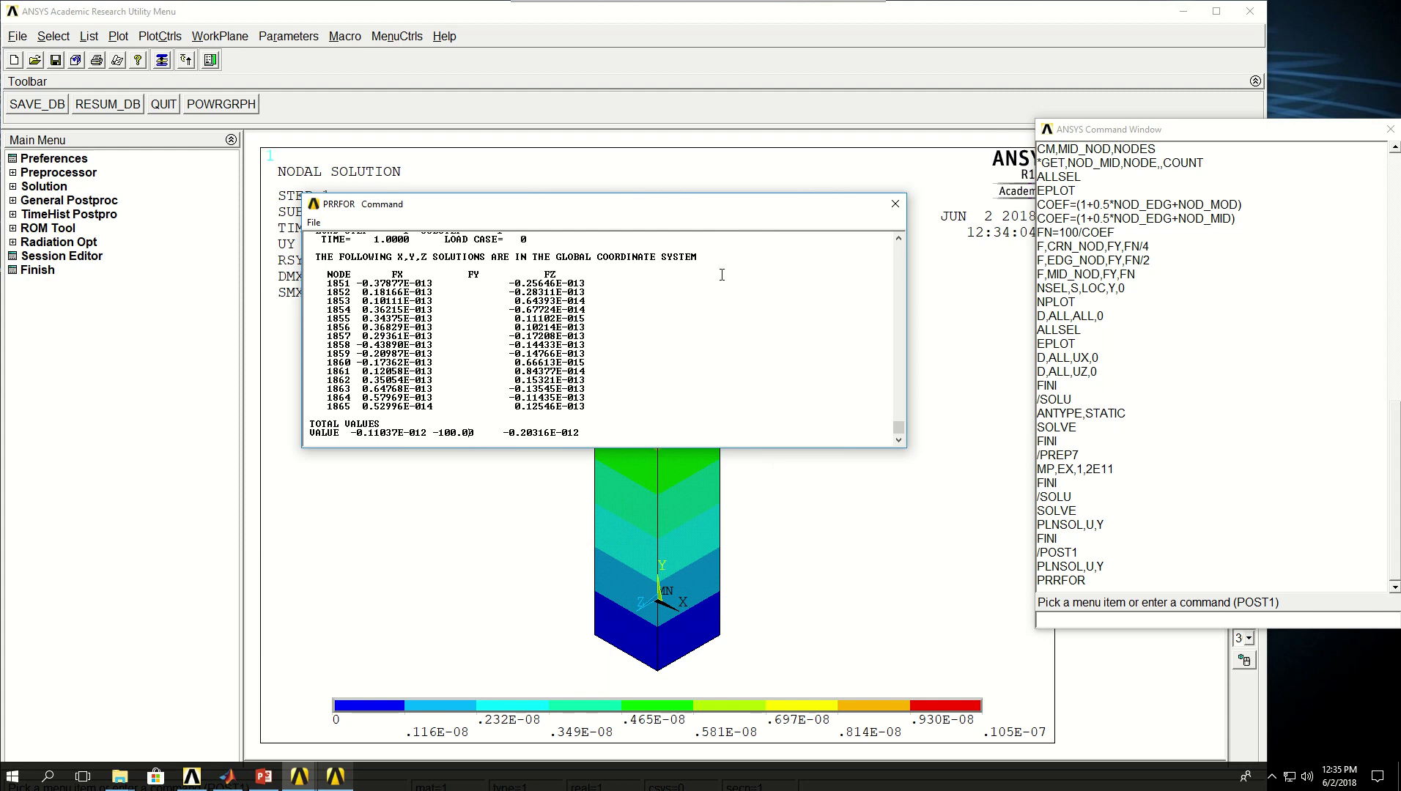